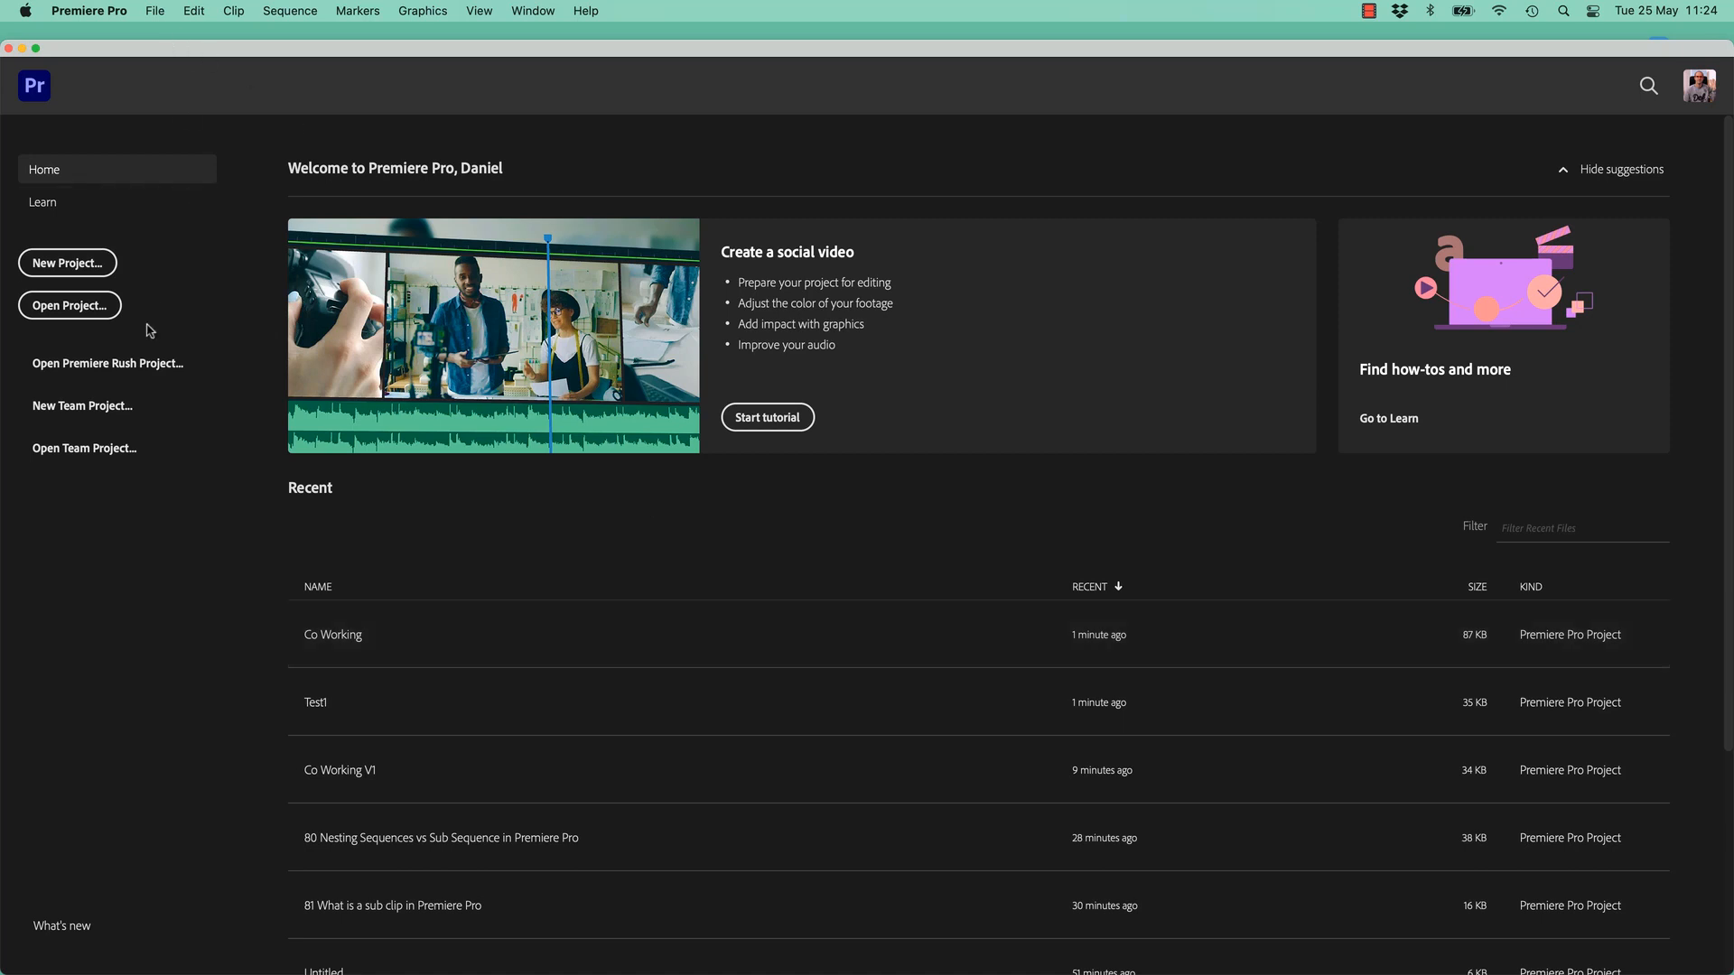
- From the Home screen, bring up the Open Project dialog with Cmd+O
{"action": "key", "text": "super+o"}
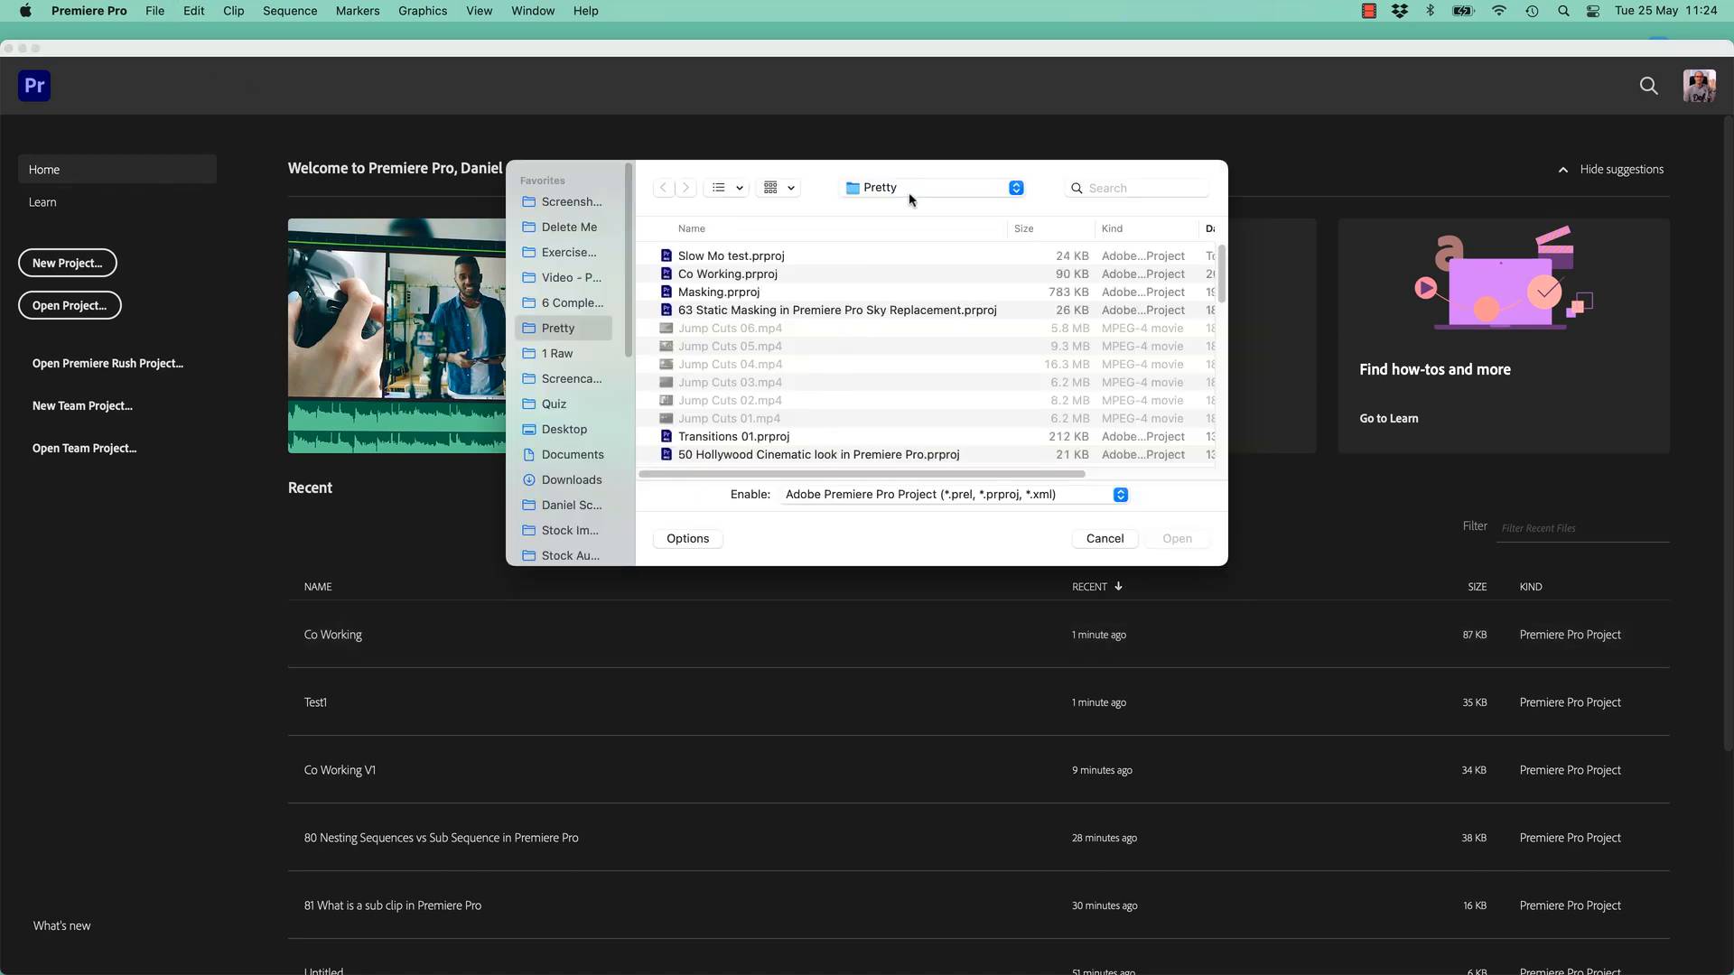
- Open Co Working V1.prproj from the Exercise Files > Co Working folder
{"action": "left_click", "coordinate": [579, 261]}
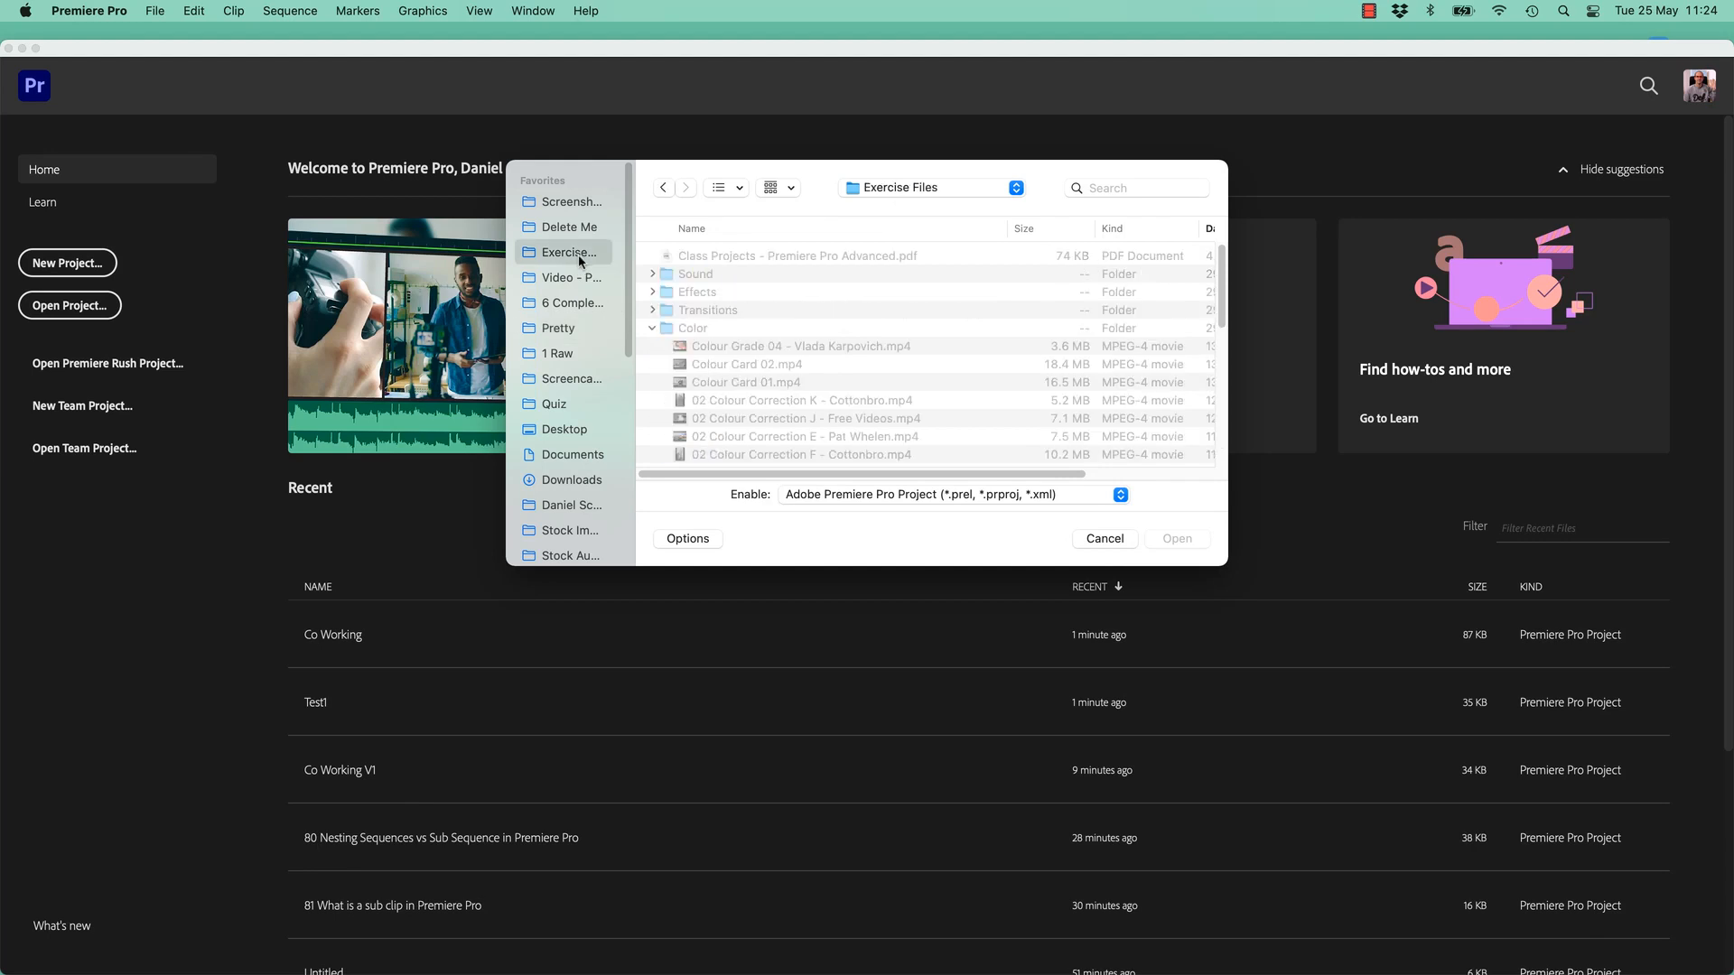
{"action": "left_click", "coordinate": [652, 328]}
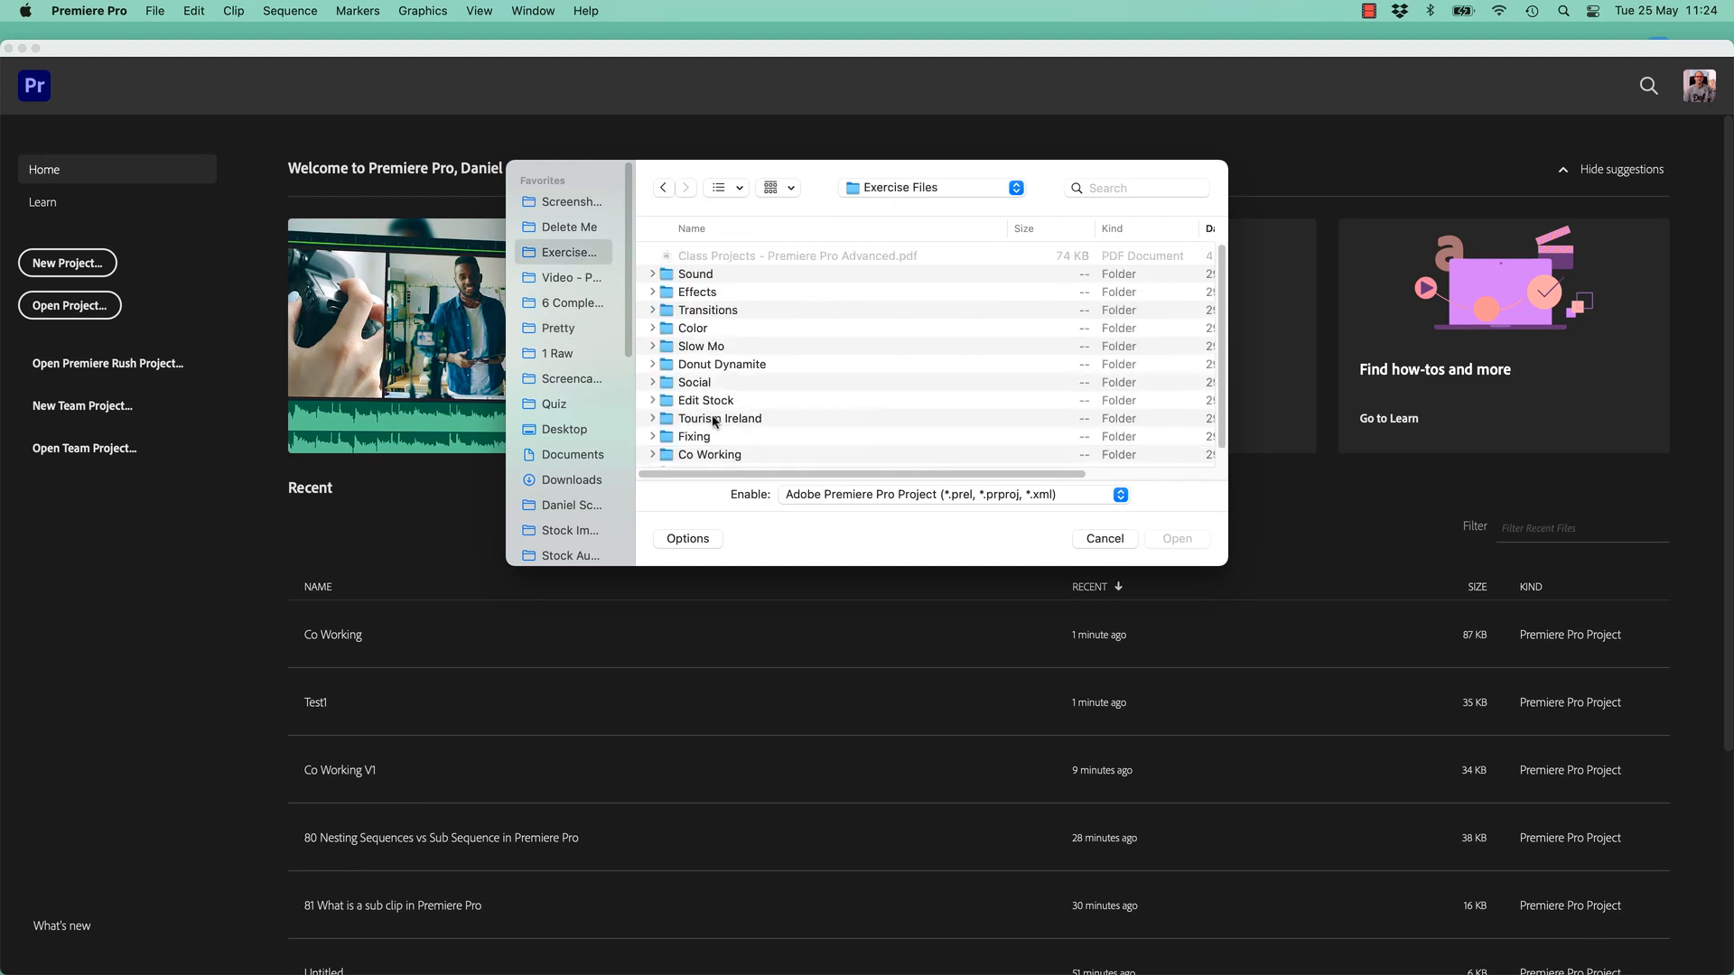
{"action": "double_click", "coordinate": [701, 455]}
{"action": "left_click", "coordinate": [716, 275]}
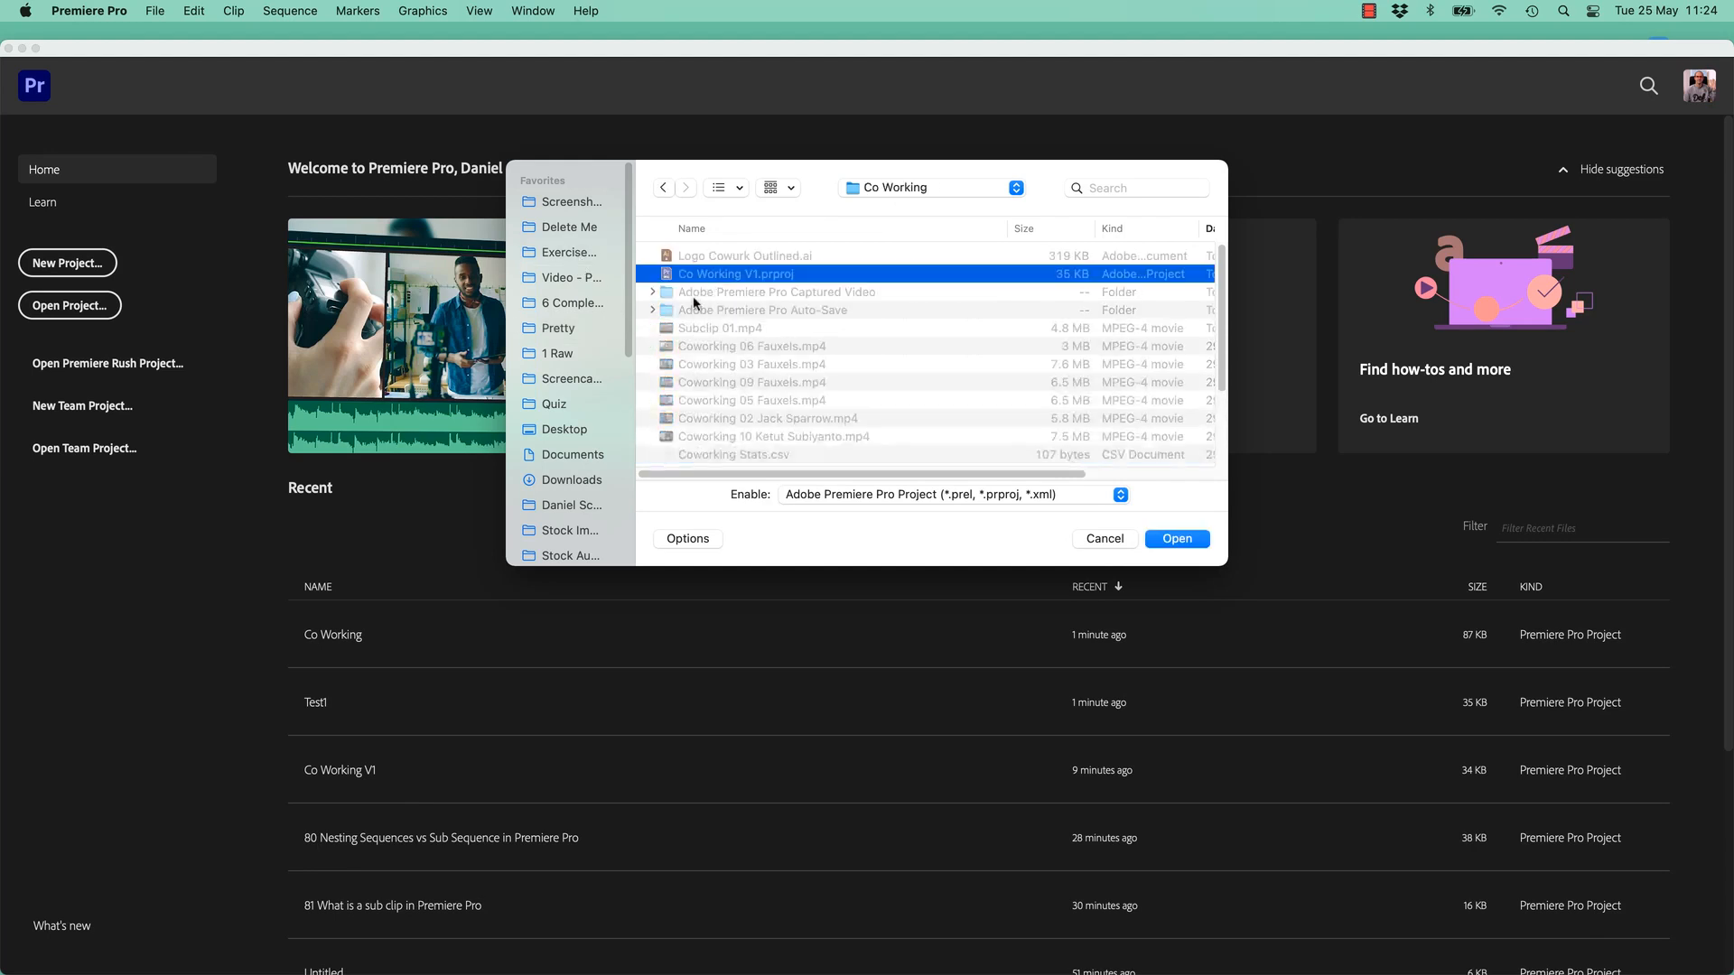
{"action": "left_click", "coordinate": [1176, 539]}
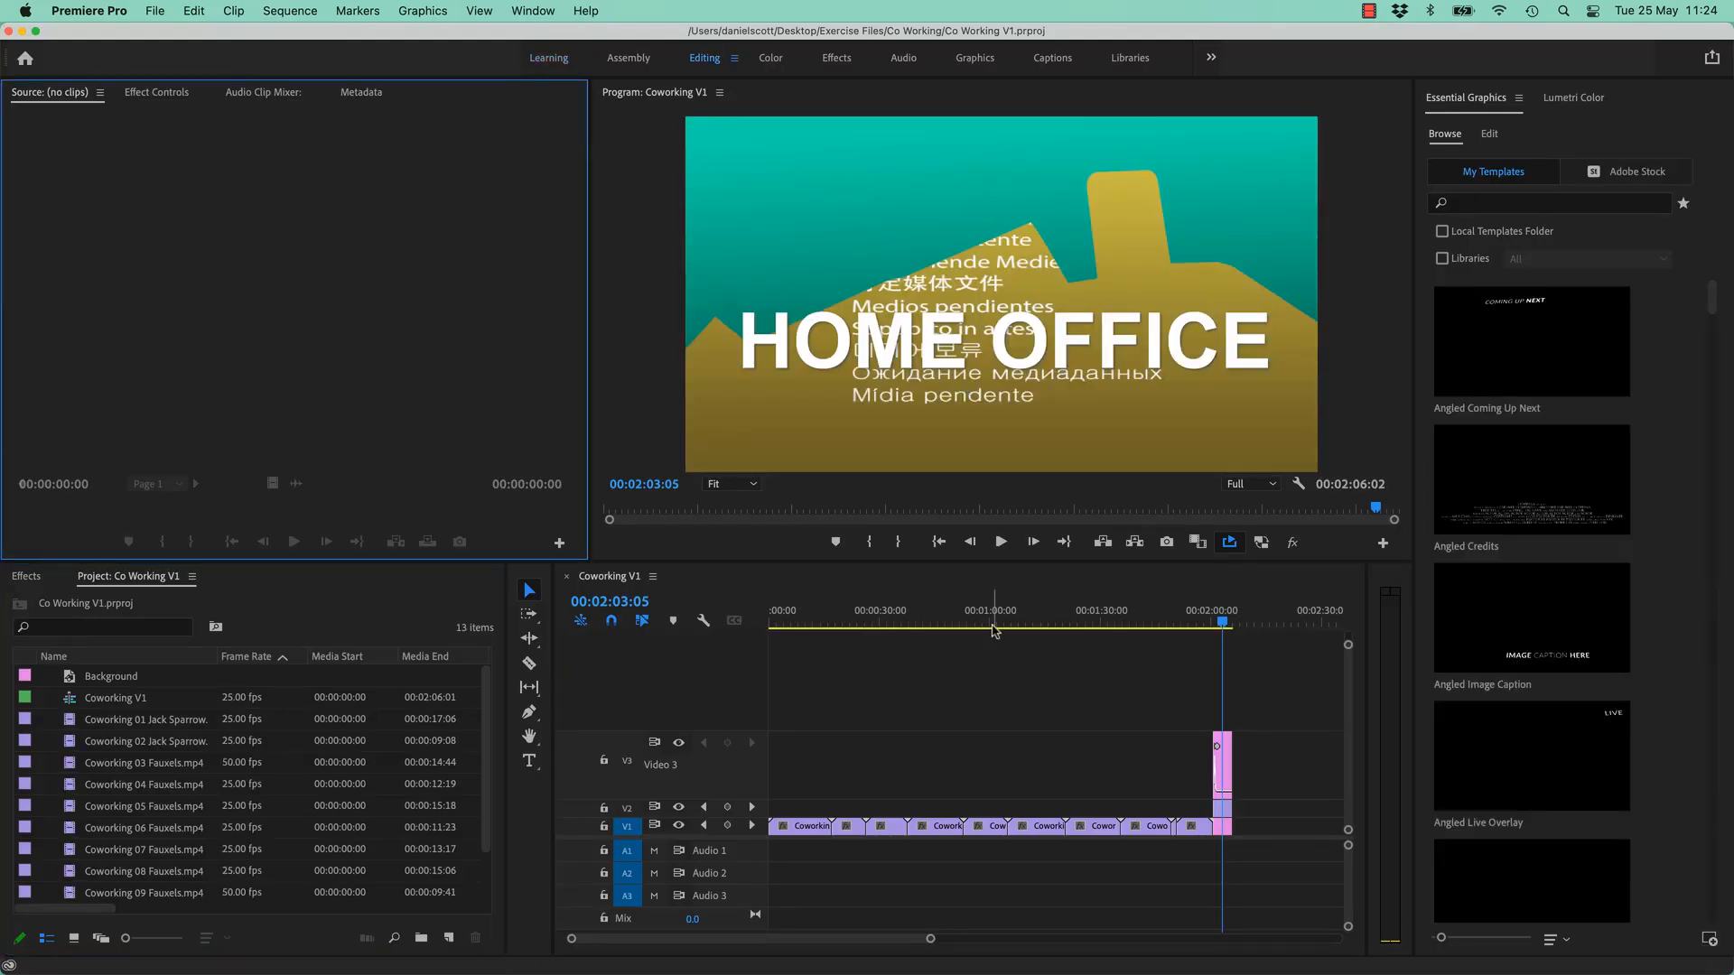
- Play the sequence's end, select the HOME OFFICE title and Graphic clips, and zoom the timeline in on them
{"action": "left_click_drag", "start_coordinate": [1224, 623], "coordinate": [1210, 628]}
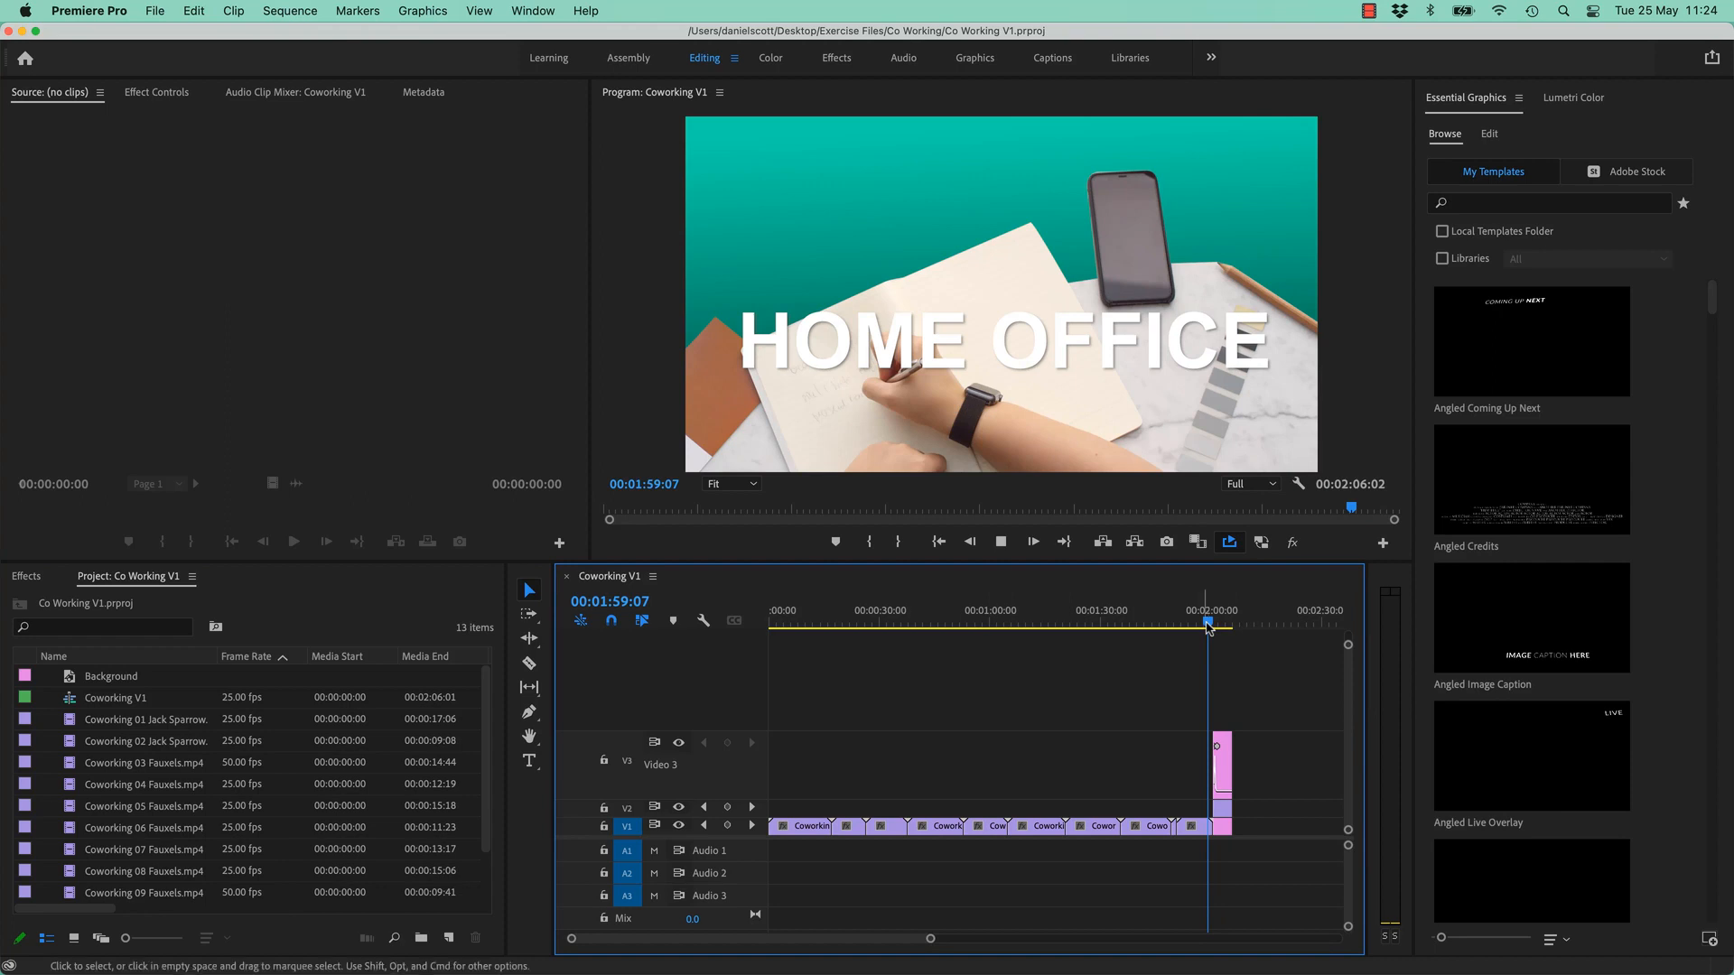
{"action": "key", "text": "space"}
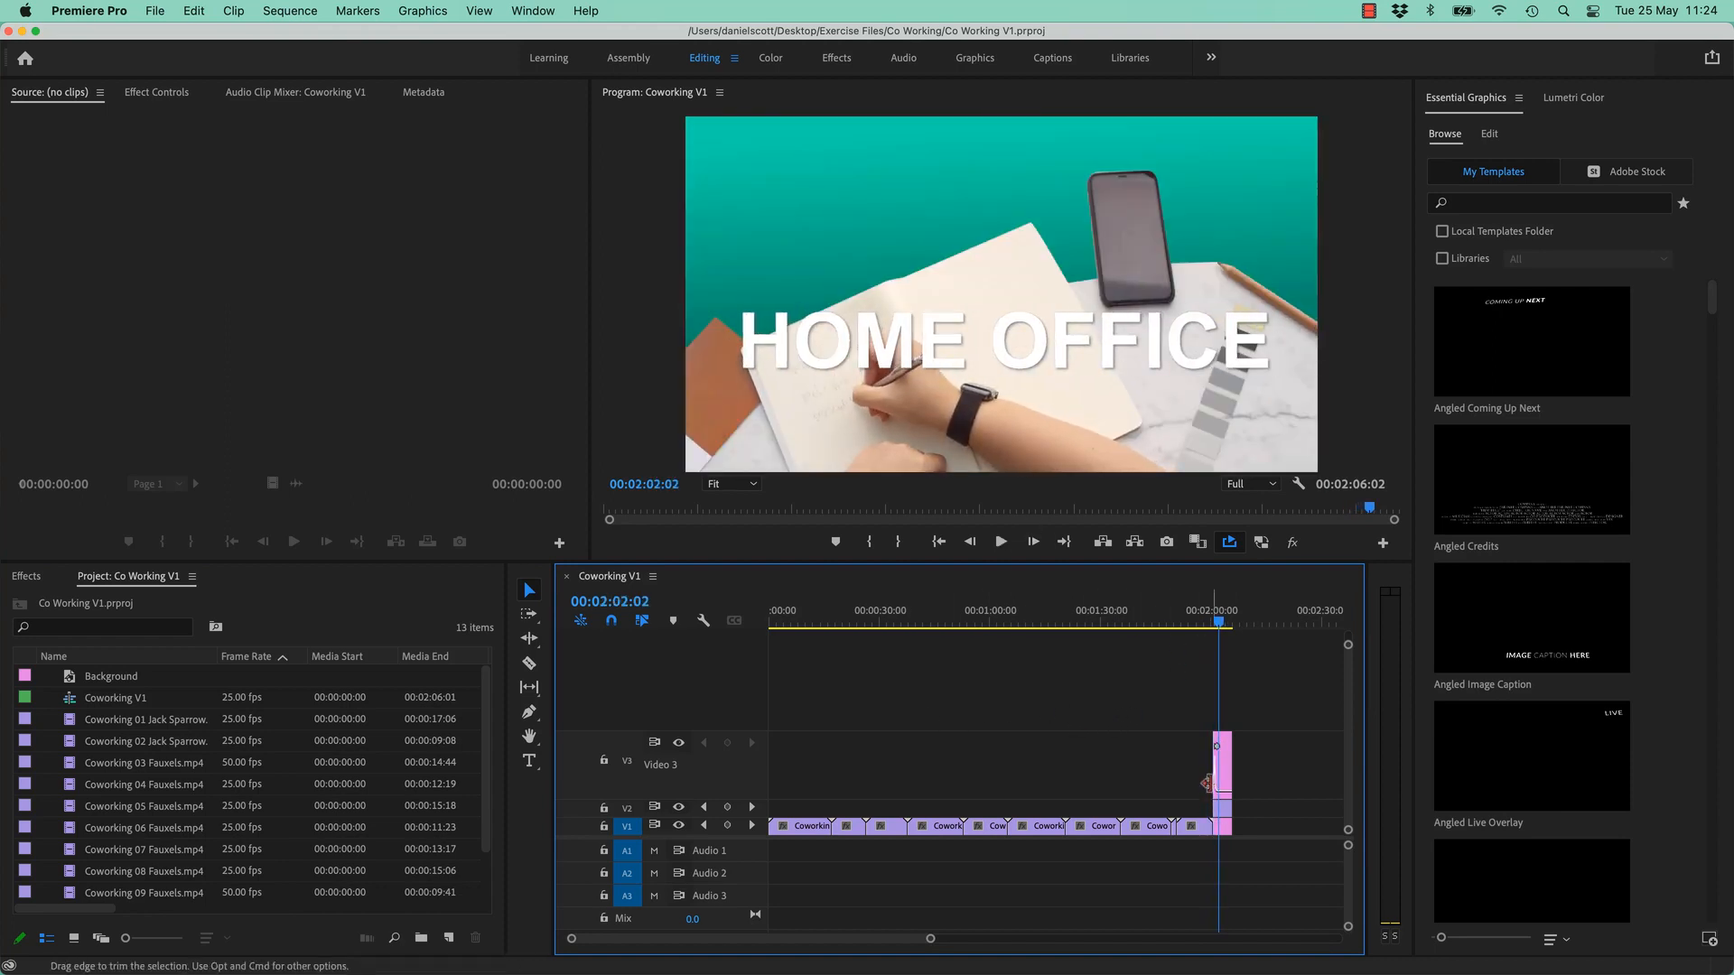
{"action": "left_click", "coordinate": [1223, 812]}
{"action": "left_click", "coordinate": [1226, 814]}
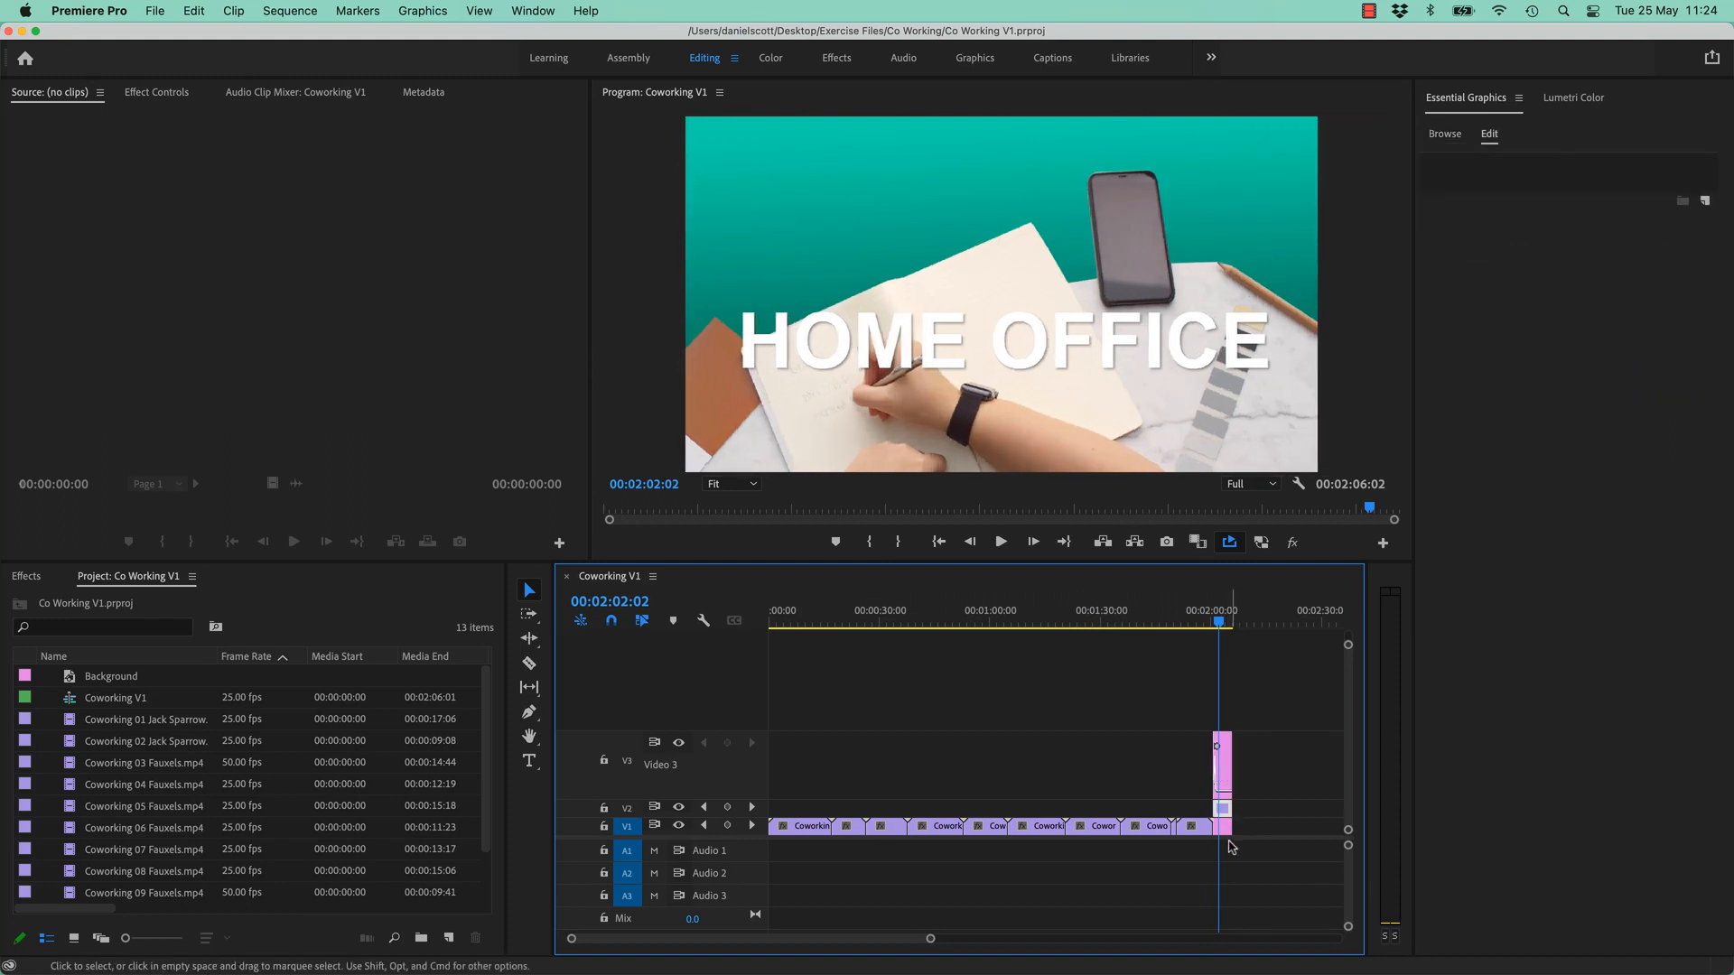
{"action": "left_click", "coordinate": [1223, 828]}
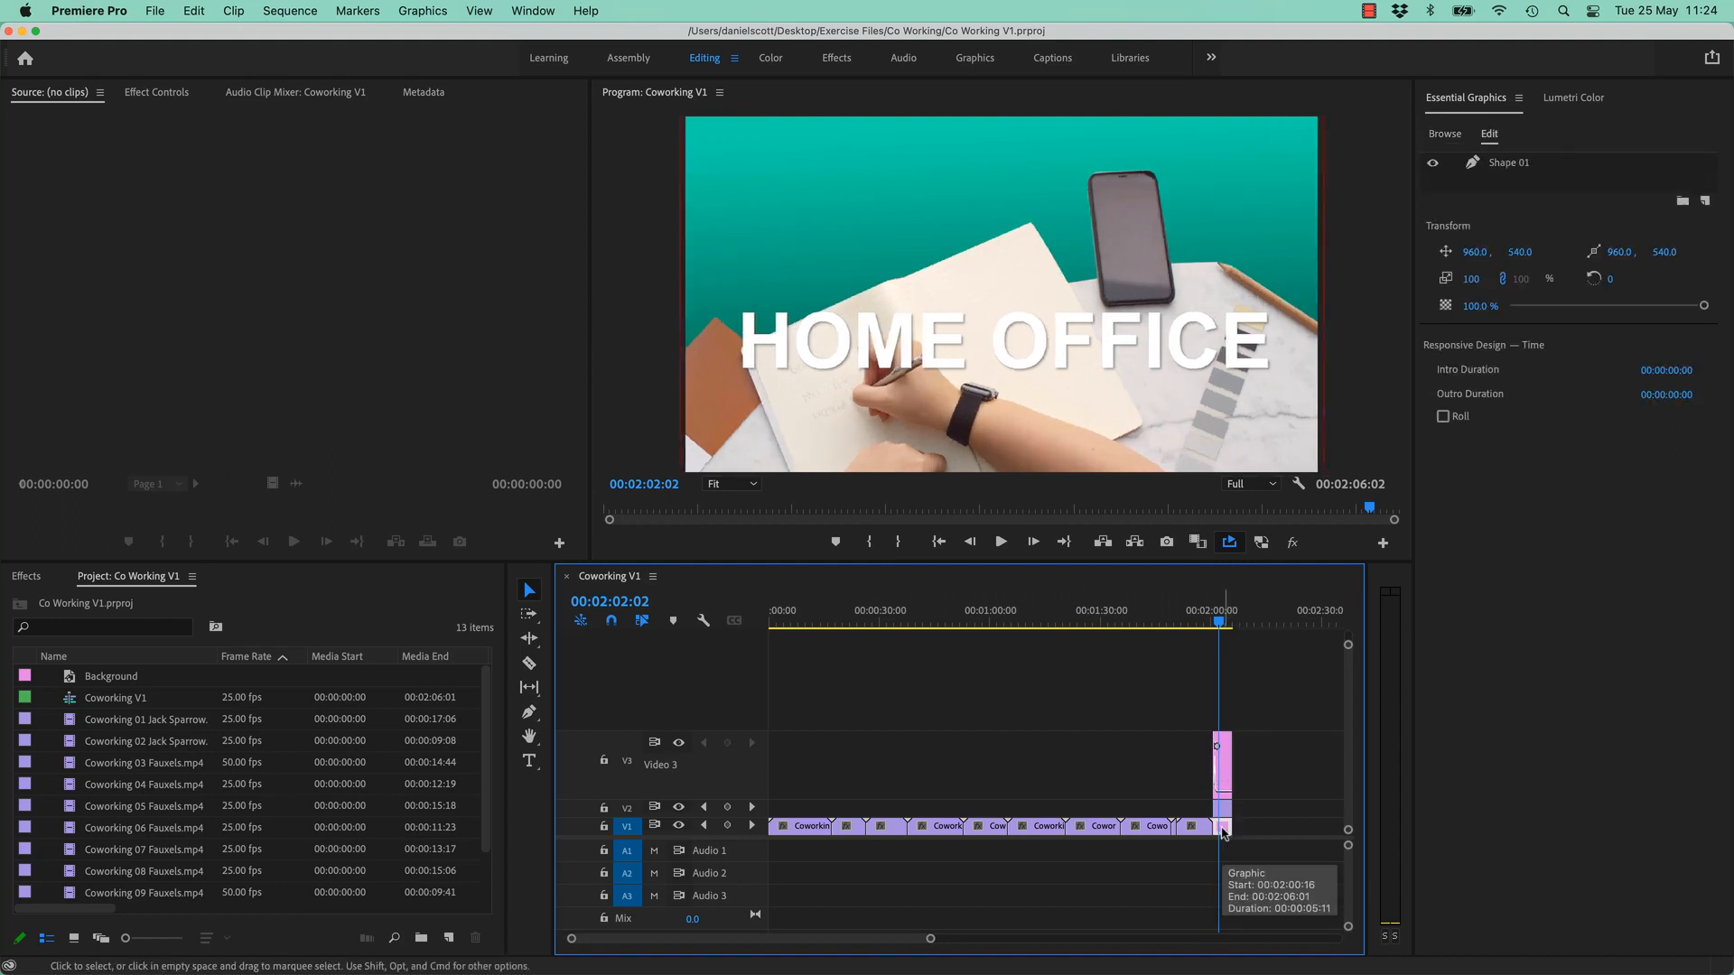
{"action": "key", "text": "="}
{"action": "key", "text": "="}
{"action": "key", "text": "="}
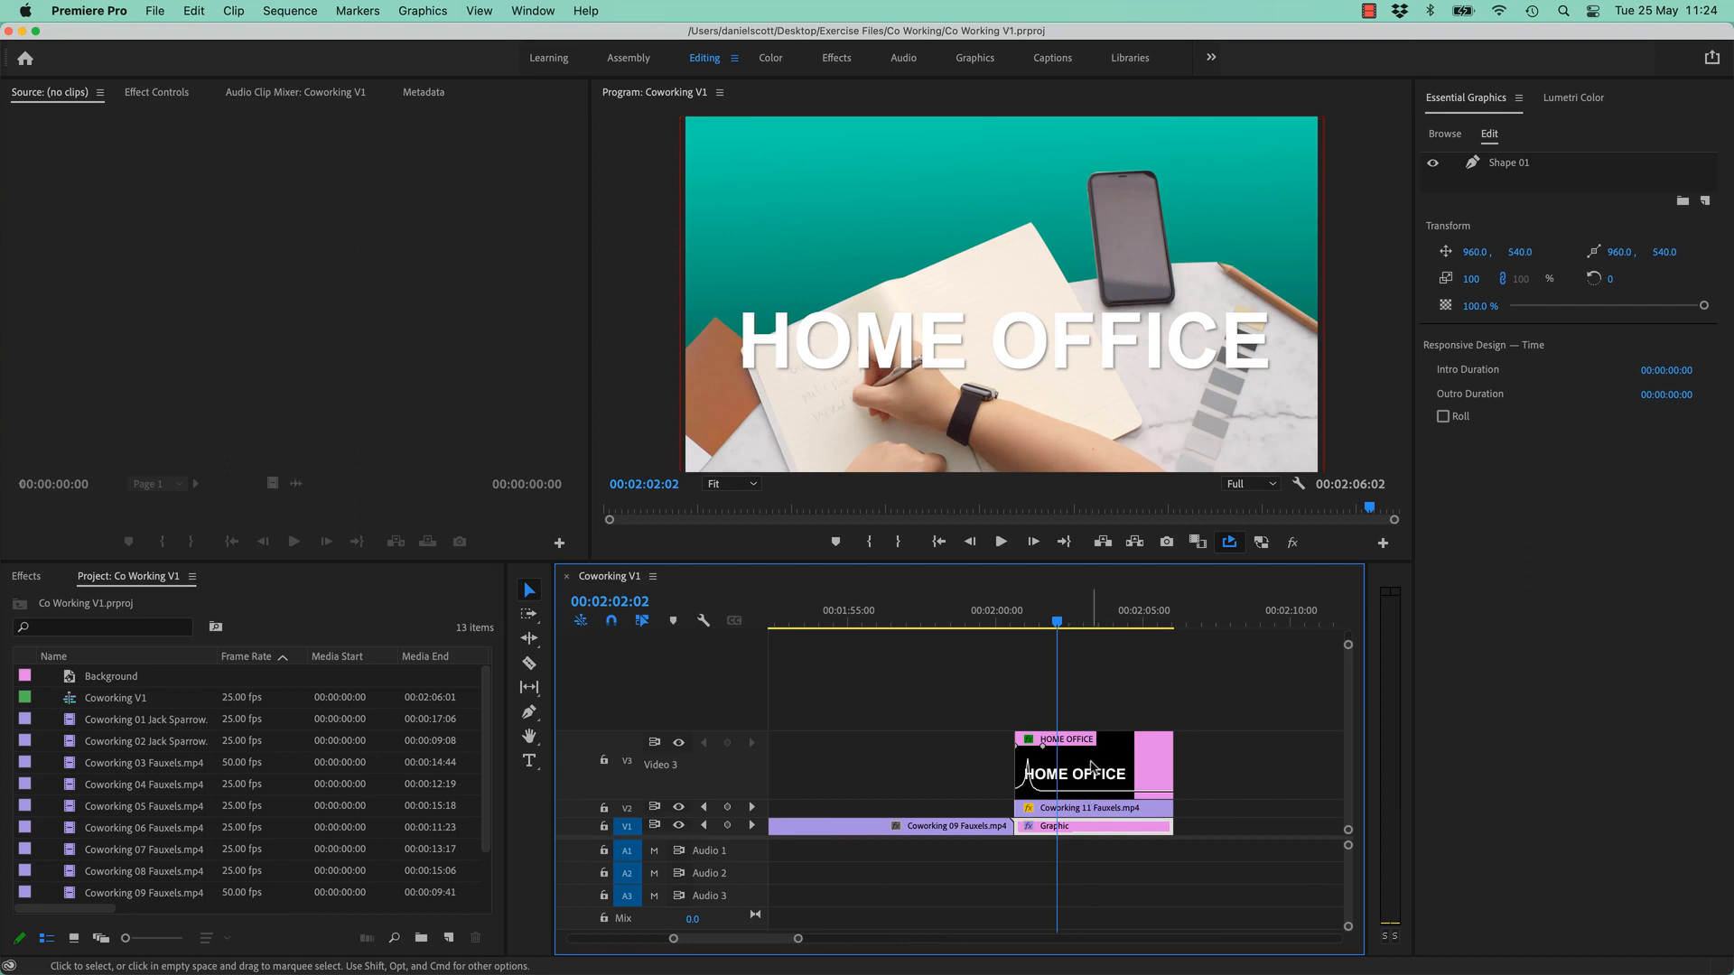
- Move past the clips, check the Essential Graphics Browse and Edit views, and show the New Layer list
{"action": "left_click", "coordinate": [1217, 607]}
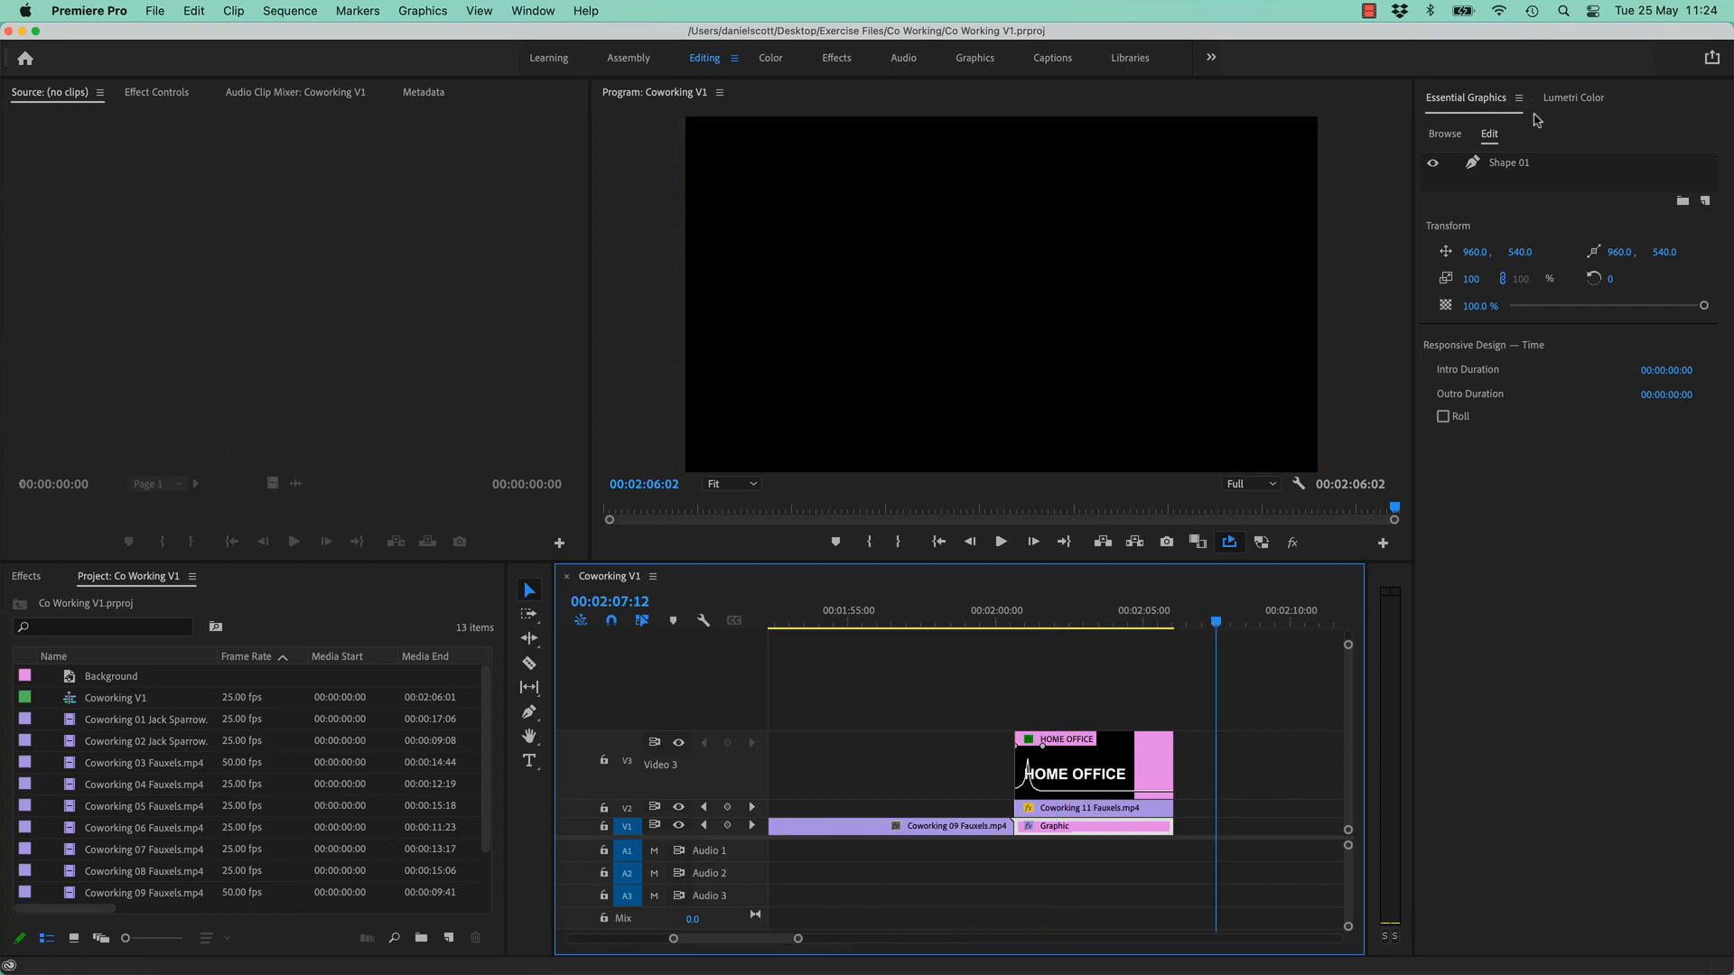
{"action": "left_click", "coordinate": [1445, 134]}
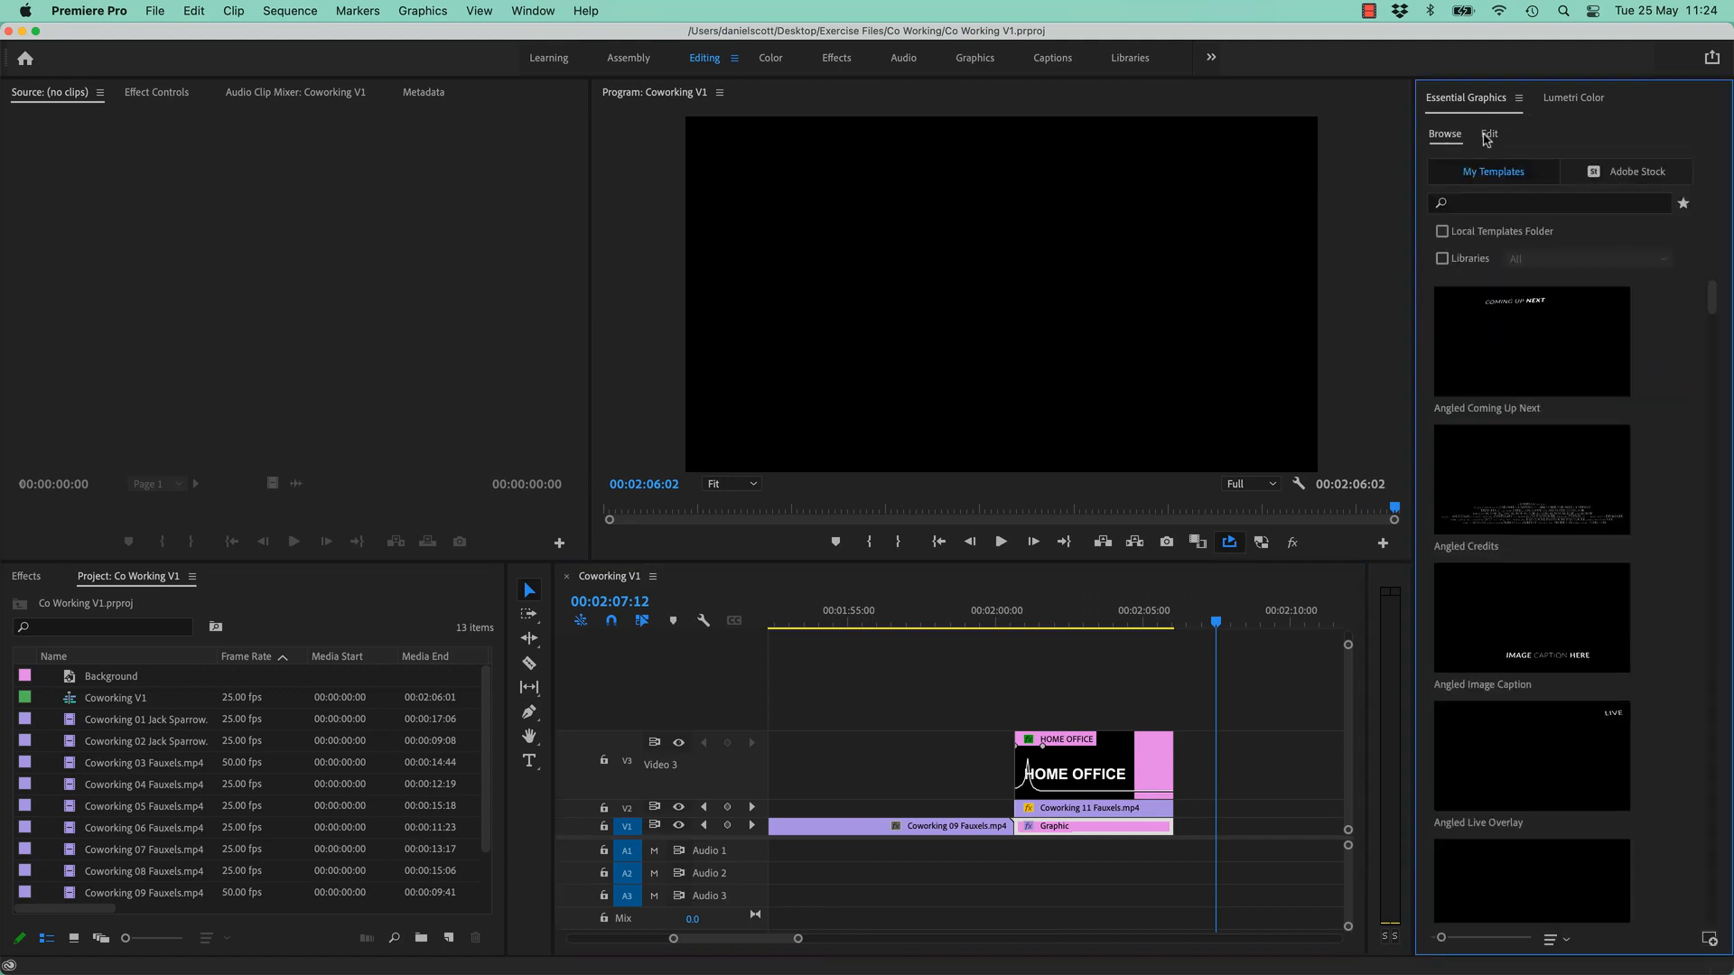
{"action": "left_click", "coordinate": [1489, 134]}
{"action": "left_click", "coordinate": [1253, 786]}
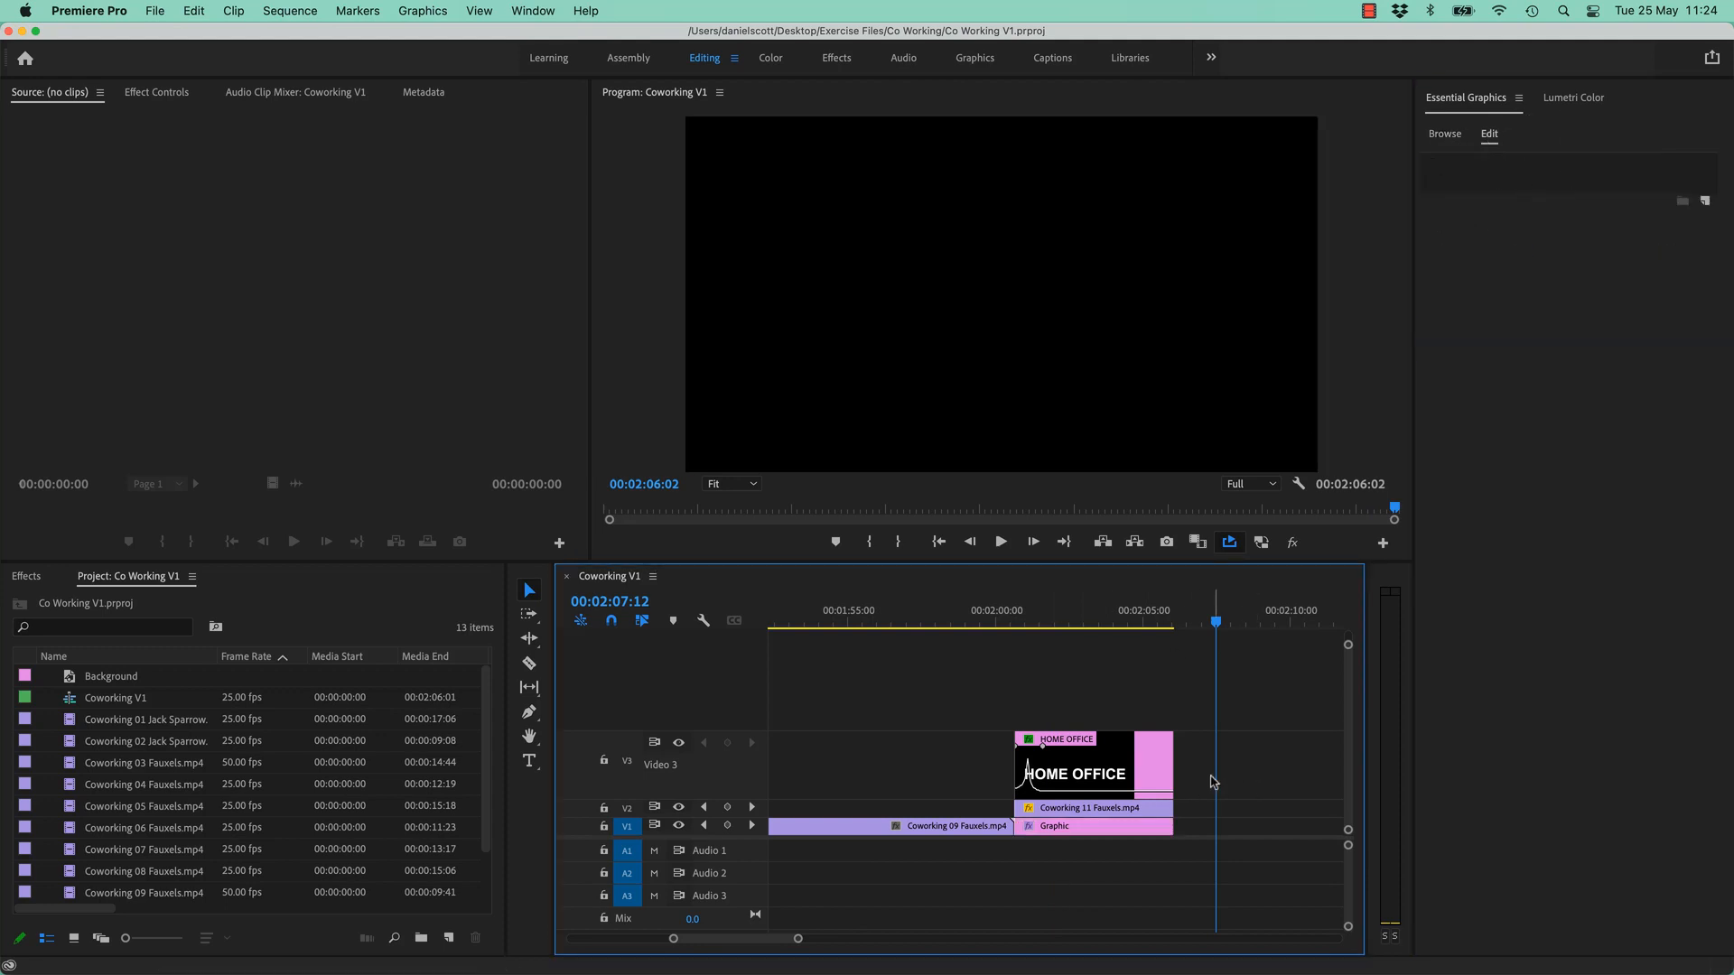
{"action": "left_click", "coordinate": [1704, 181]}
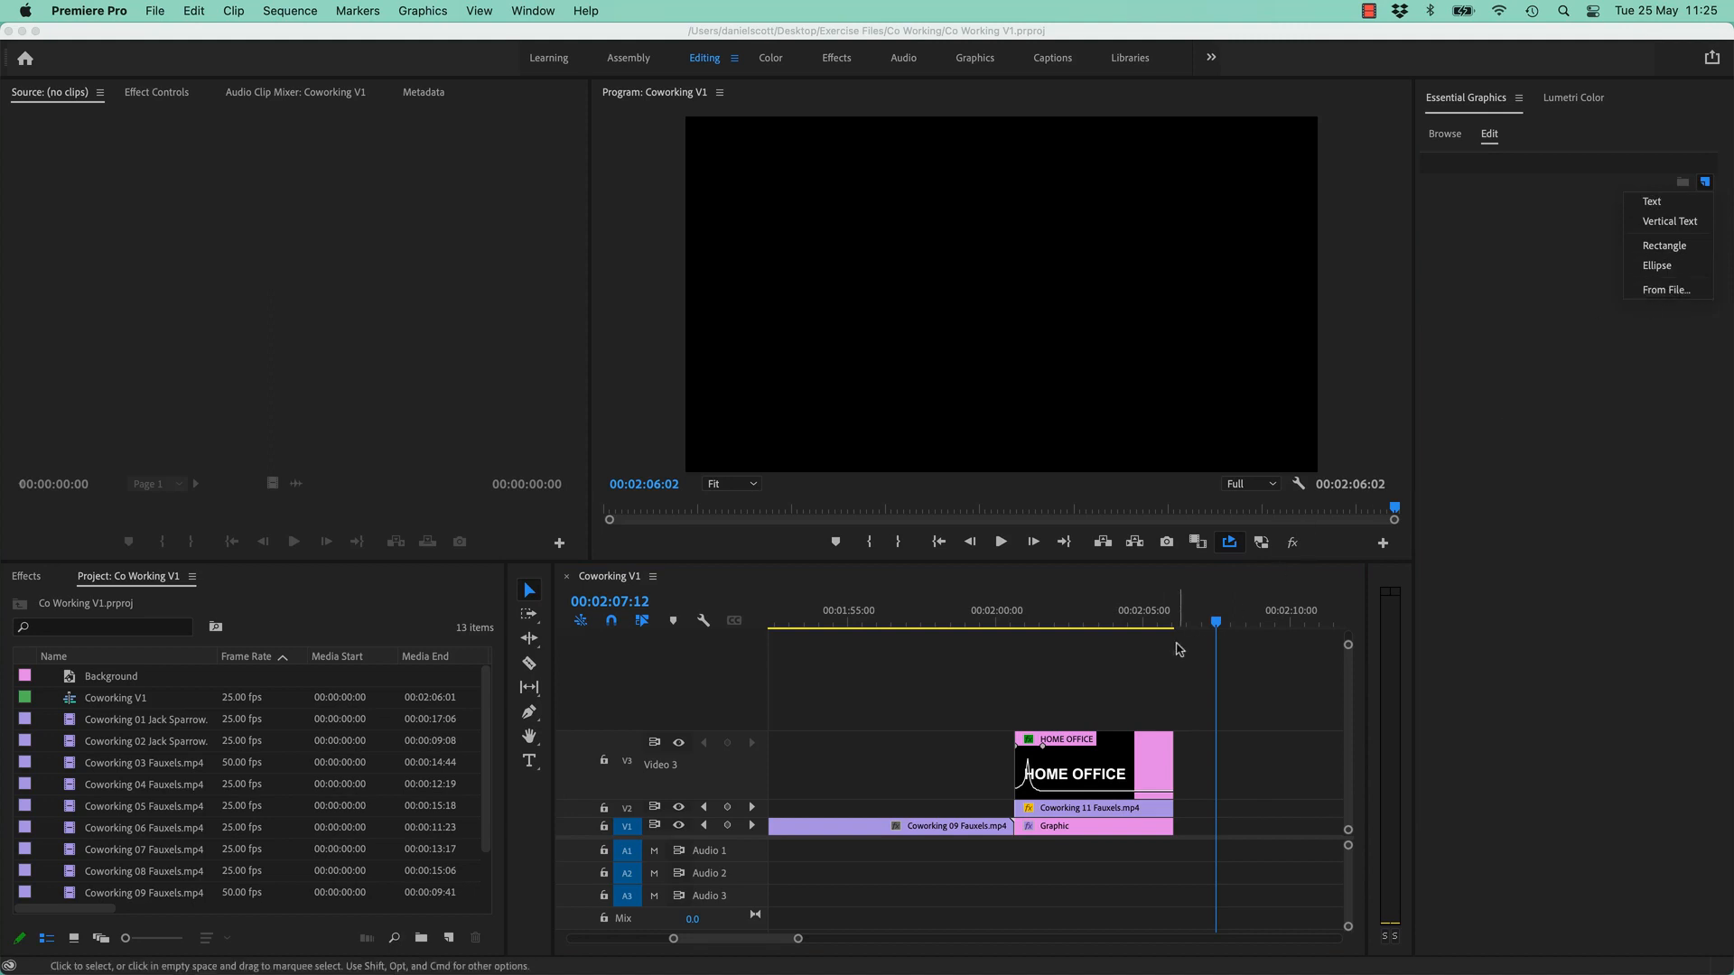
- Select the V1 Graphic clip, toggle V1 visibility, and move the playhead to 00:02:00:16
{"action": "left_click", "coordinate": [1153, 678]}
{"action": "left_click", "coordinate": [1060, 620]}
{"action": "left_click", "coordinate": [1084, 760]}
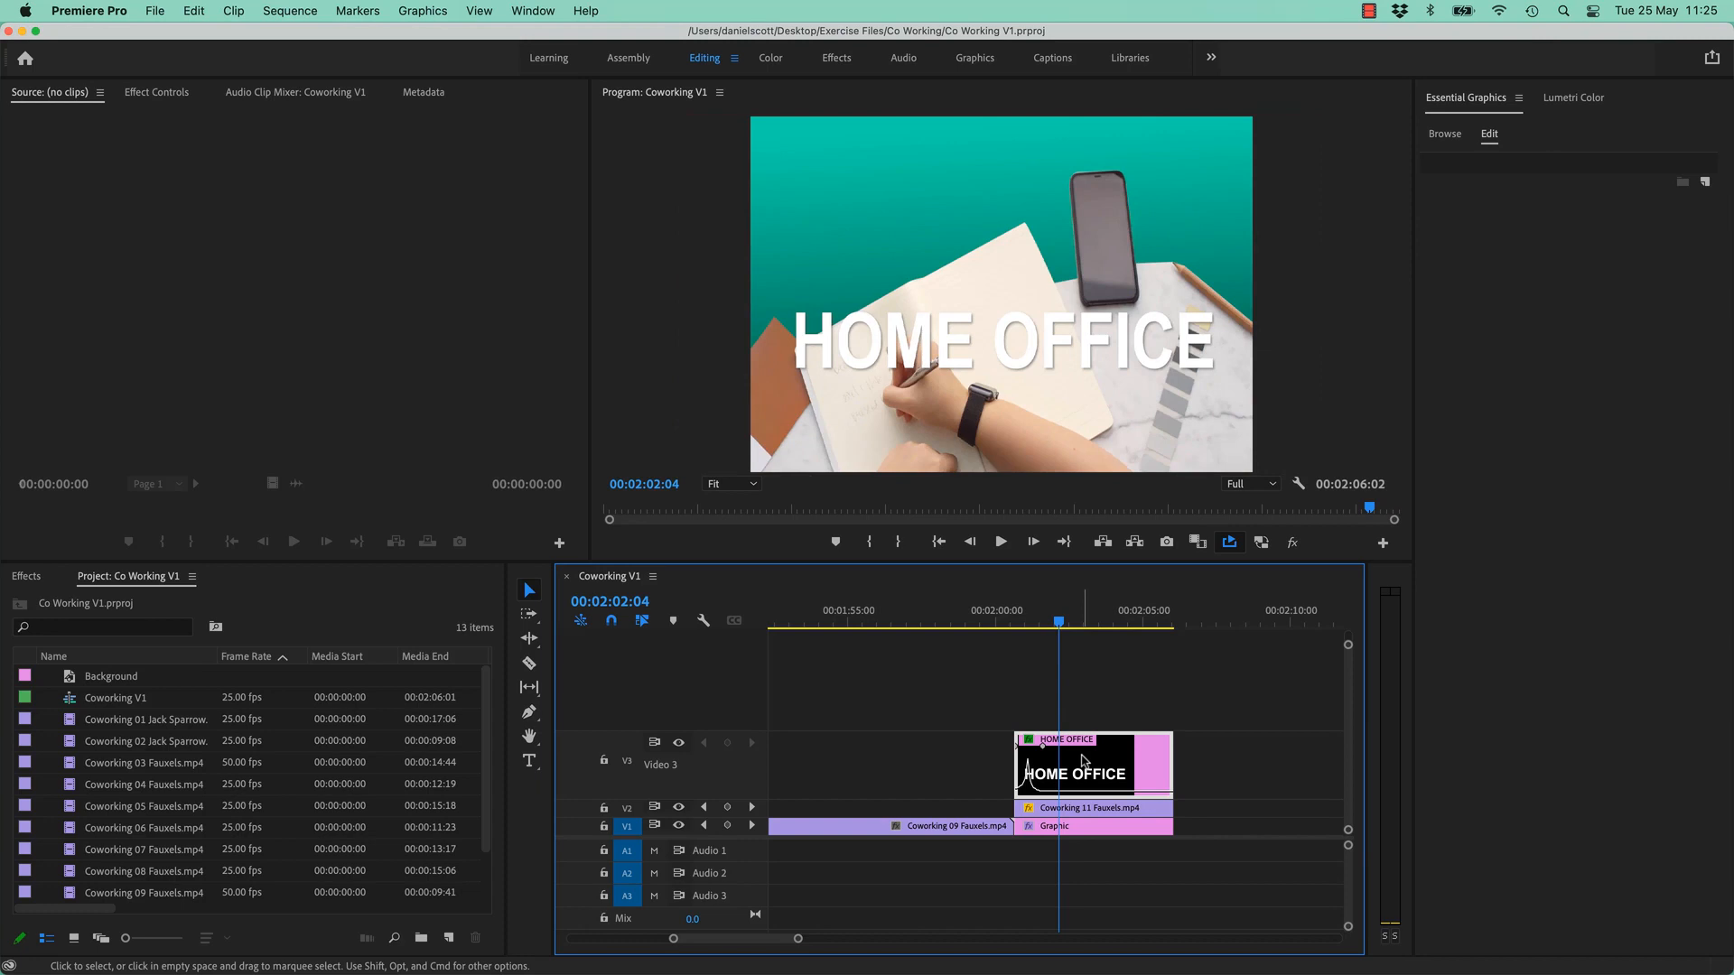
{"action": "left_click", "coordinate": [1075, 828]}
{"action": "left_click_drag", "start_coordinate": [1043, 623], "coordinate": [1034, 623]}
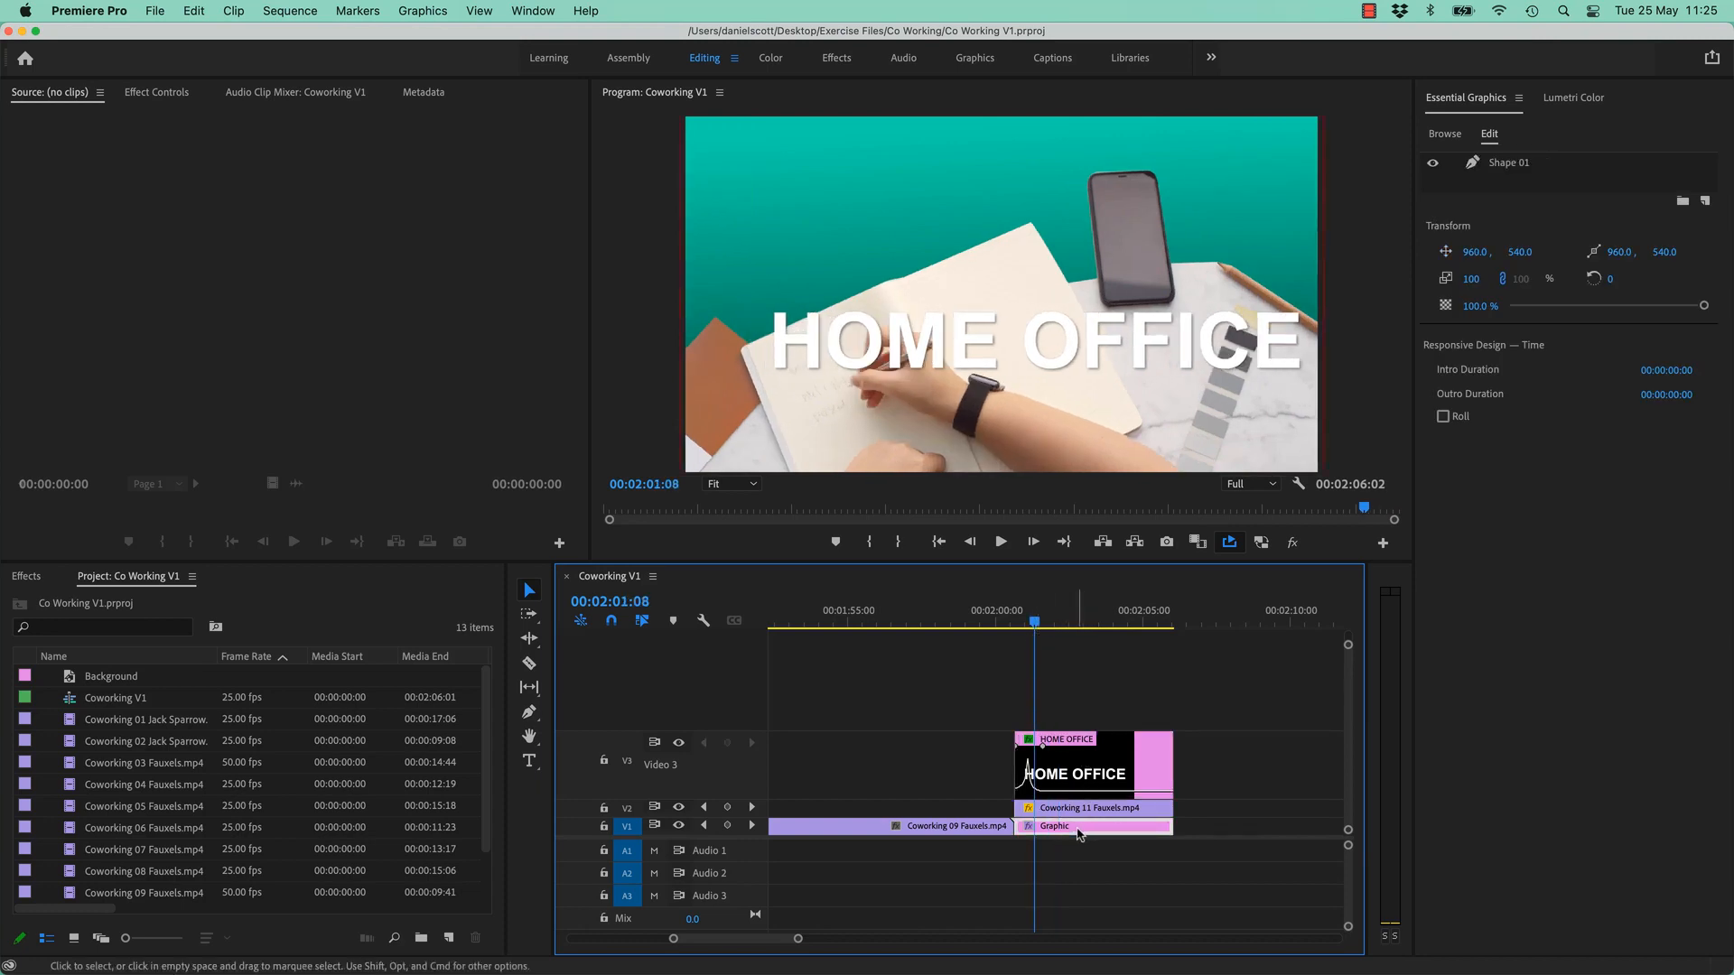
{"action": "left_click", "coordinate": [680, 827]}
{"action": "left_click", "coordinate": [680, 828]}
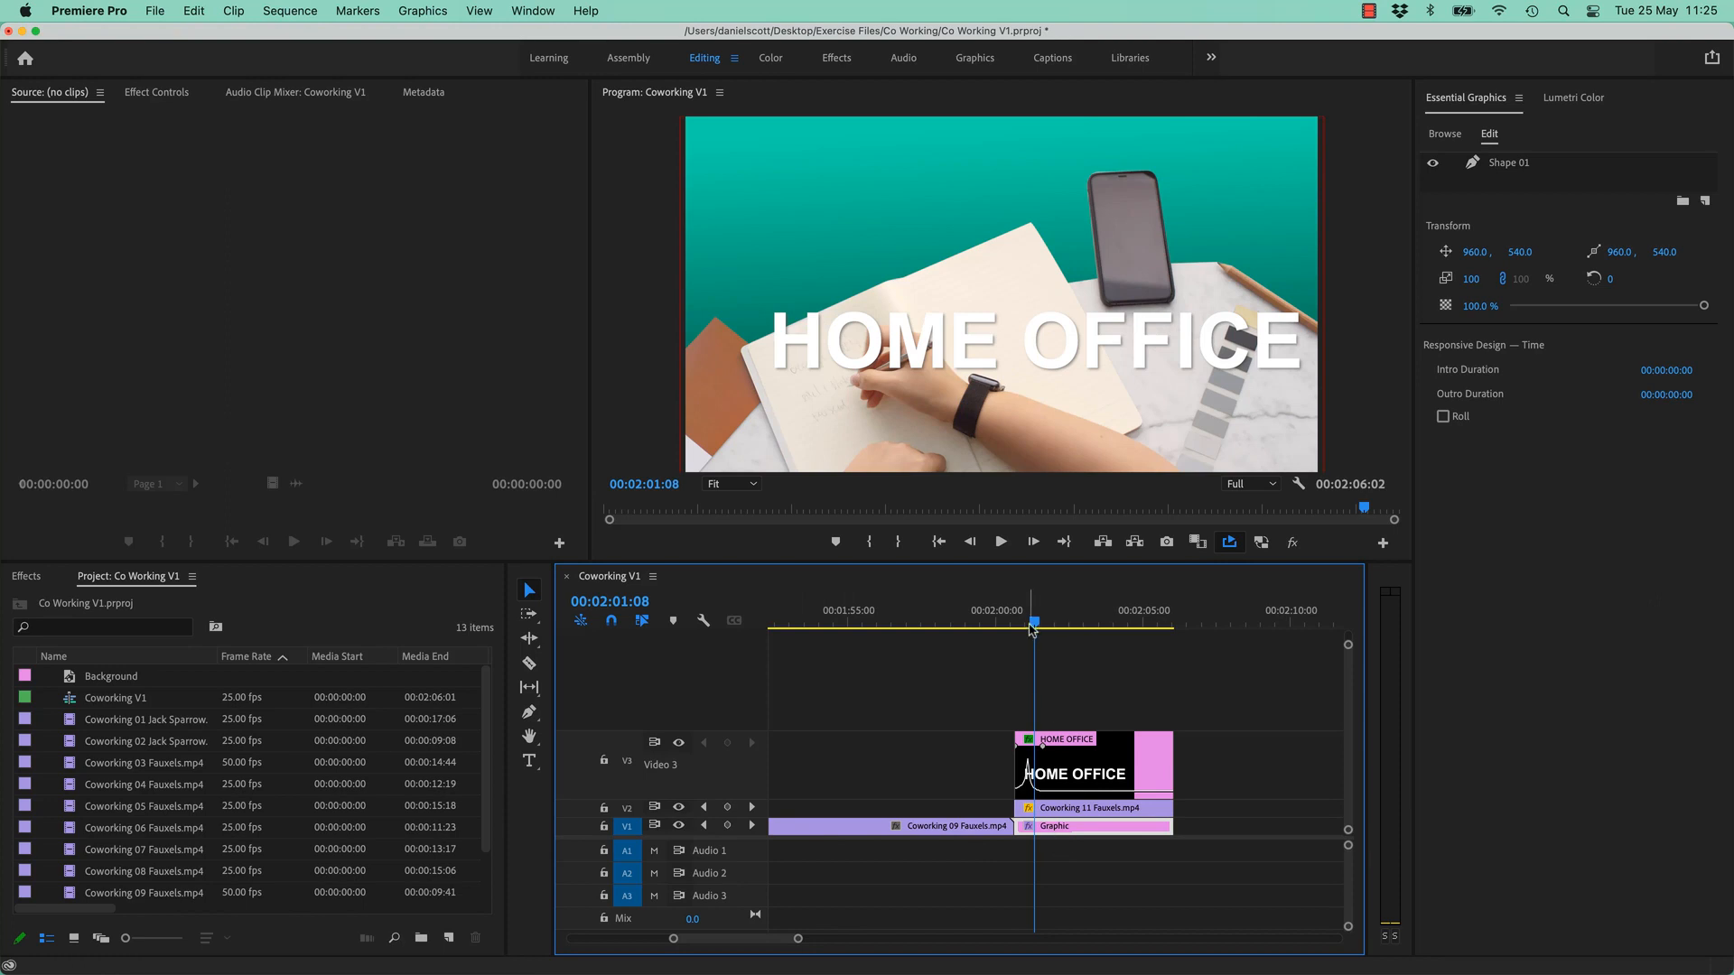
{"action": "left_click_drag", "start_coordinate": [1034, 623], "coordinate": [1015, 632]}
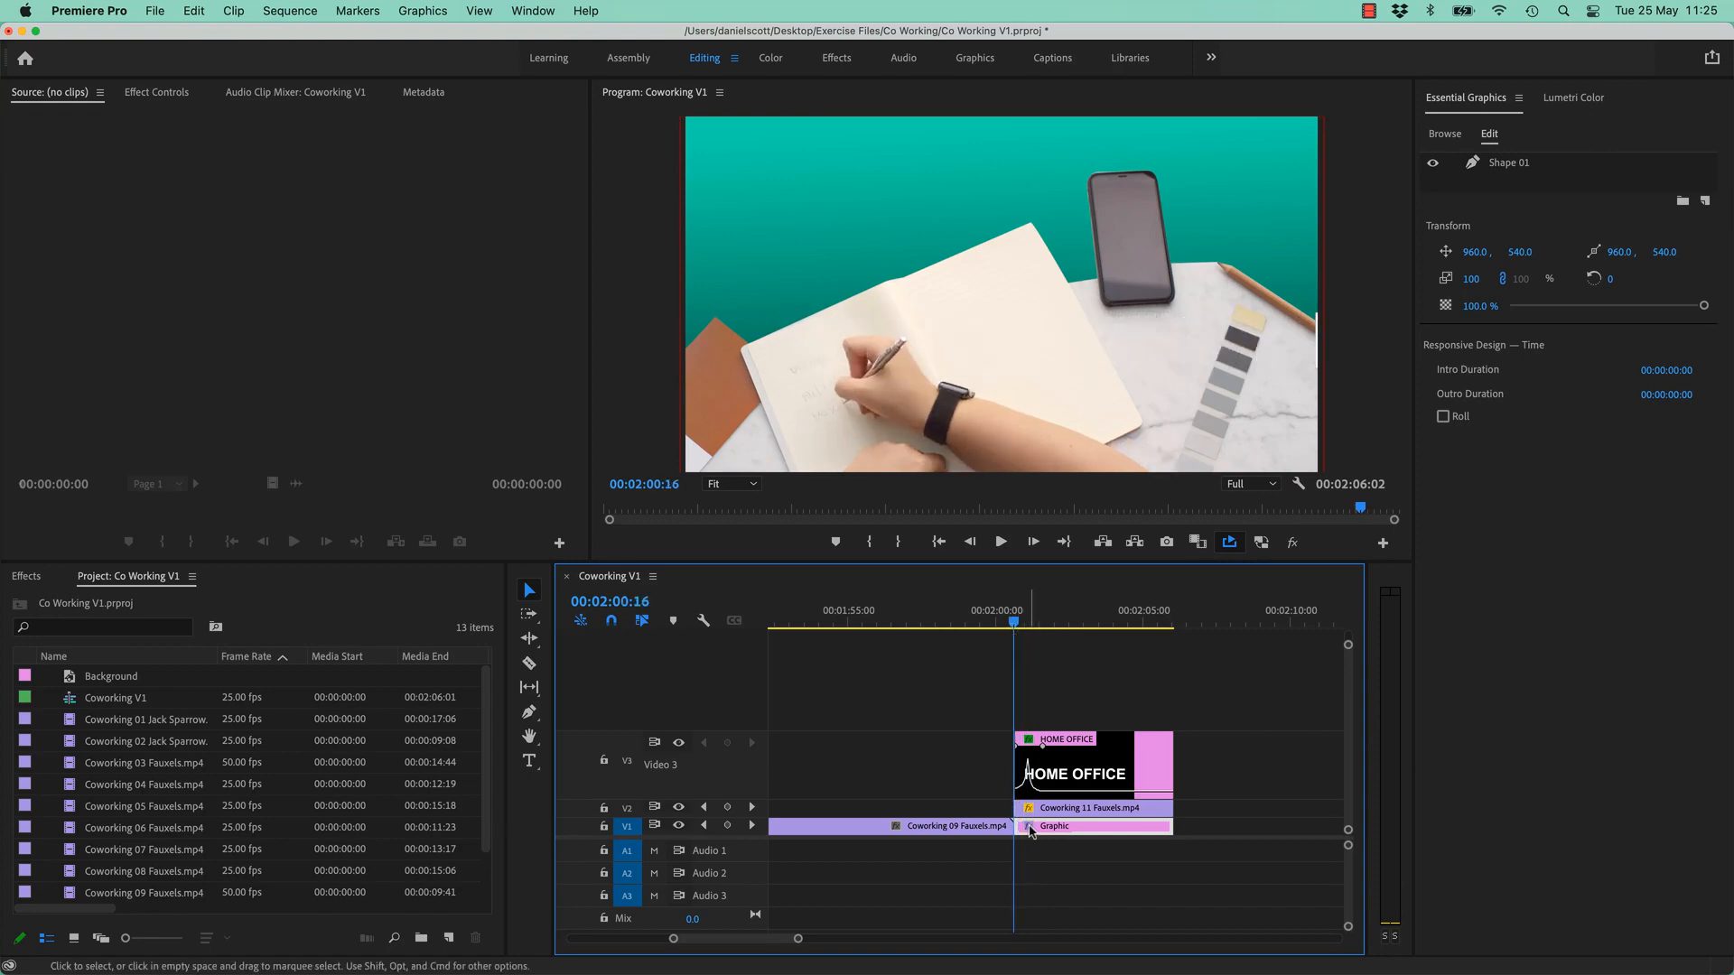
- Rename the Shape 01 layer to Background
{"action": "left_click", "coordinate": [1518, 164]}
{"action": "left_click", "coordinate": [1513, 165]}
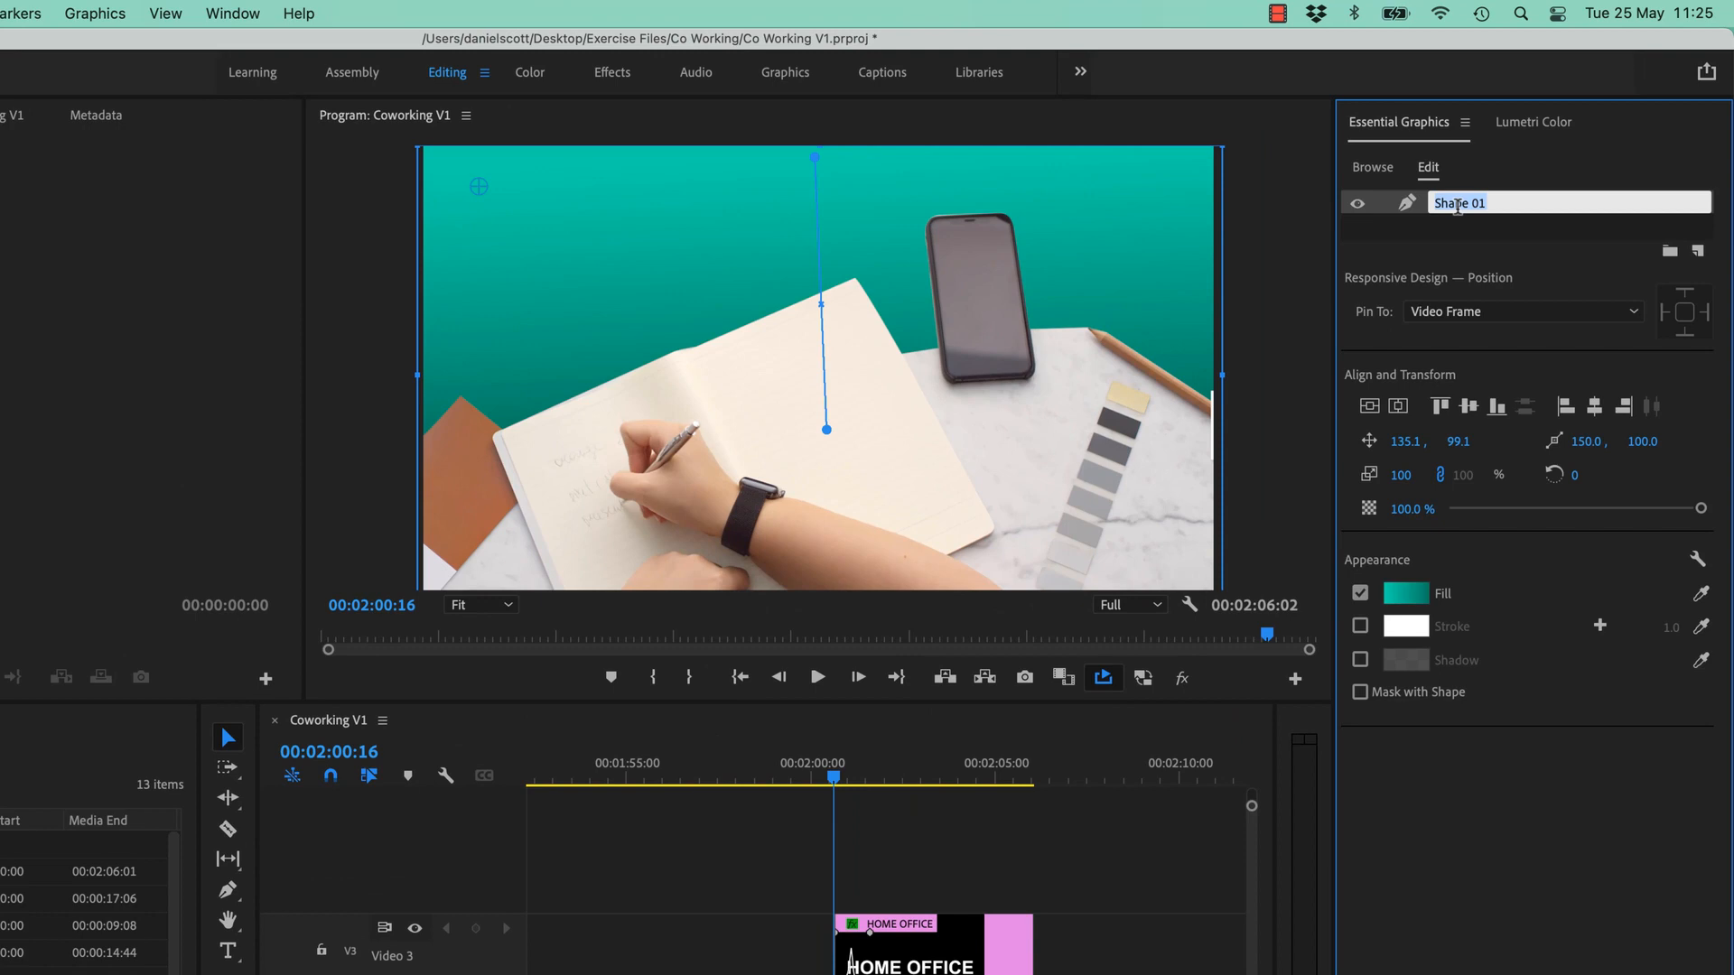
{"action": "type", "text": "Background"}
{"action": "key", "text": "Return"}
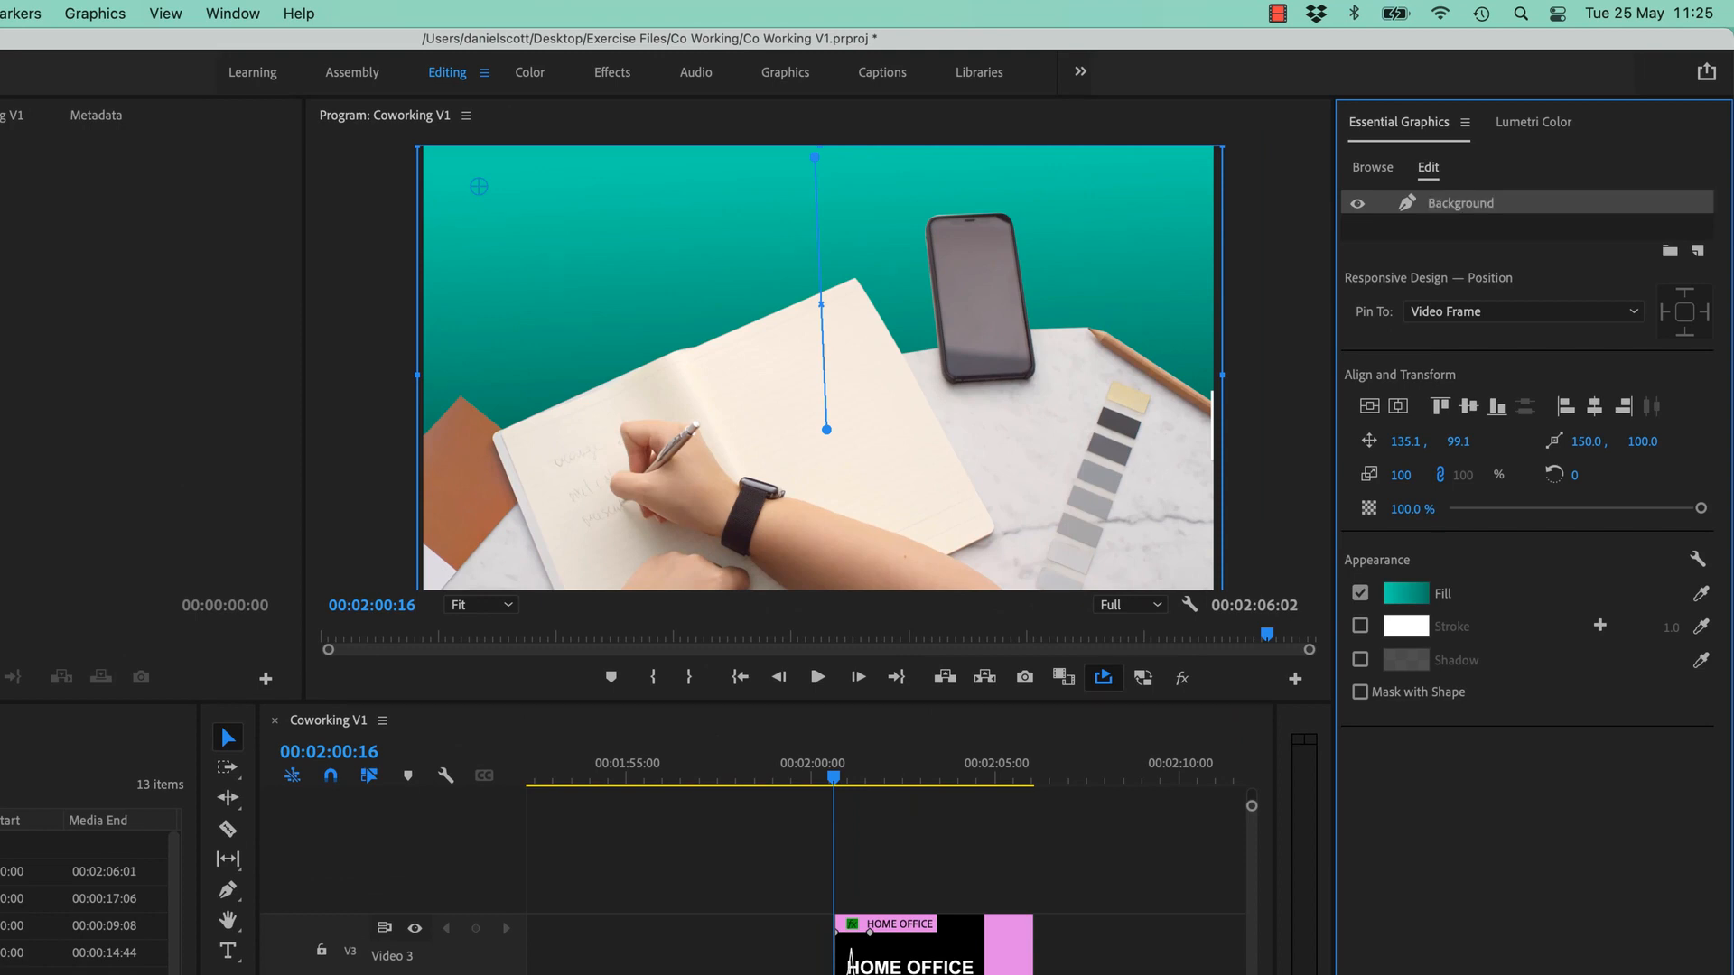
- Add Logo Cowurk Outlined.ai as a new layer from file
{"action": "left_click", "coordinate": [1698, 252]}
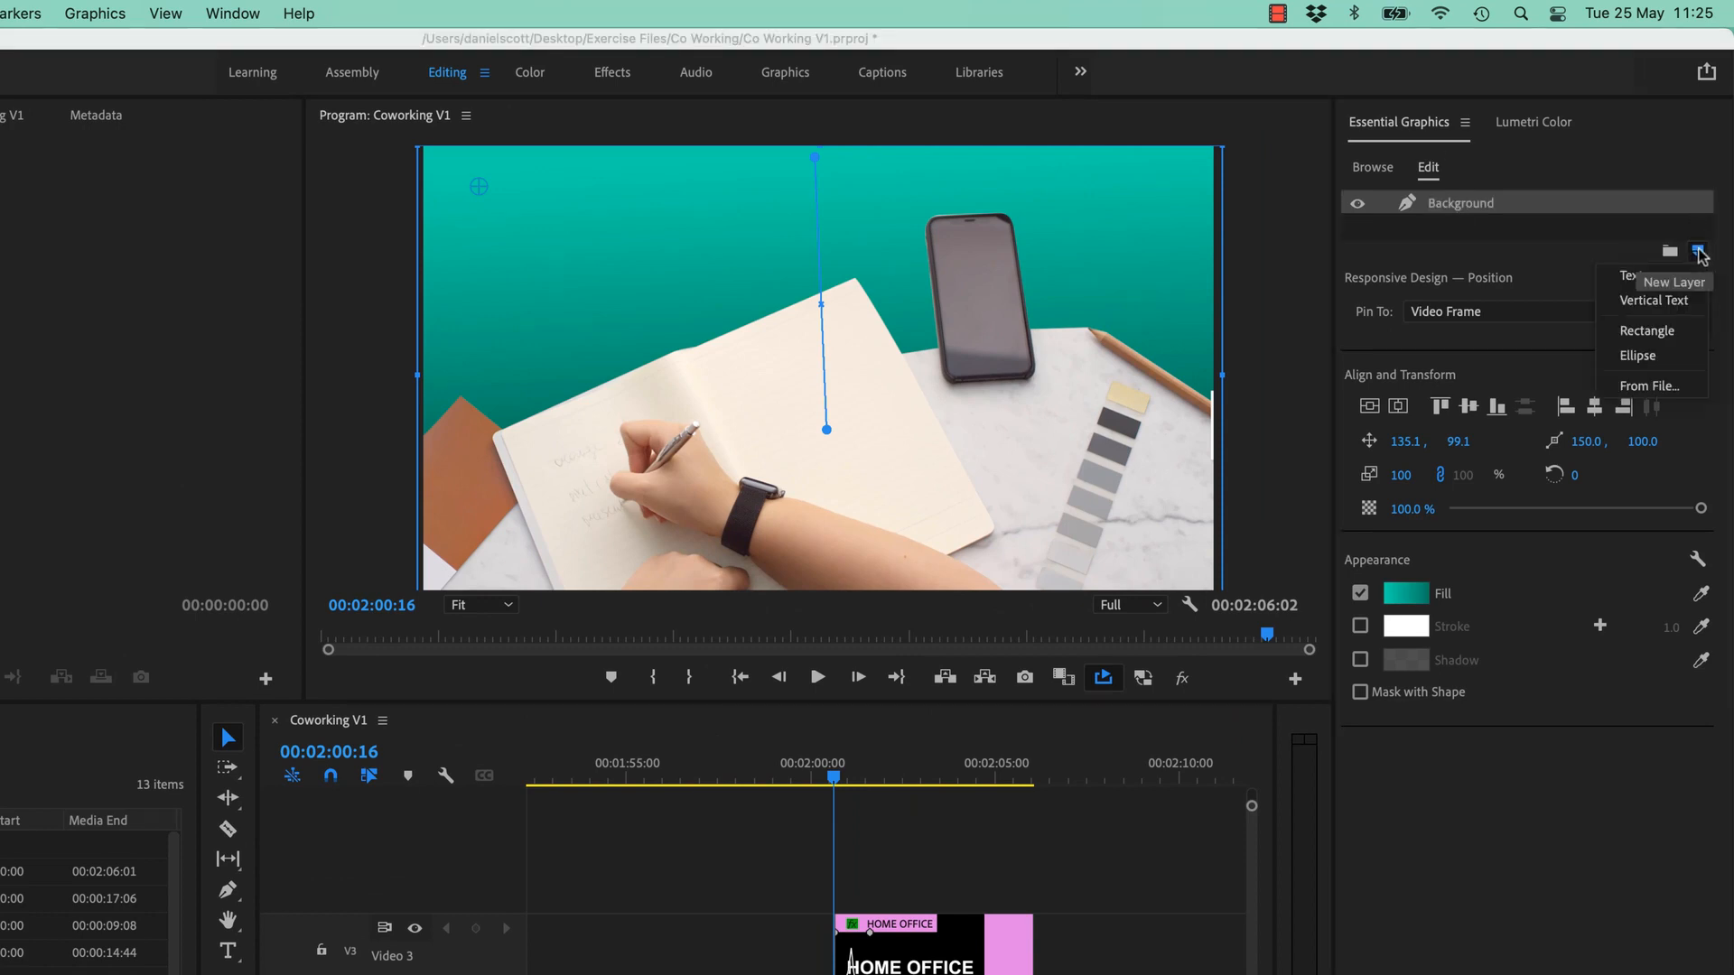
{"action": "left_click", "coordinate": [1642, 391]}
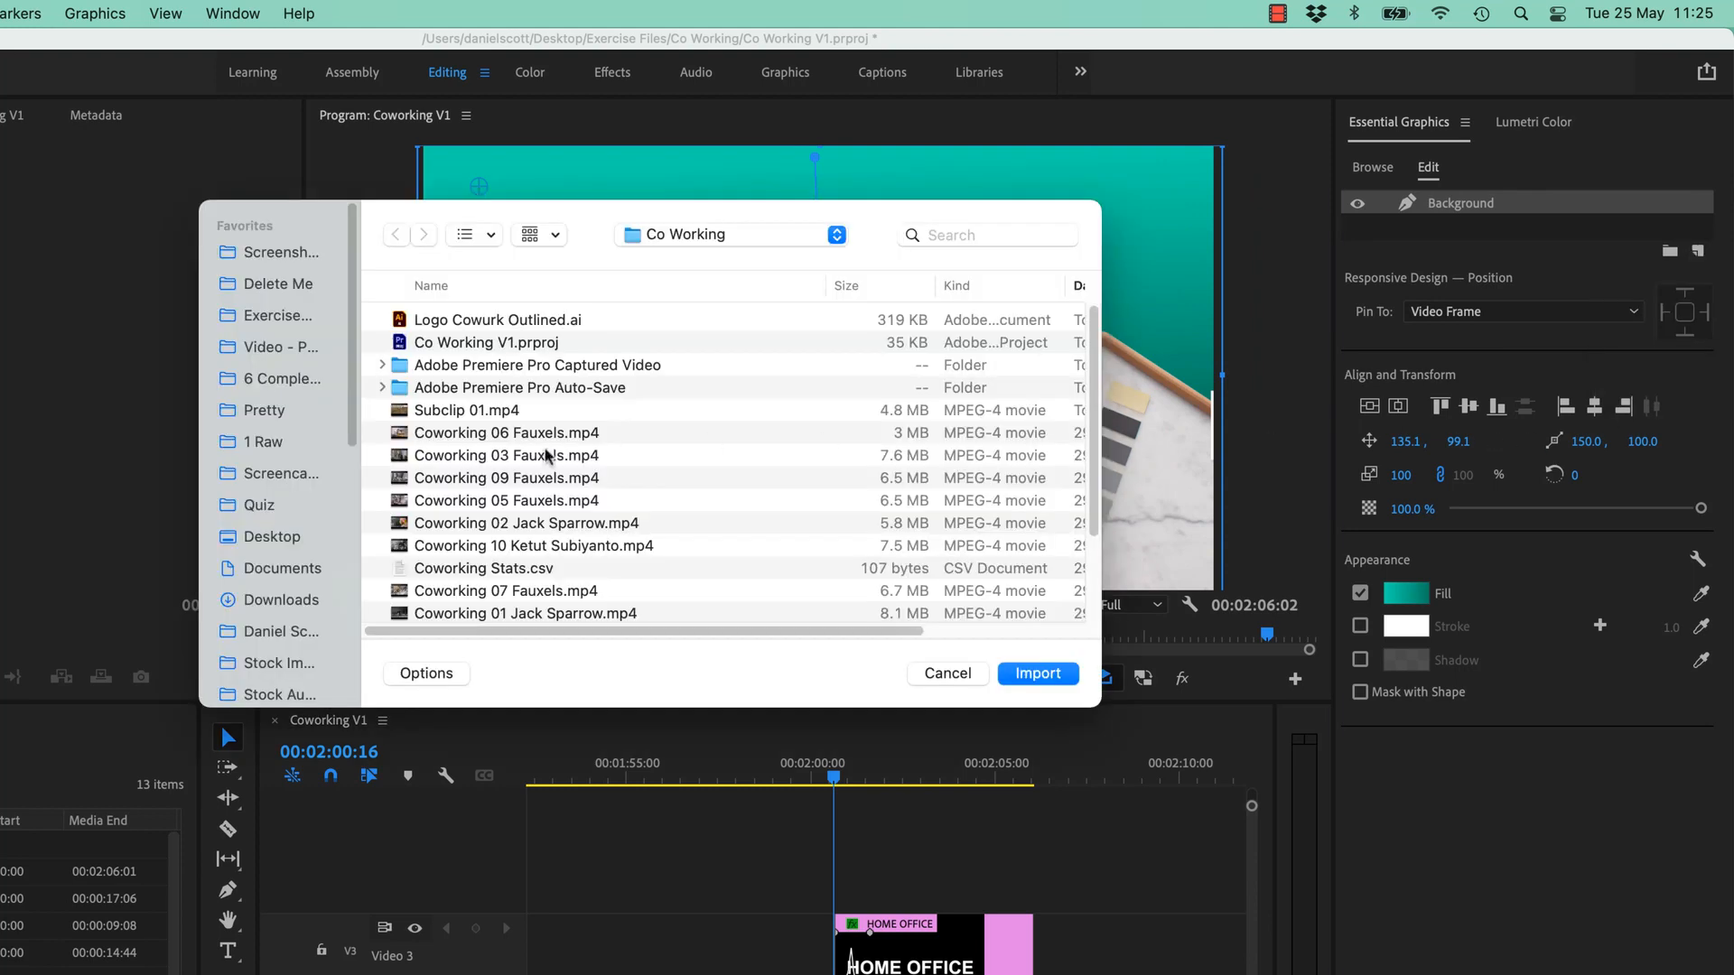
{"action": "left_click", "coordinate": [483, 320]}
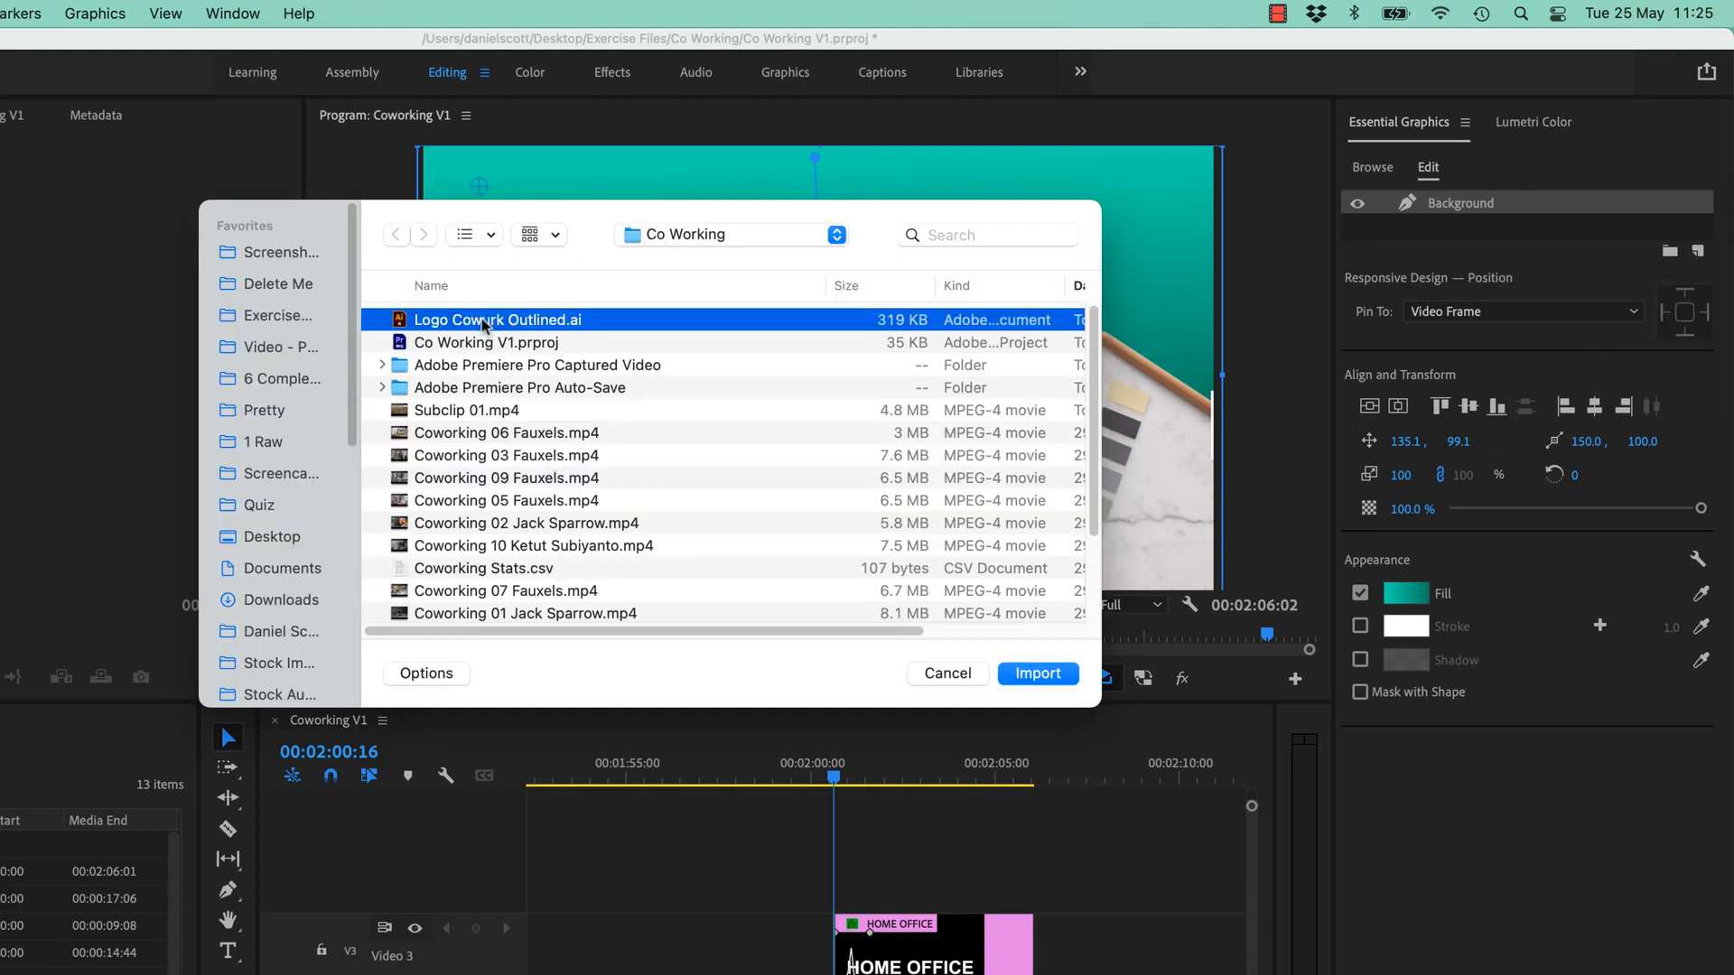
{"action": "left_click", "coordinate": [1055, 680]}
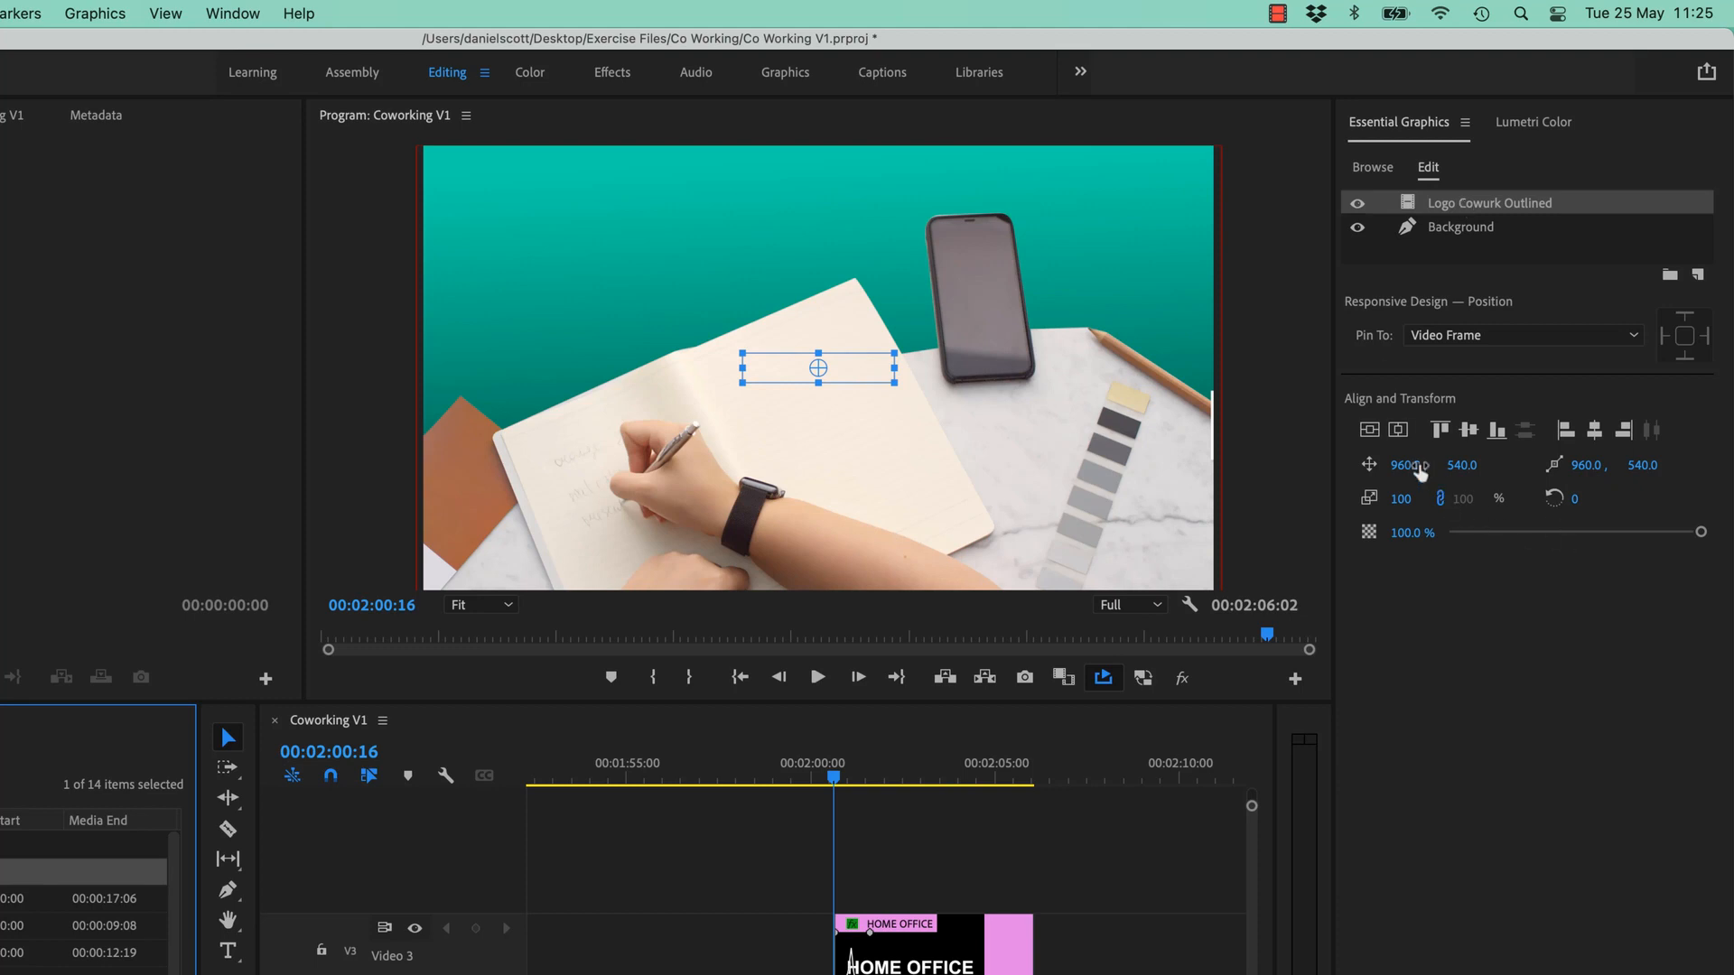
- Try the align buttons and Position values, settling the CoWurk logo top-right at 1698, 90
{"action": "left_click_drag", "start_coordinate": [1411, 466], "coordinate": [1534, 465]}
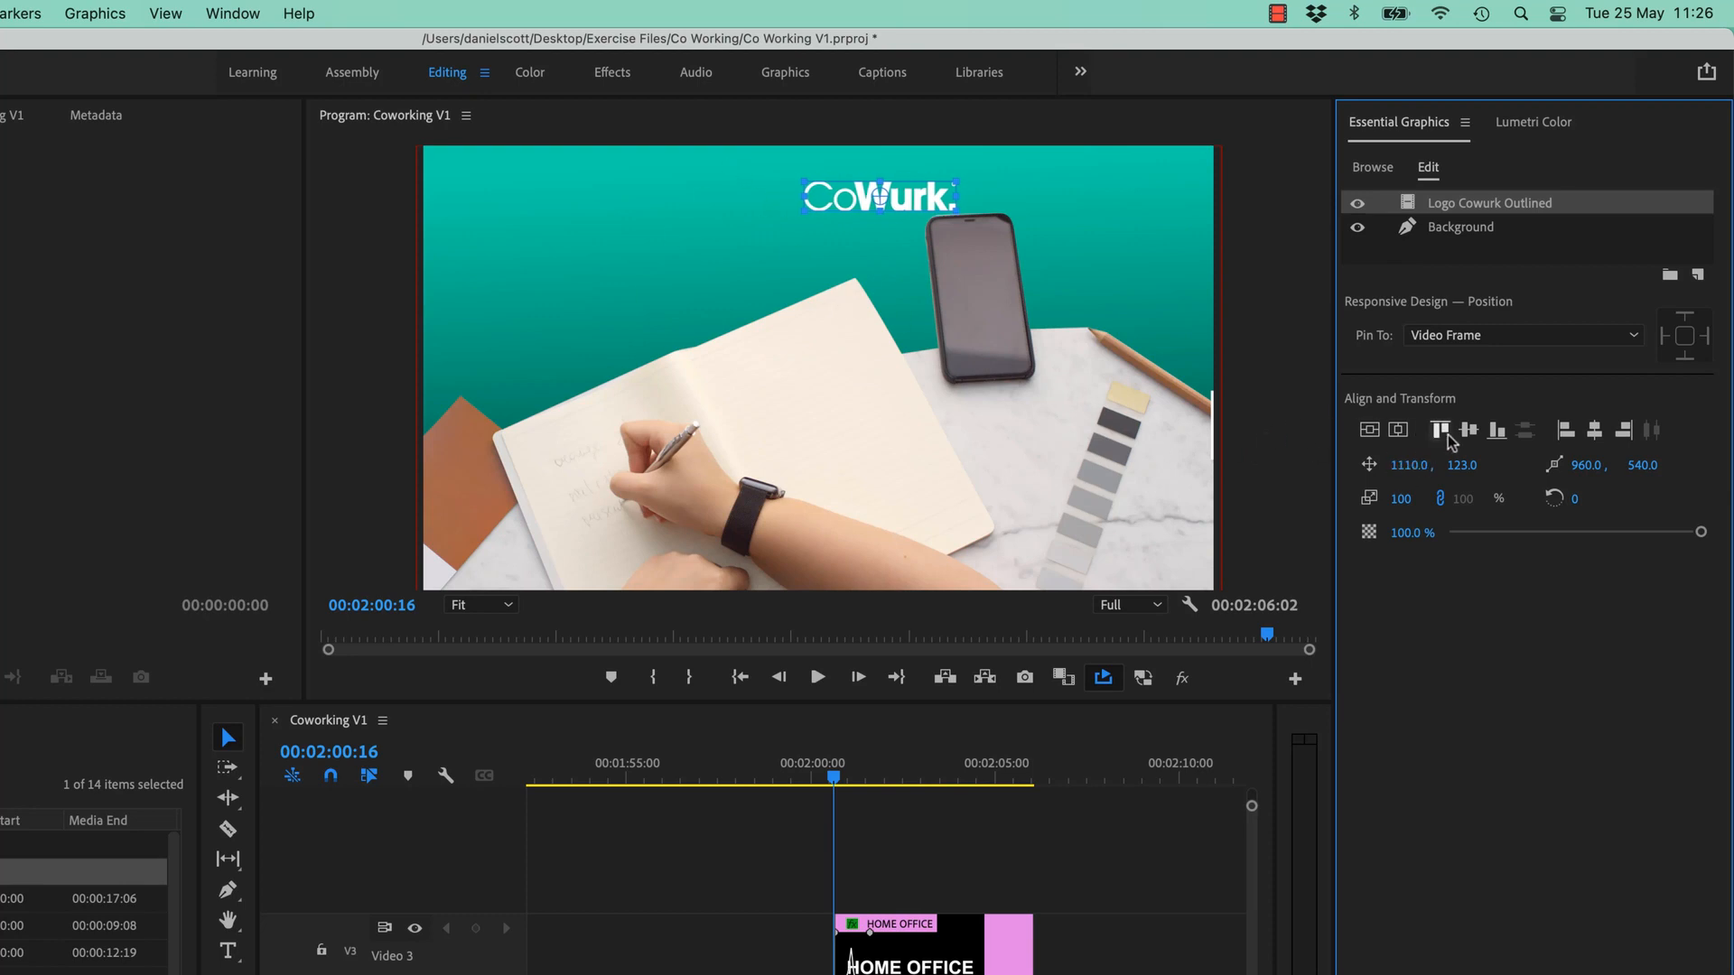
{"action": "left_click", "coordinate": [1371, 434]}
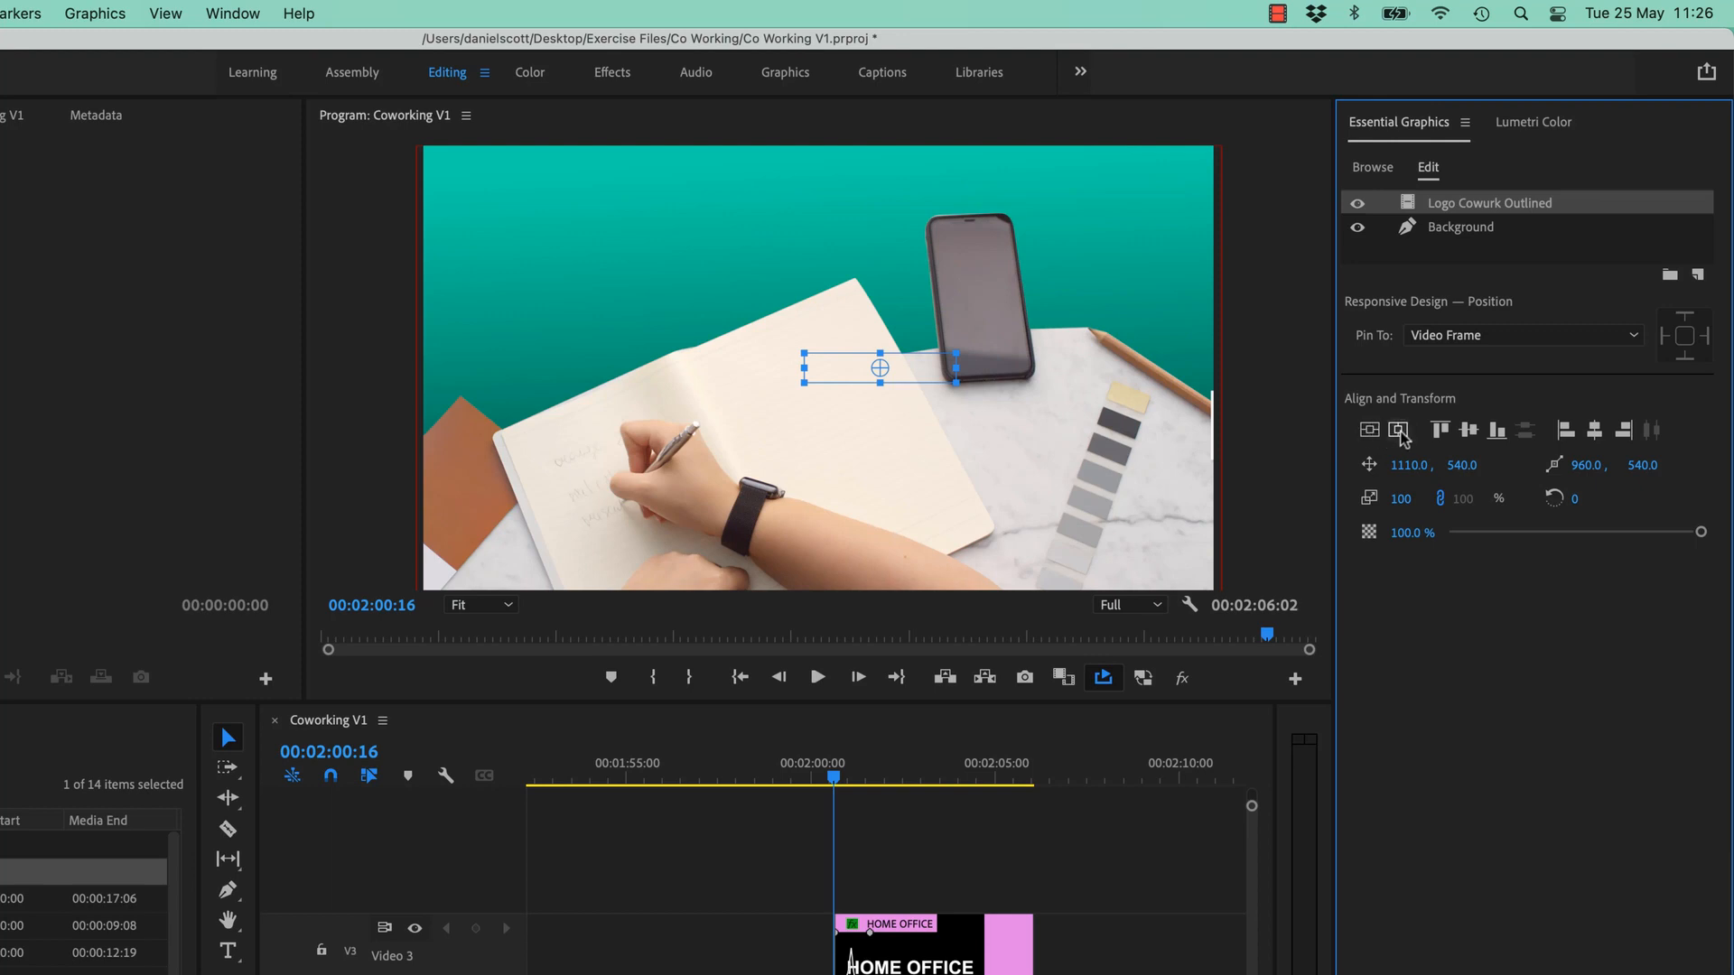
{"action": "left_click", "coordinate": [1400, 433]}
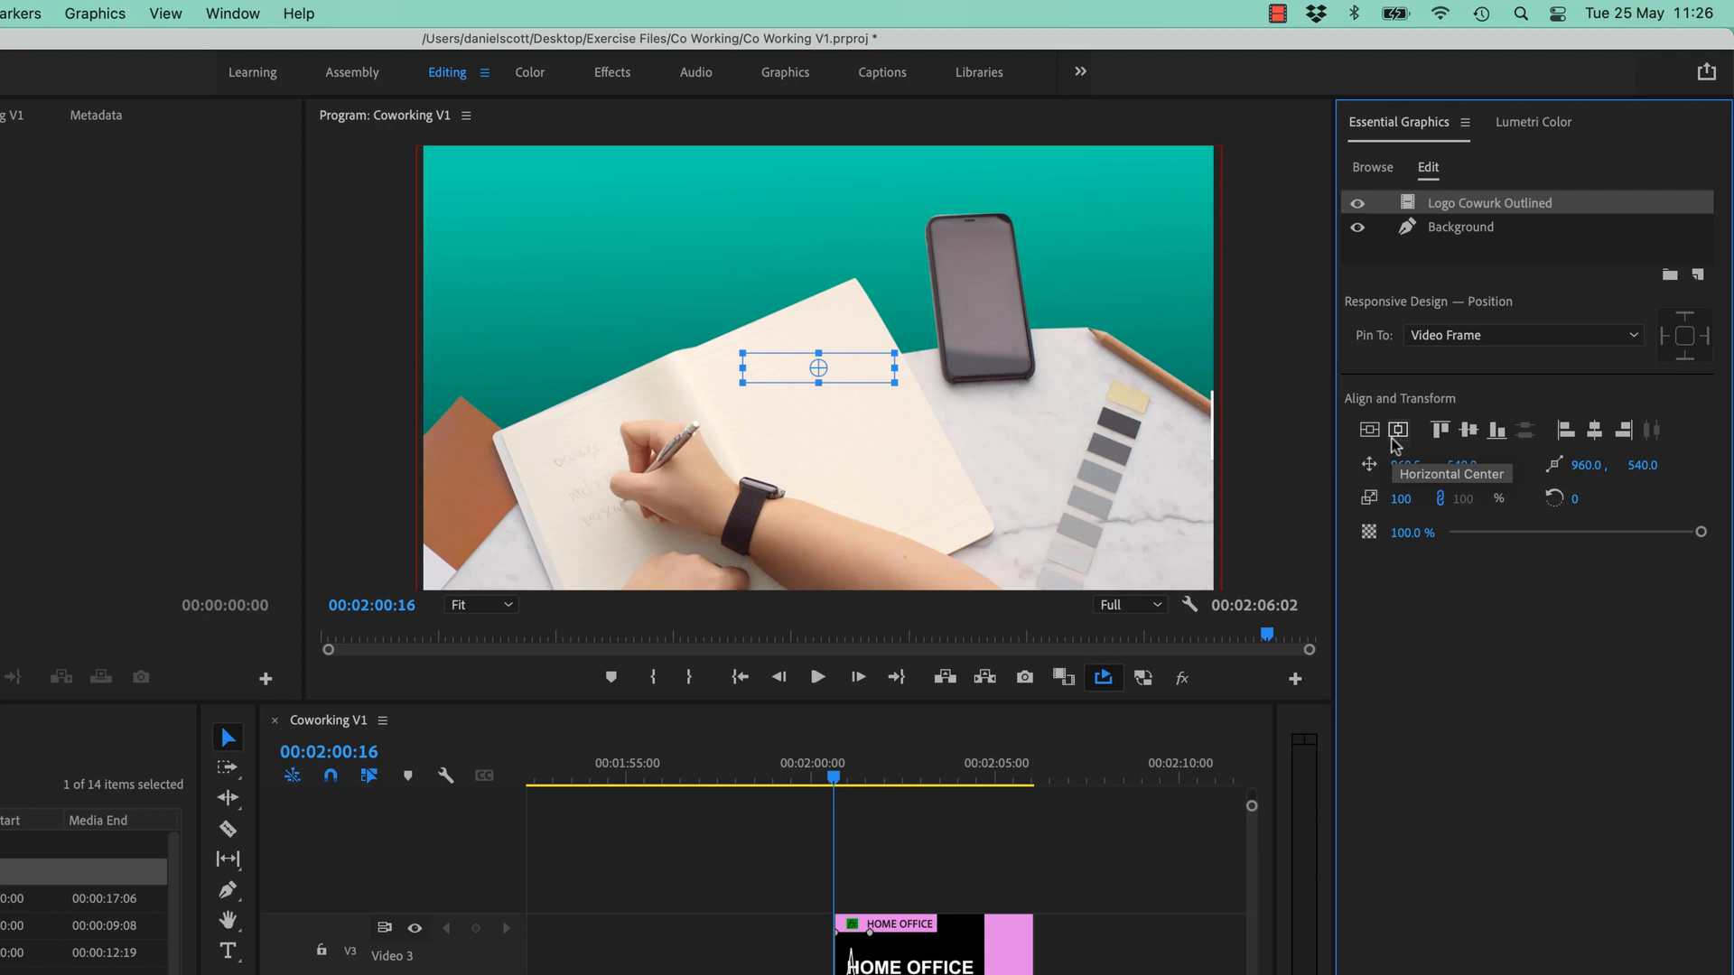
{"action": "left_click", "coordinate": [1440, 431]}
{"action": "left_click", "coordinate": [1468, 430]}
{"action": "left_click", "coordinate": [1492, 433]}
{"action": "left_click", "coordinate": [1565, 431]}
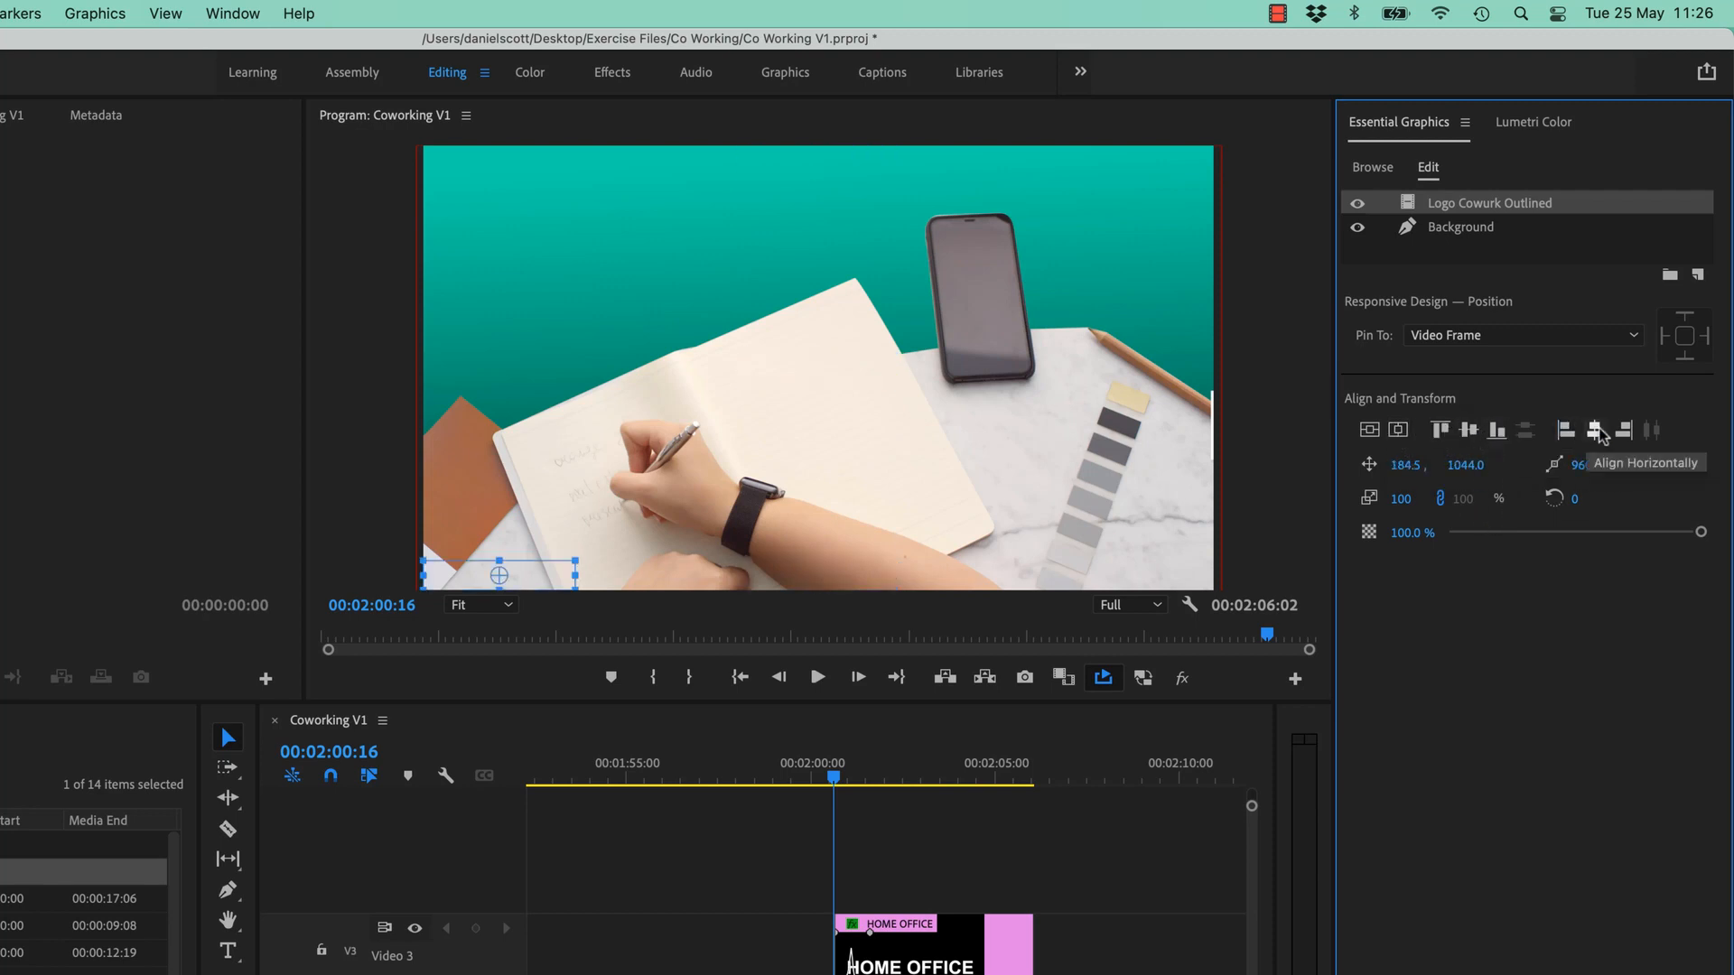
{"action": "left_click", "coordinate": [1593, 431]}
{"action": "left_click", "coordinate": [1622, 432]}
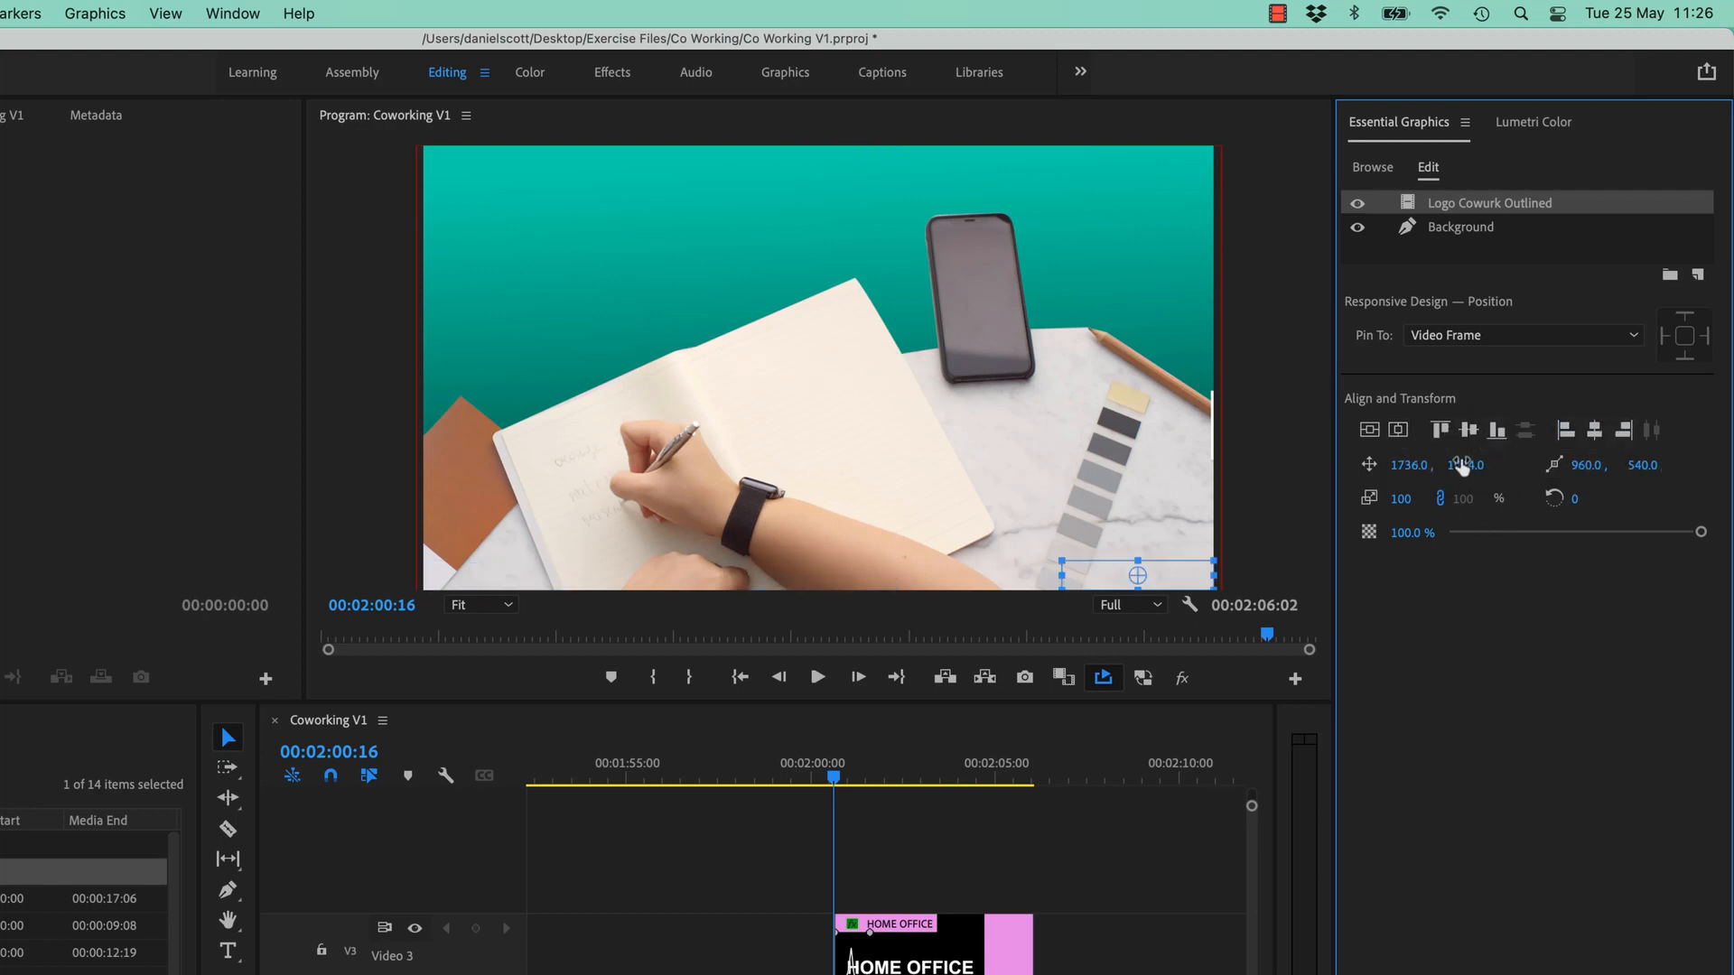
{"action": "left_click_drag", "start_coordinate": [1419, 465], "coordinate": [795, 466]}
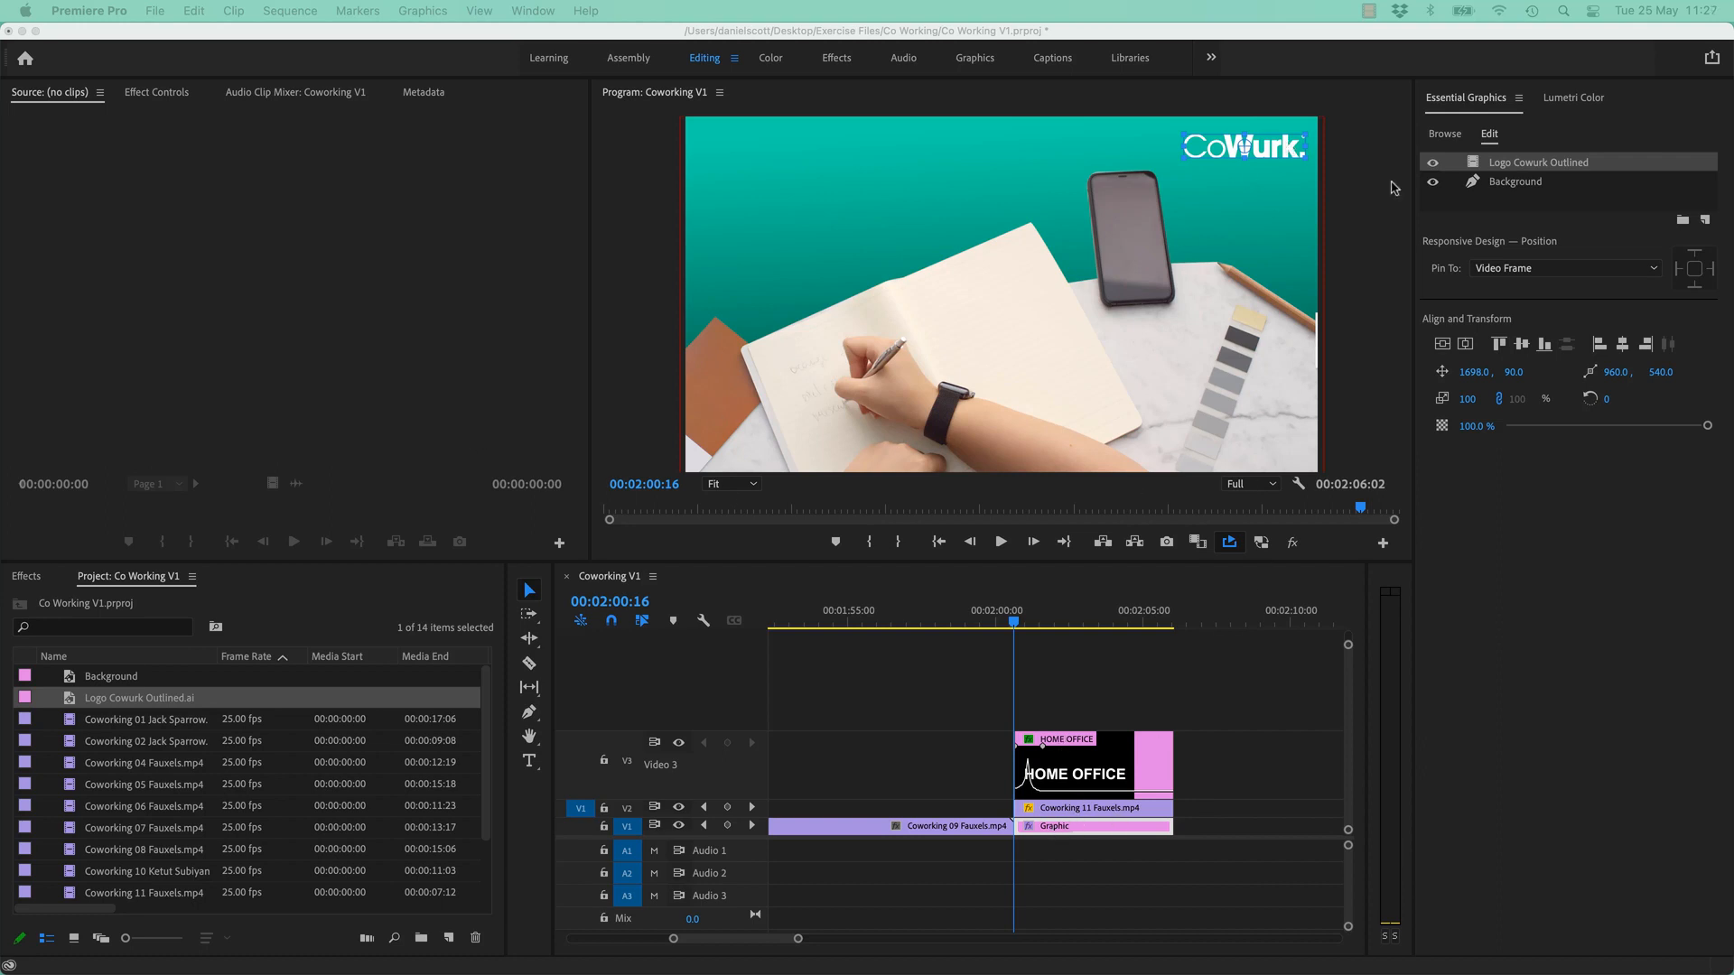
- Open Effect Controls for the logo layer, trial scales of 400 and 161, and undo back to 100
{"action": "left_click", "coordinate": [1533, 167]}
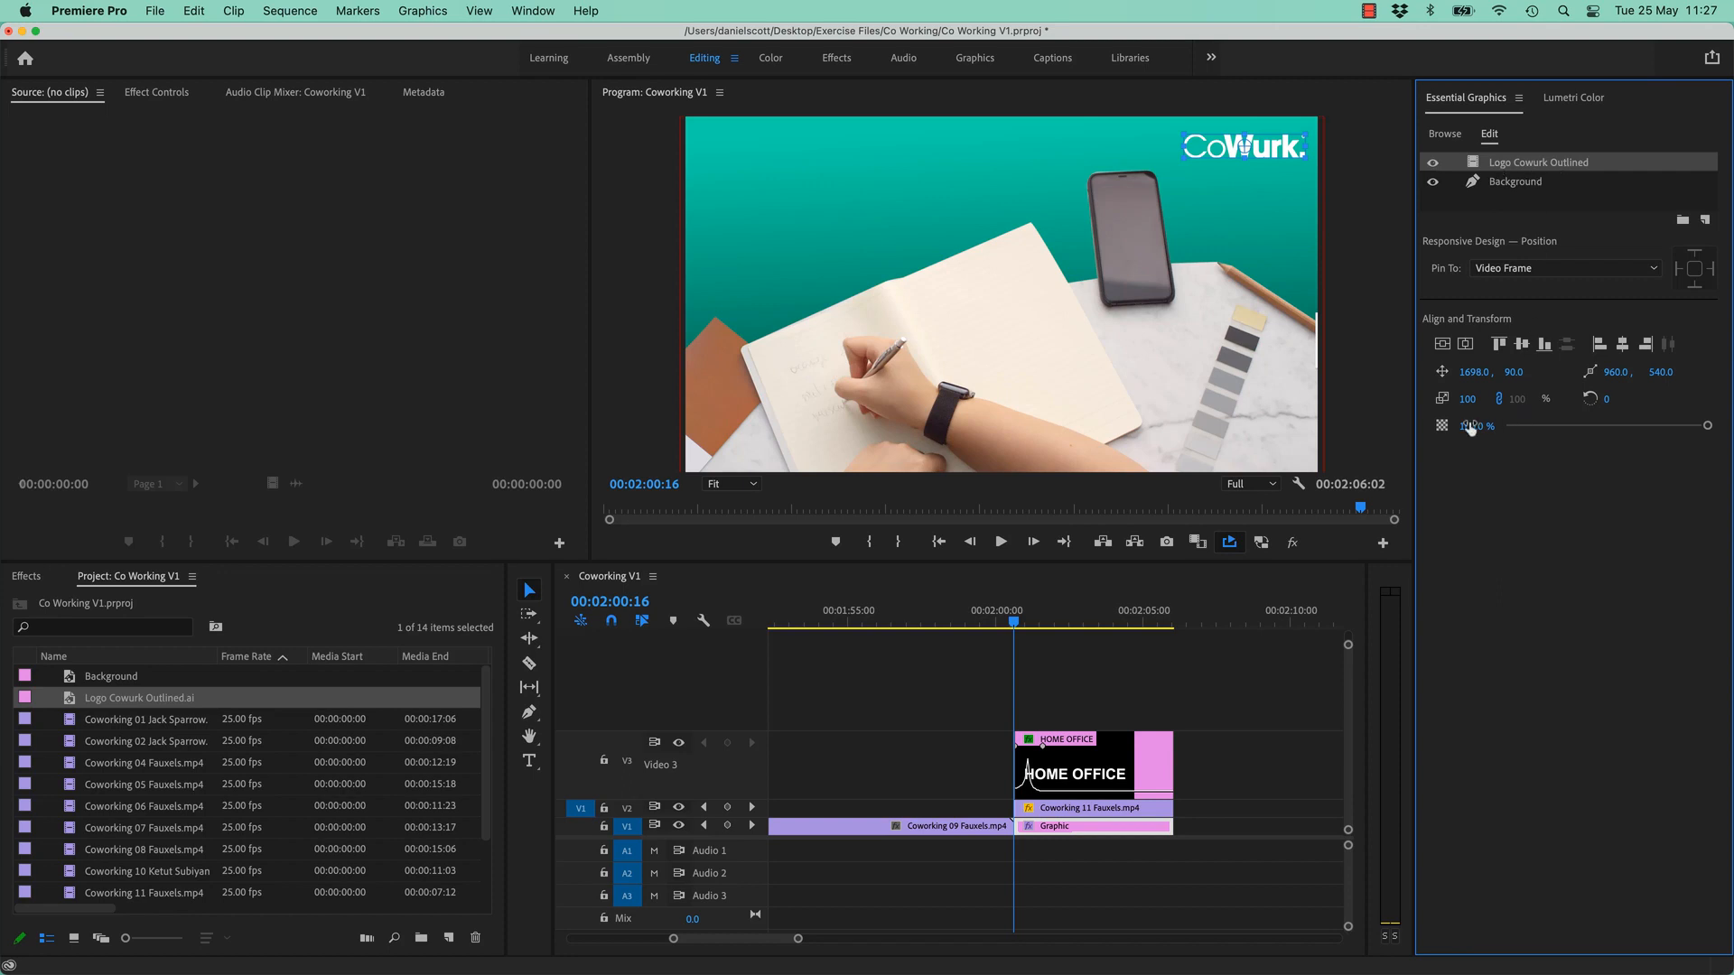
{"action": "left_click", "coordinate": [155, 93]}
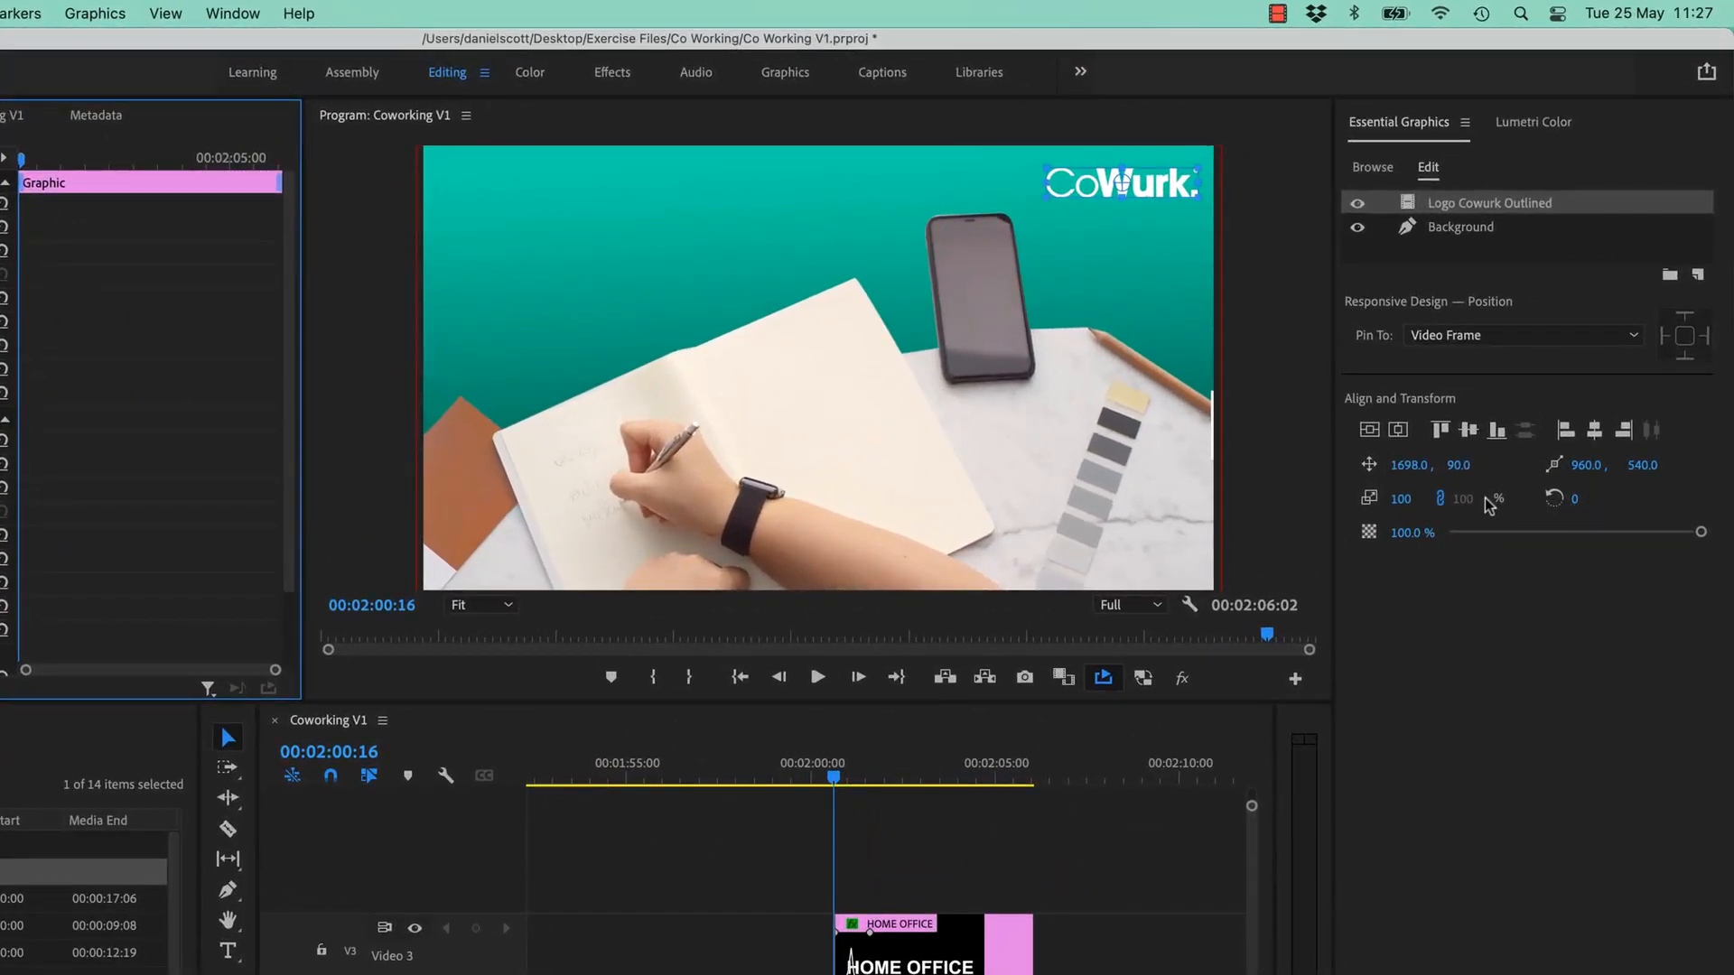
{"action": "left_click_drag", "start_coordinate": [1399, 502], "coordinate": [1669, 501]}
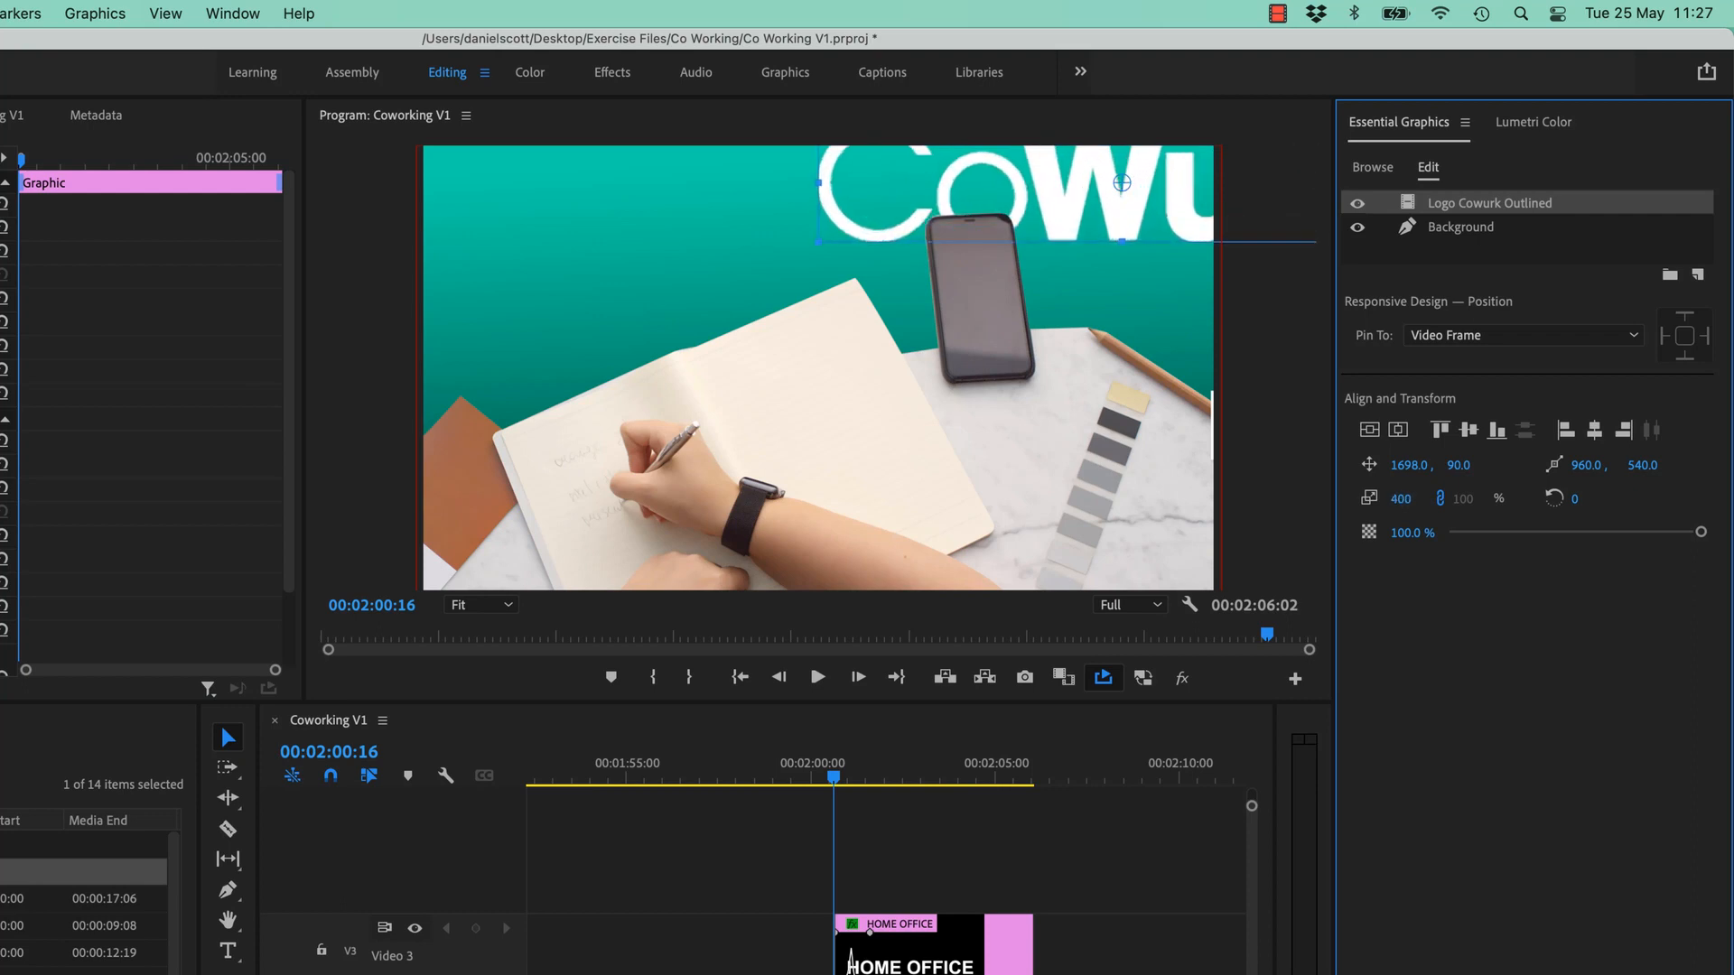
{"action": "left_click_drag", "start_coordinate": [1152, 239], "coordinate": [873, 287]}
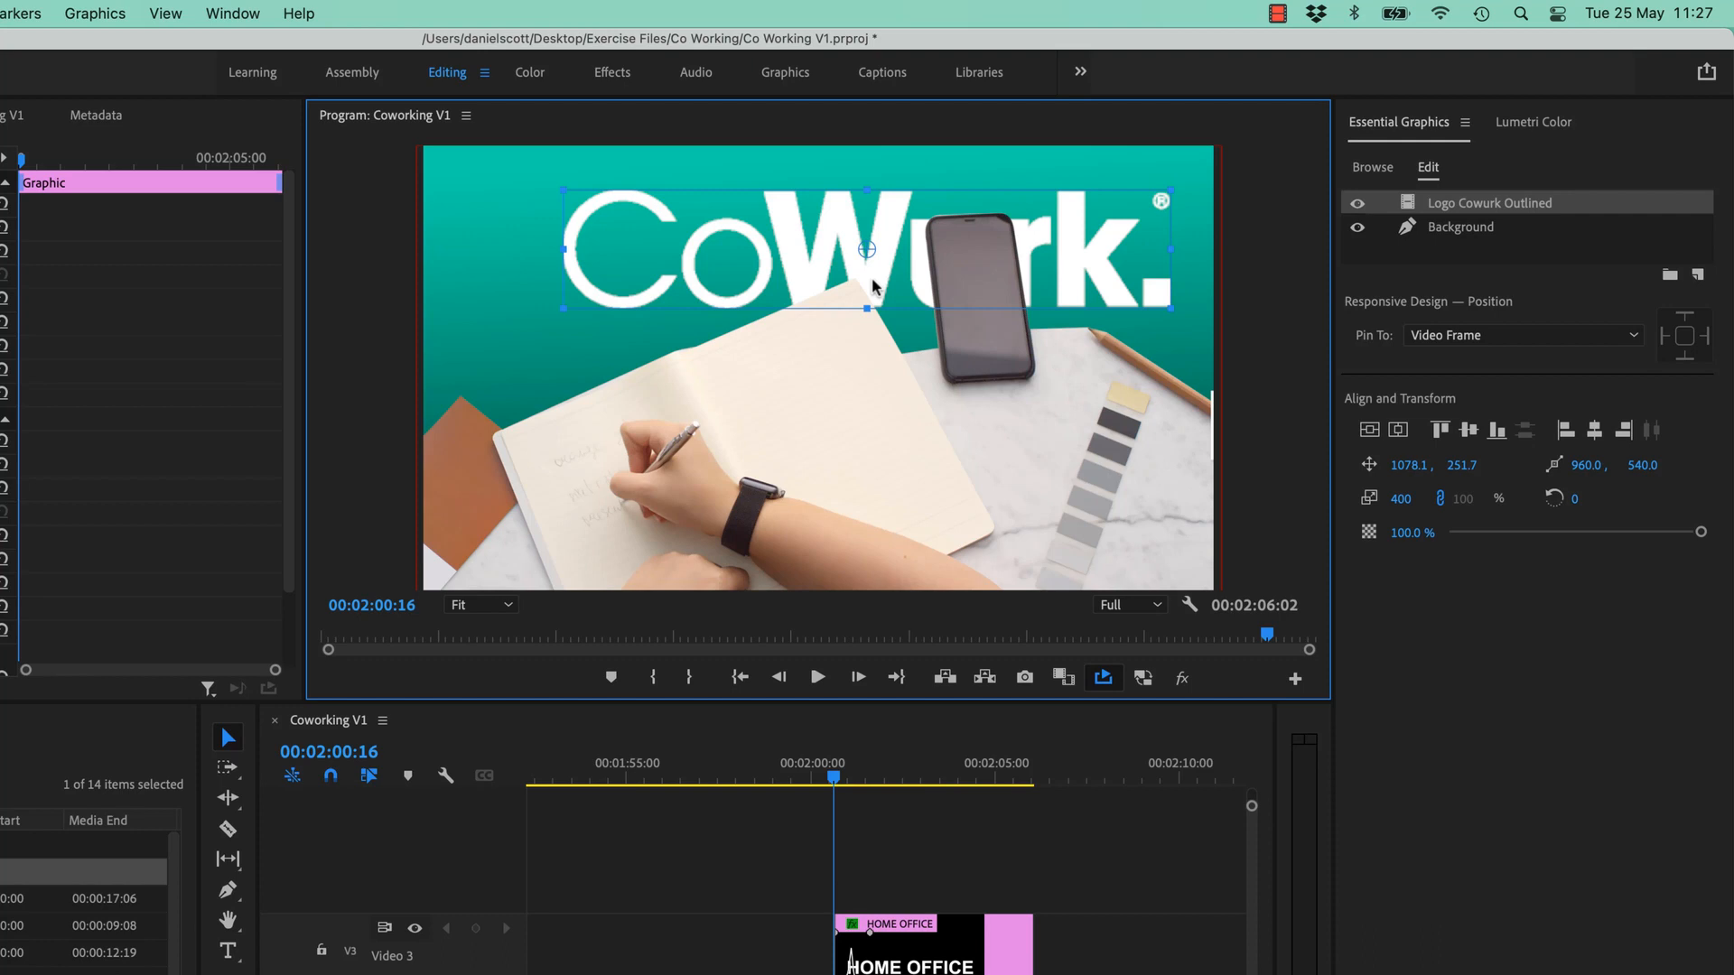
{"action": "key", "text": "super+z"}
{"action": "key", "text": "super+z"}
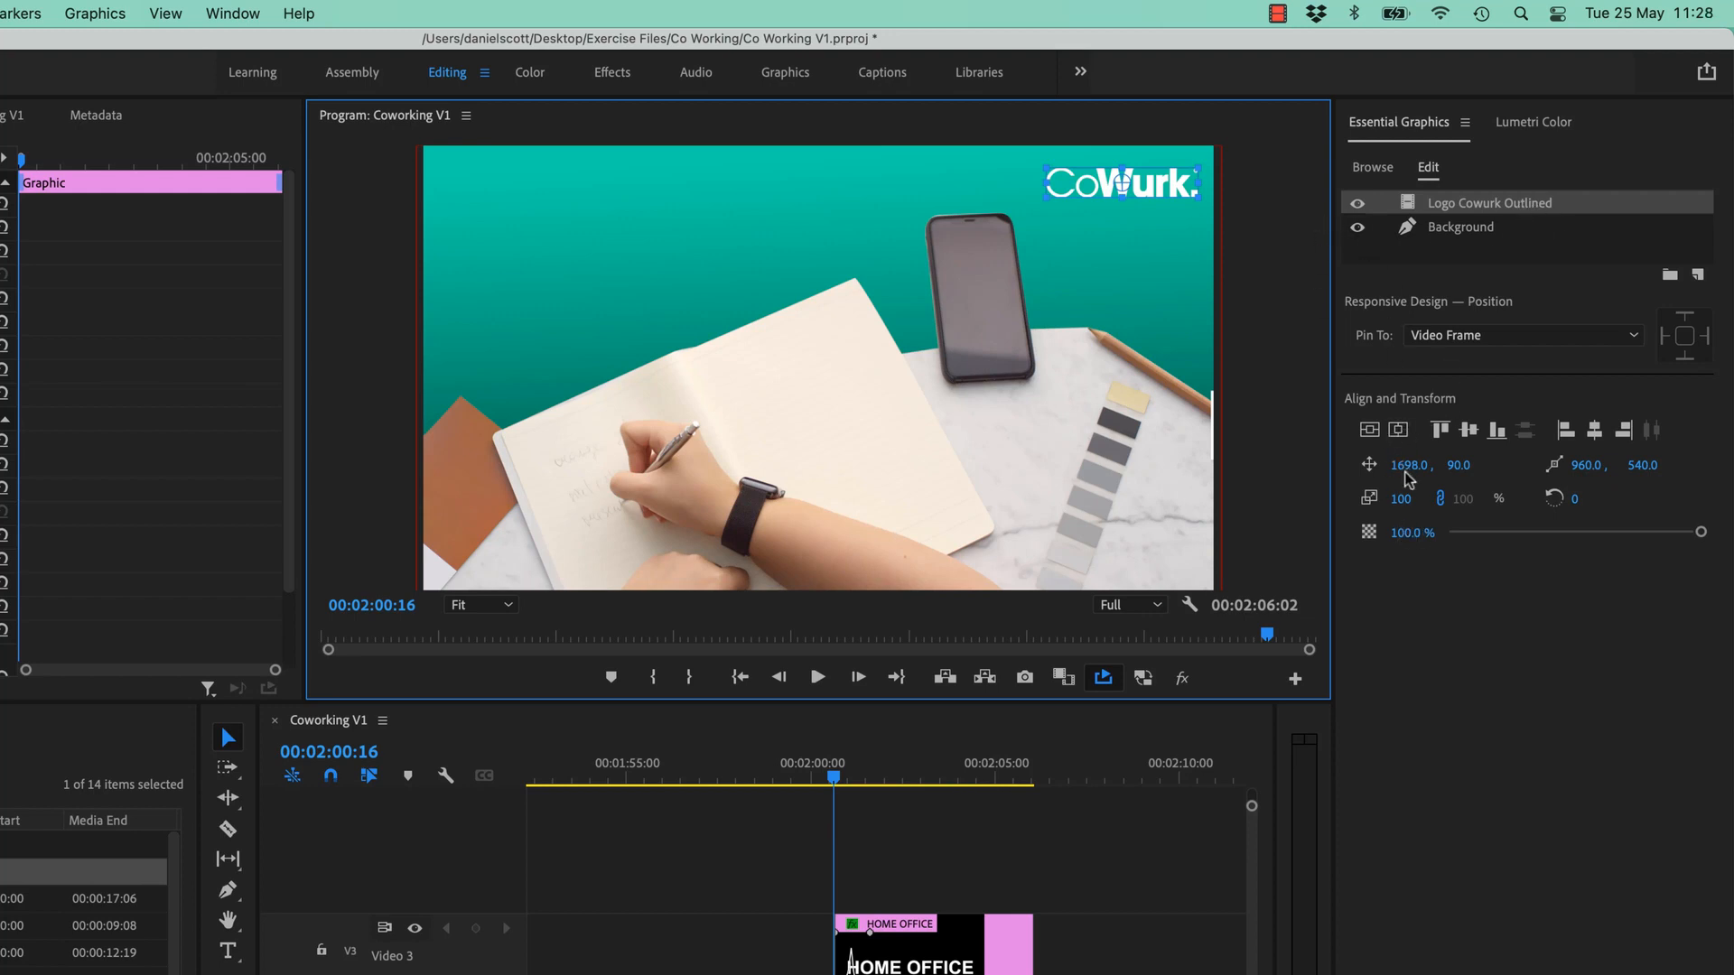
{"action": "left_click_drag", "start_coordinate": [1401, 501], "coordinate": [1456, 502]}
{"action": "key", "text": "super+z"}
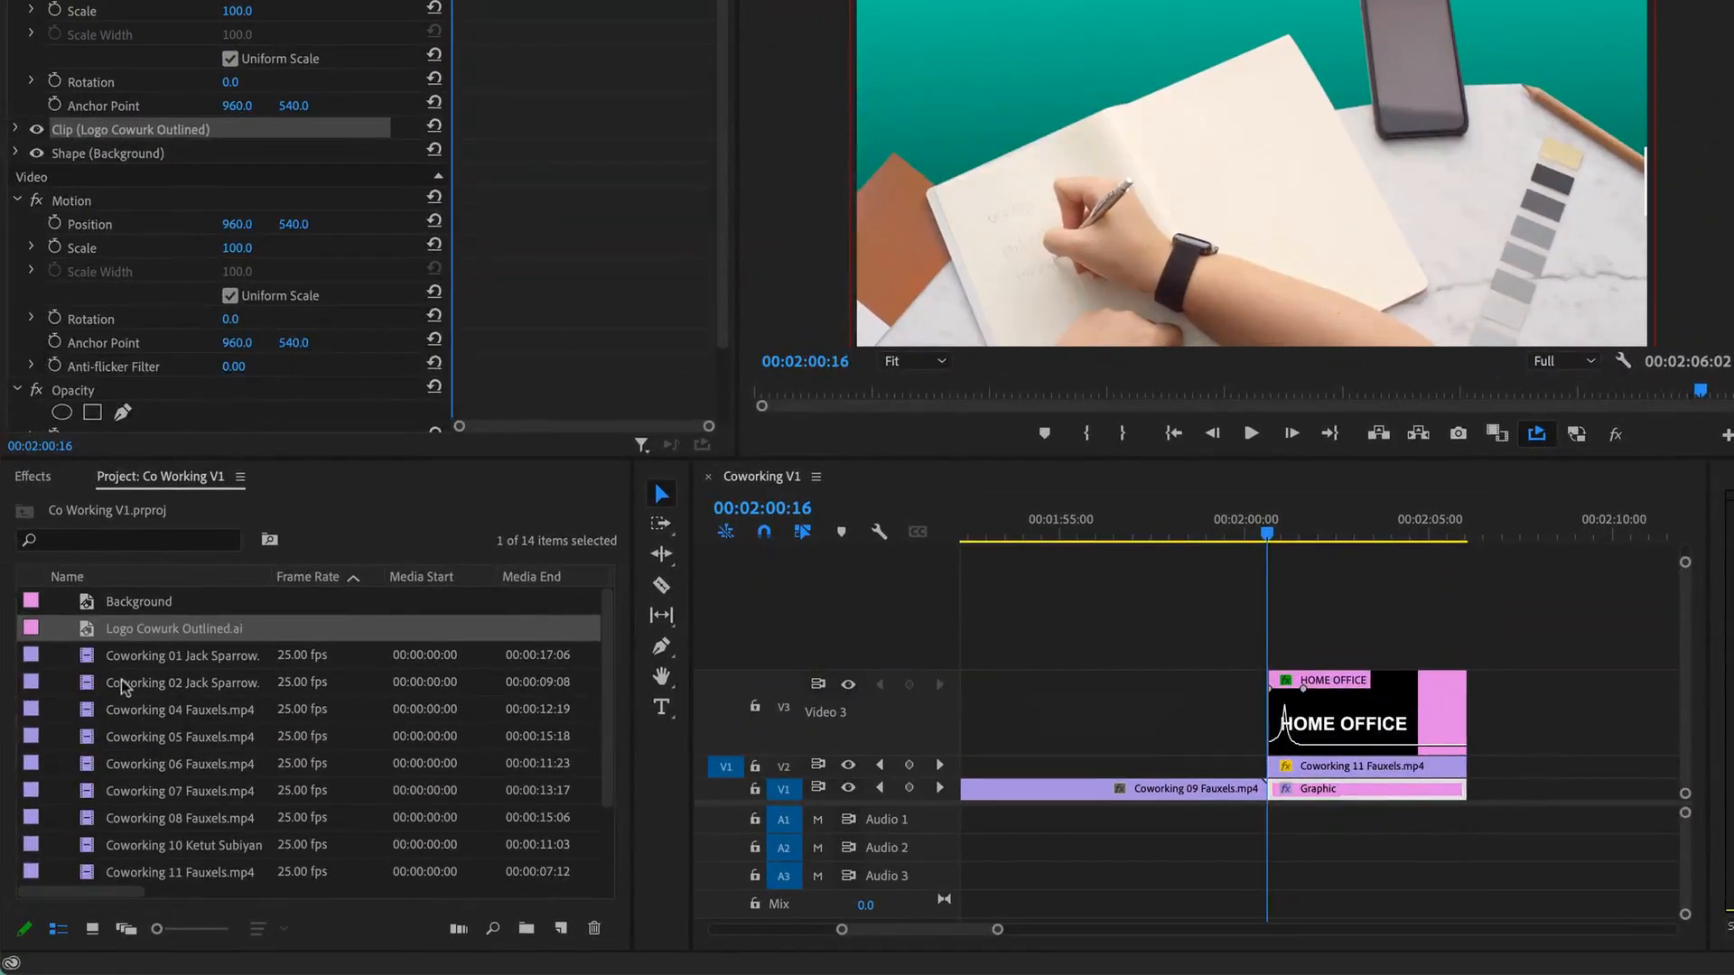
- Use Edit Original on Logo Cowurk Outlined.ai in the Project panel to open it in Illustrator
{"action": "left_click", "coordinate": [158, 634]}
{"action": "left_click", "coordinate": [161, 644]}
{"action": "left_click", "coordinate": [162, 632]}
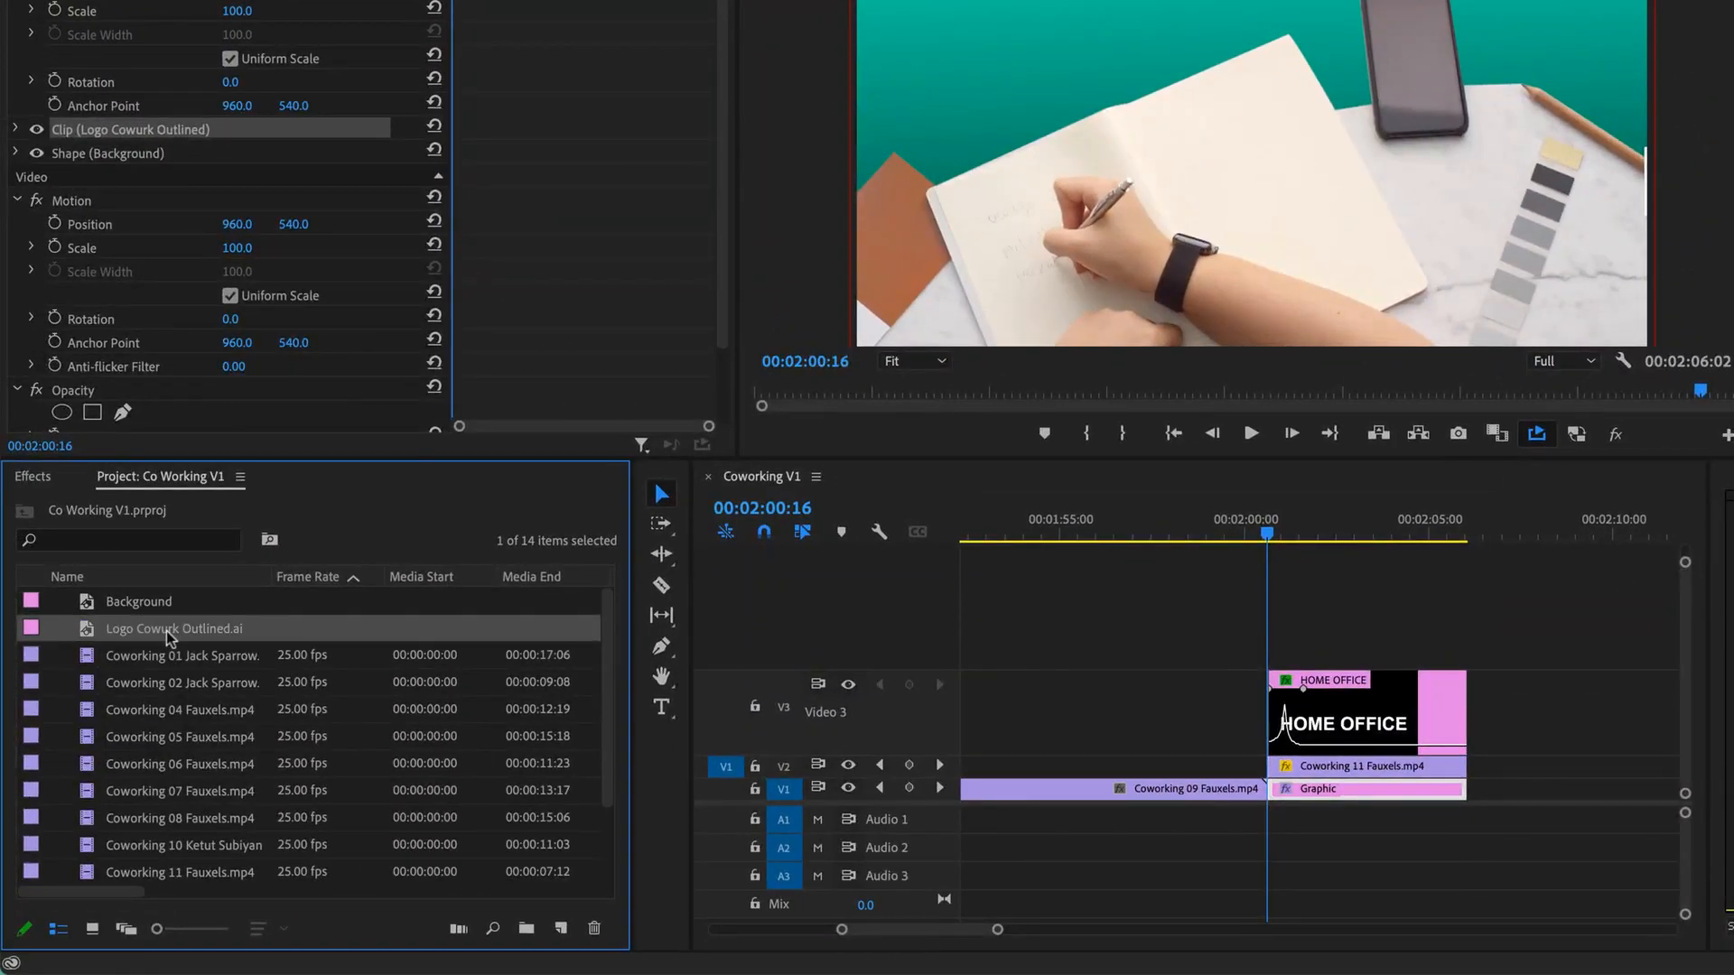
{"action": "right_click", "coordinate": [170, 638]}
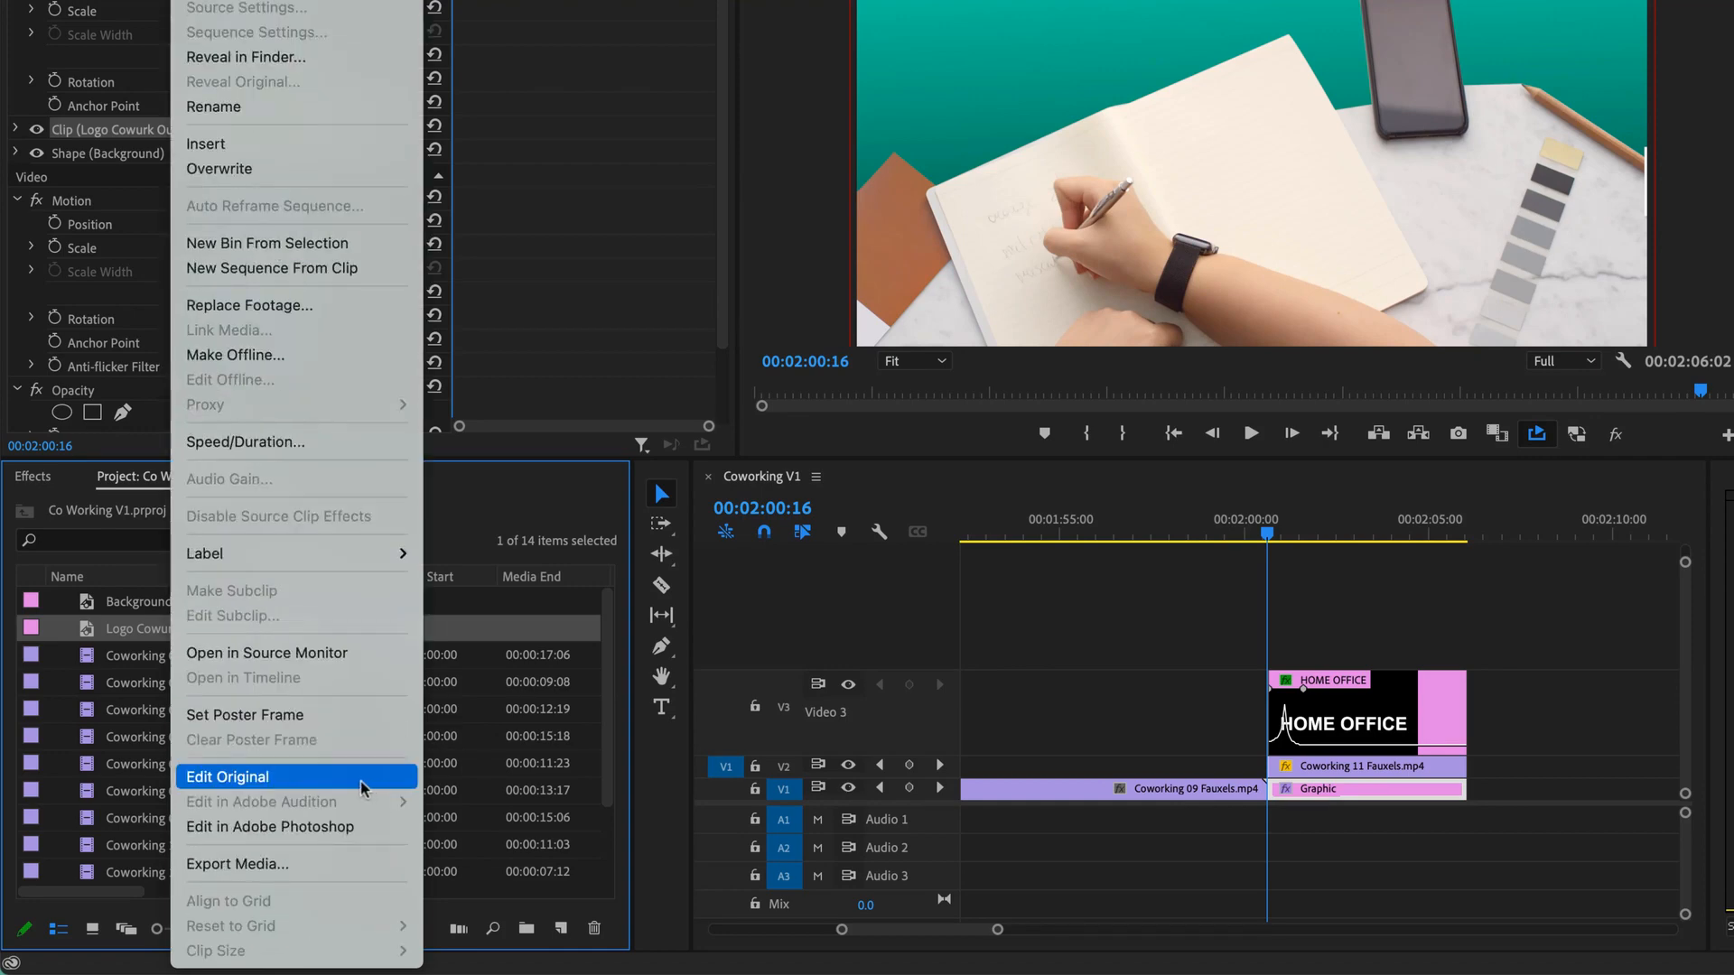
{"action": "left_click", "coordinate": [242, 779]}
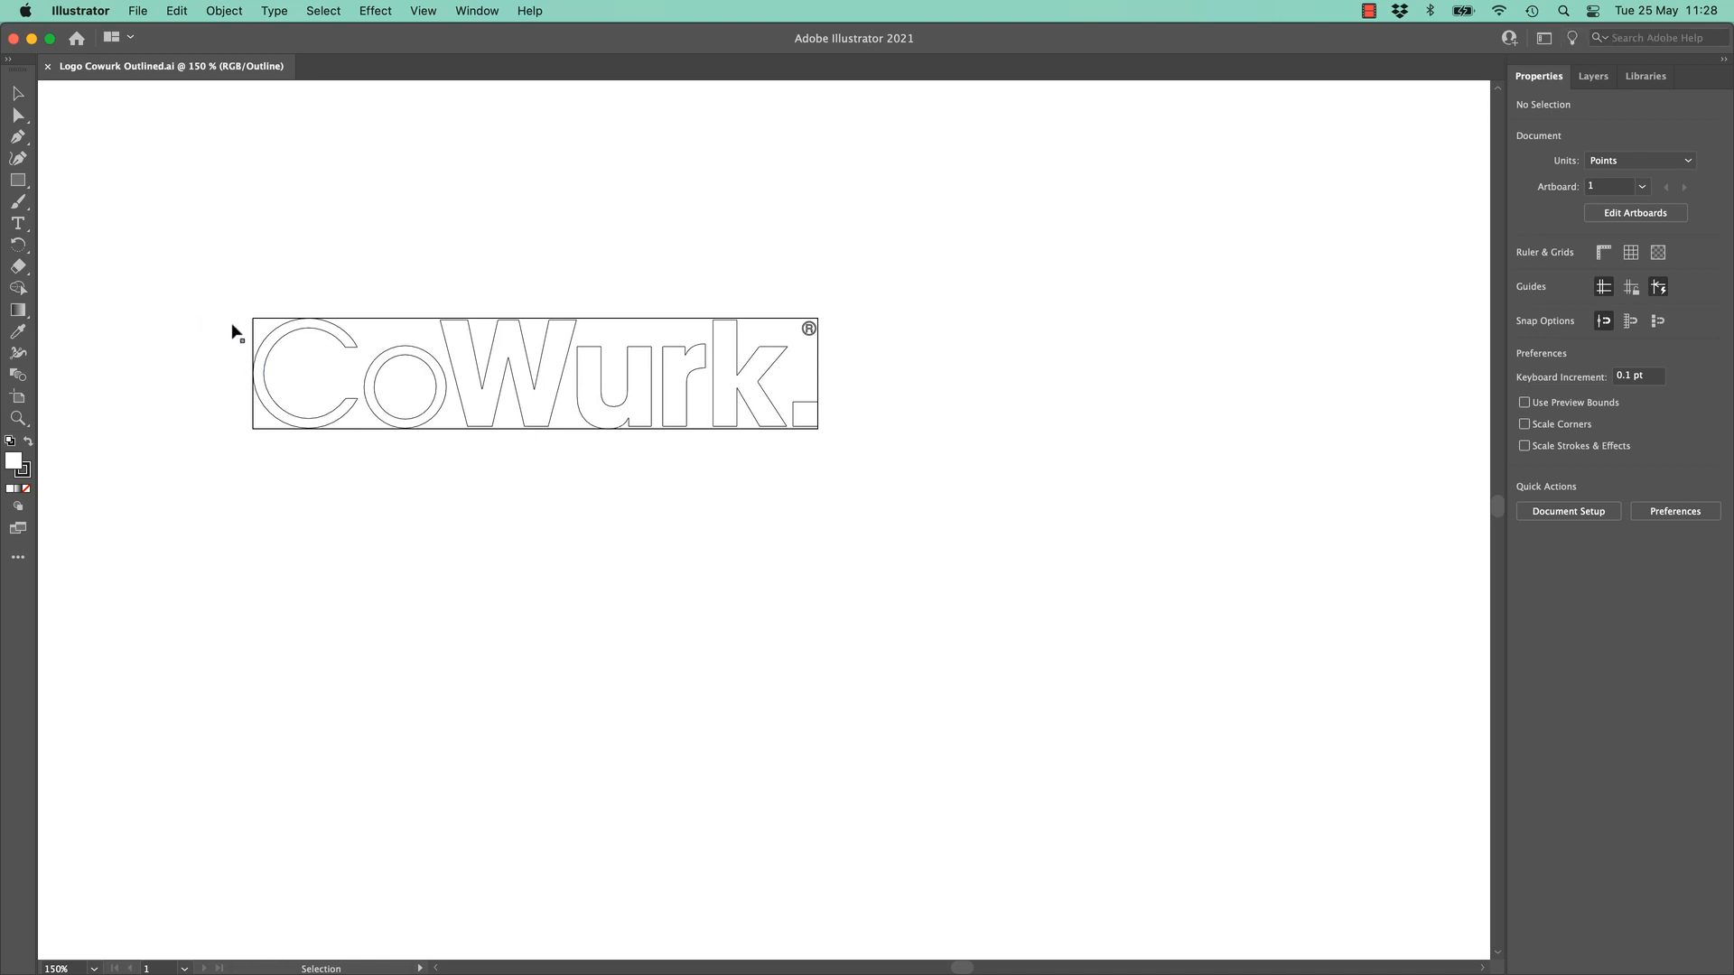
- Select the CoWurk logo group and scale it to about double, roughly 769.58 × 150.86
{"action": "left_click_drag", "start_coordinate": [205, 257], "coordinate": [823, 433]}
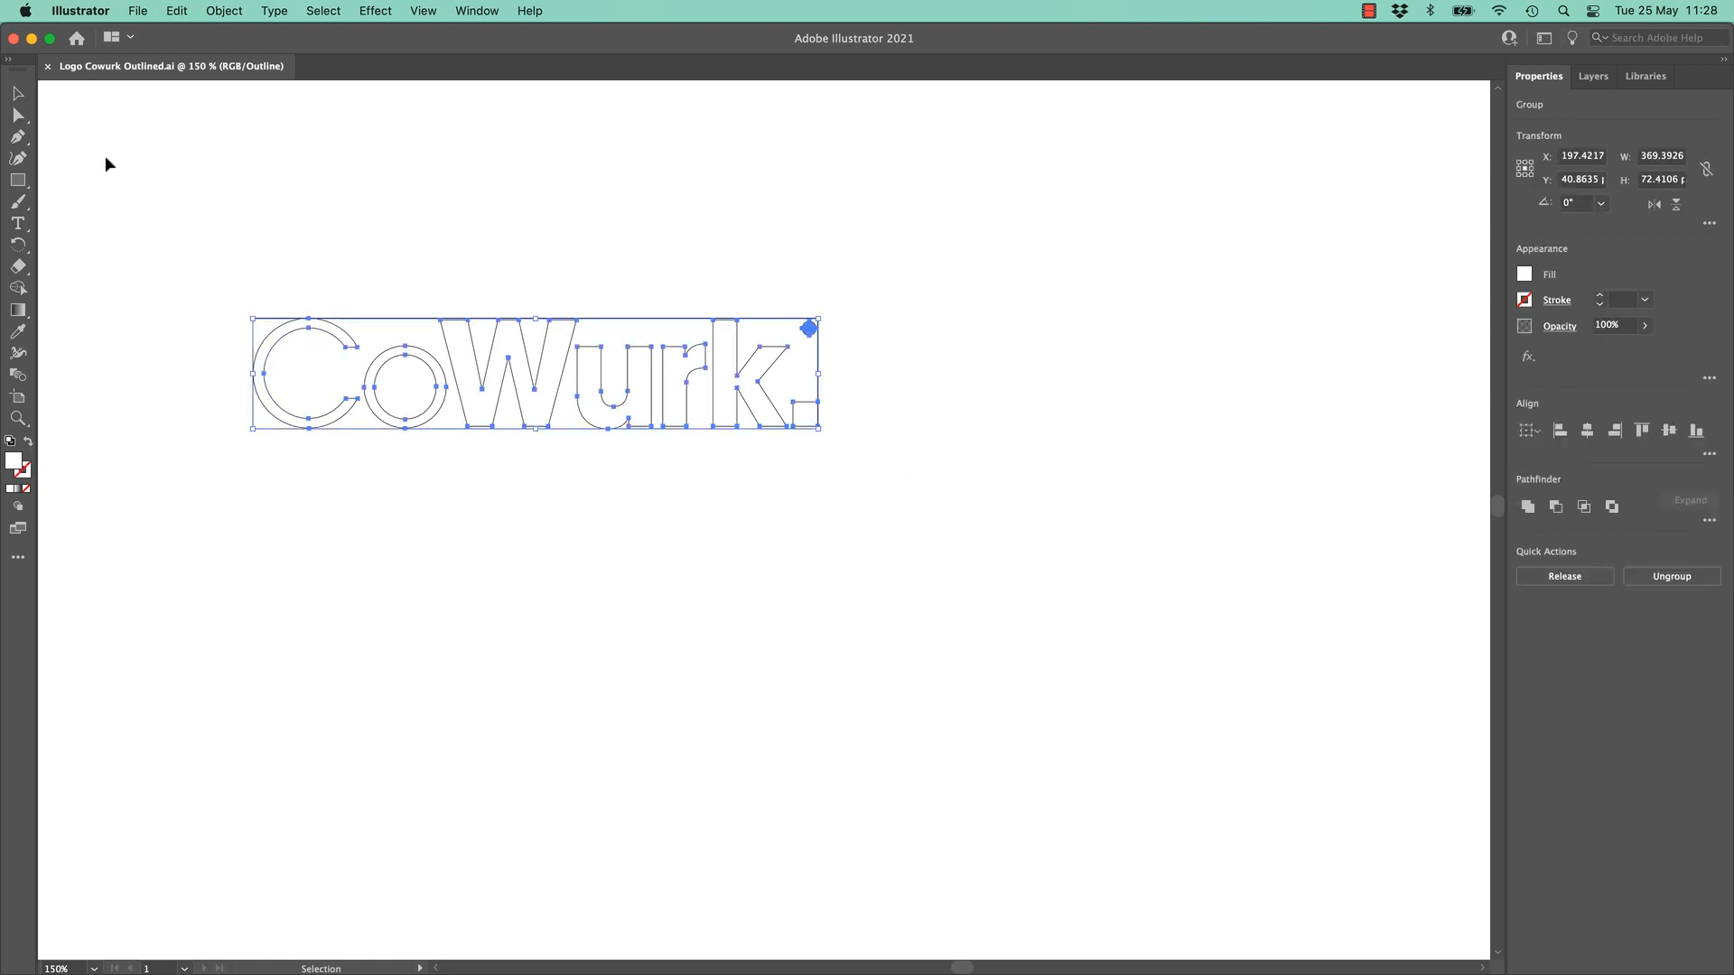
{"action": "left_click_drag", "start_coordinate": [817, 428], "coordinate": [673, 547]}
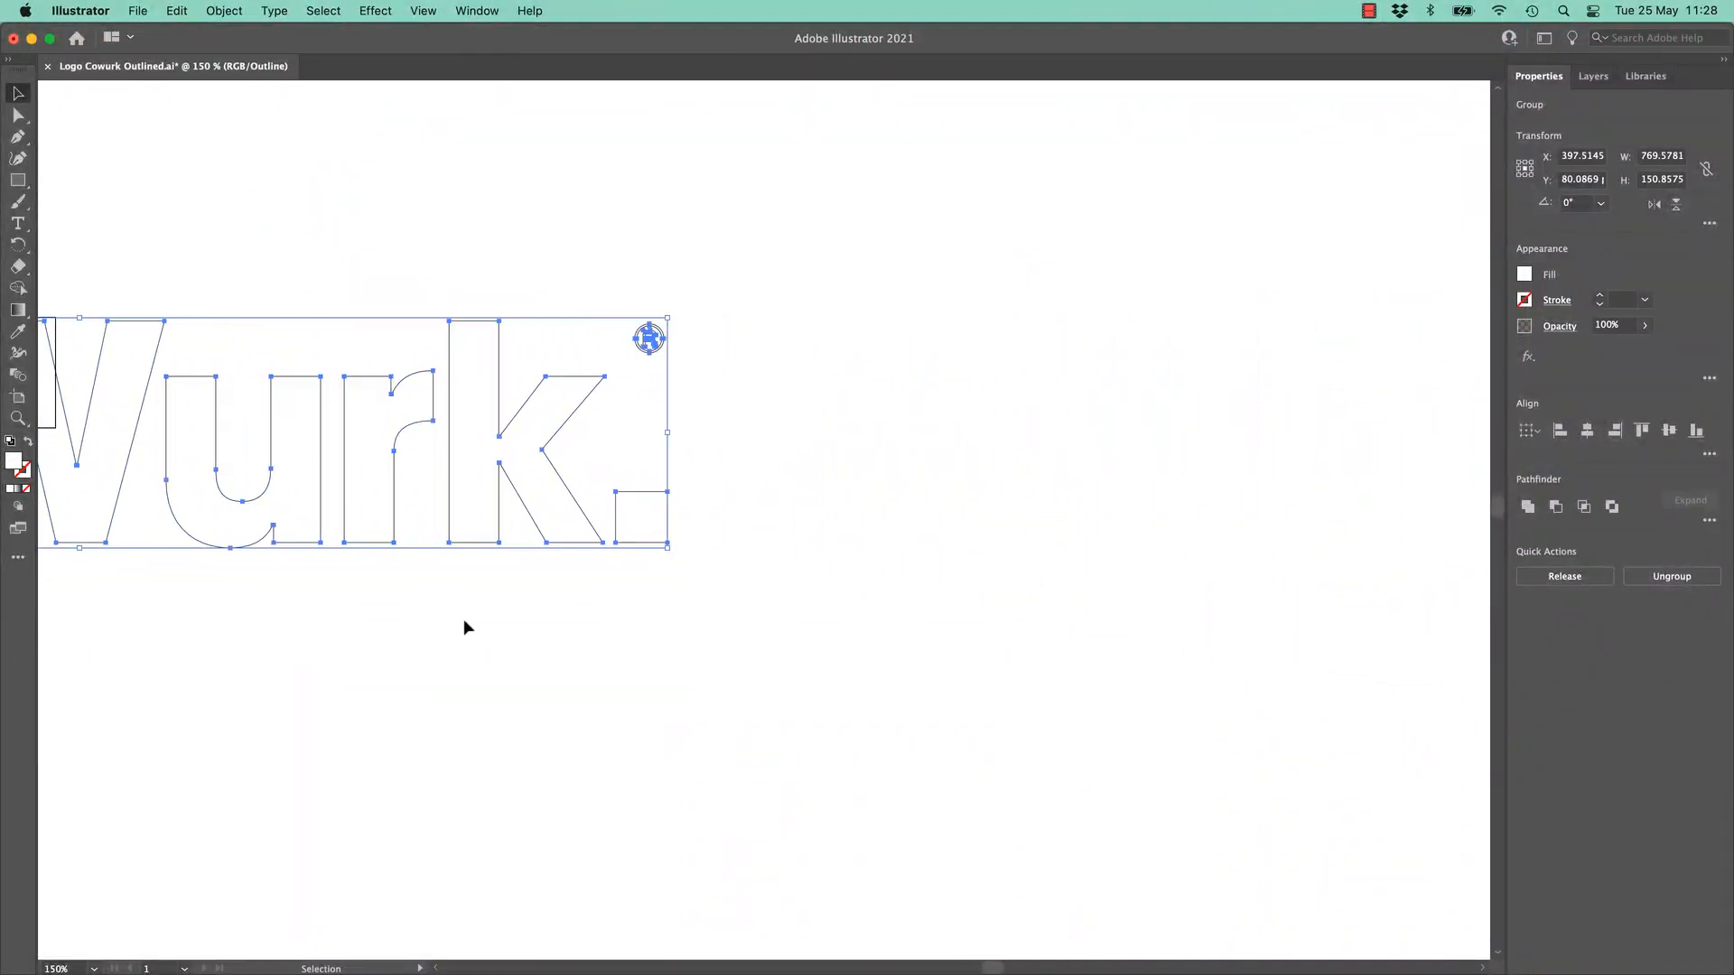
{"action": "scroll", "coordinate": [463, 619], "scroll_direction": "left", "scroll_amount": 10}
{"action": "scroll", "coordinate": [463, 619], "scroll_direction": "right", "scroll_amount": 15}
{"action": "scroll", "coordinate": [464, 619], "scroll_direction": "left", "scroll_amount": 6}
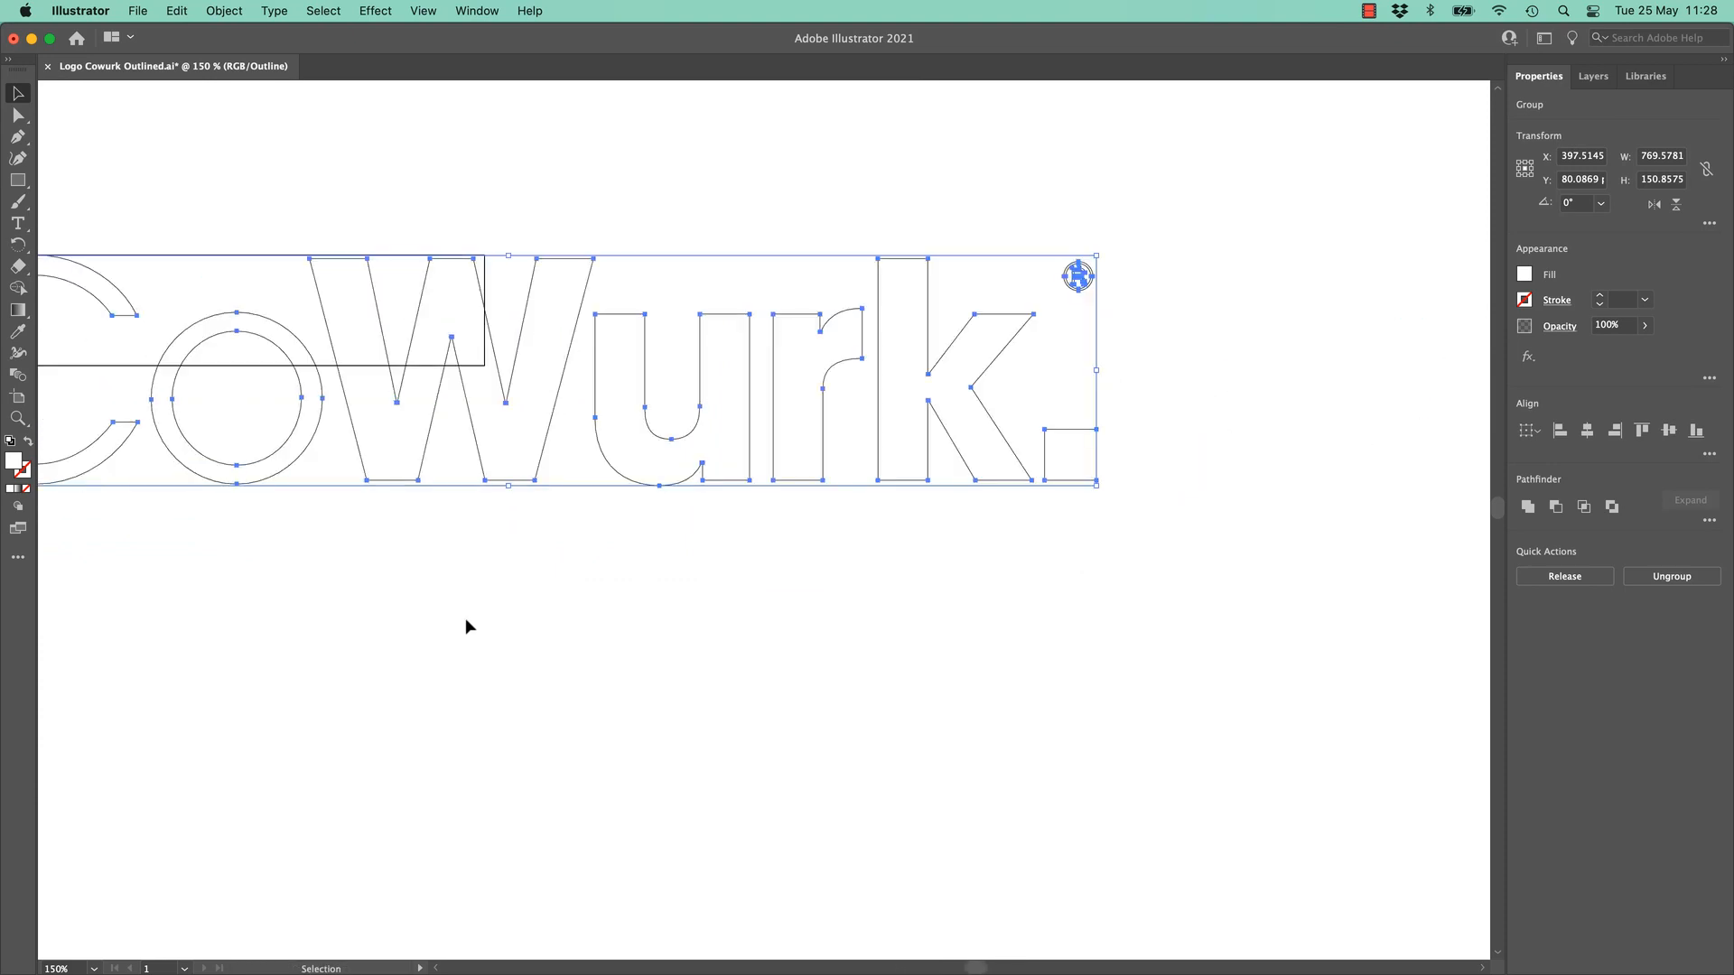
{"action": "key", "text": "super+0"}
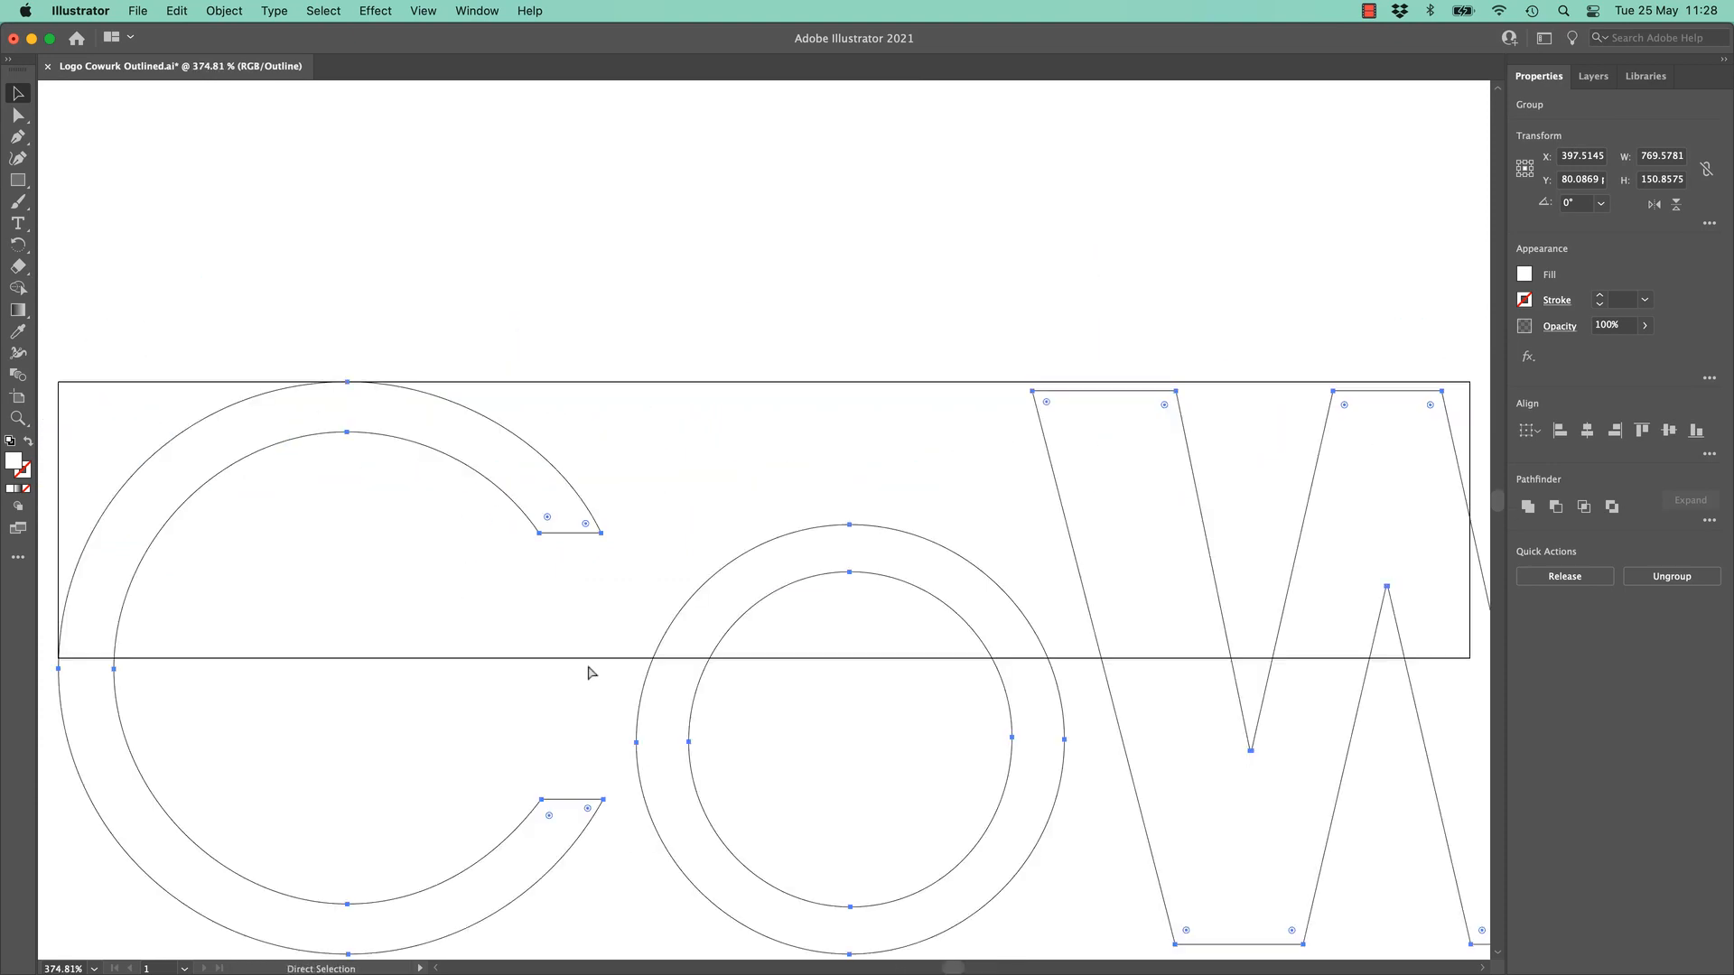
{"action": "key", "text": "super+minus"}
{"action": "key", "text": "super+1"}
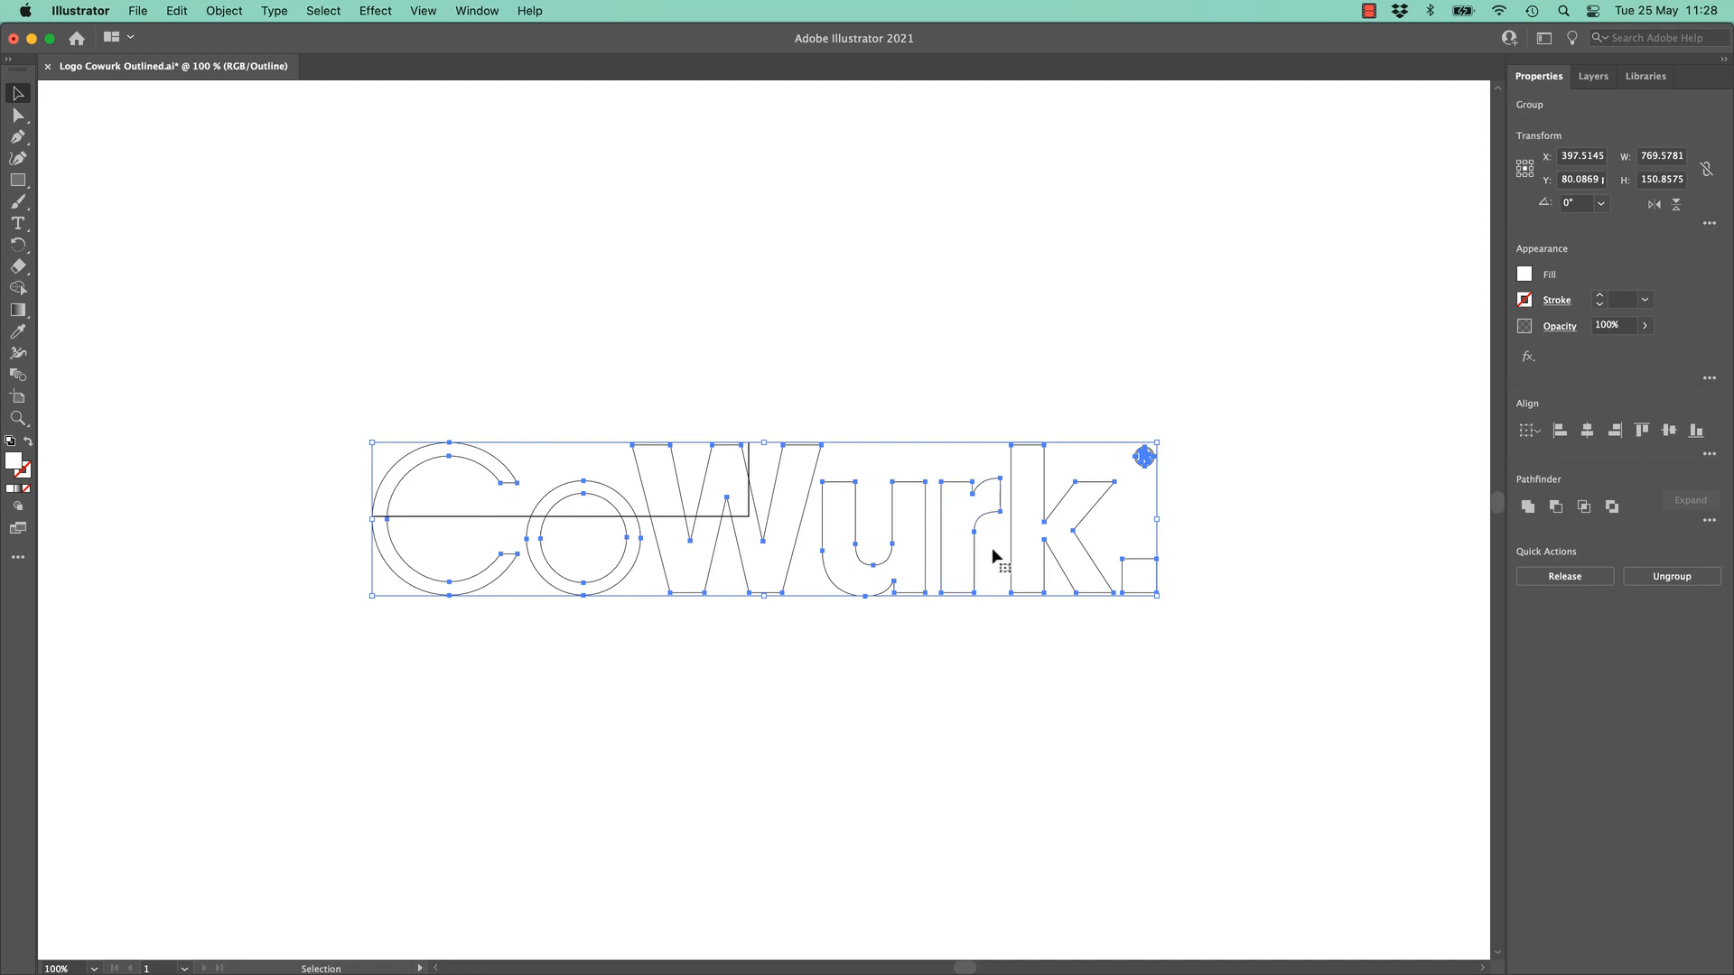
- Check the artboard presets, then reselect the logo and compare Preview and Outline views
{"action": "left_click", "coordinate": [18, 397]}
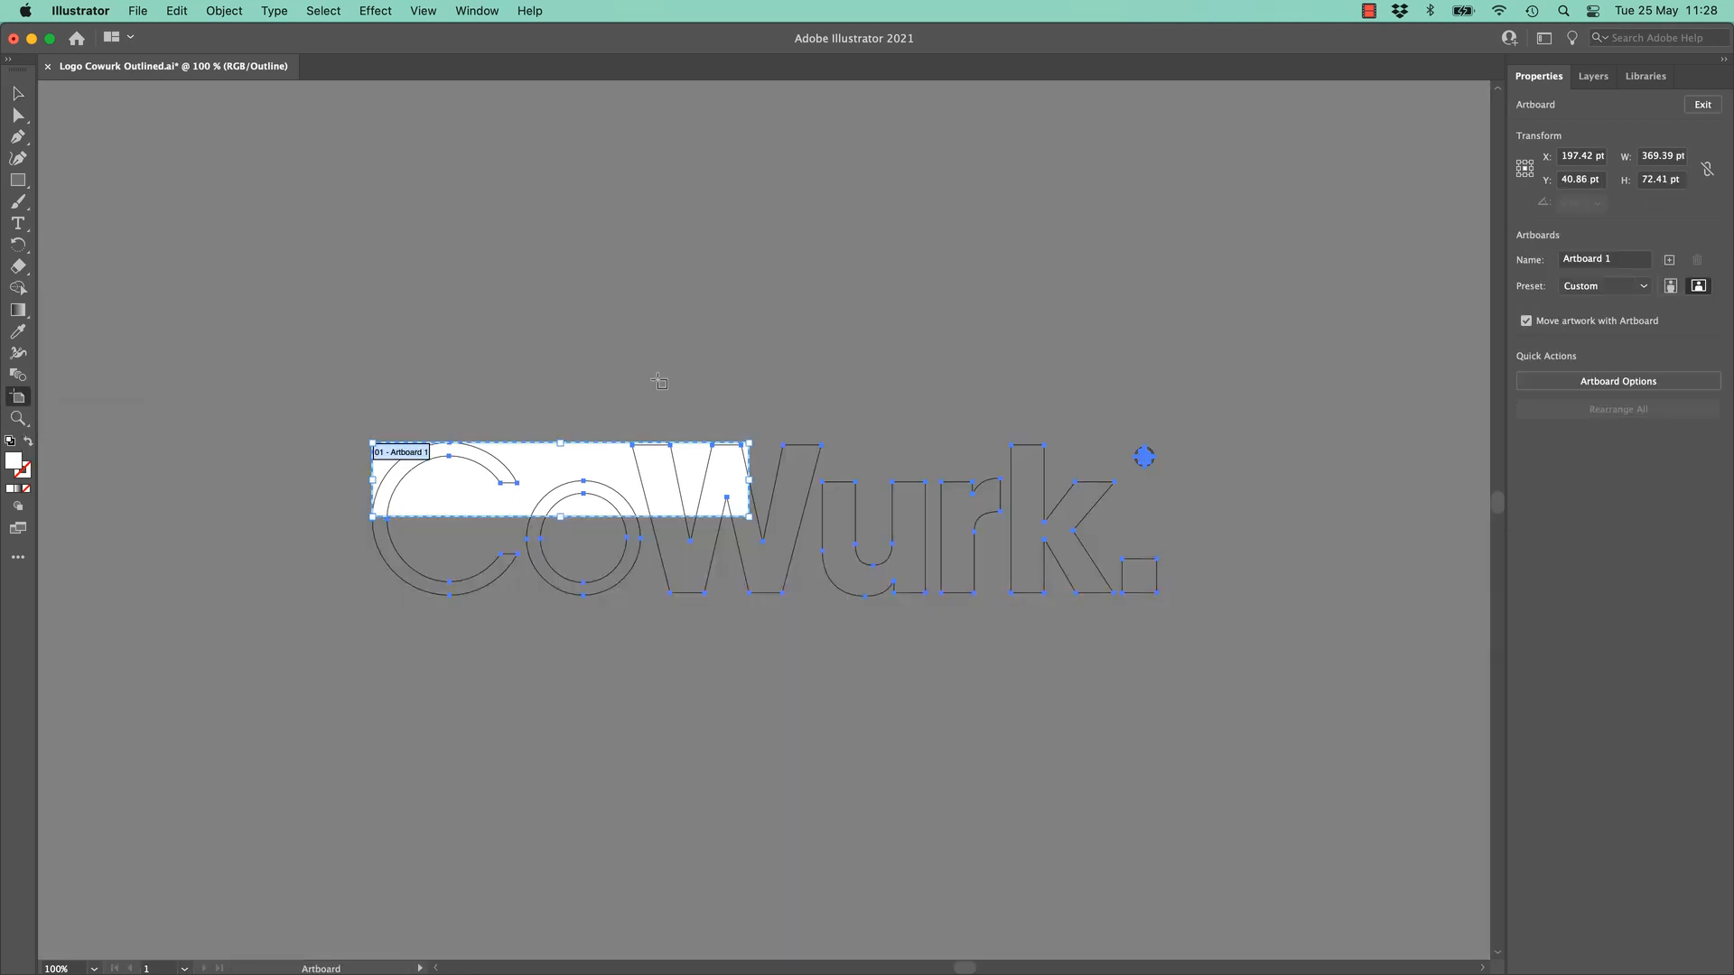
{"action": "left_click", "coordinate": [1597, 287]}
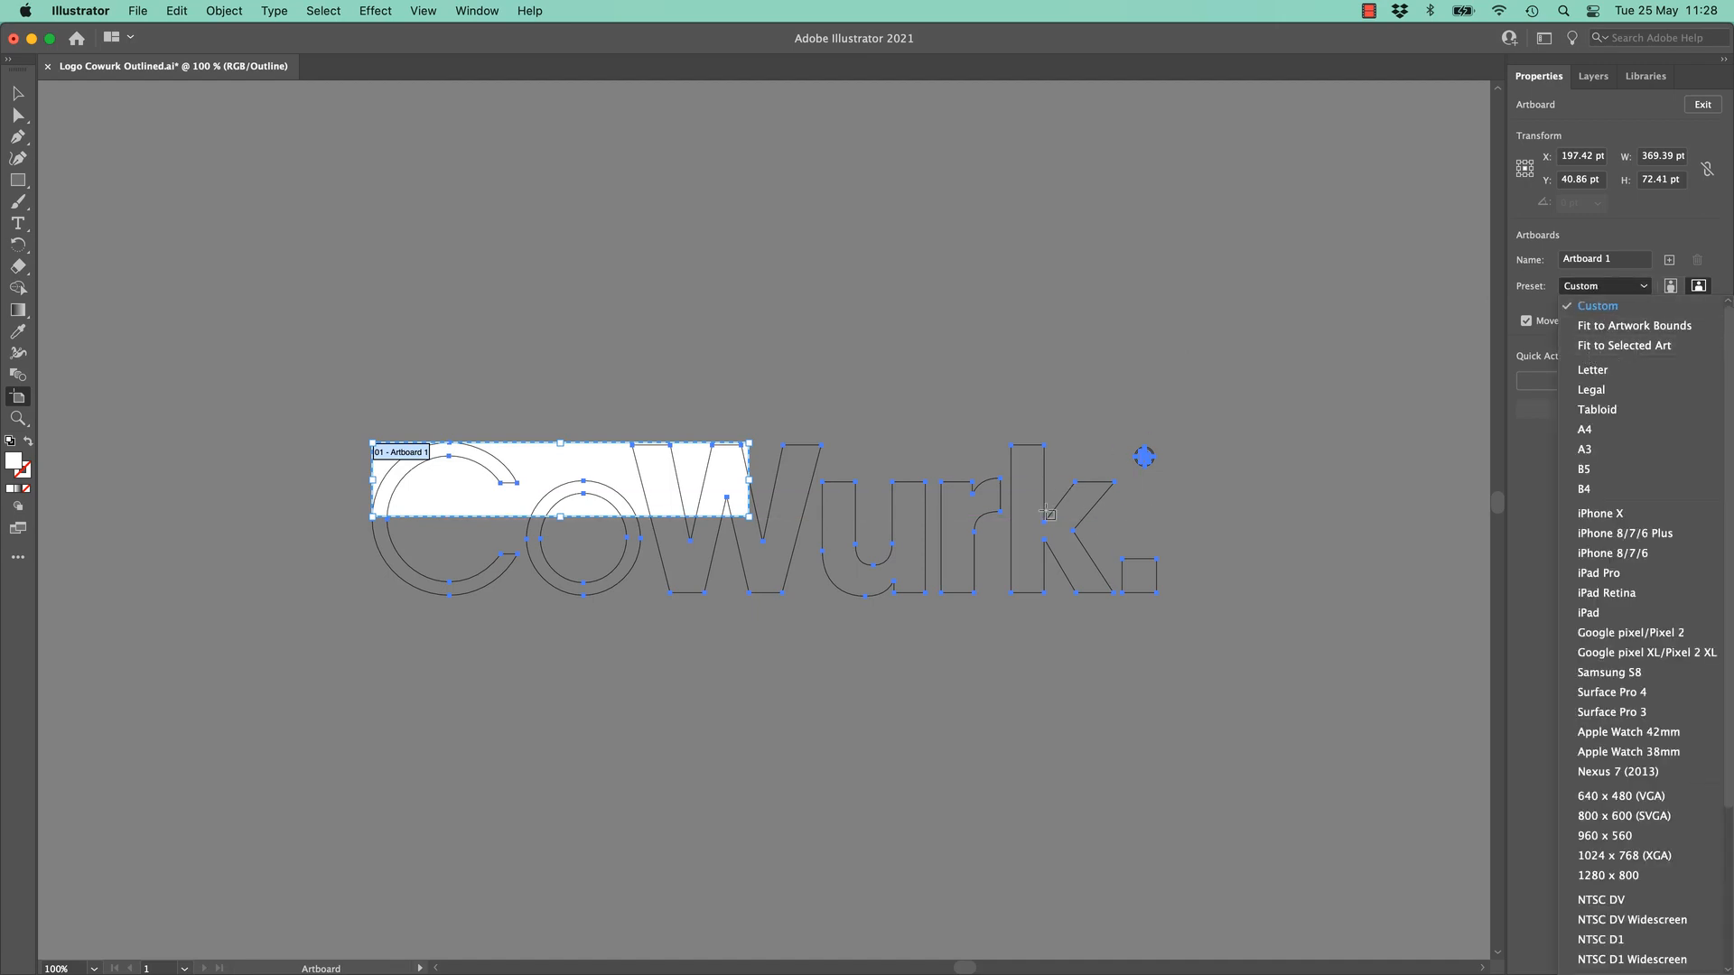
{"action": "left_click", "coordinate": [240, 207]}
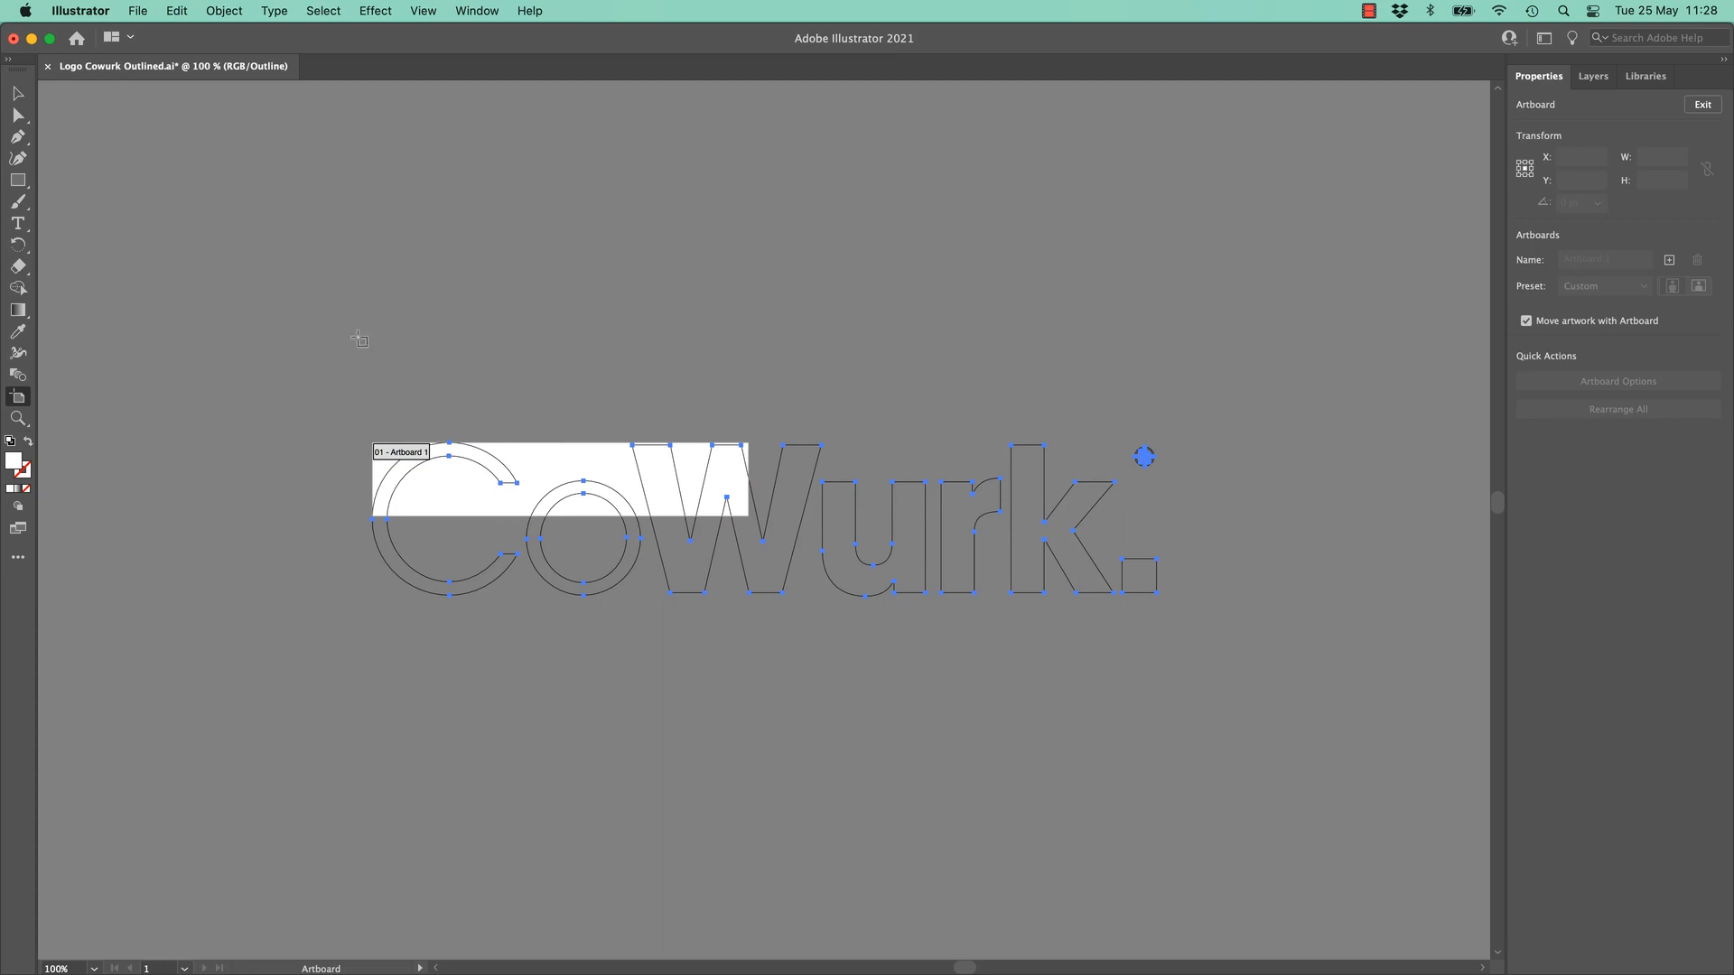
{"action": "left_click", "coordinate": [18, 92]}
{"action": "left_click_drag", "start_coordinate": [233, 222], "coordinate": [1264, 709]}
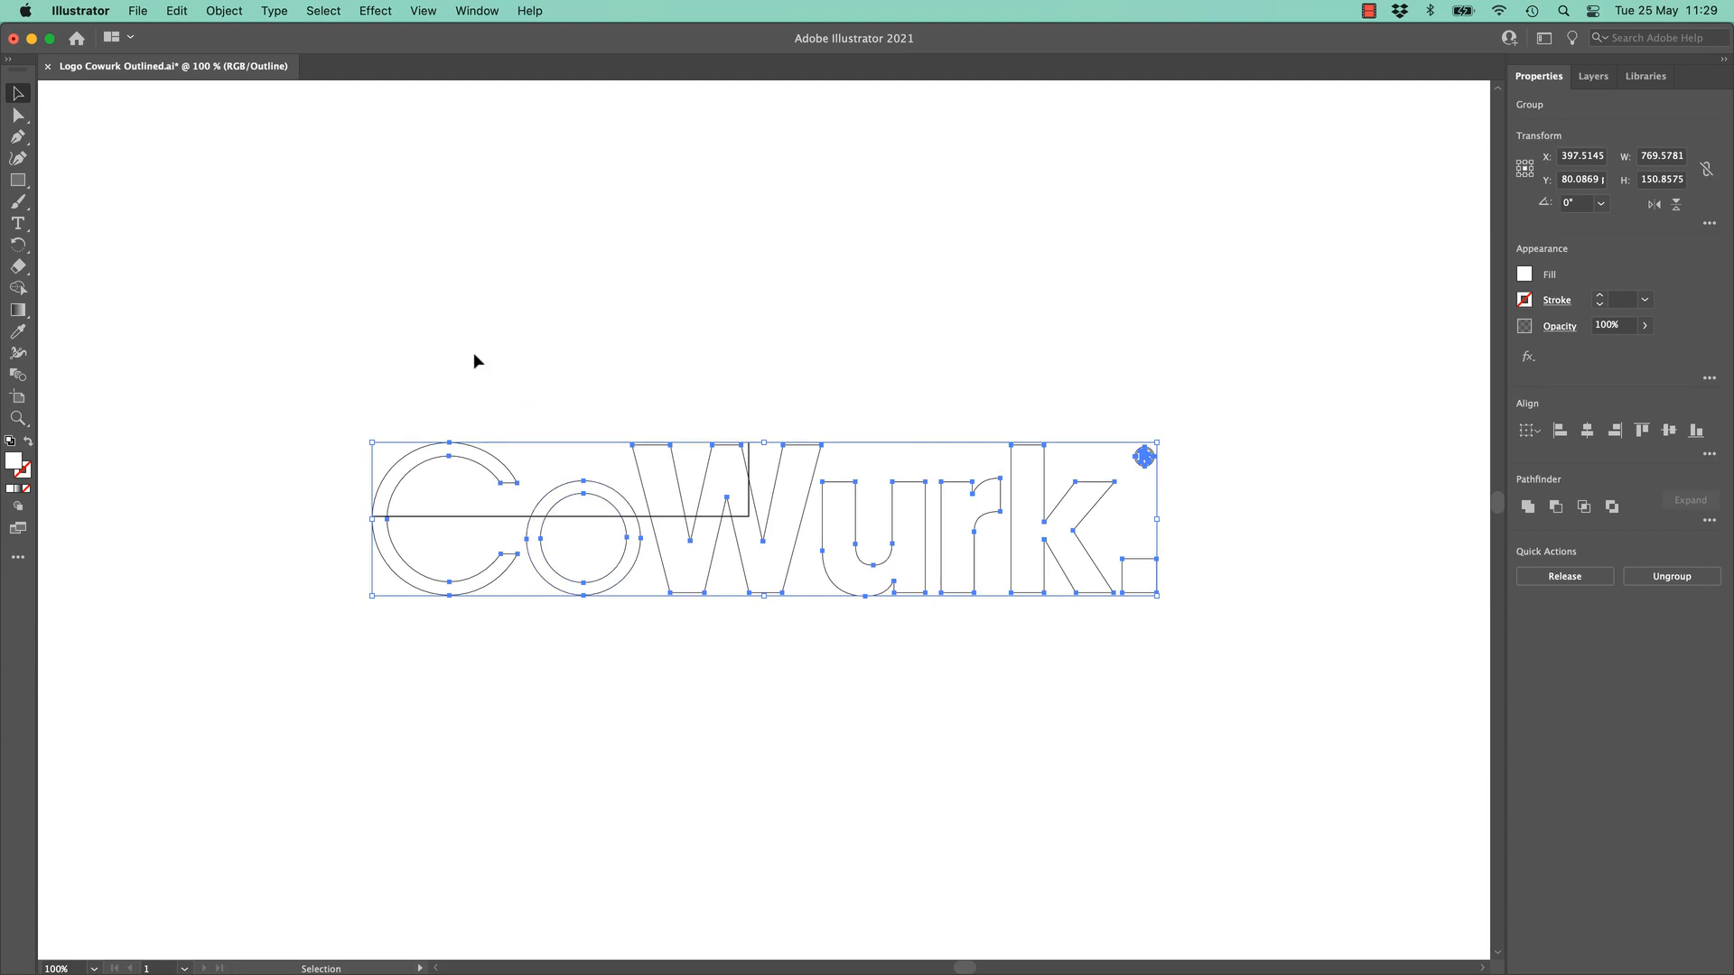
{"action": "key", "text": "super+y"}
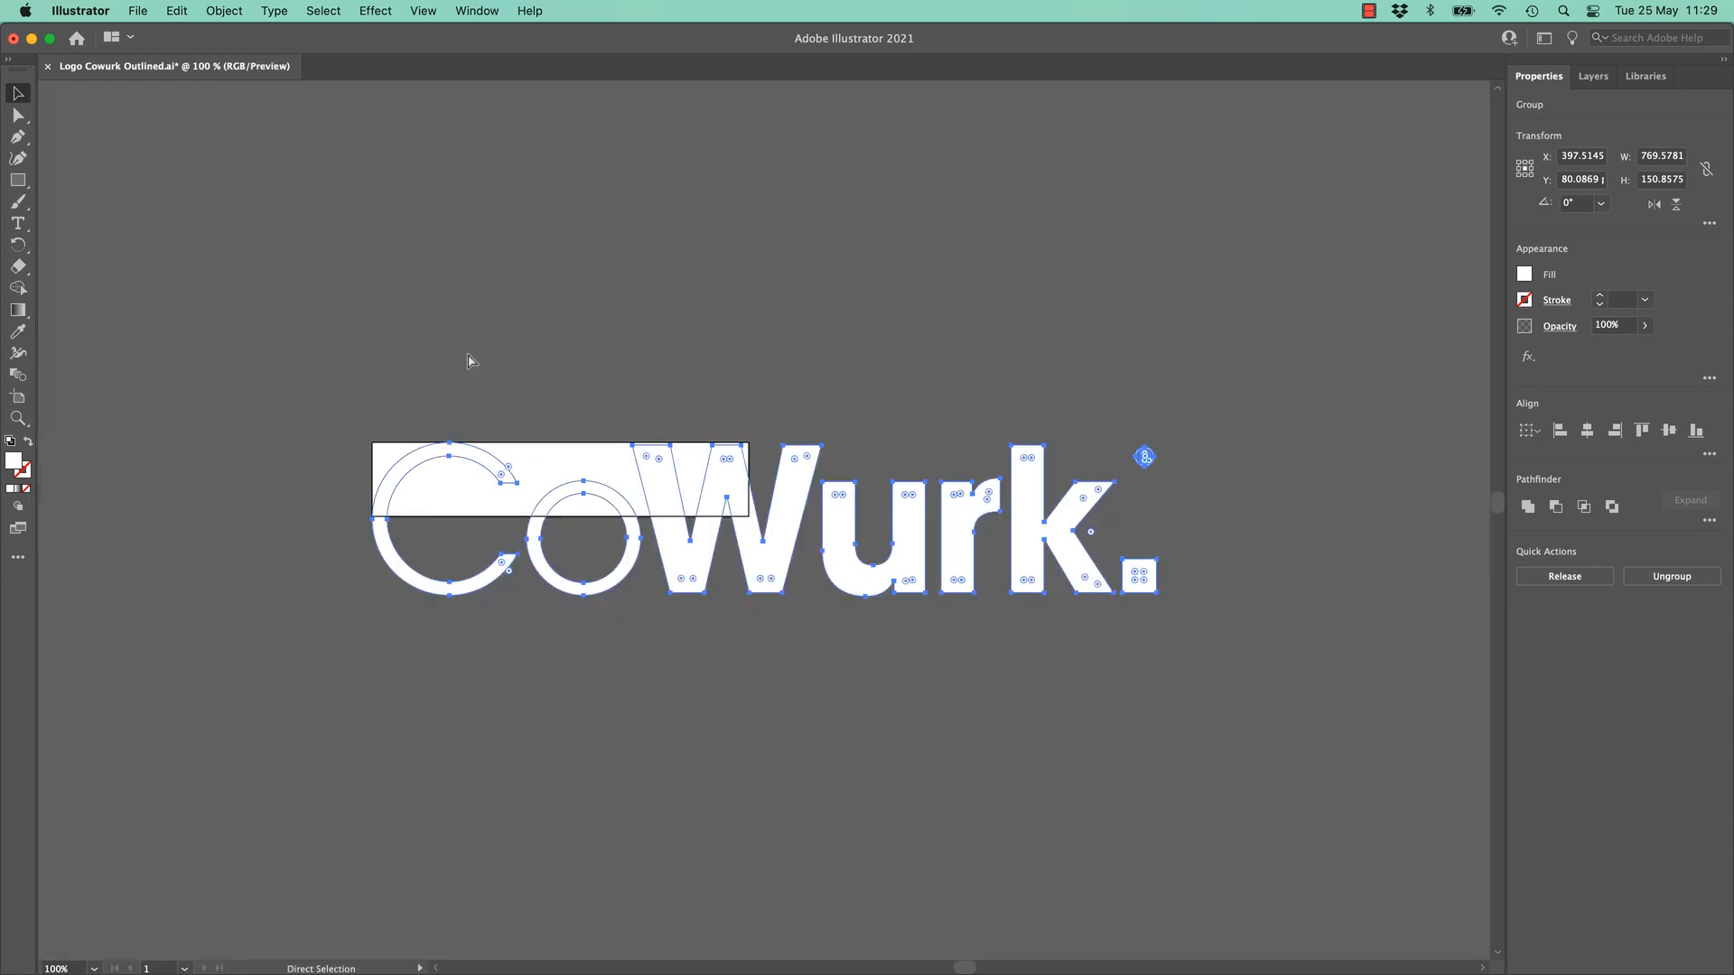
{"action": "key", "text": "v"}
{"action": "left_click", "coordinate": [455, 357]}
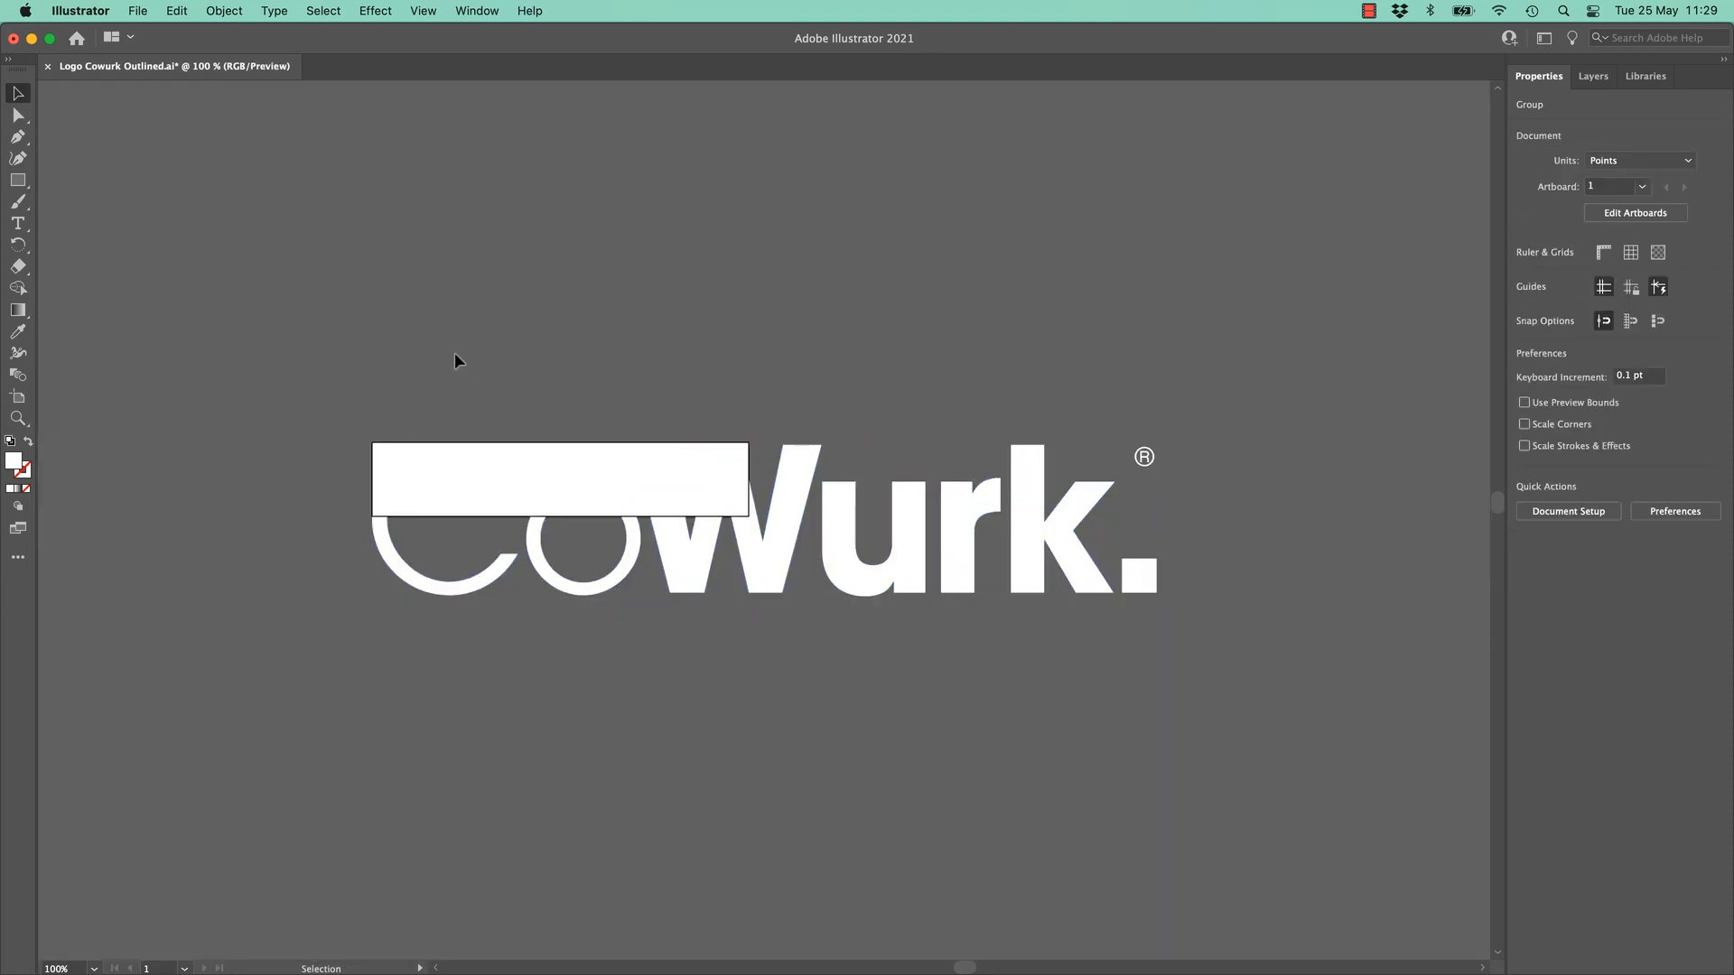
{"action": "key", "text": "super+y"}
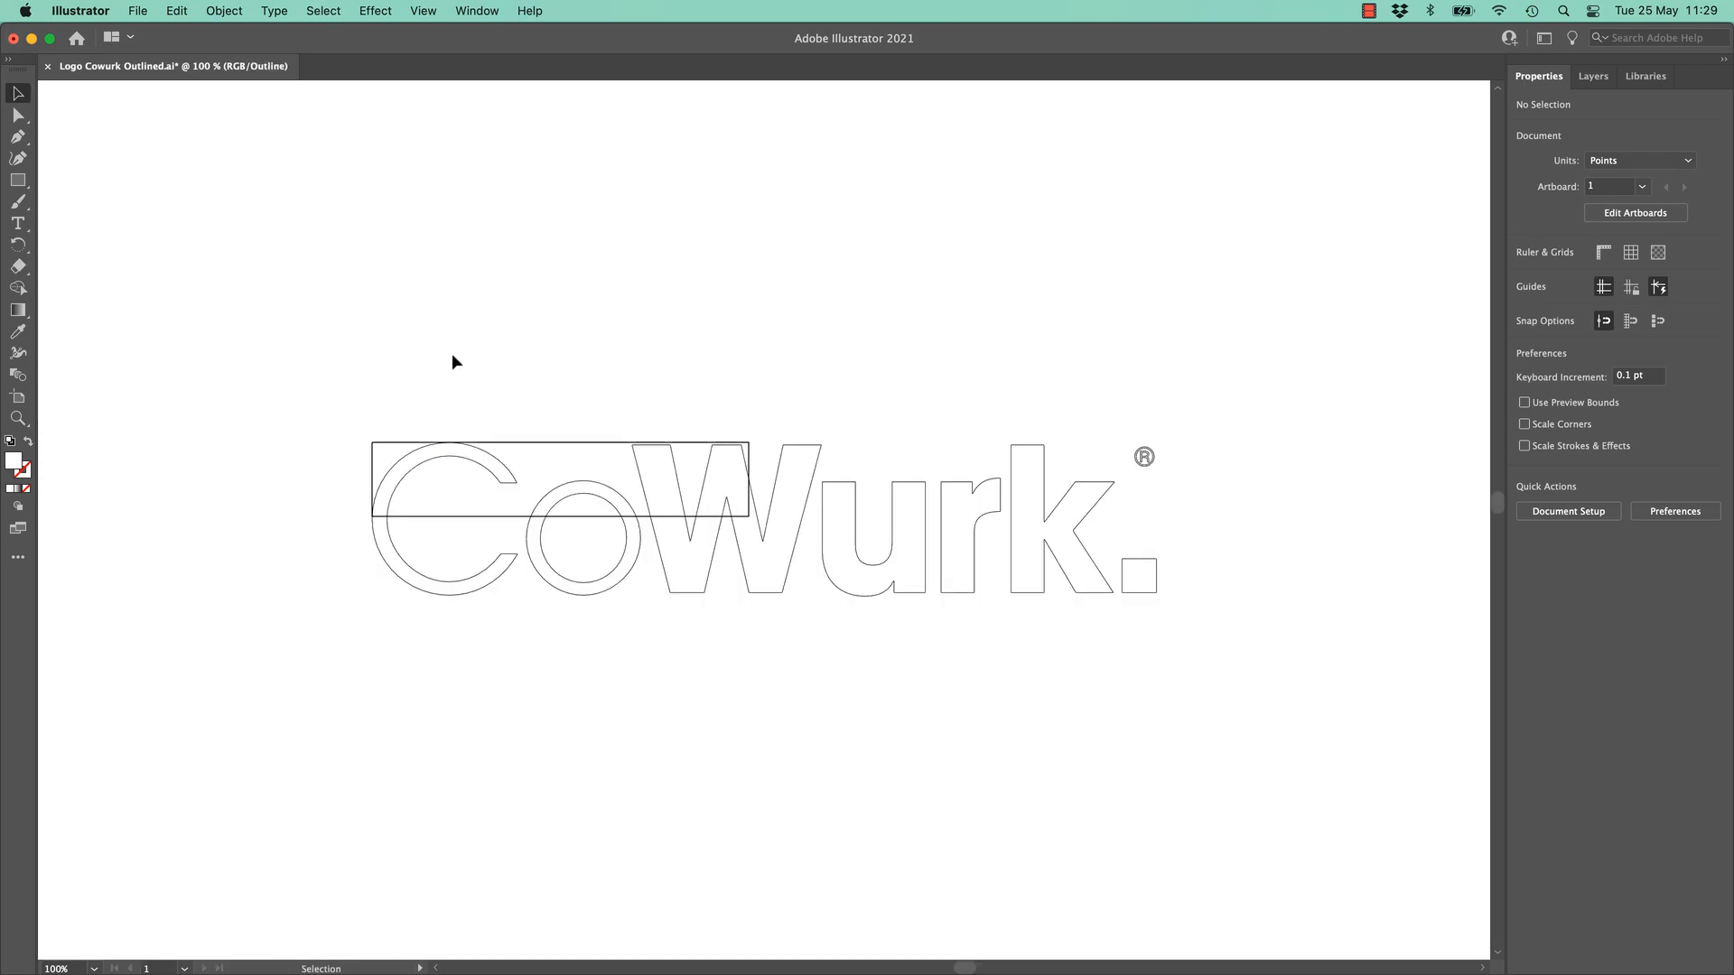
{"action": "left_click_drag", "start_coordinate": [912, 563], "coordinate": [1238, 658]}
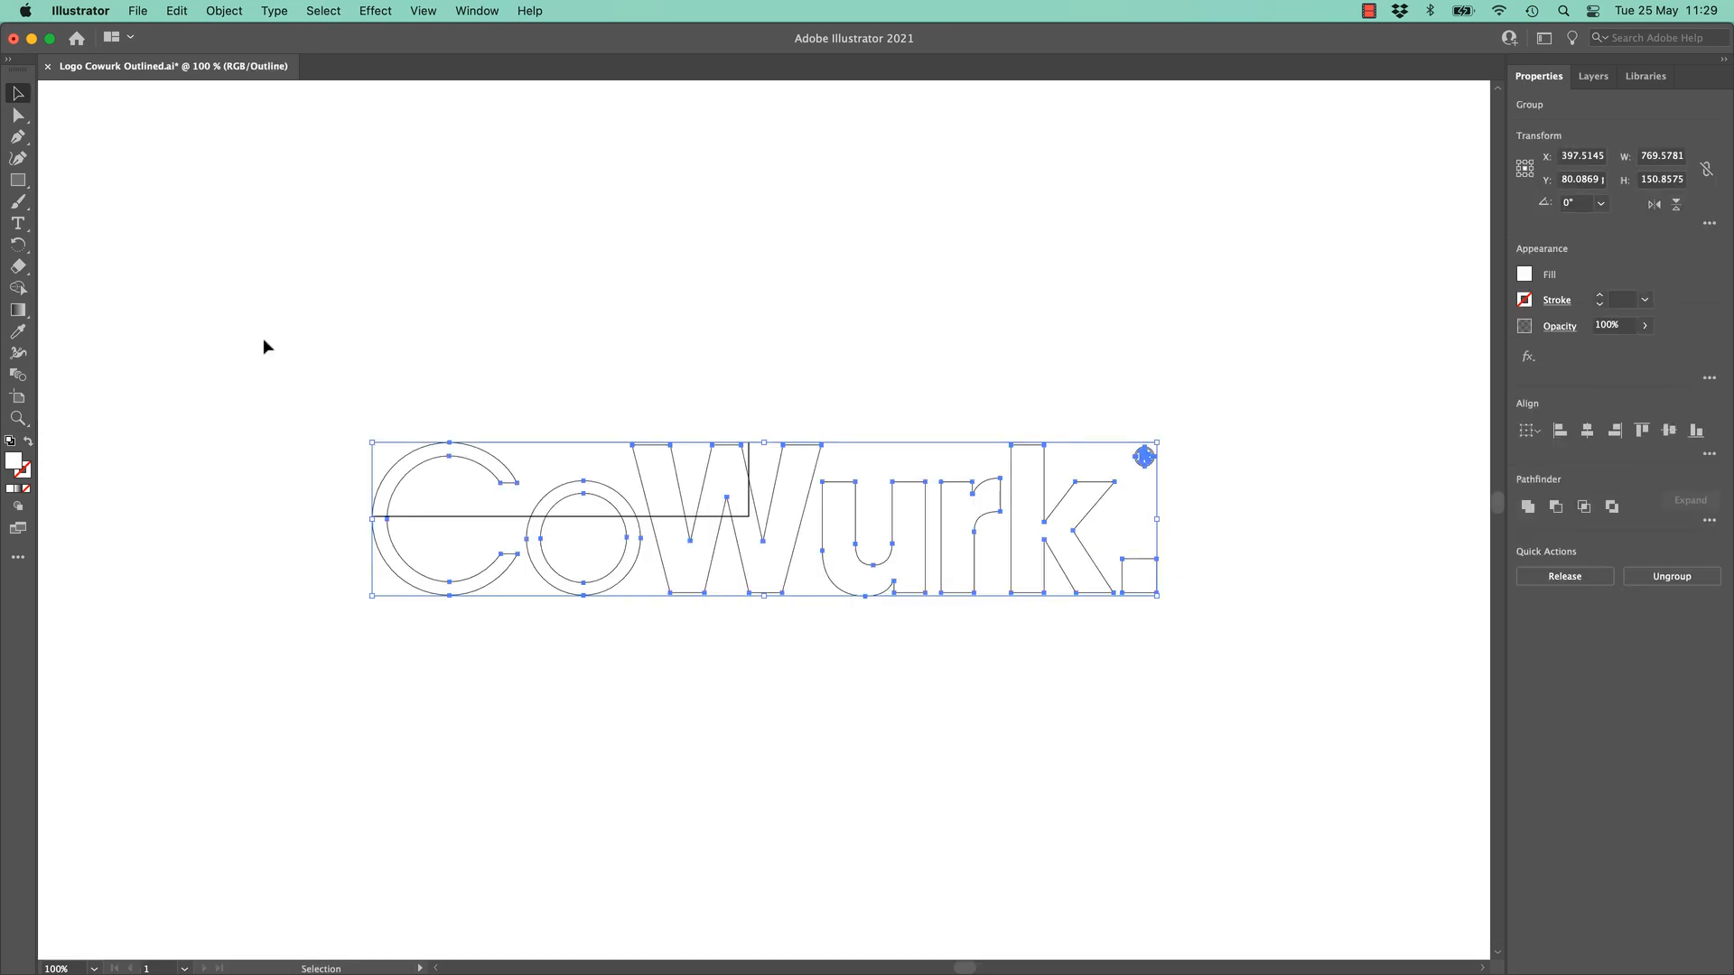
- Fit the artboard to the selected logo (769.18 × 150.86), save, and return to Premiere Pro
{"action": "left_click", "coordinate": [19, 399]}
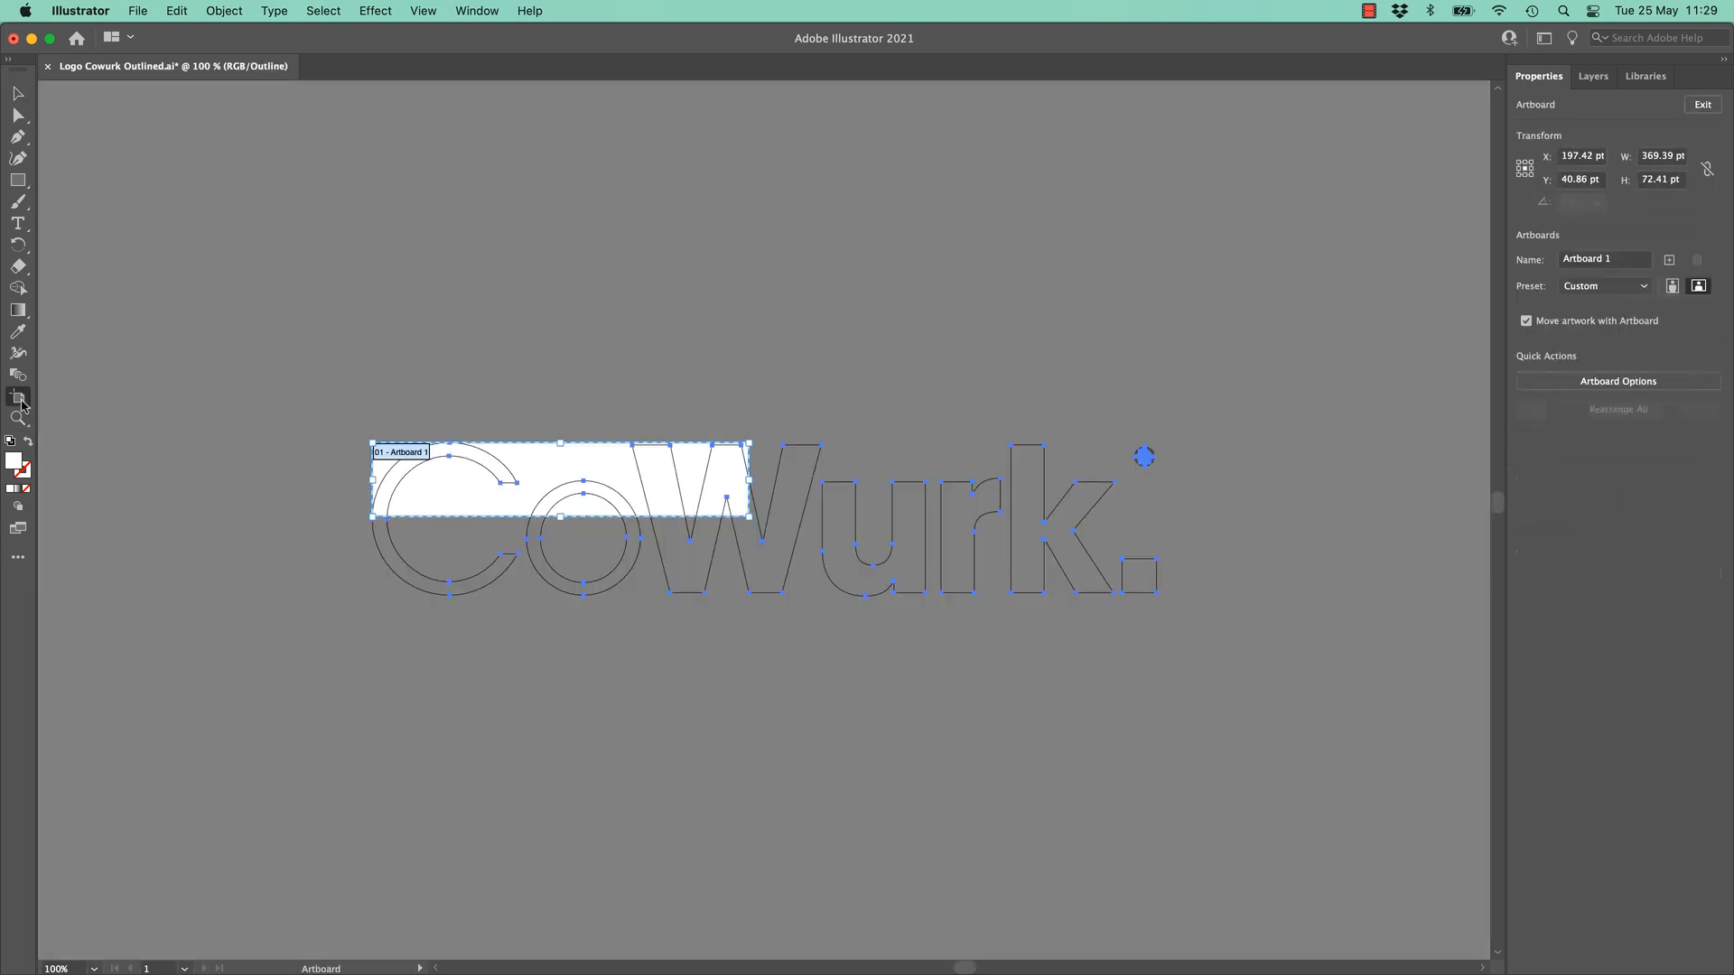
{"action": "left_click", "coordinate": [1588, 287]}
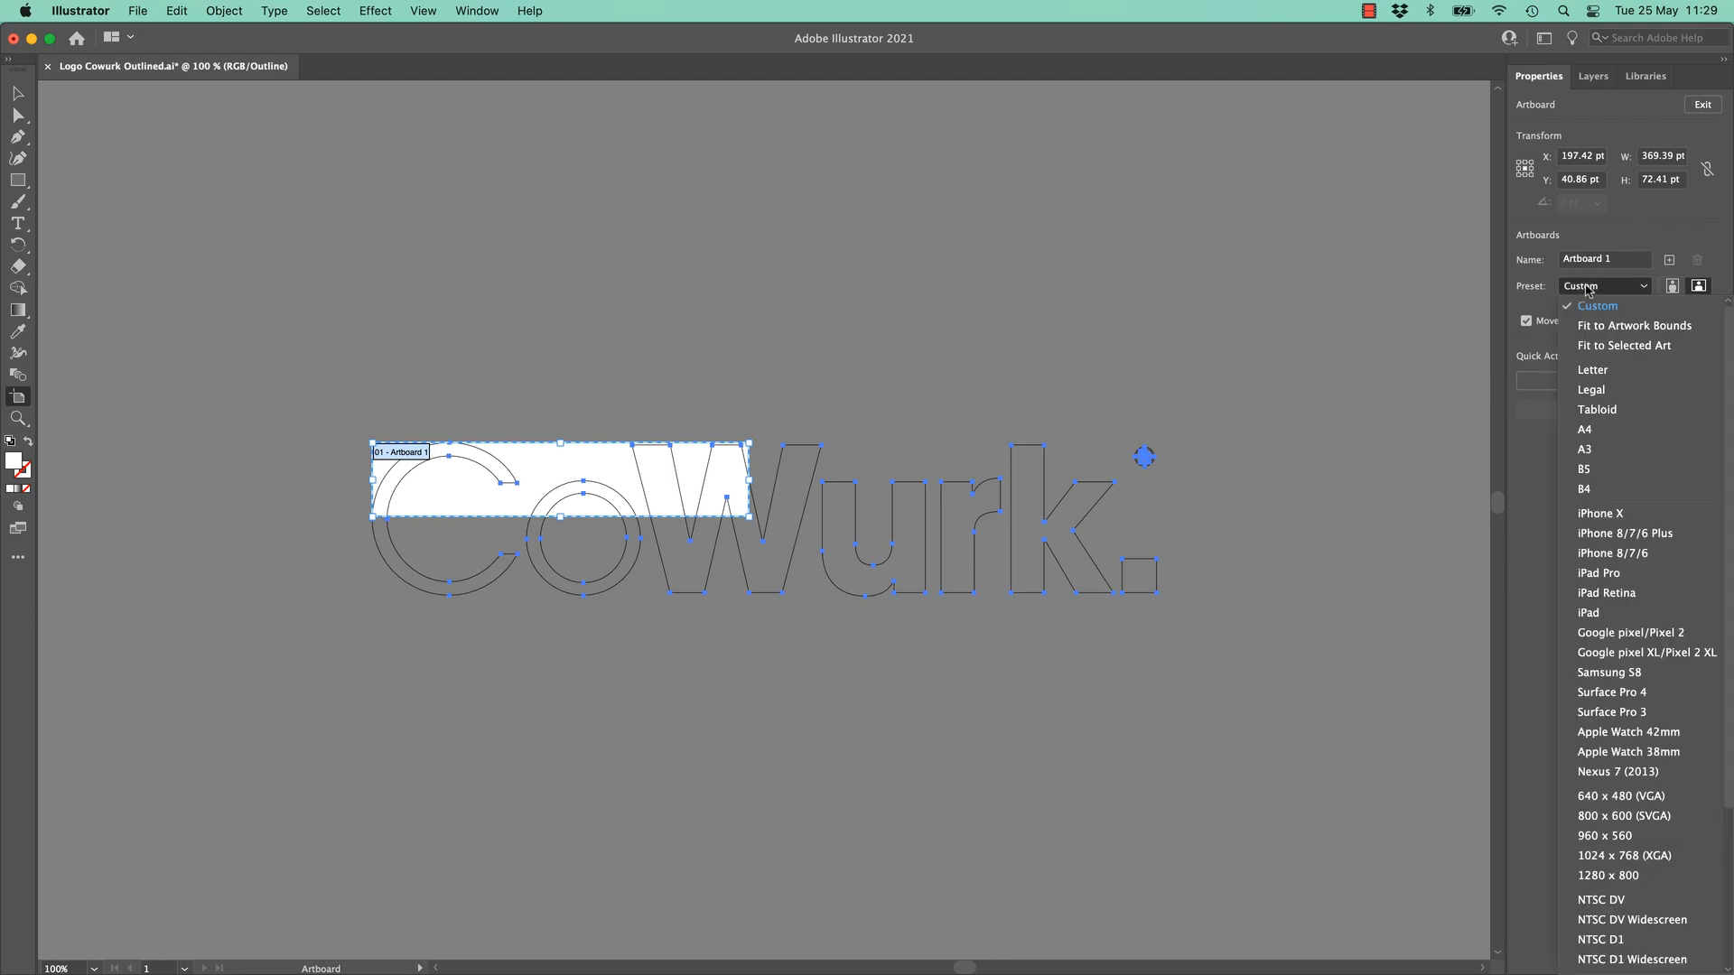
{"action": "left_click", "coordinate": [1616, 347]}
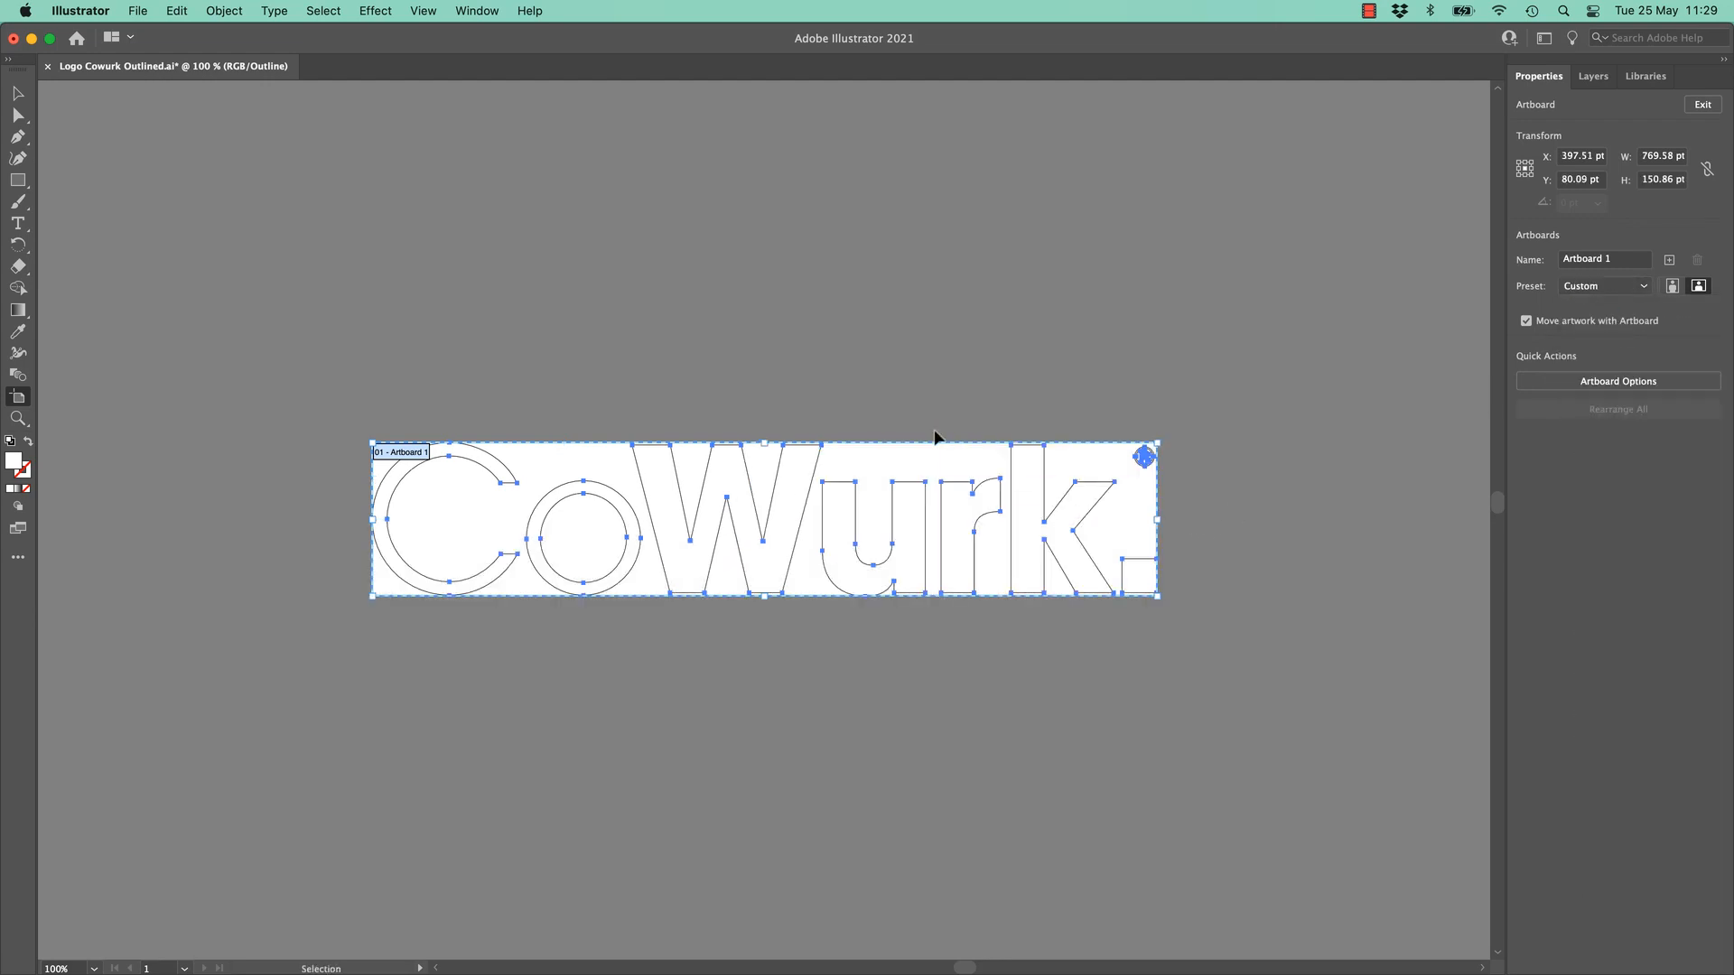
{"action": "key", "text": "super+s"}
{"action": "key", "text": "super+Tab"}
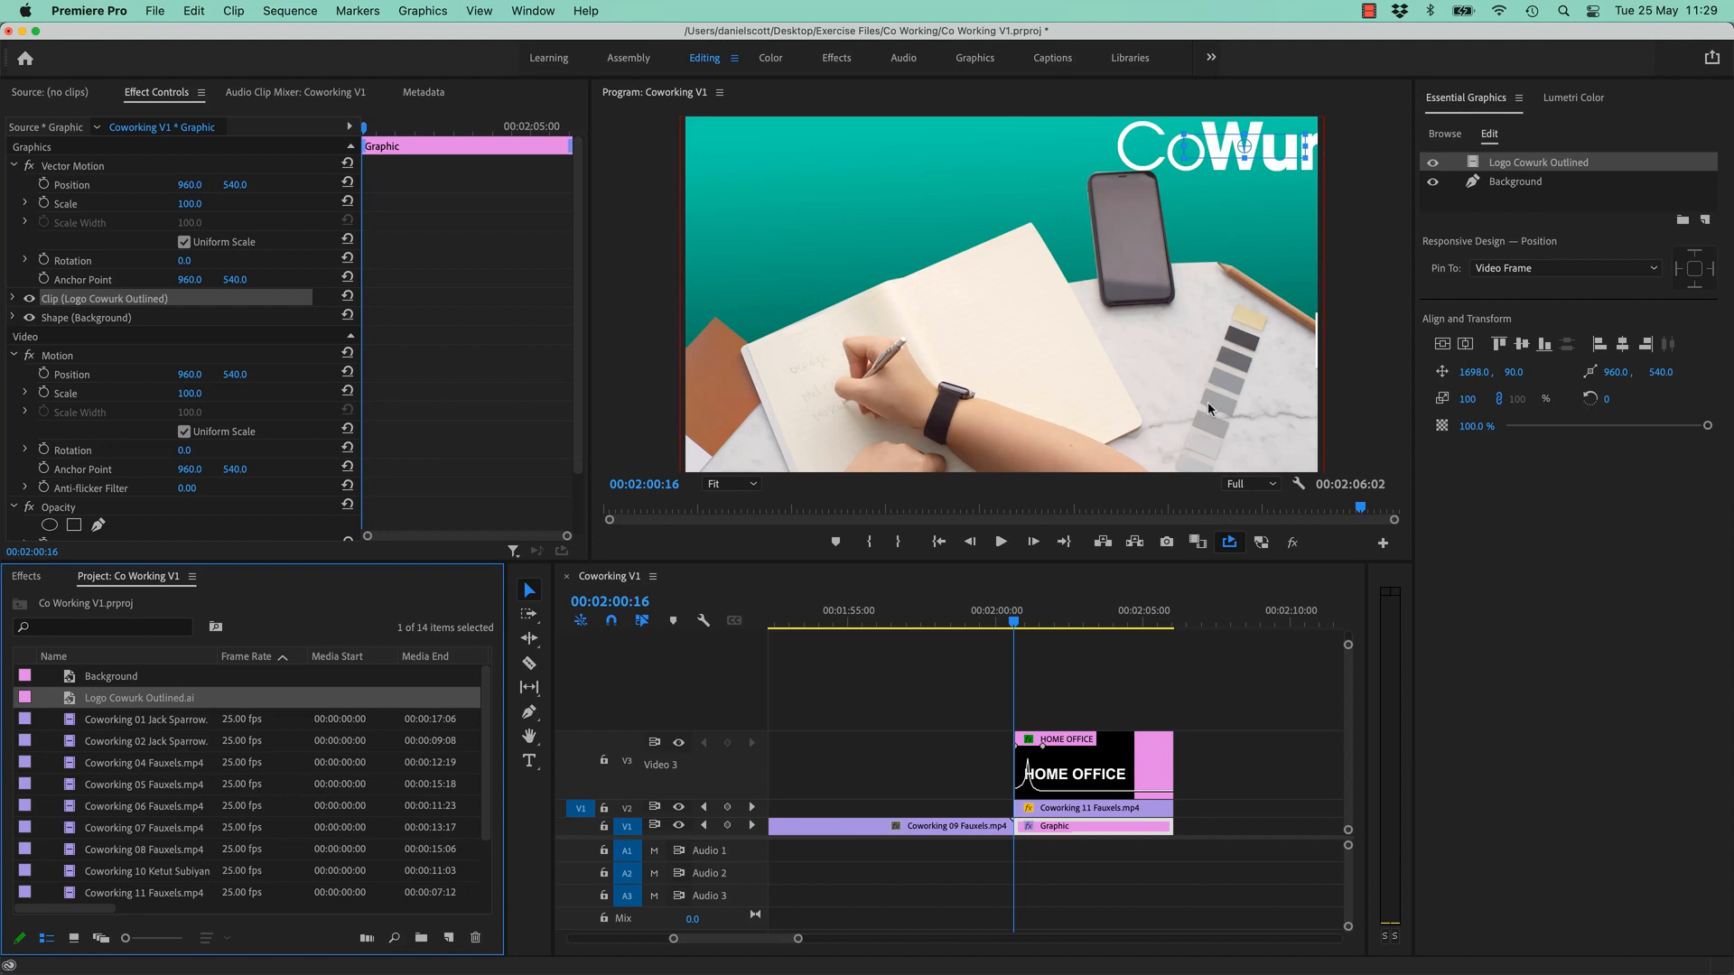
{"action": "key", "text": "super+z"}
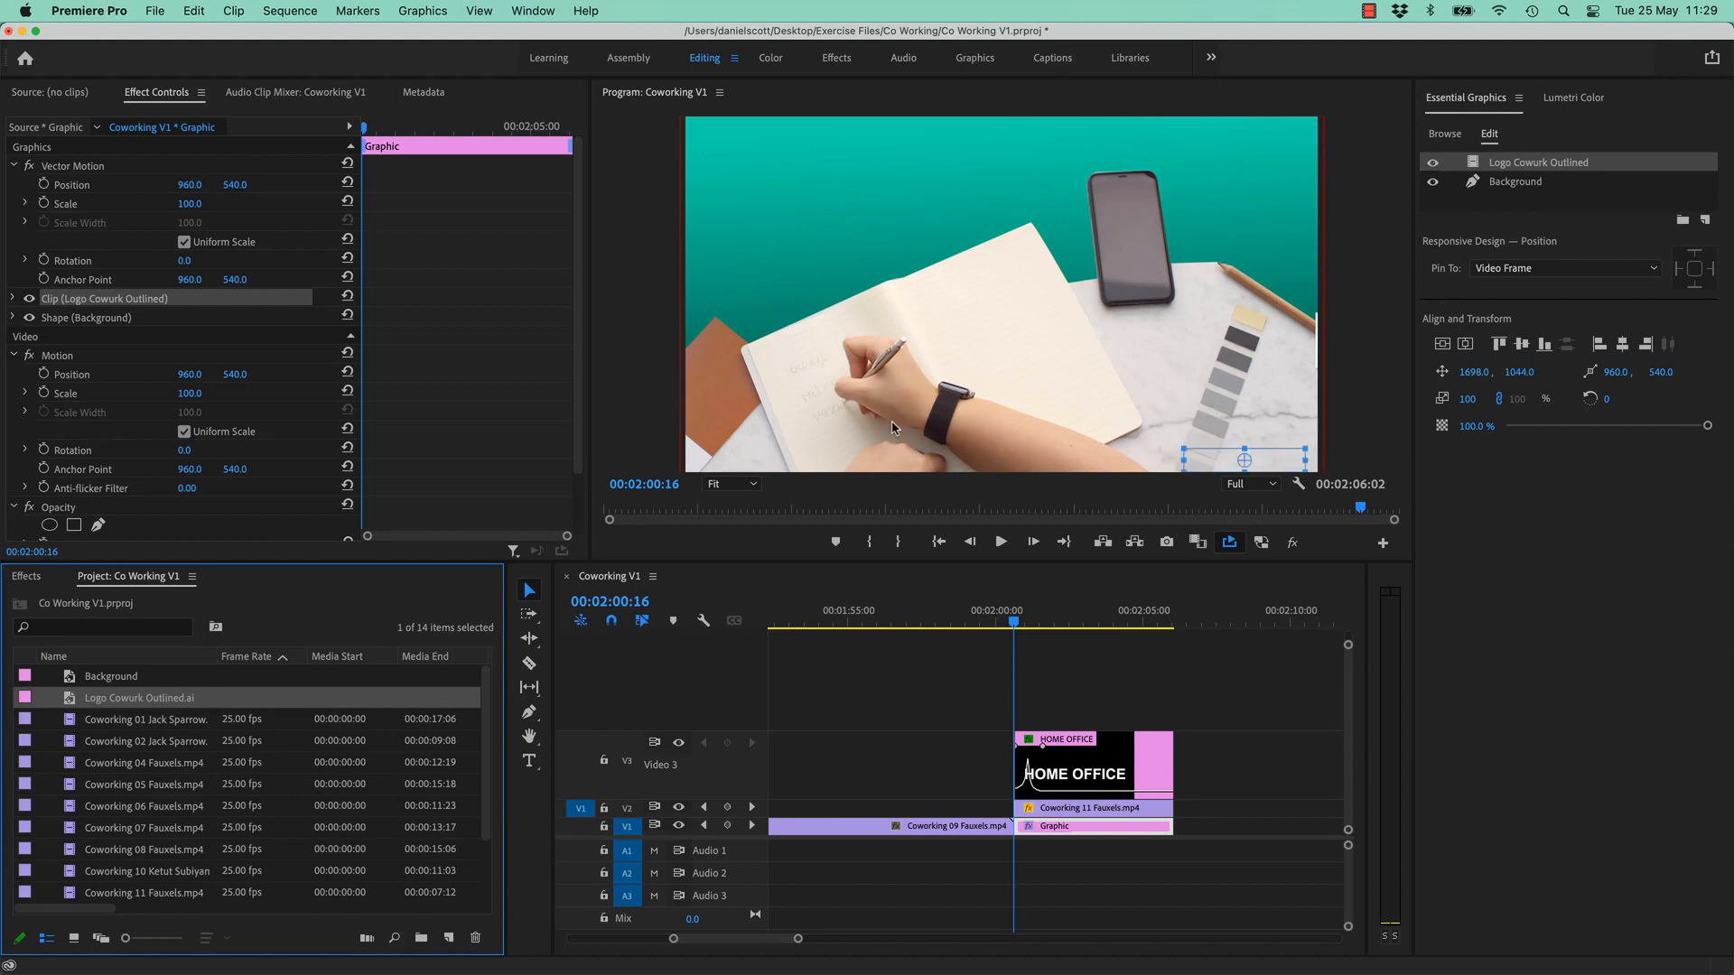
{"action": "key", "text": "super+shift+z"}
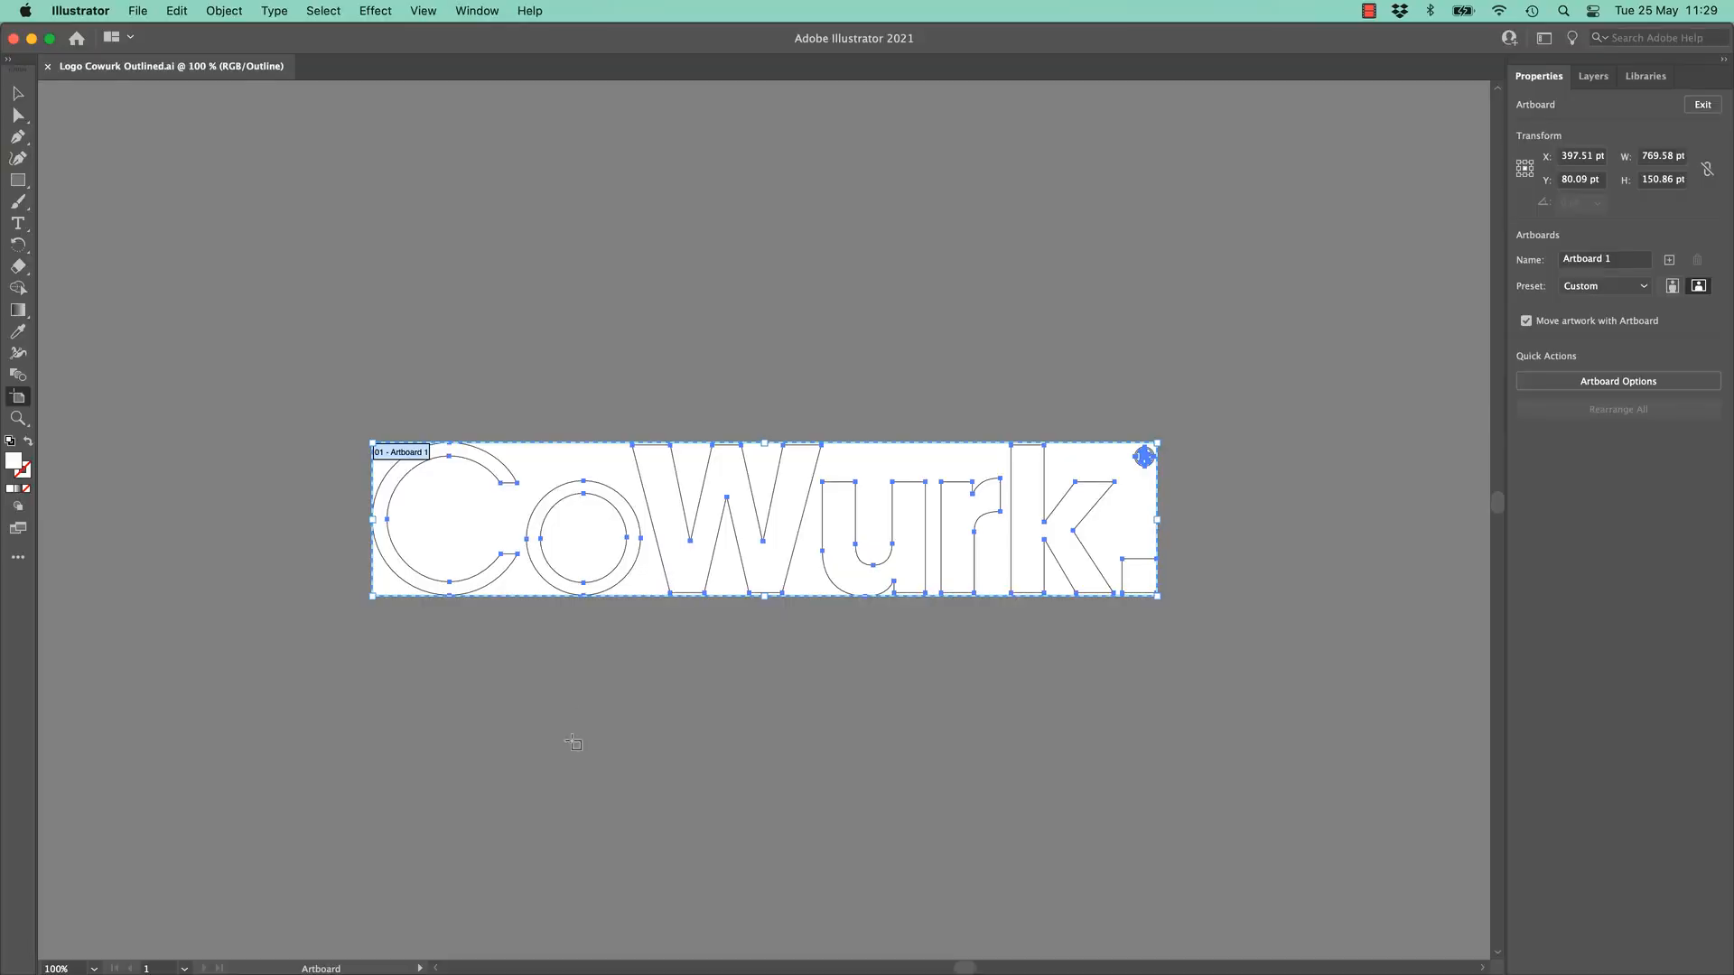
- Save and close Logo Cowurk Outlined.ai in Illustrator, then return to Premiere Pro
{"action": "key", "text": "super+1"}
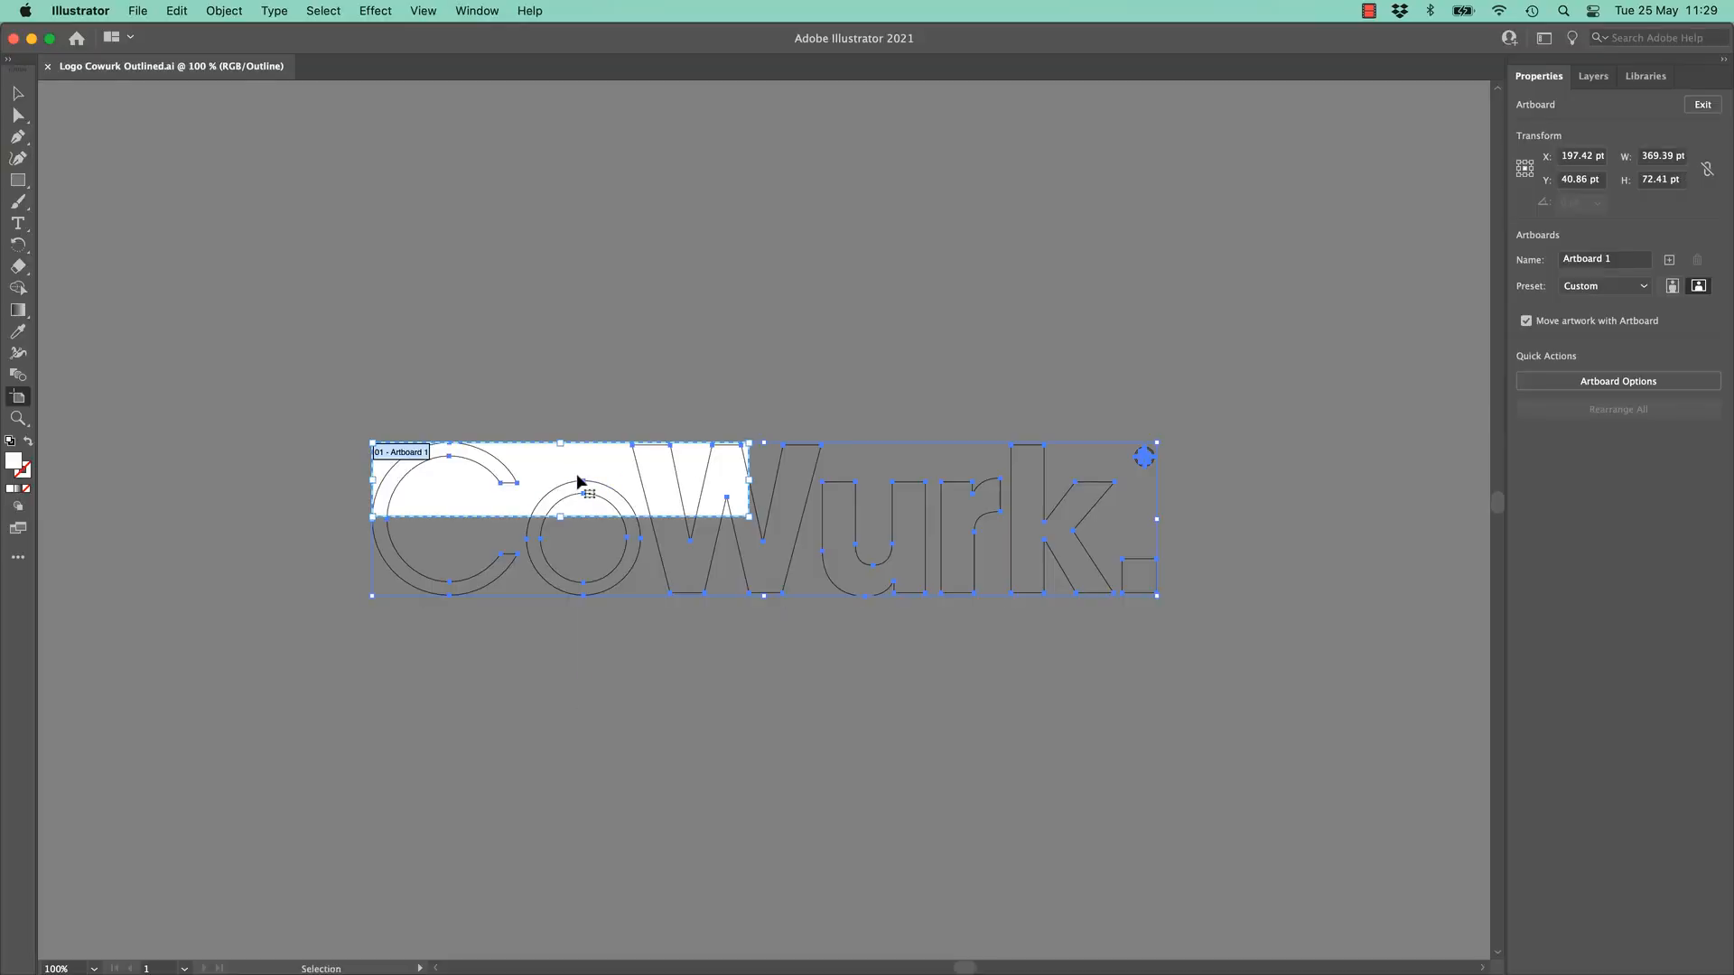
{"action": "key", "text": "super+s"}
{"action": "key", "text": "super+w"}
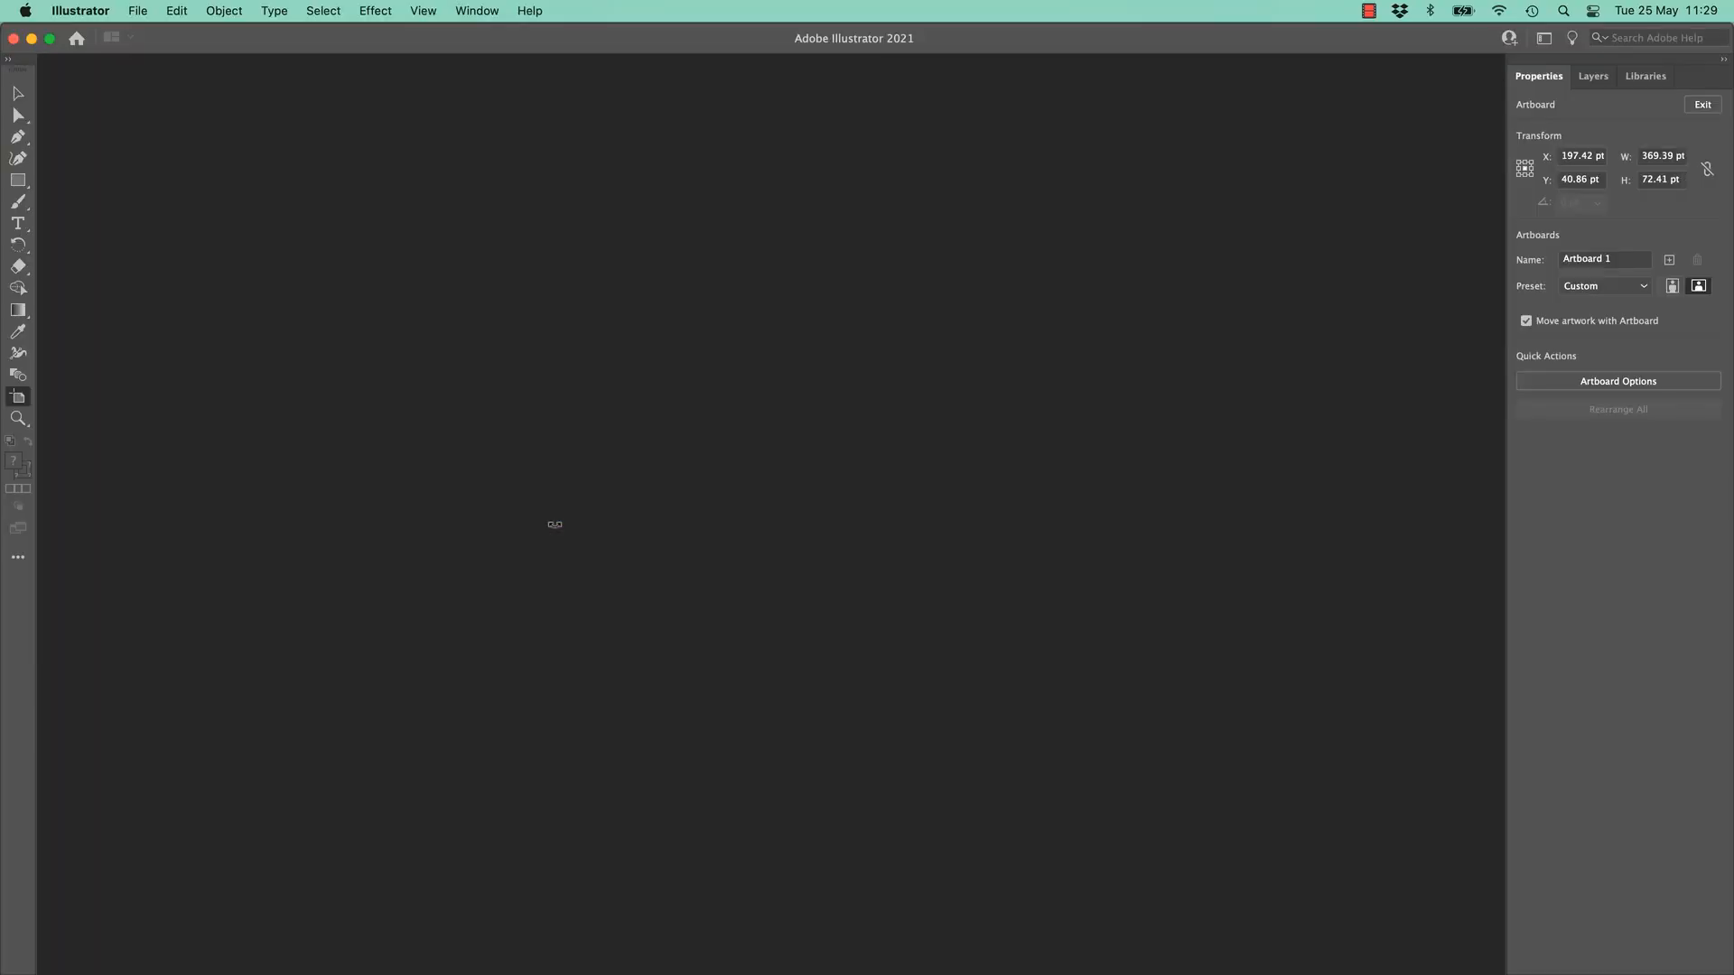
{"action": "key", "text": "super+Tab"}
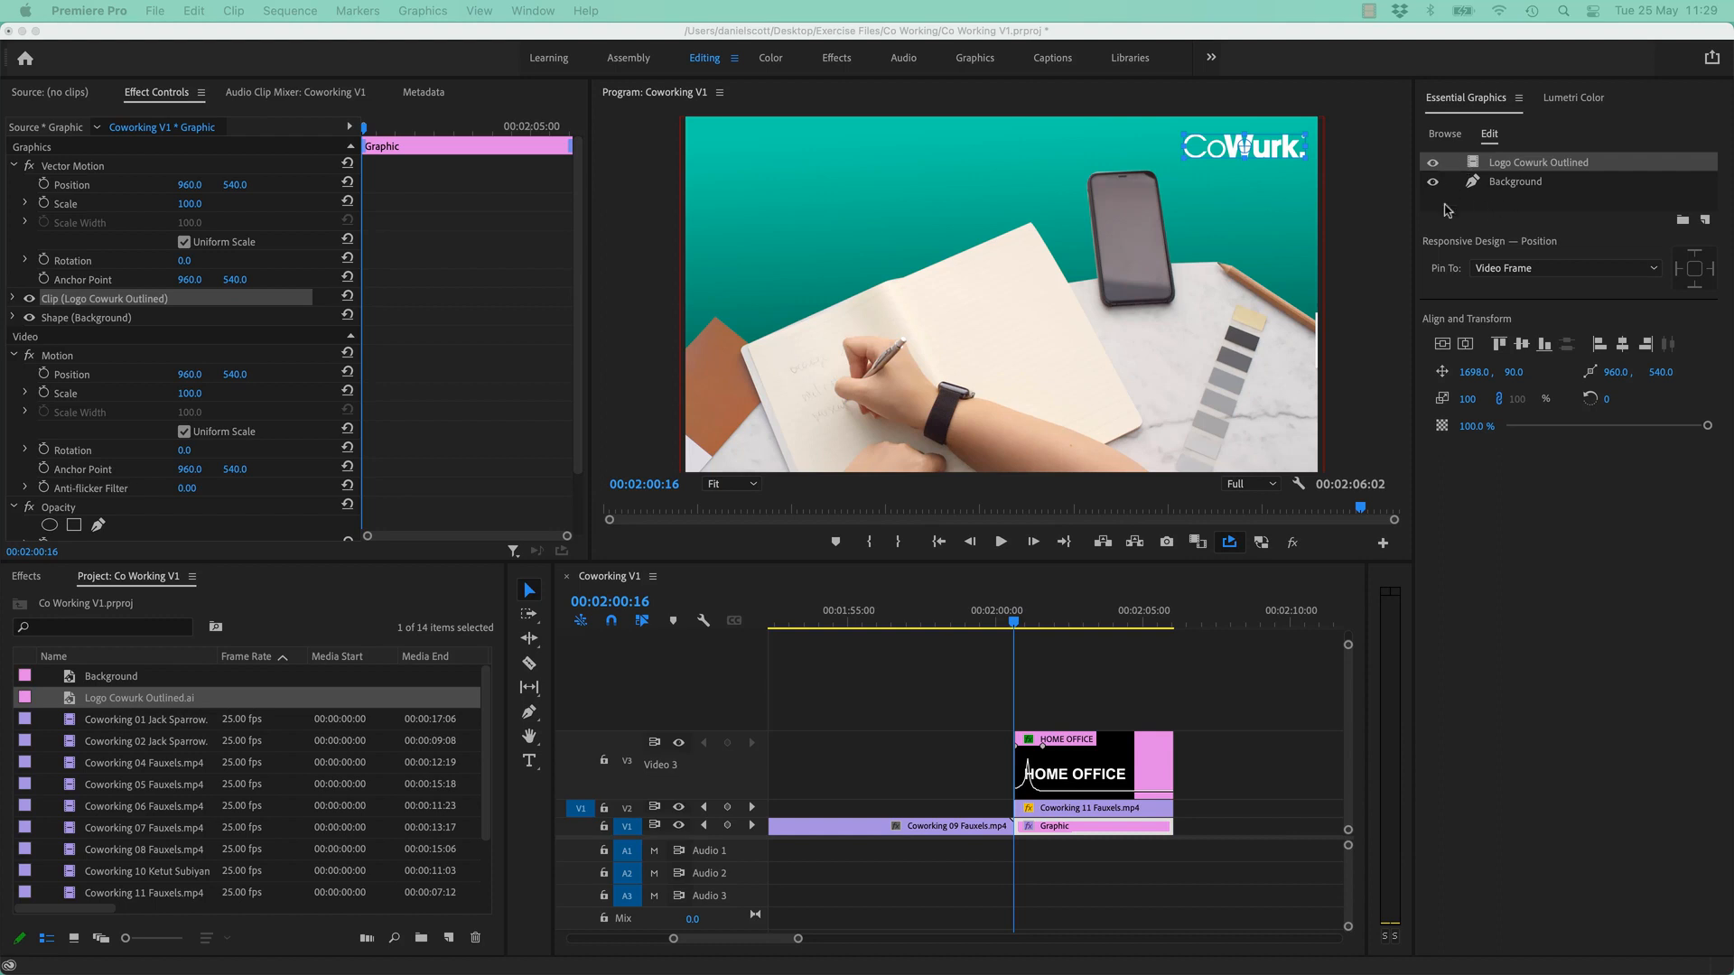
{"action": "left_click", "coordinate": [1491, 209]}
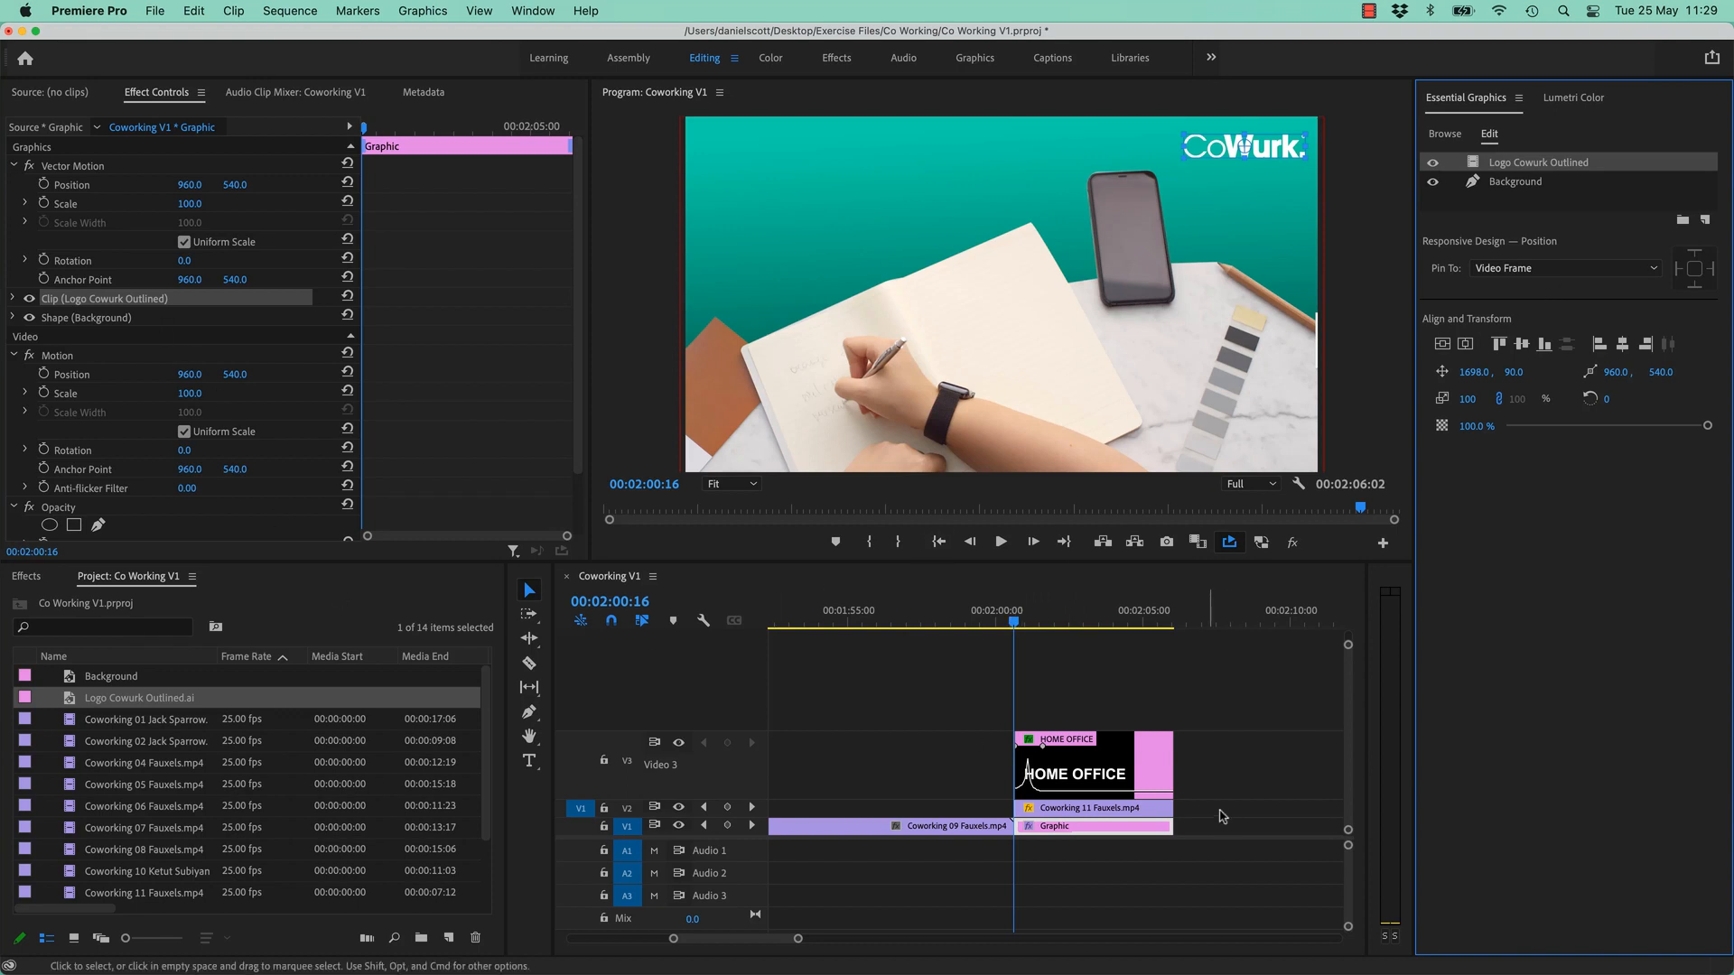
{"action": "left_click", "coordinate": [14, 168]}
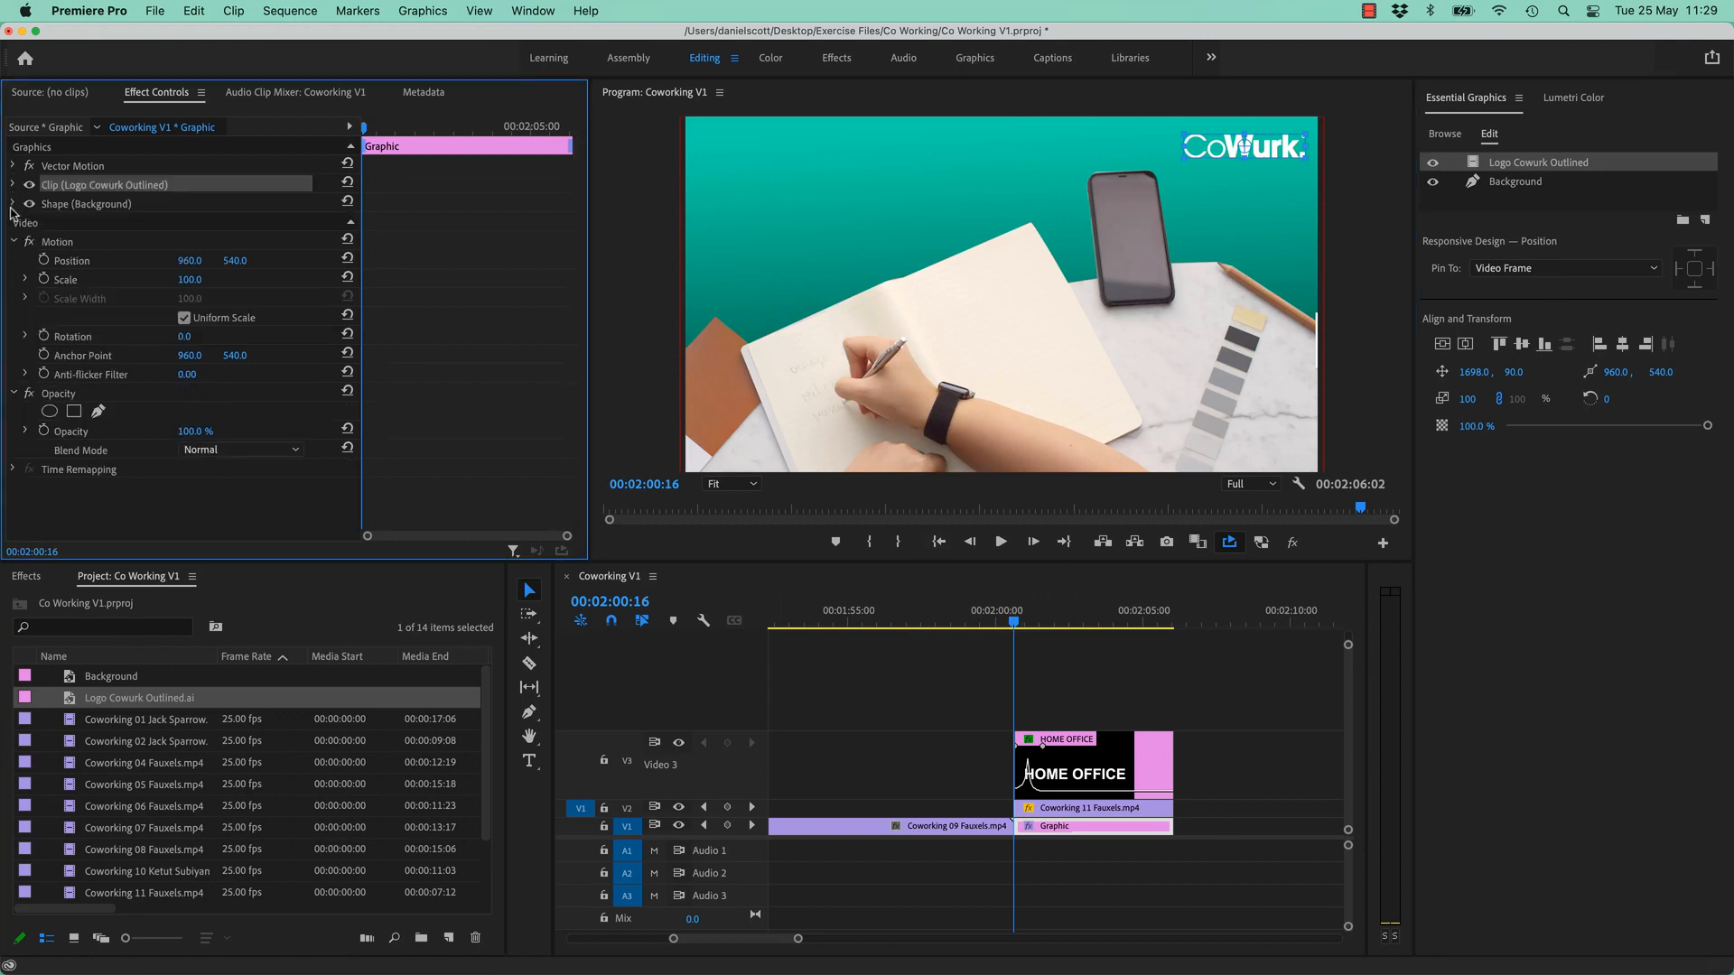
{"action": "left_click", "coordinate": [1058, 829]}
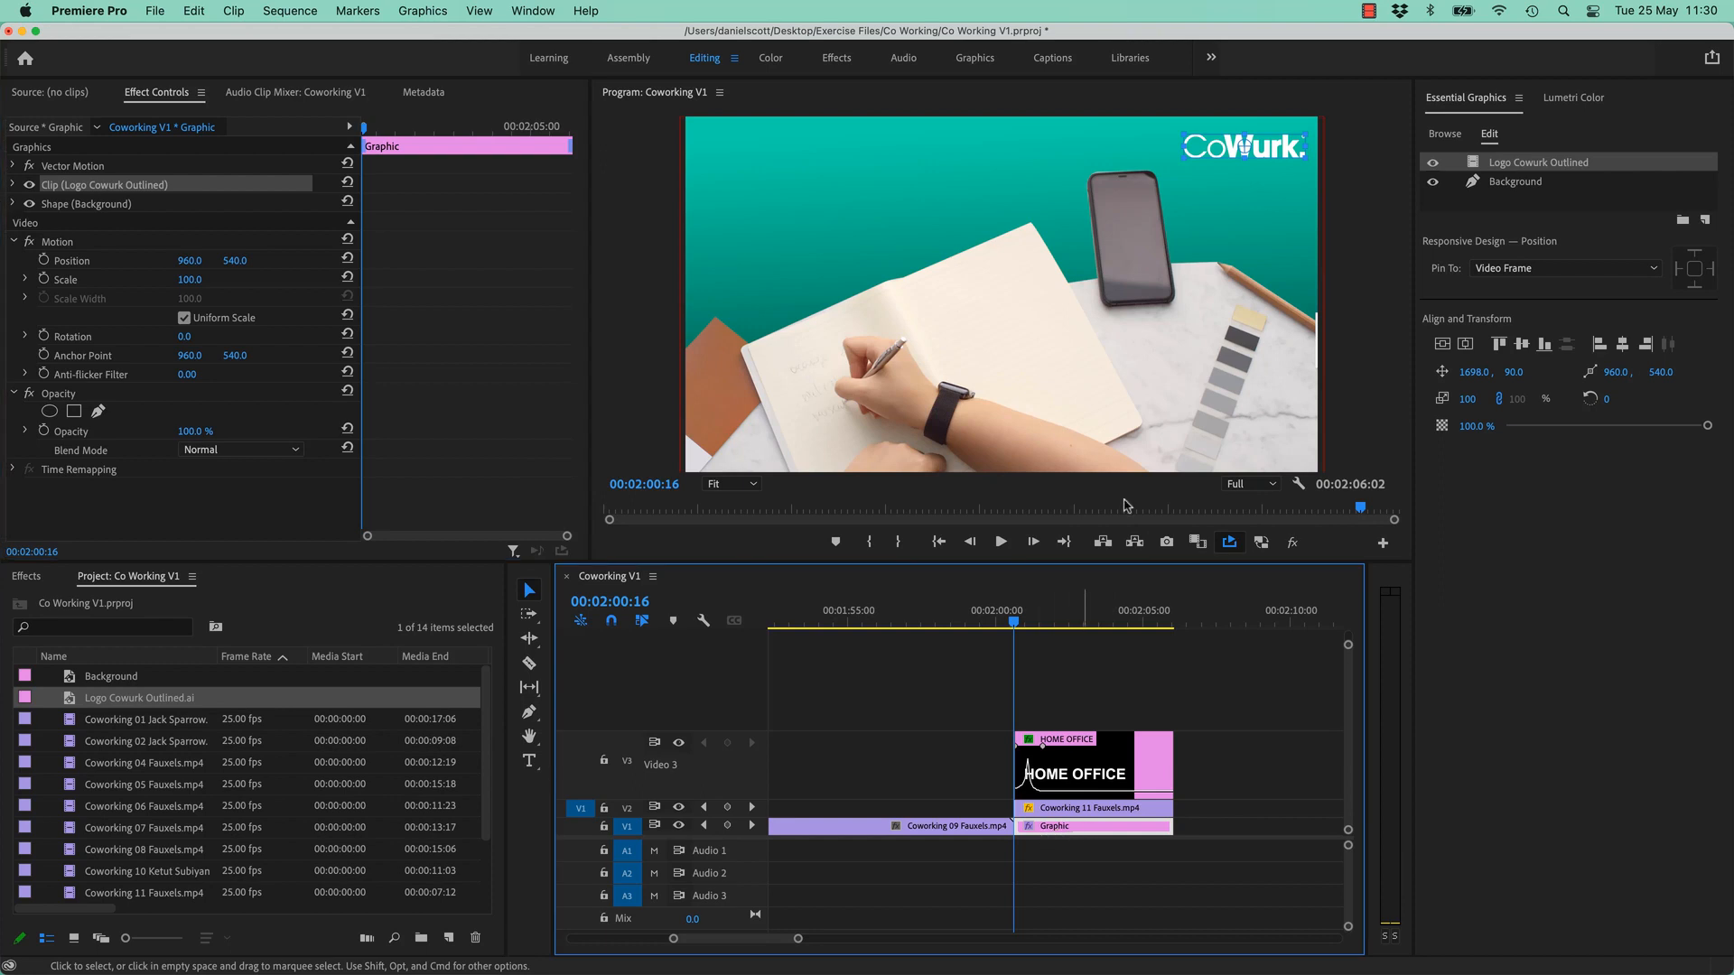
{"action": "left_click", "coordinate": [1524, 188]}
{"action": "left_click", "coordinate": [1520, 167]}
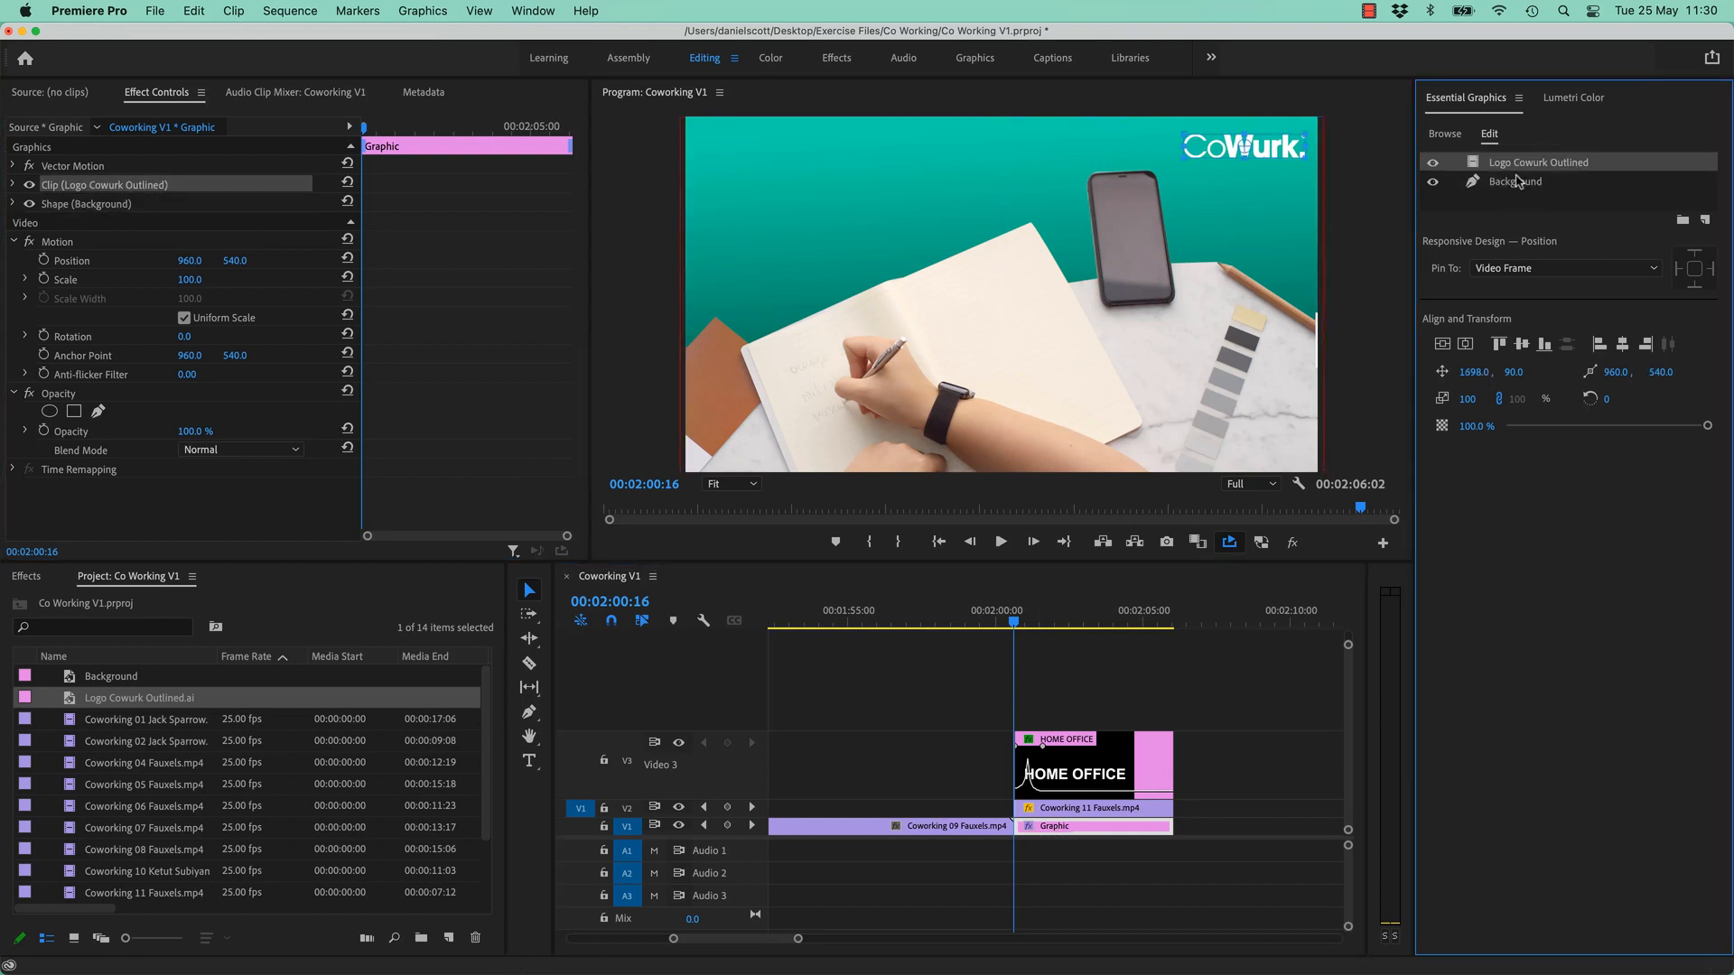
{"action": "left_click", "coordinate": [1035, 625]}
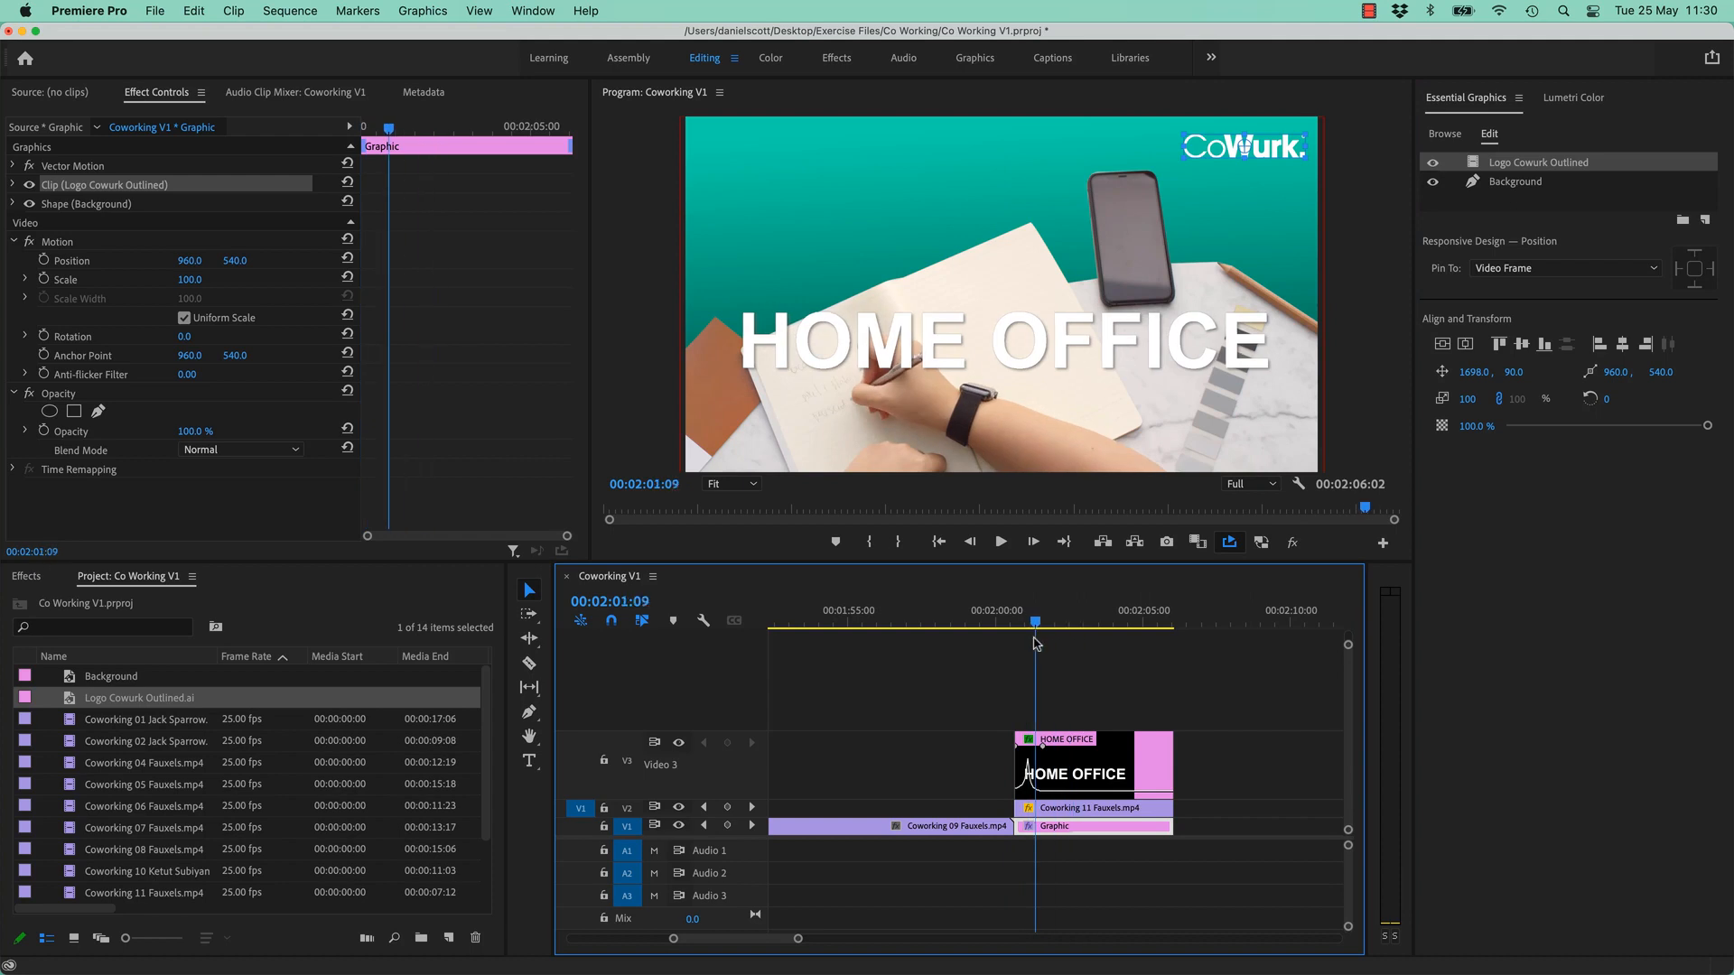
{"action": "left_click_drag", "start_coordinate": [1036, 643], "coordinate": [1013, 643]}
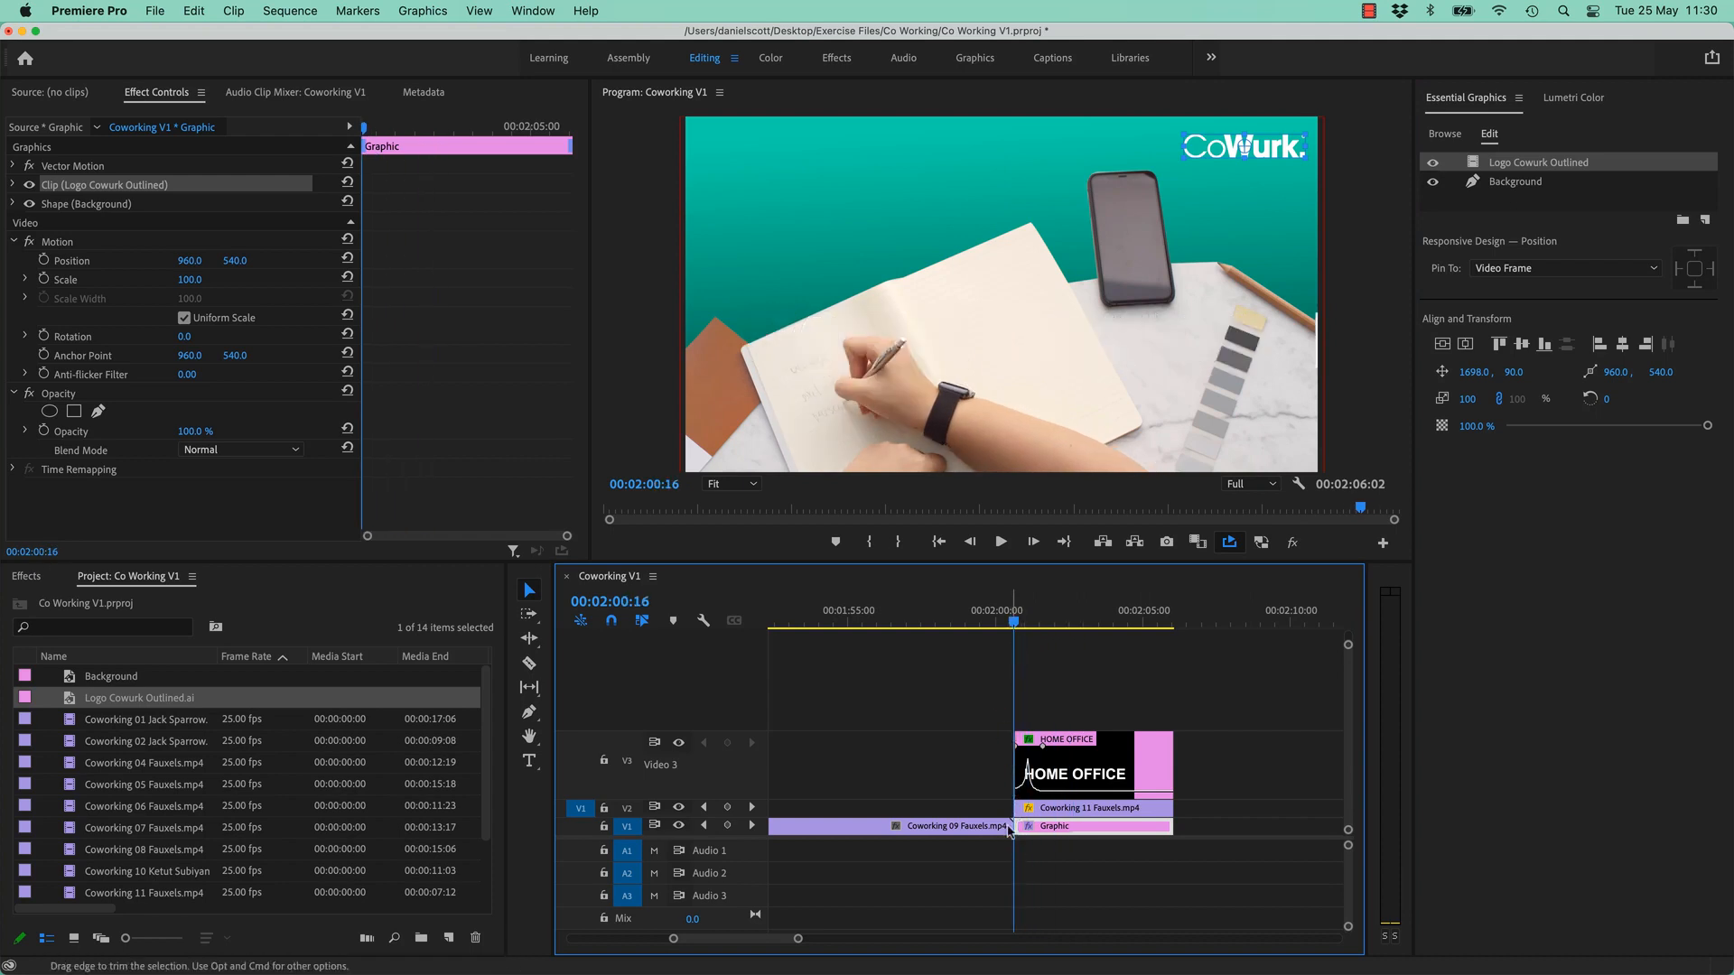
{"action": "left_click", "coordinate": [1443, 429]}
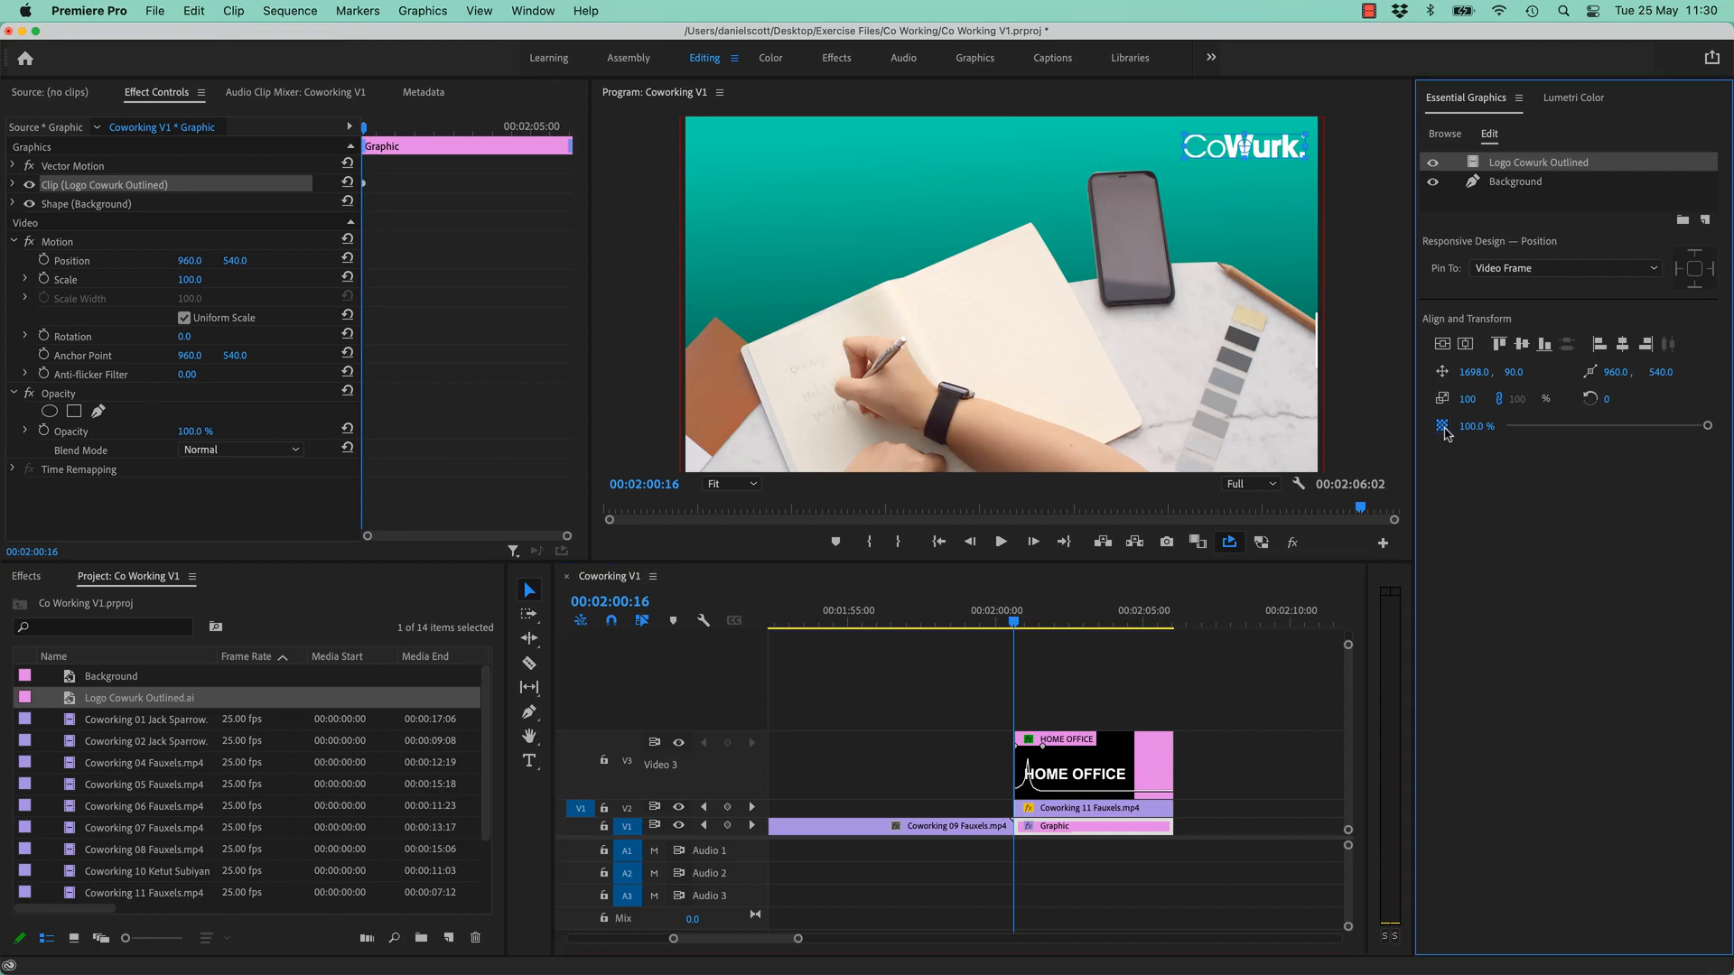
{"action": "left_click_drag", "start_coordinate": [1706, 425], "coordinate": [1450, 440]}
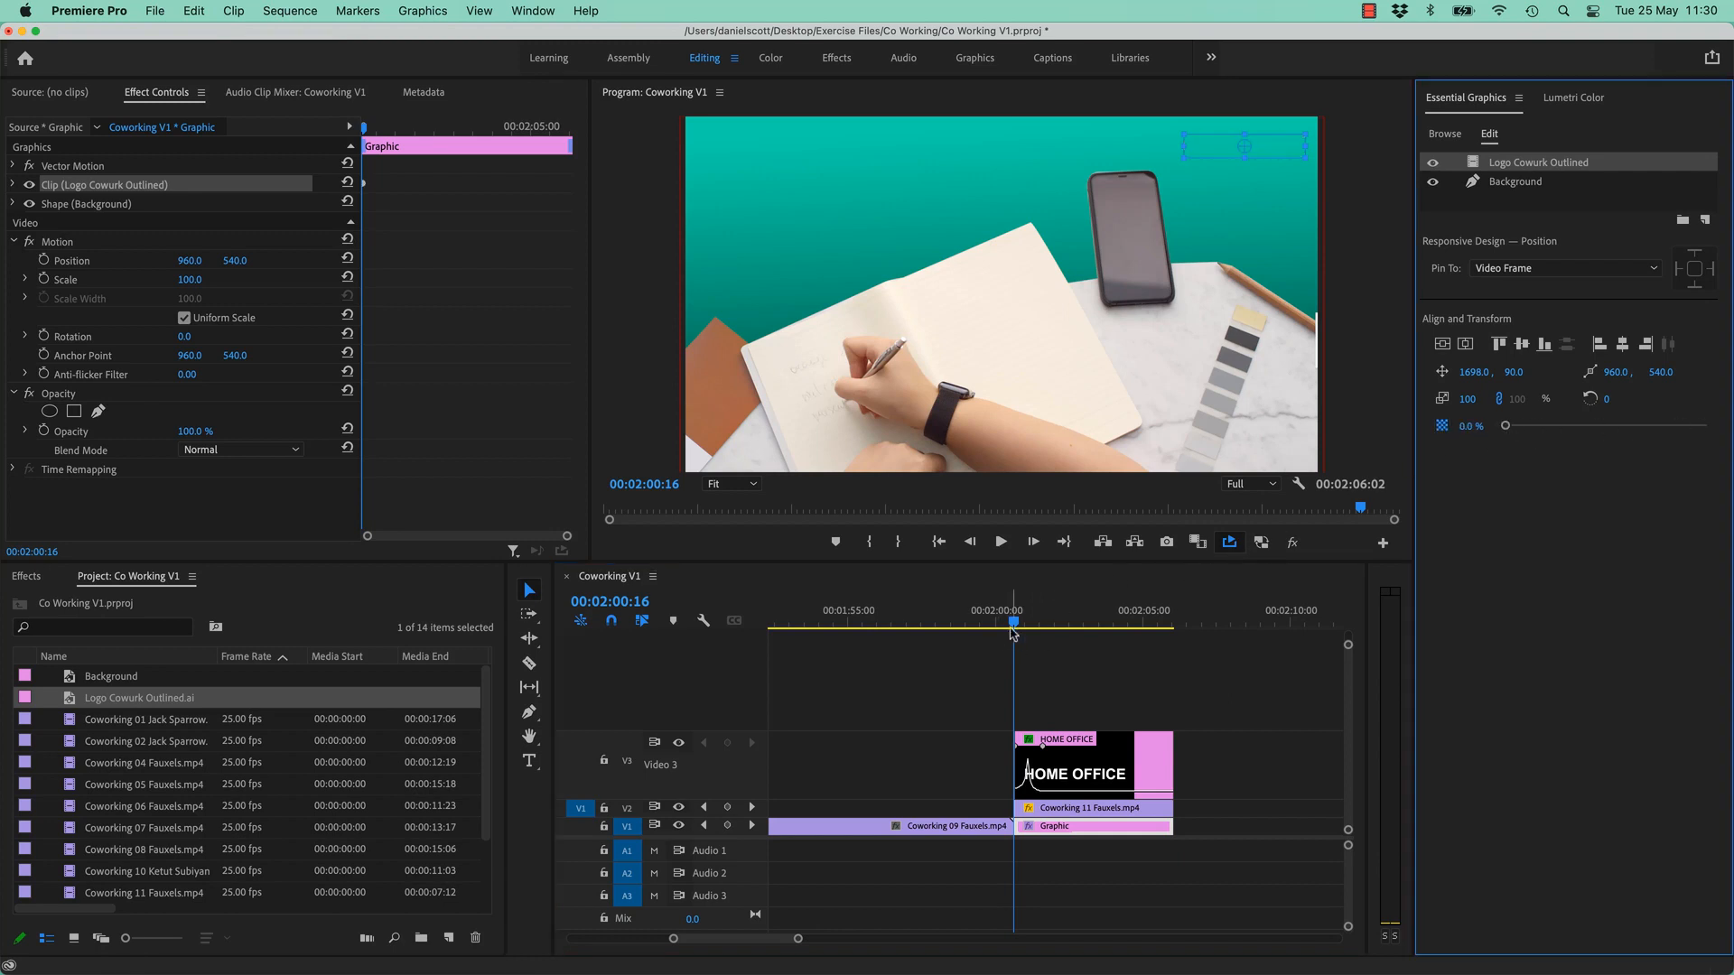
{"action": "left_click_drag", "start_coordinate": [1015, 623], "coordinate": [1055, 629]}
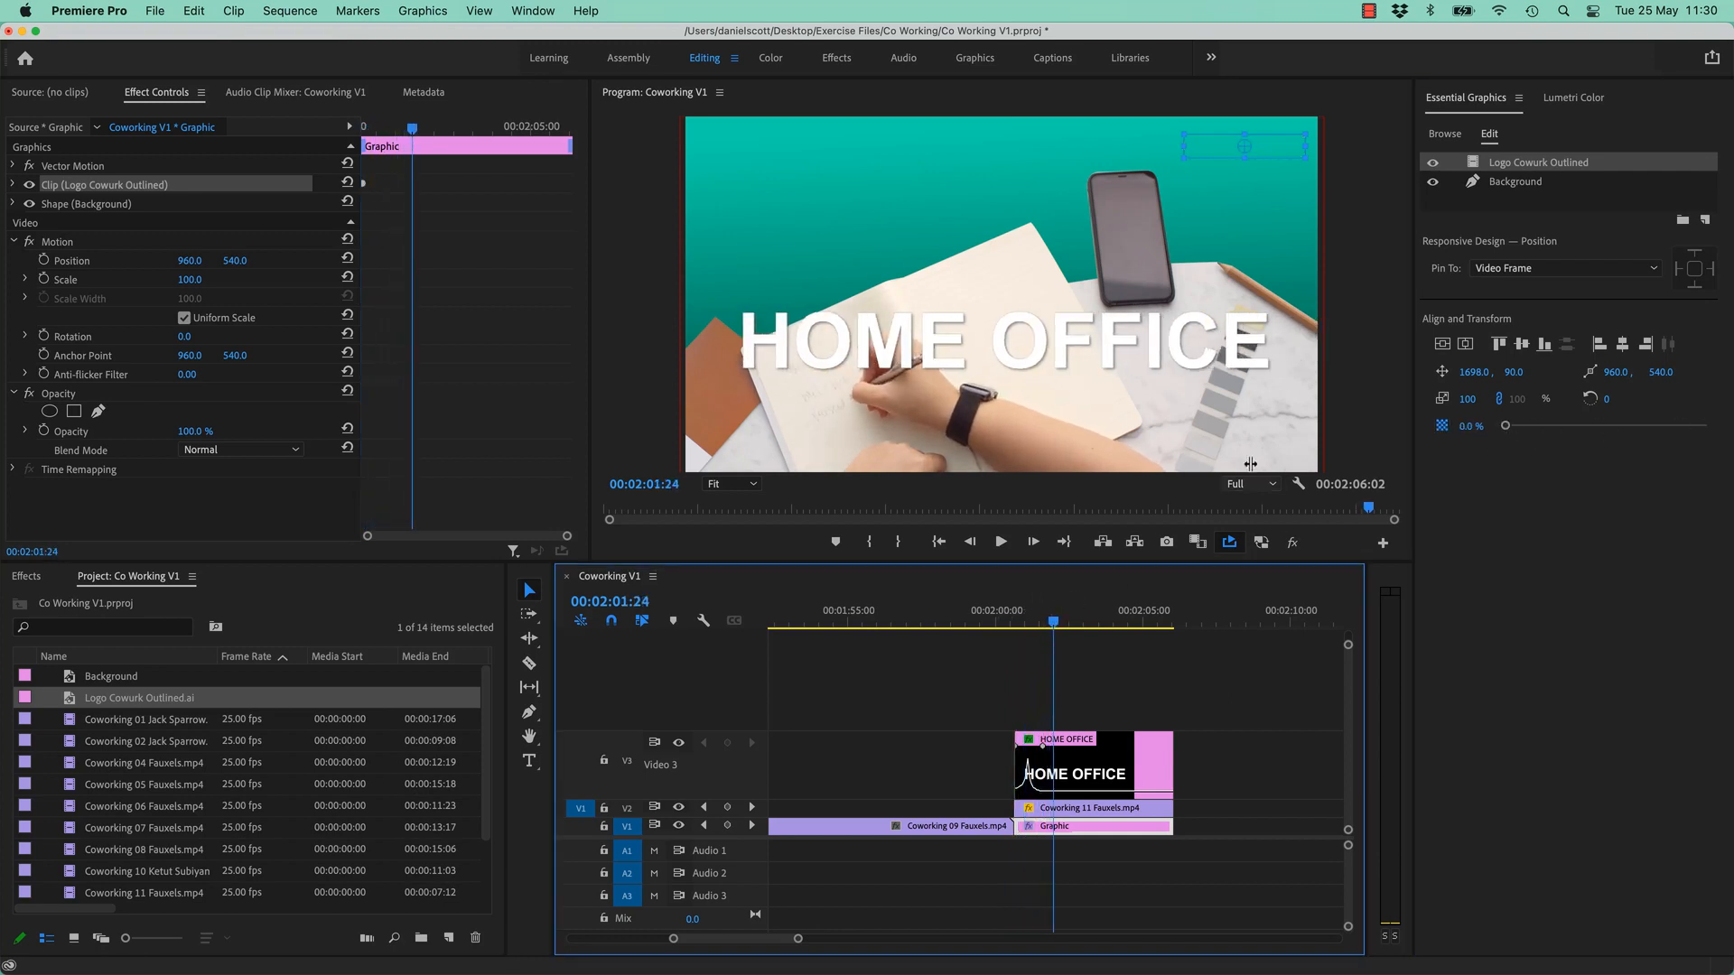
{"action": "left_click_drag", "start_coordinate": [1506, 426], "coordinate": [1728, 428]}
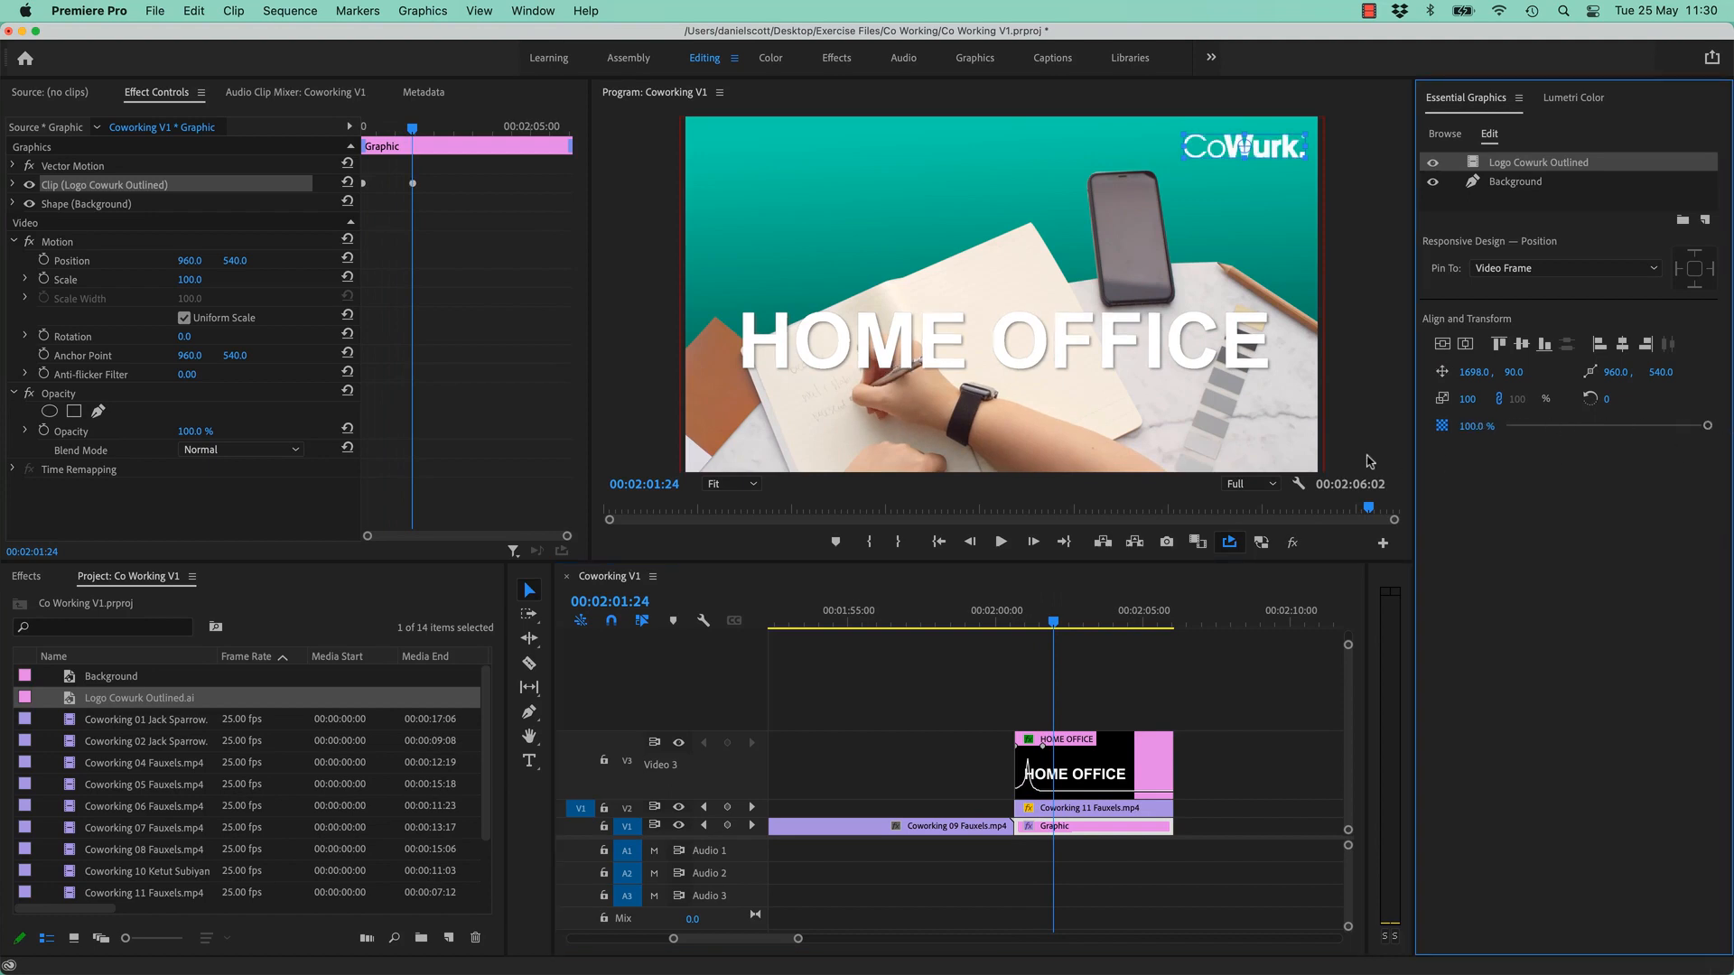
{"action": "right_click", "coordinate": [1283, 501]}
{"action": "left_click", "coordinate": [1080, 613]}
{"action": "left_click_drag", "start_coordinate": [1057, 620], "coordinate": [987, 623]}
{"action": "key", "text": "space"}
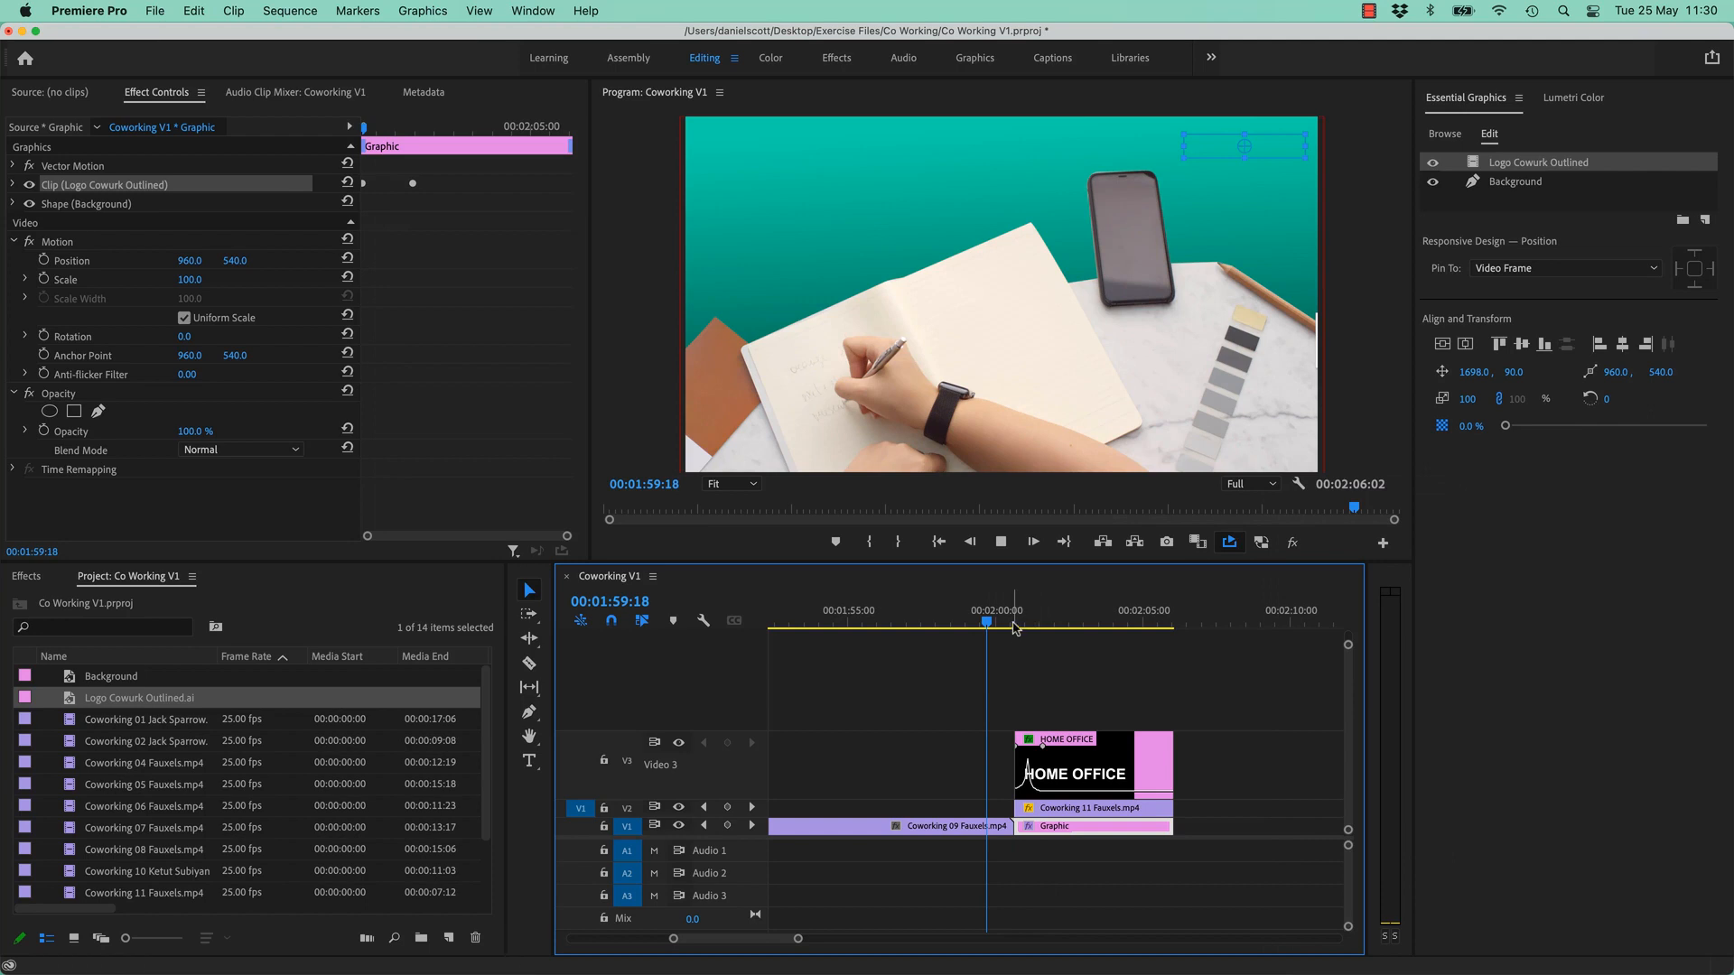
{"action": "key", "text": "space"}
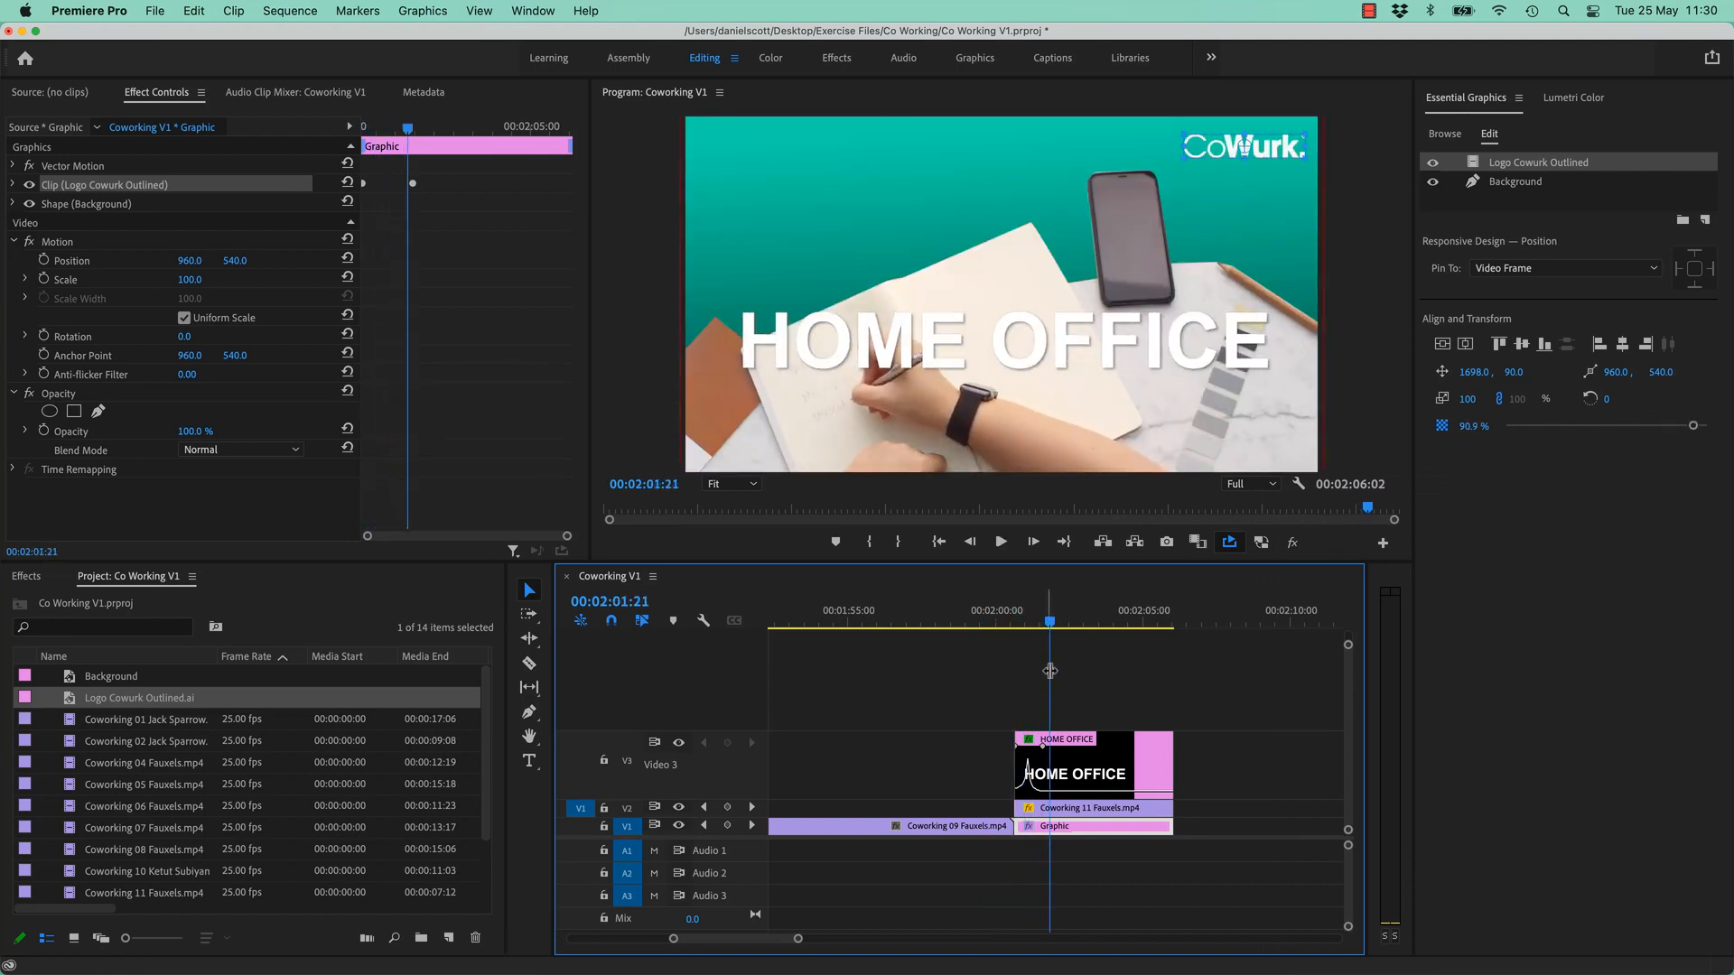
{"action": "left_click", "coordinate": [998, 620]}
{"action": "key", "text": "space"}
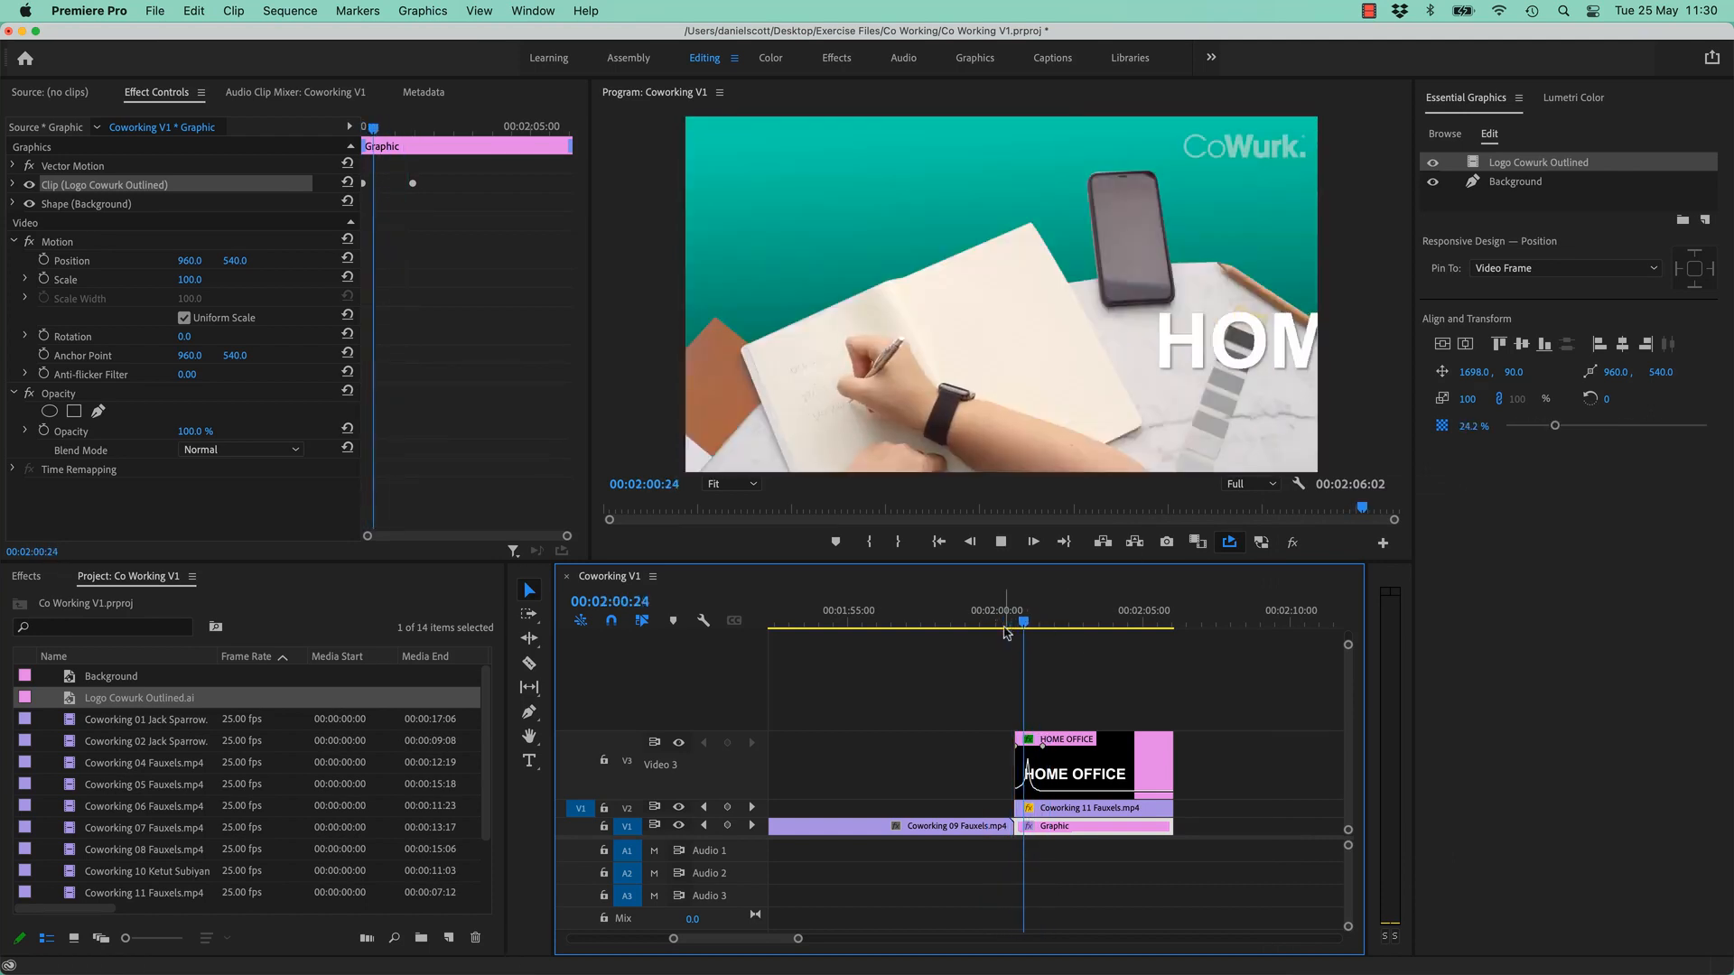
{"action": "key", "text": "space"}
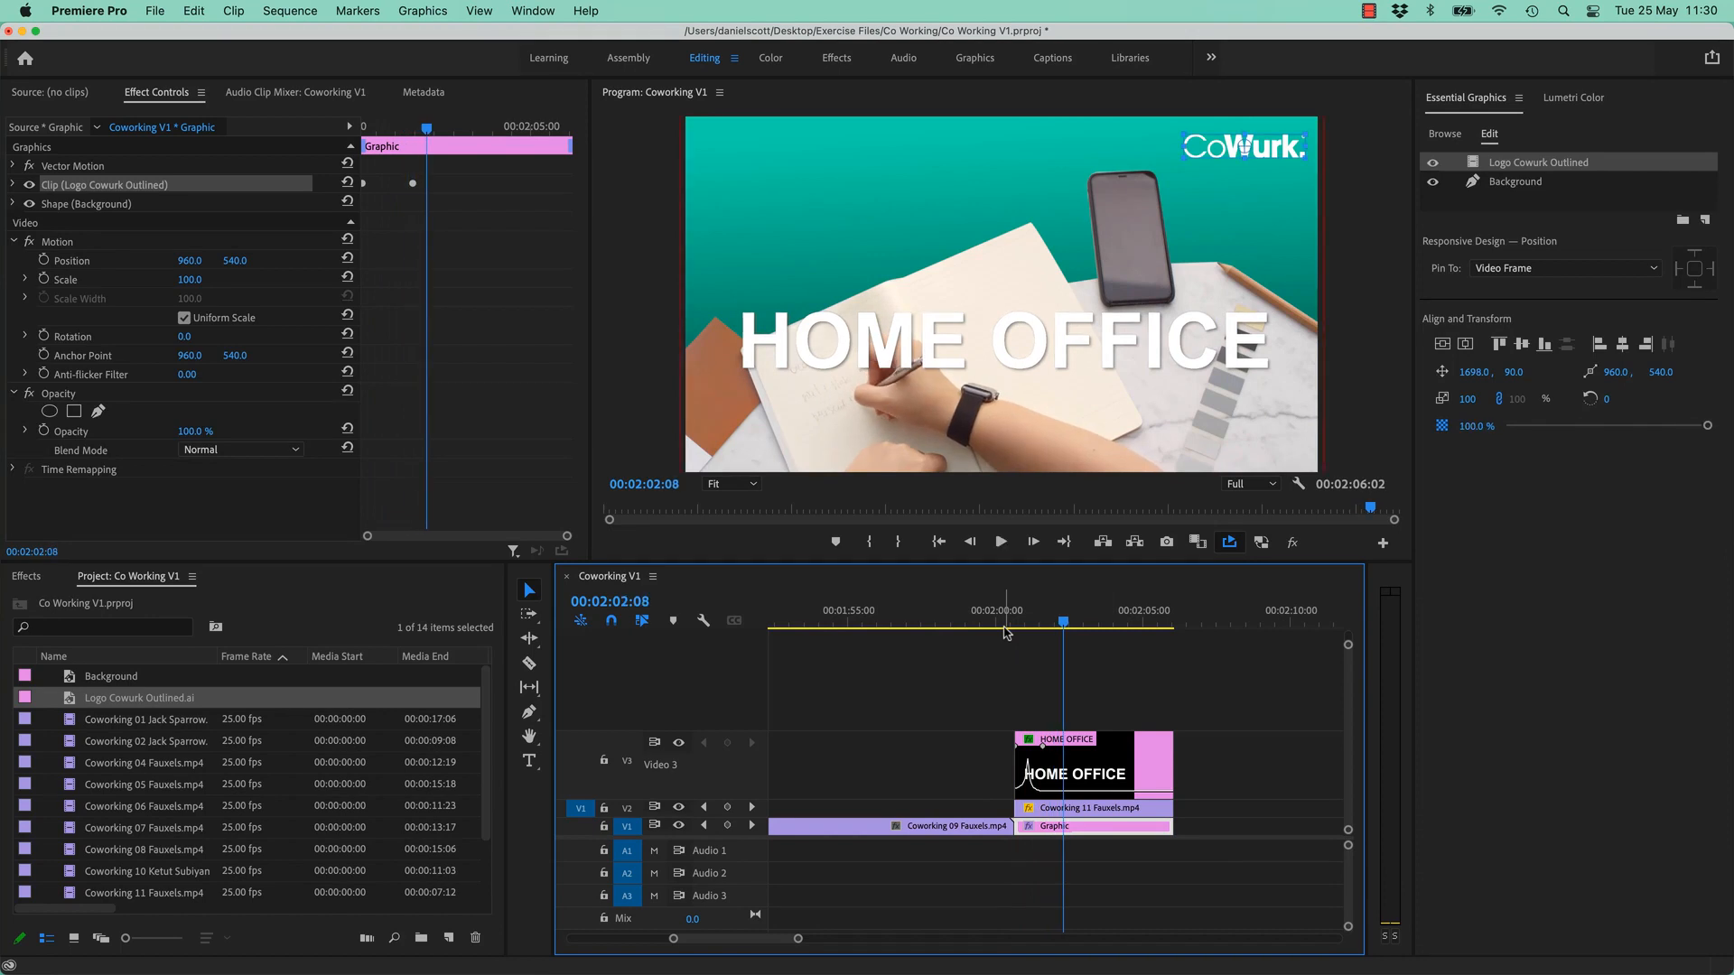
{"action": "left_click", "coordinate": [1003, 627]}
{"action": "key", "text": "space"}
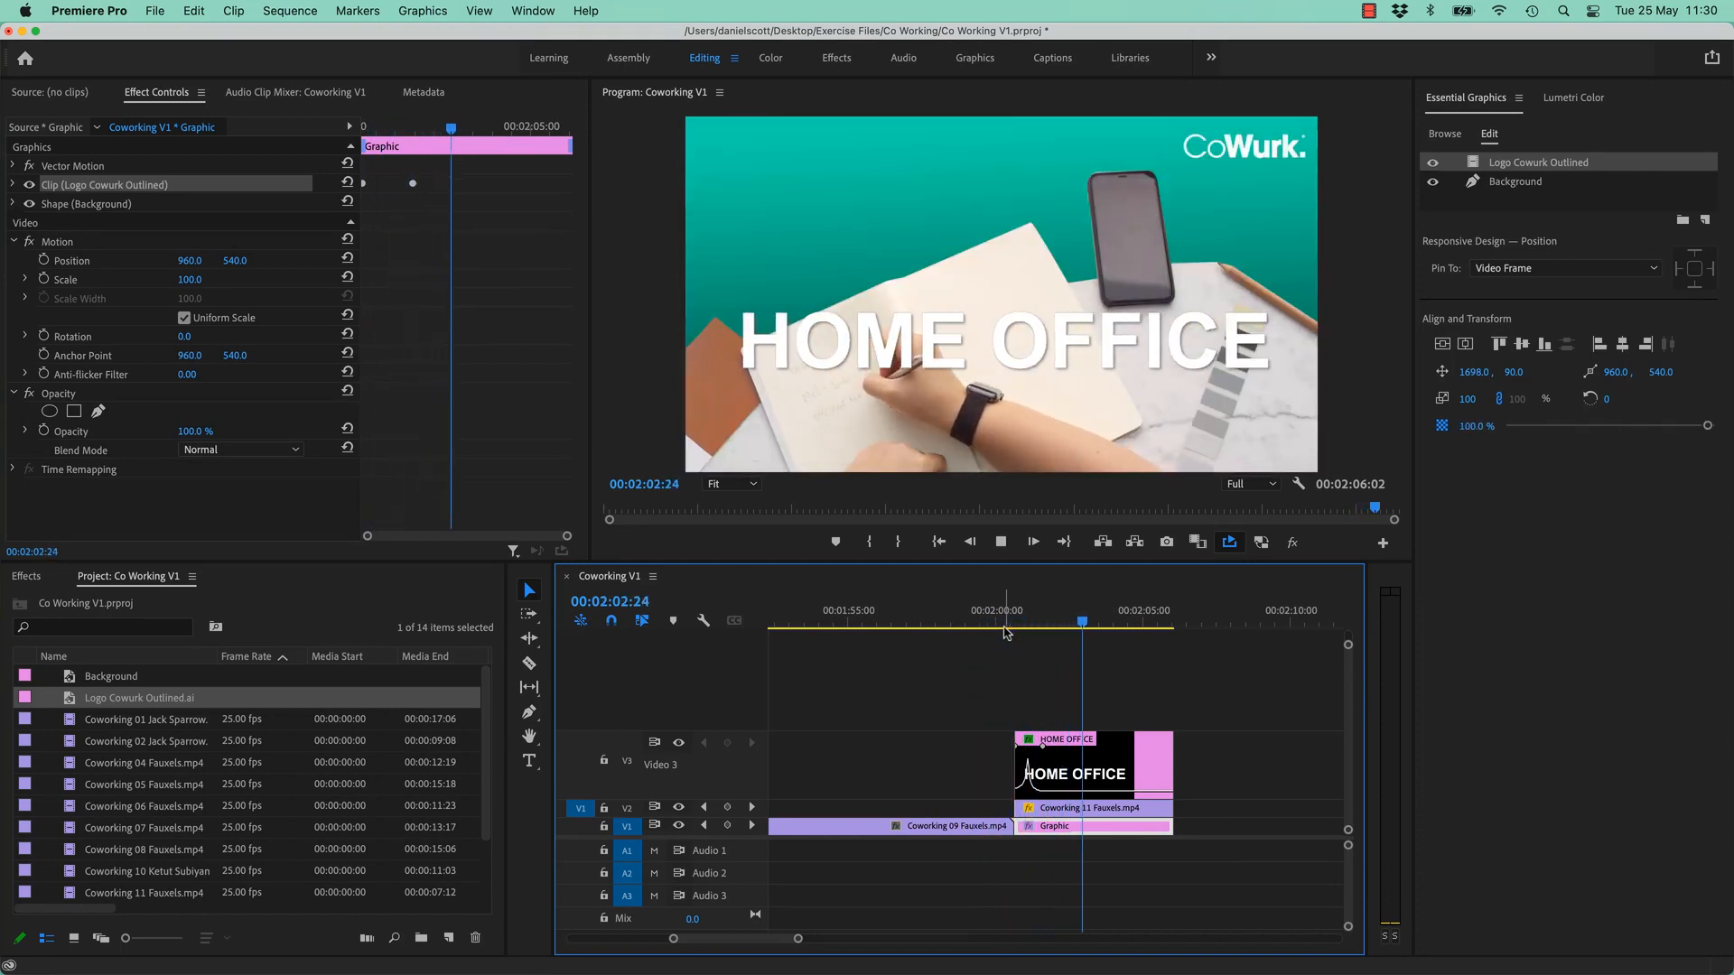
{"action": "key", "text": "space"}
{"action": "left_click_drag", "start_coordinate": [1008, 629], "coordinate": [1035, 628]}
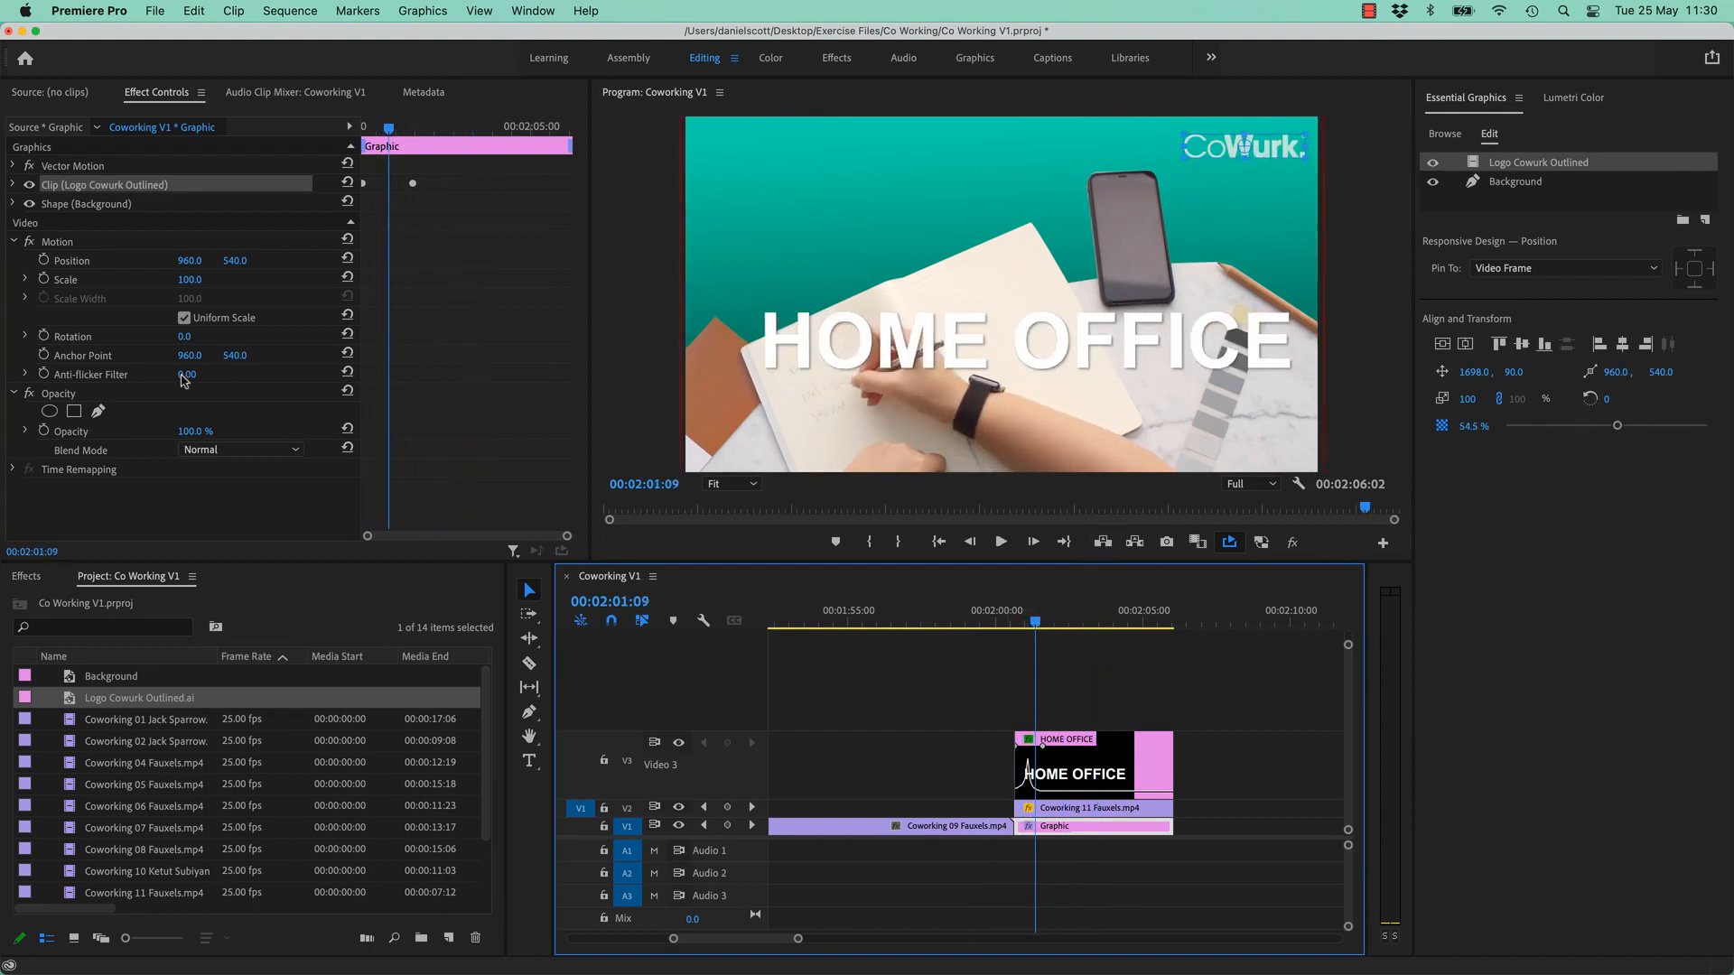
{"action": "key", "text": "super+z"}
{"action": "key", "text": "super+z"}
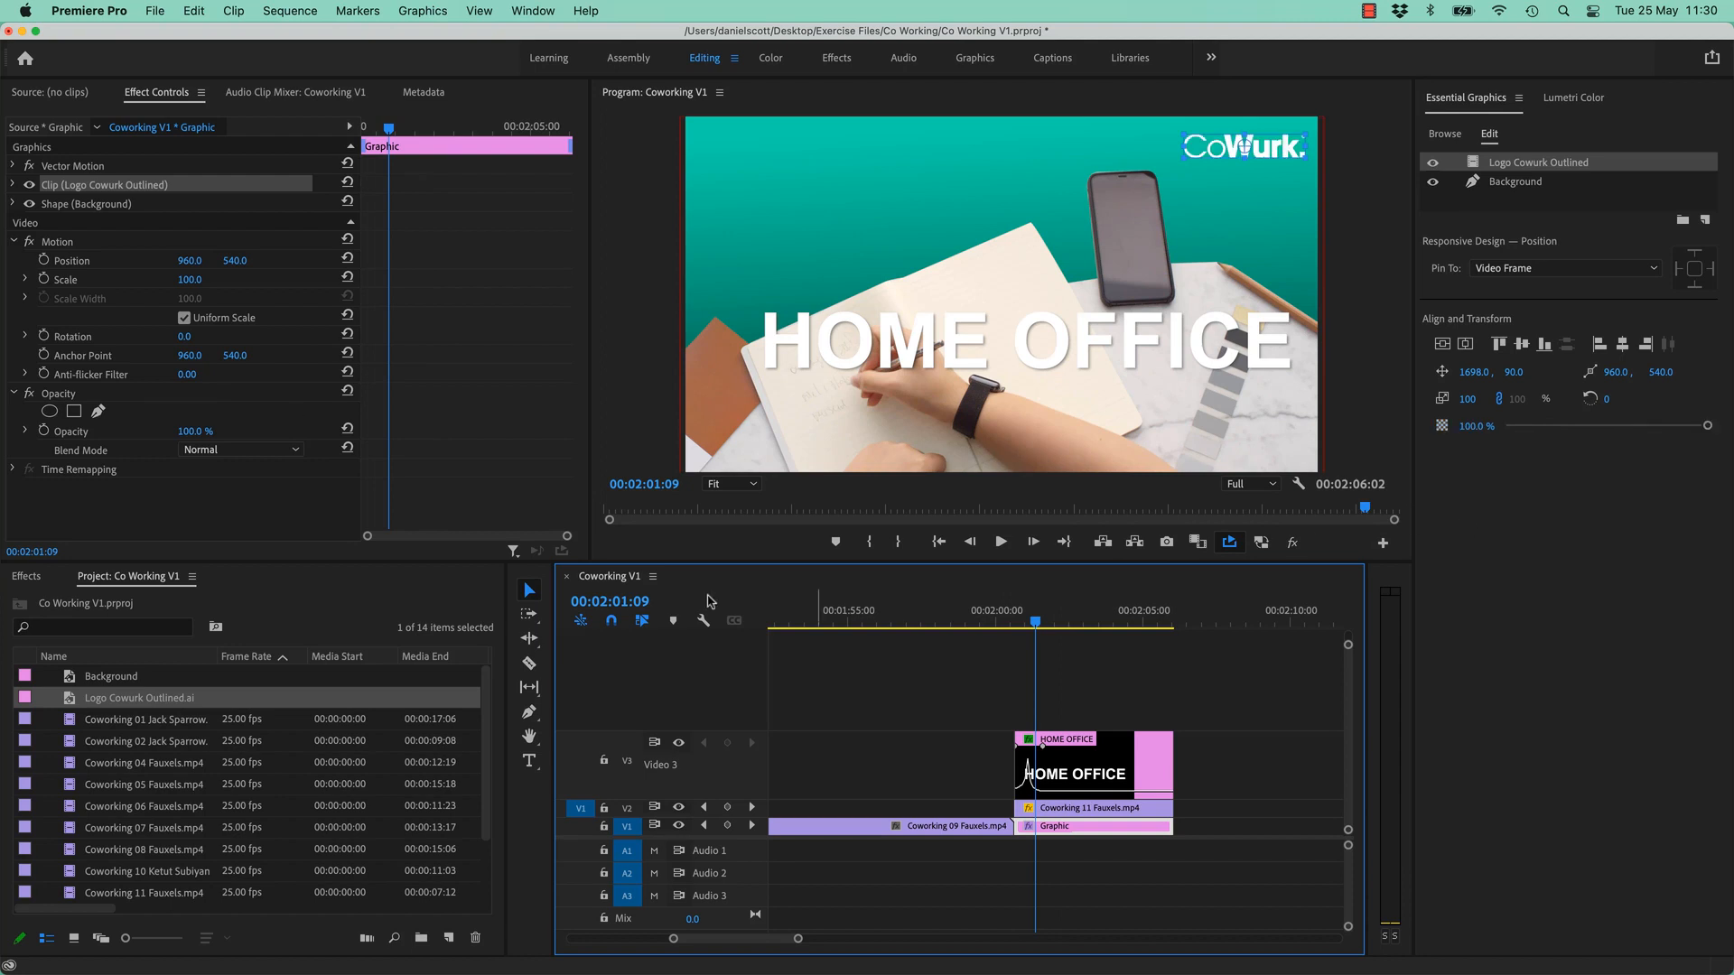
{"action": "left_click_drag", "start_coordinate": [1037, 623], "coordinate": [1014, 623]}
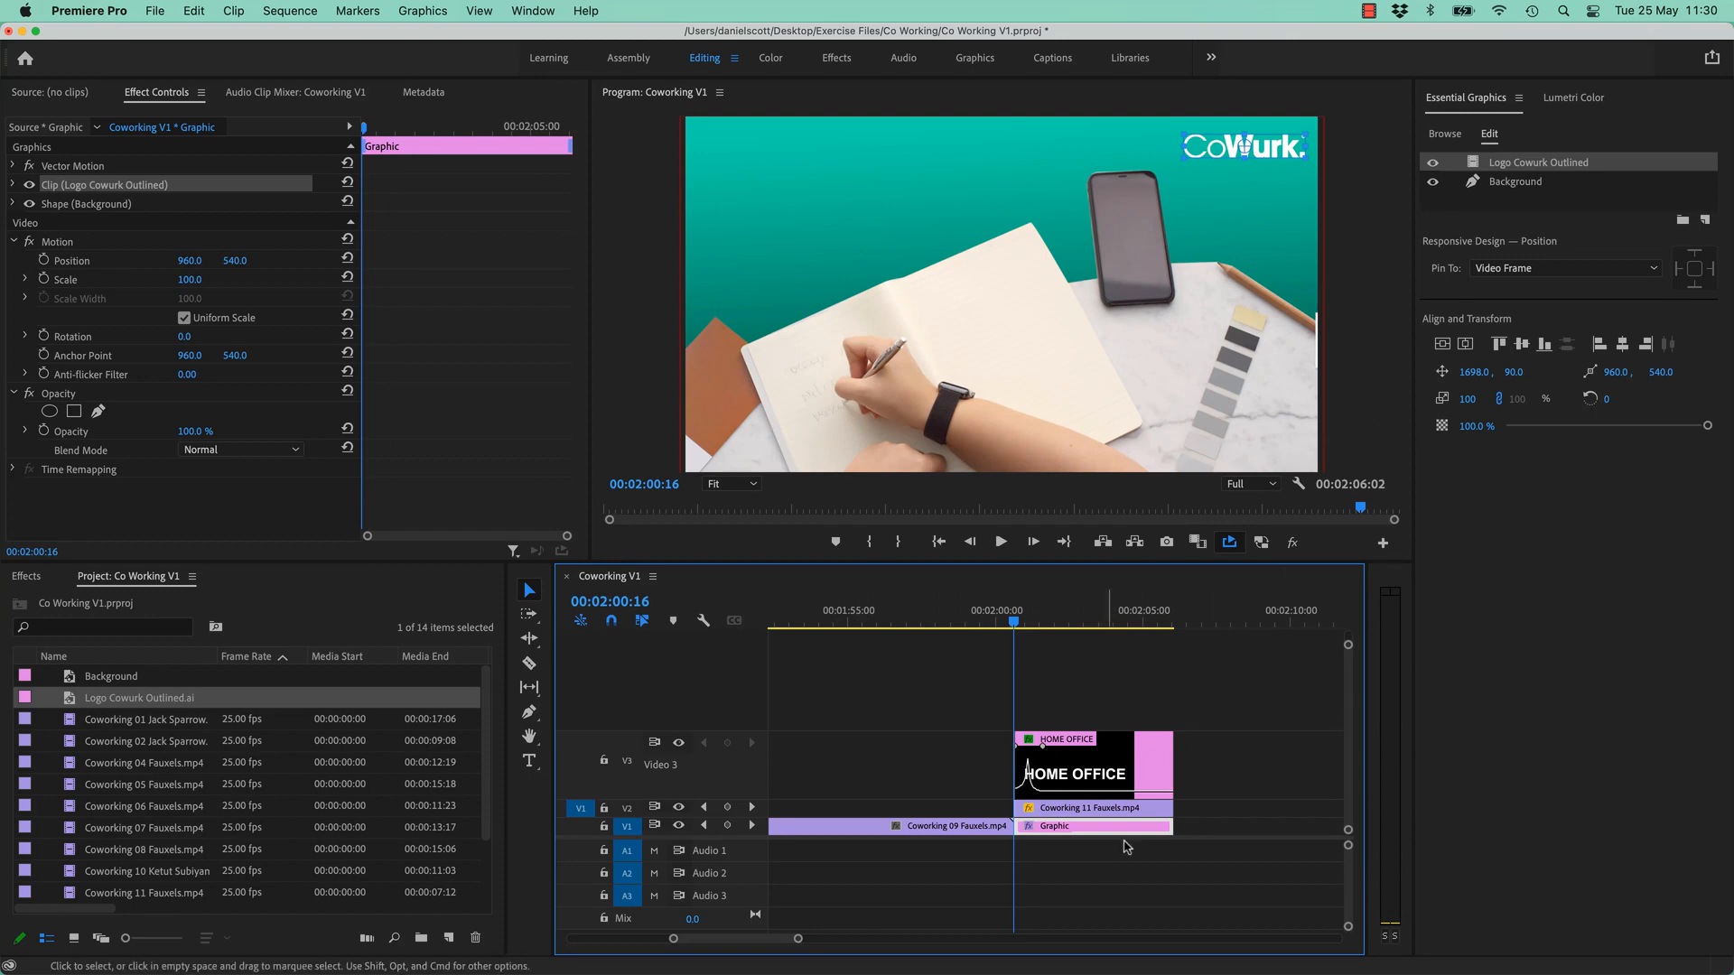
- Collapse the Graphic clip's Motion and Opacity properties in Effect Controls
{"action": "double_click", "coordinate": [1555, 162]}
{"action": "left_click", "coordinate": [1613, 168]}
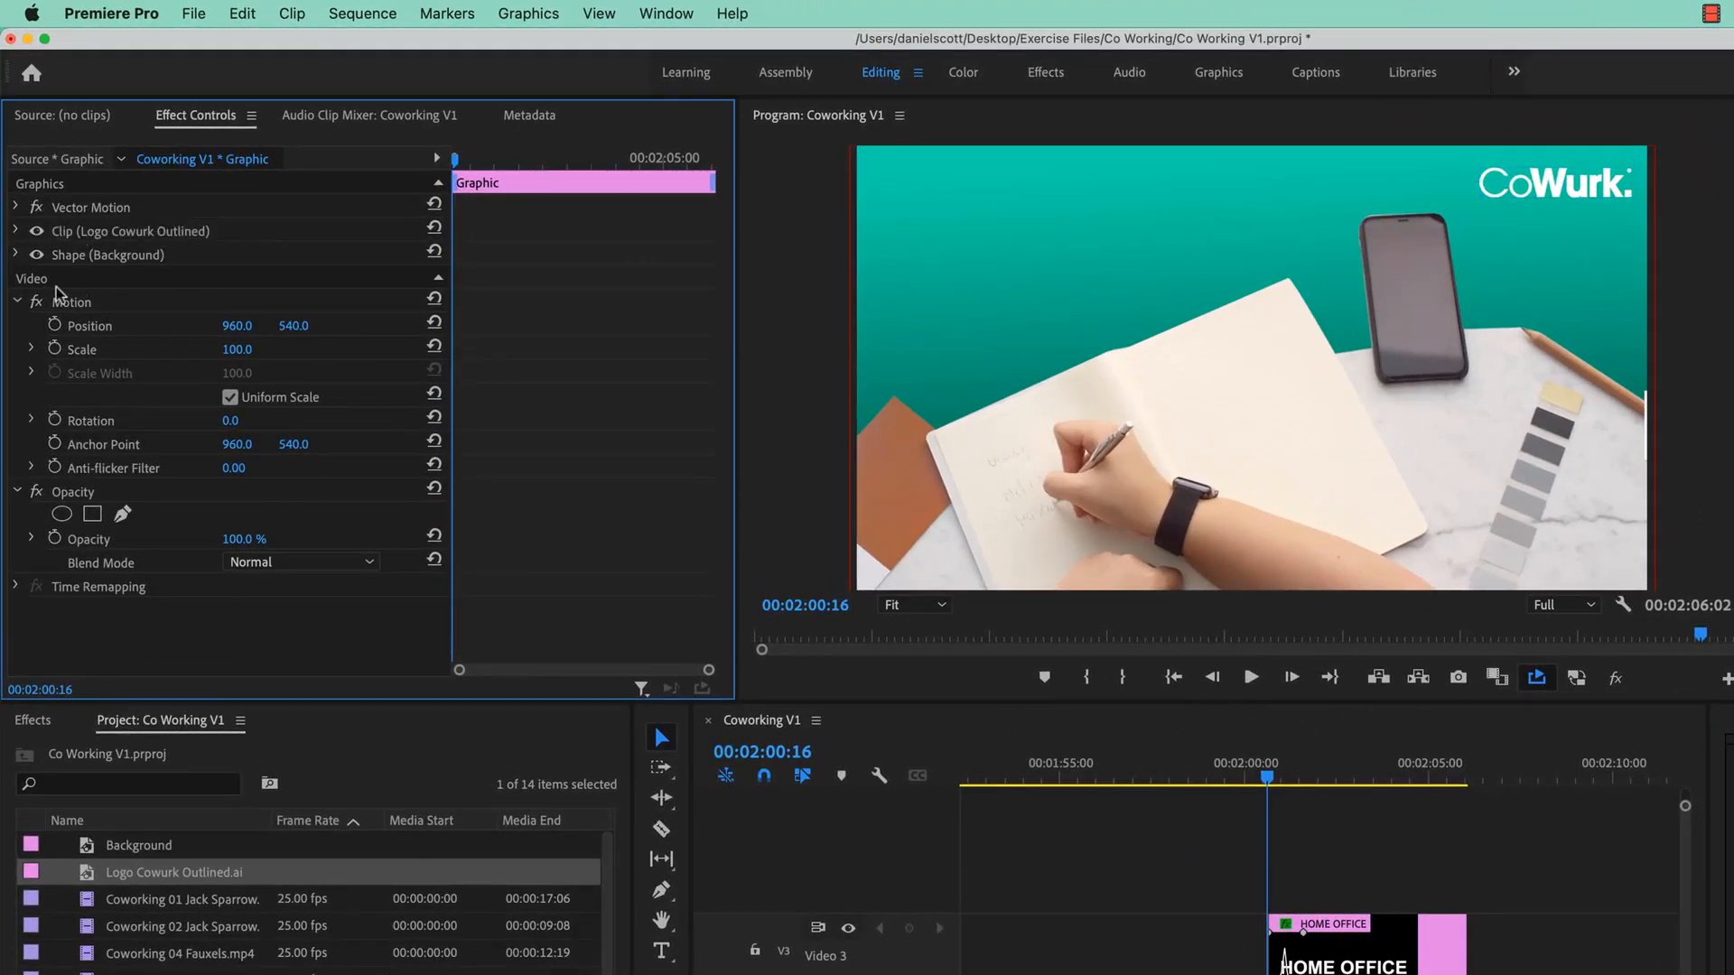
{"action": "left_click", "coordinate": [17, 302]}
{"action": "left_click", "coordinate": [17, 326]}
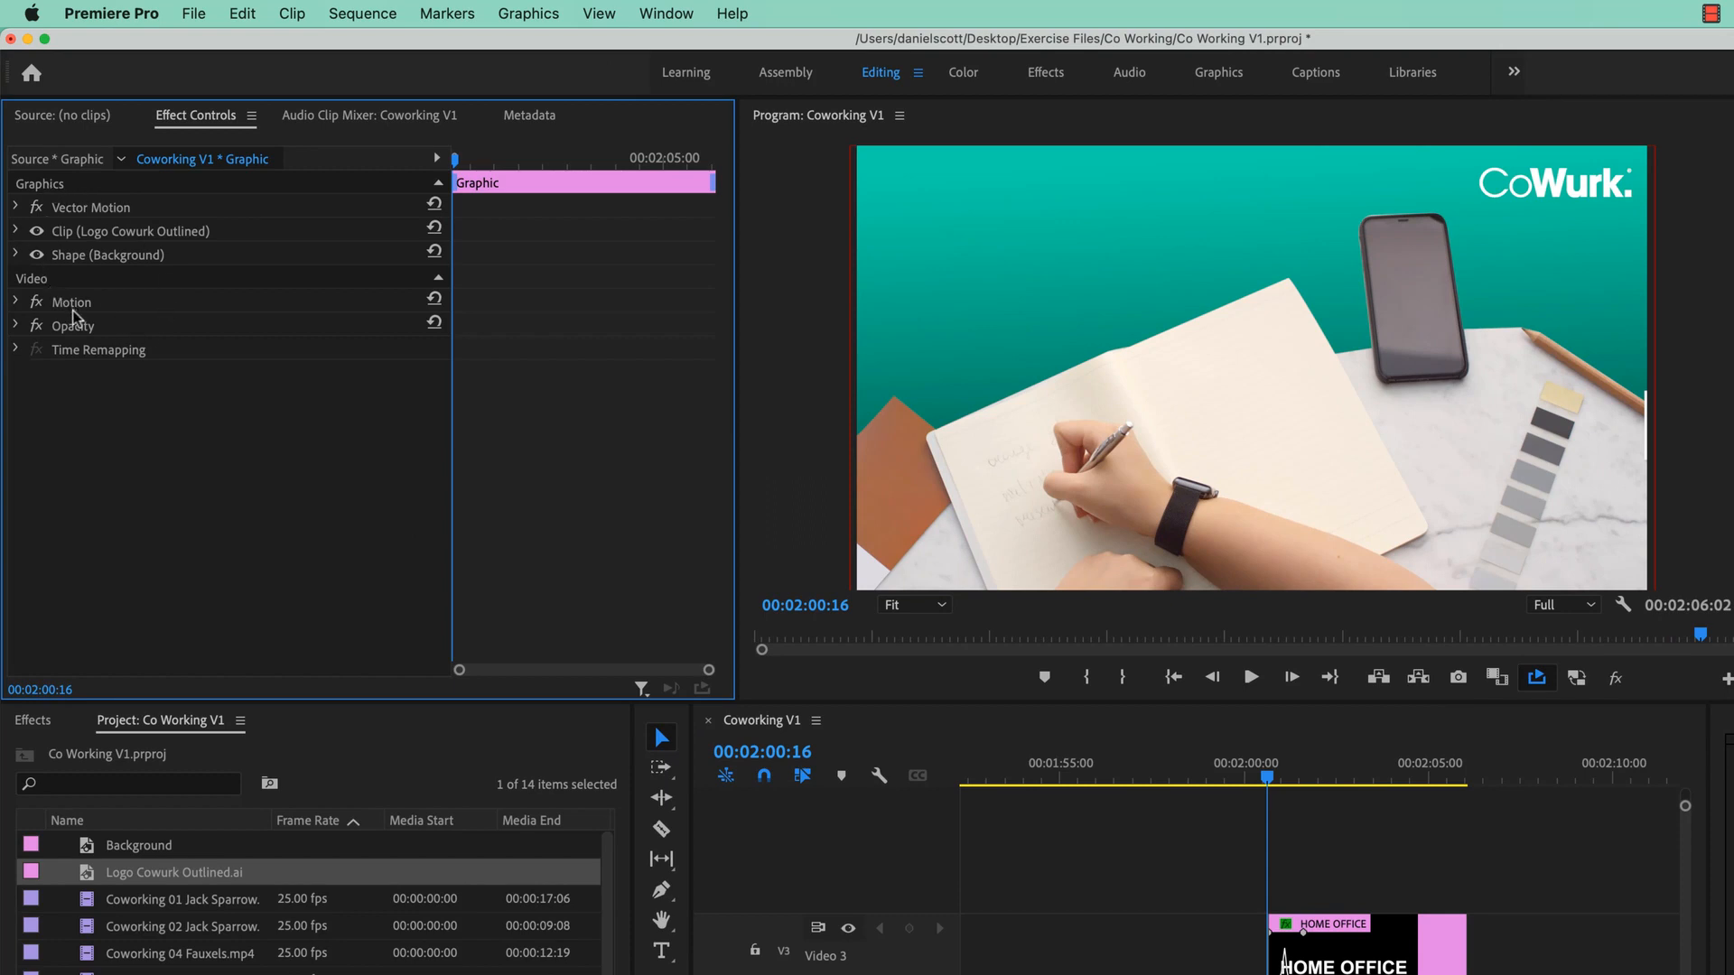
{"action": "left_click", "coordinate": [16, 327]}
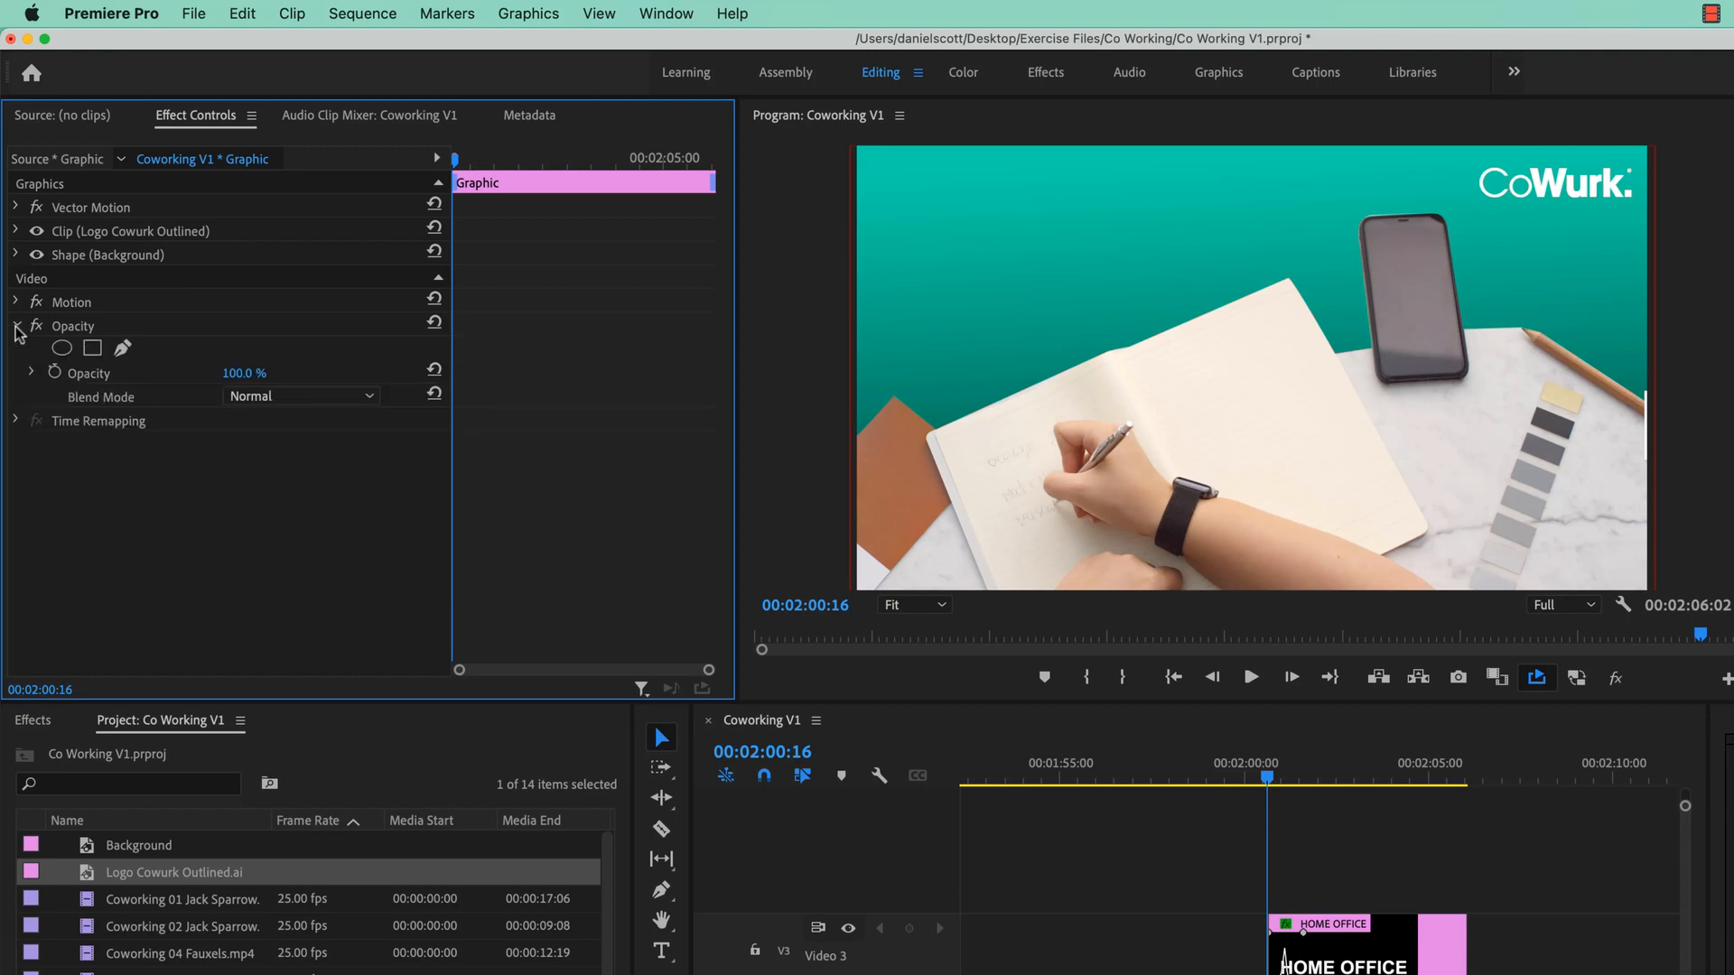
{"action": "left_click", "coordinate": [16, 328]}
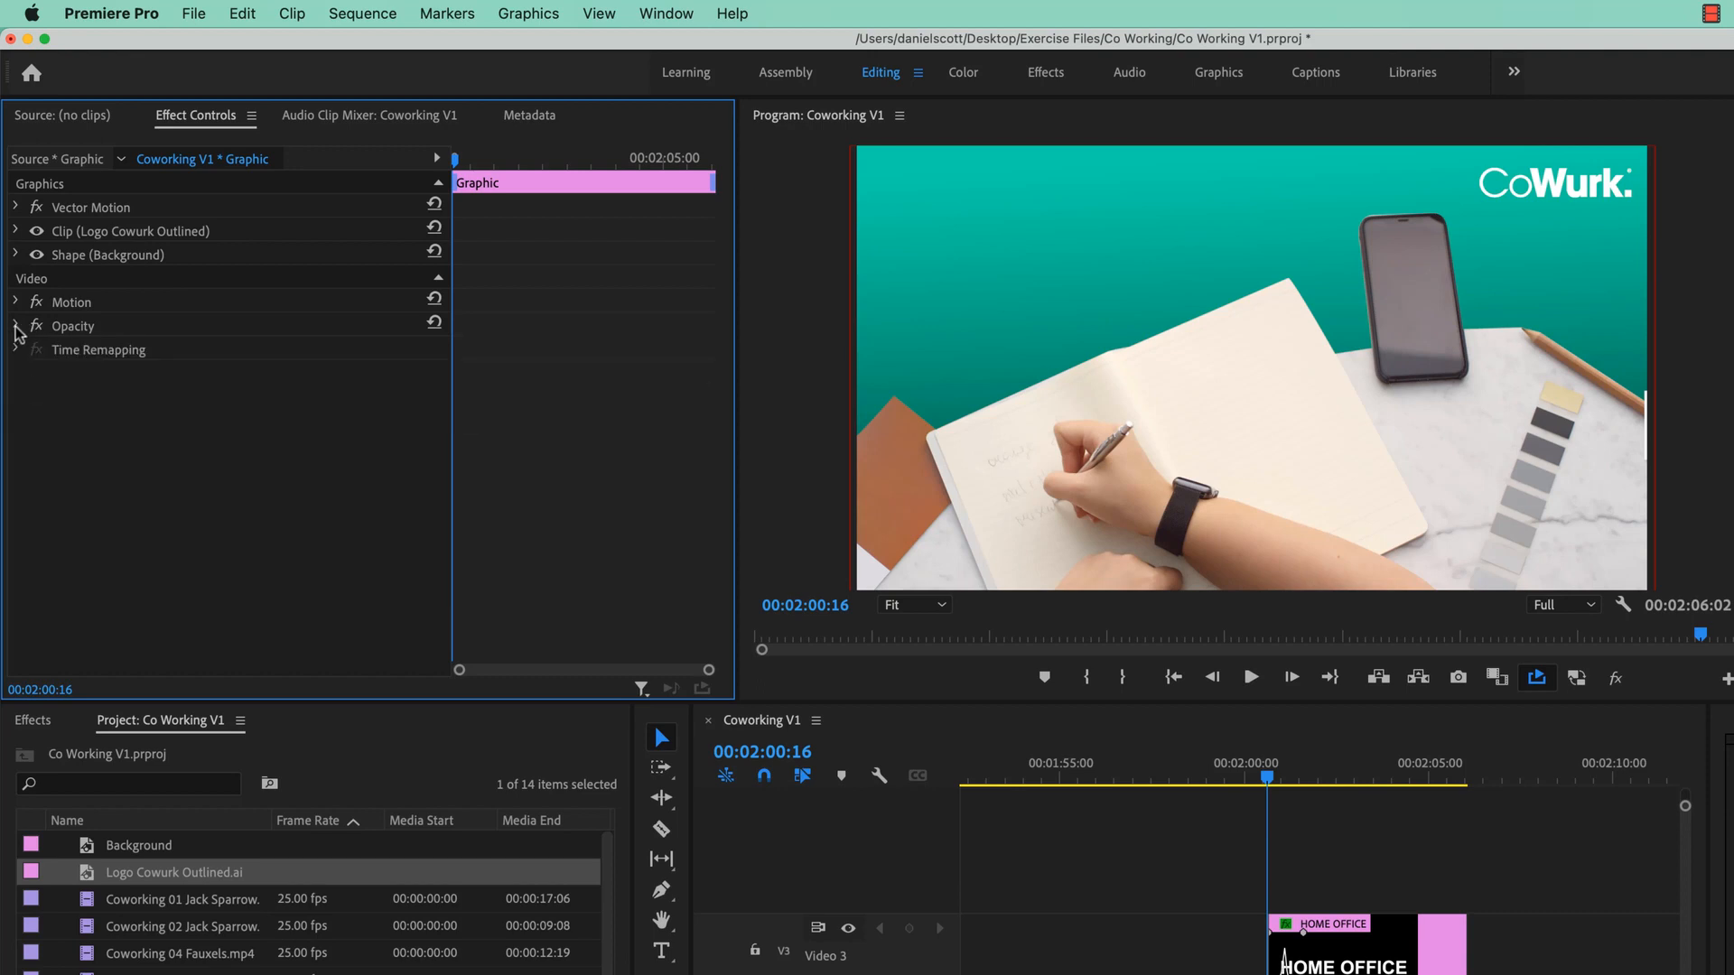
- Select the Vector Motion effect and inspect its properties, leaving them hidden
{"action": "left_click", "coordinate": [96, 209]}
{"action": "left_click", "coordinate": [17, 208]}
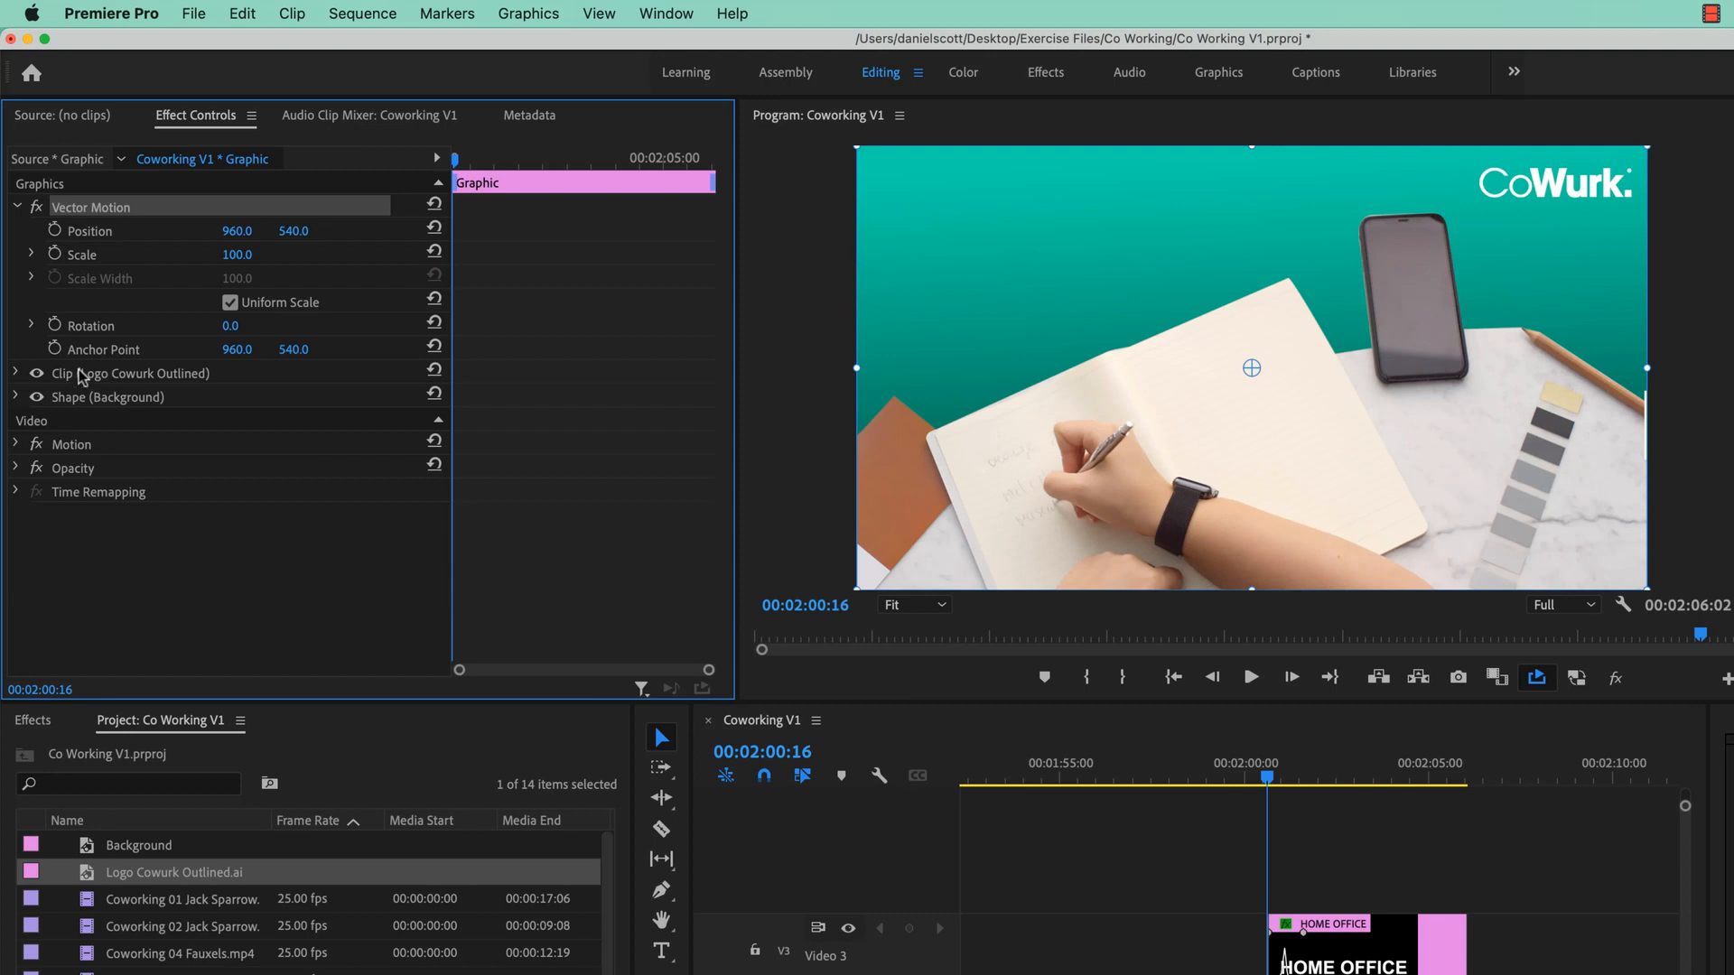
{"action": "left_click", "coordinate": [15, 208]}
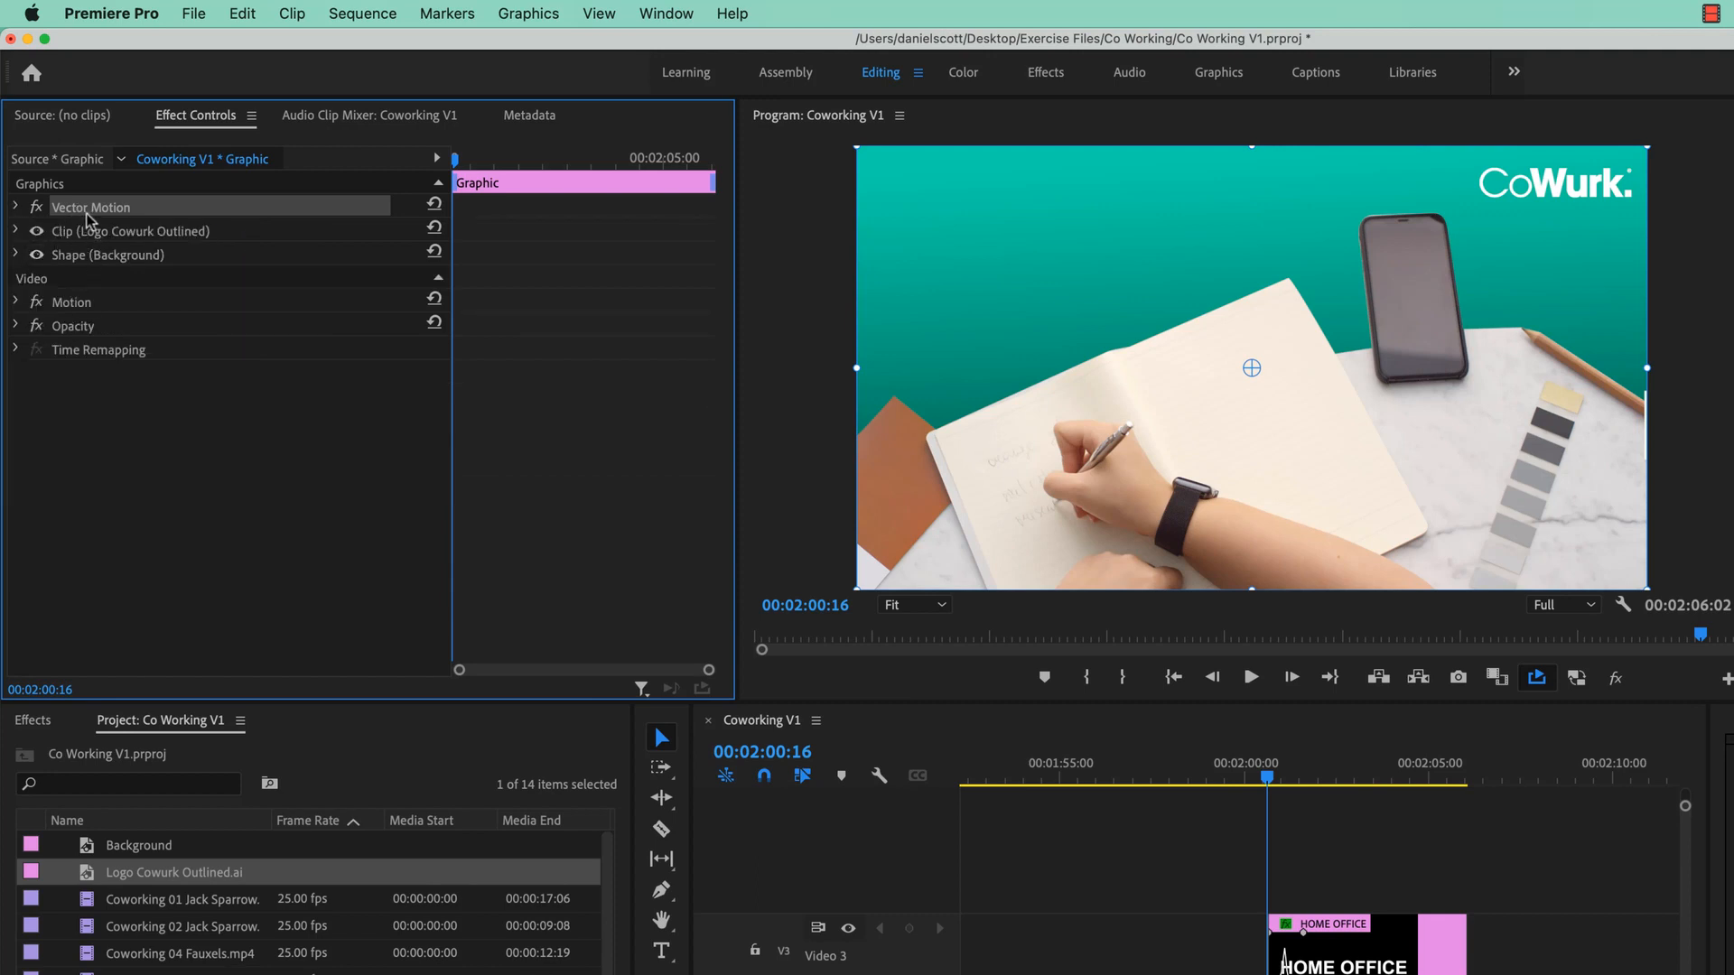
{"action": "left_click", "coordinate": [16, 207]}
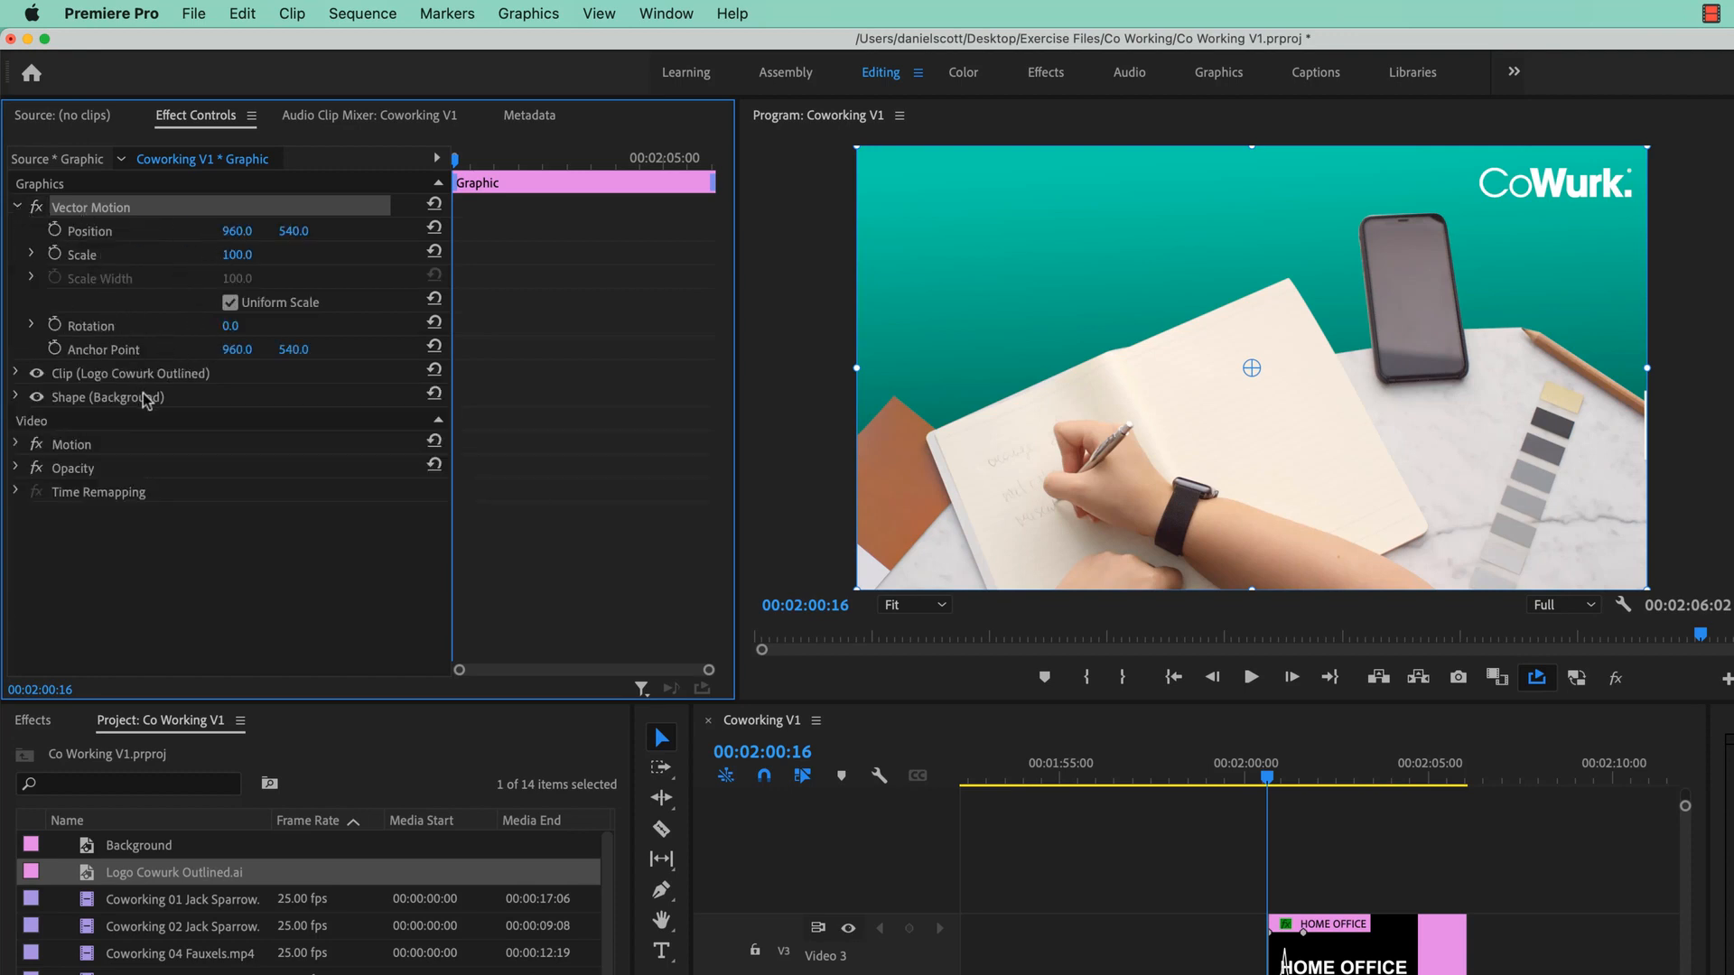
{"action": "left_click", "coordinate": [17, 208]}
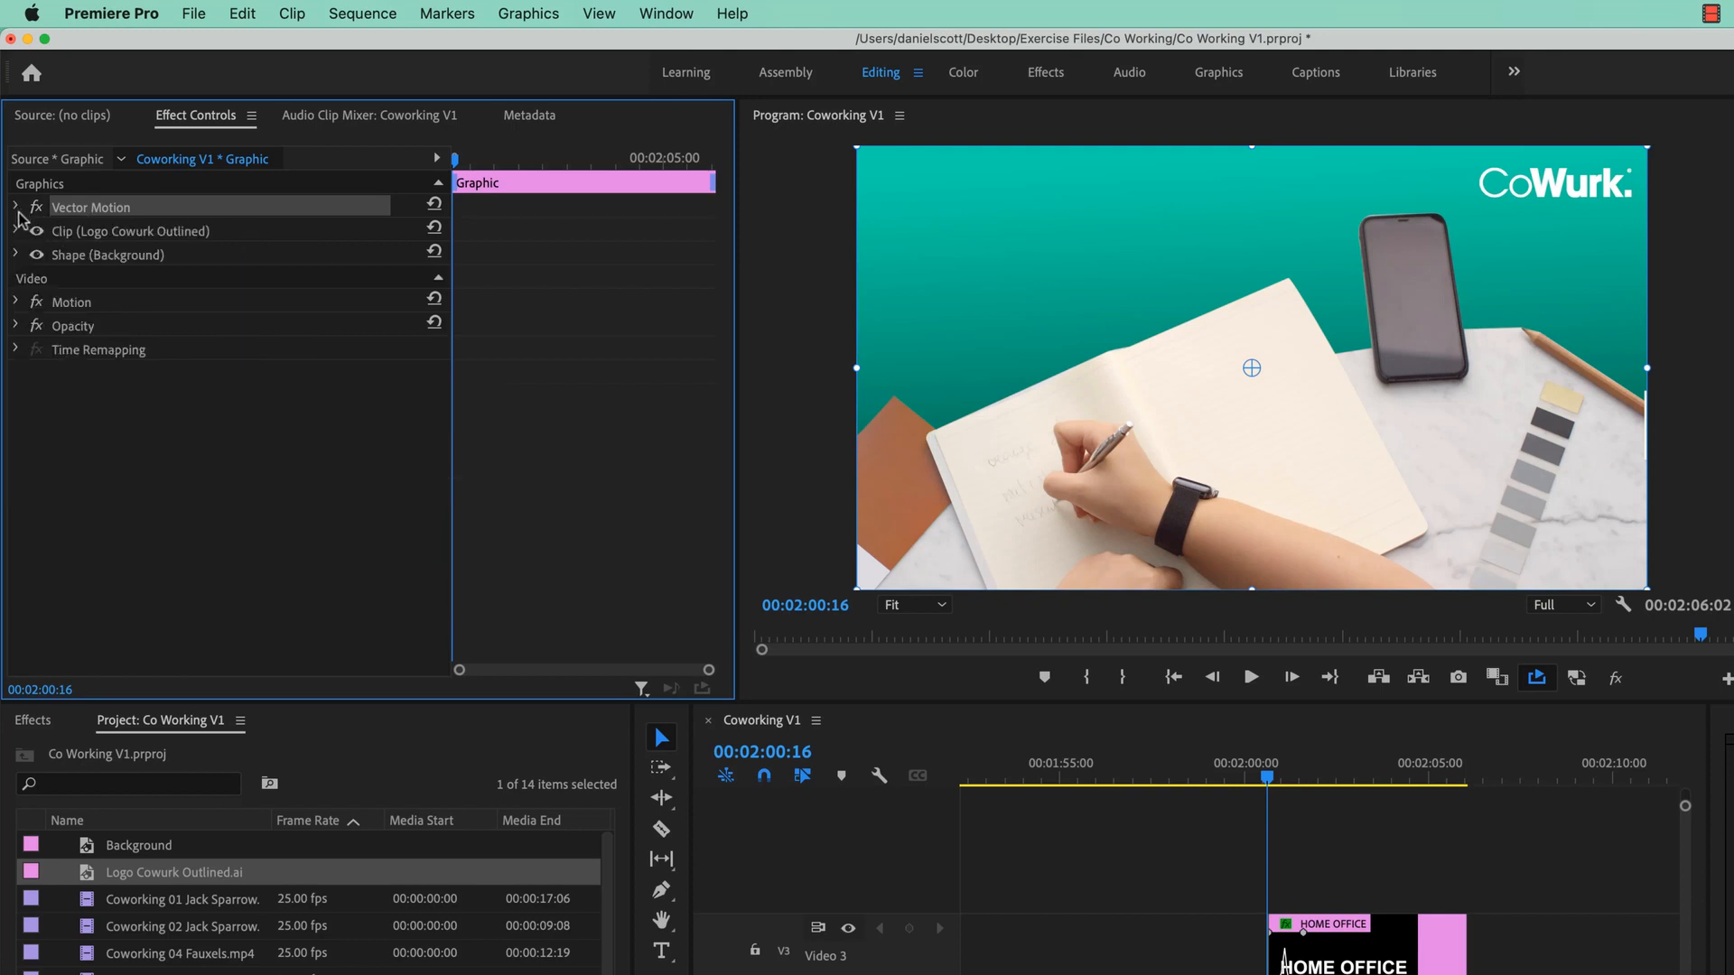
- Test lowering the graphic's opacity, restore it to 100%, and fold Opacity away
{"action": "left_click", "coordinate": [20, 329]}
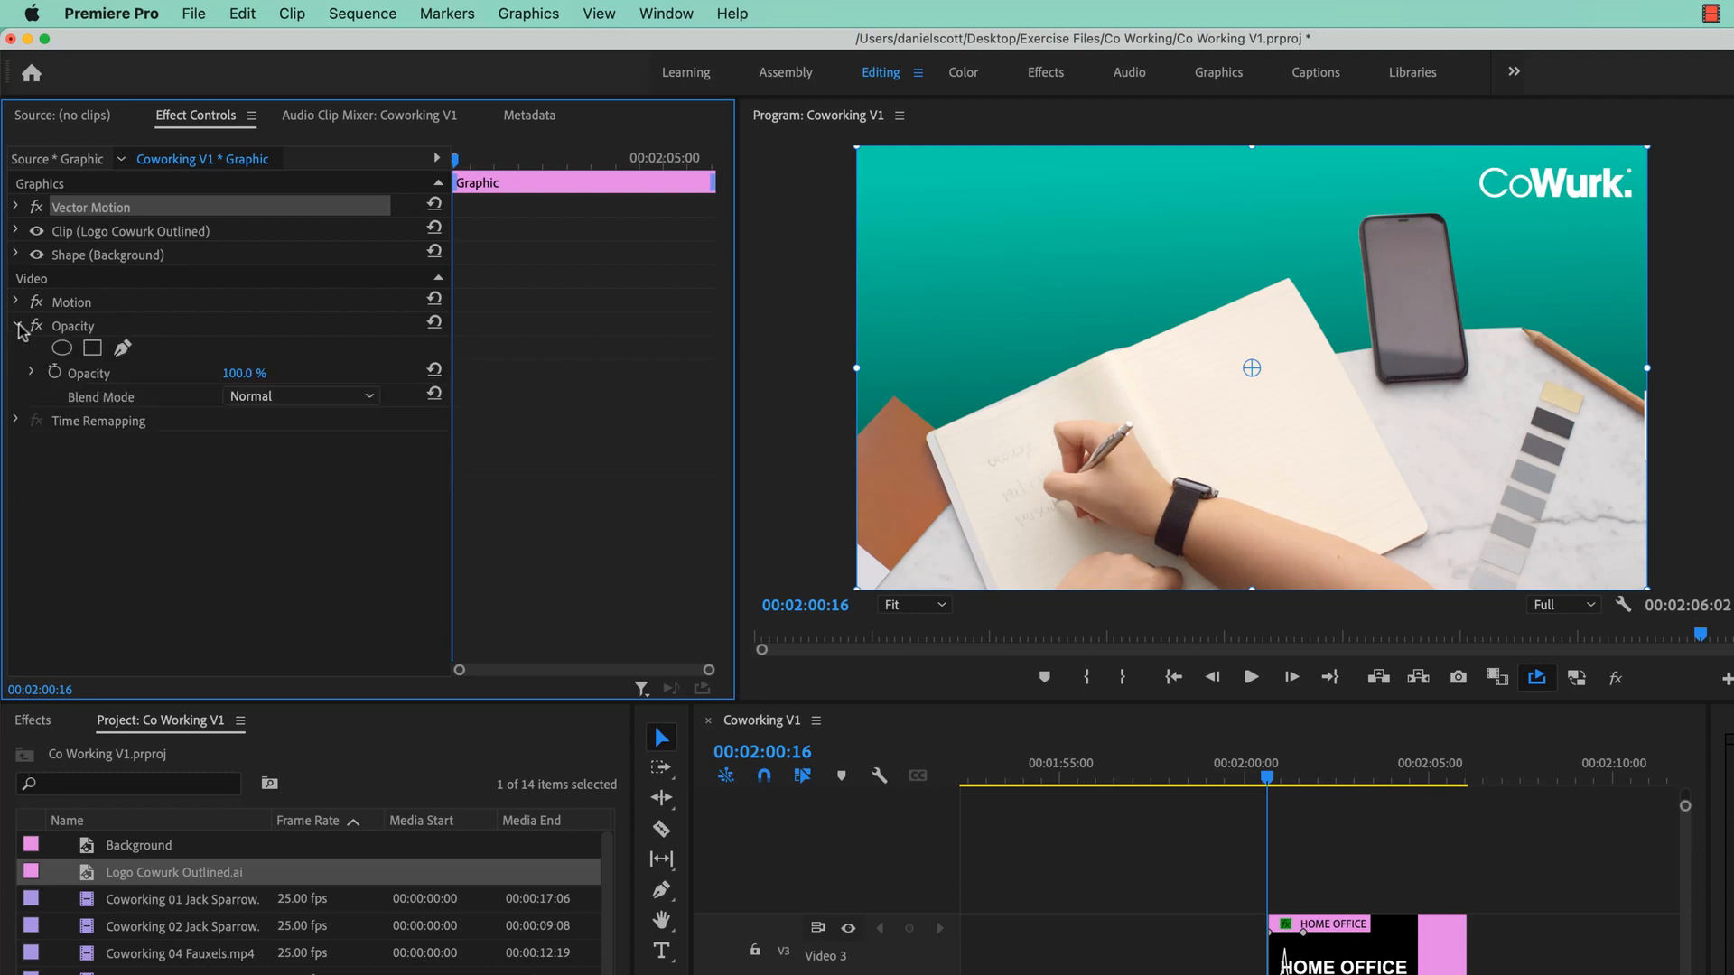
{"action": "mouse_move", "coordinate": [237, 373]}
{"action": "left_mouse_down"}
{"action": "mouse_move", "coordinate": [162, 373]}
{"action": "mouse_move", "coordinate": [271, 373]}
{"action": "mouse_move", "coordinate": [258, 365]}
{"action": "left_mouse_up"}
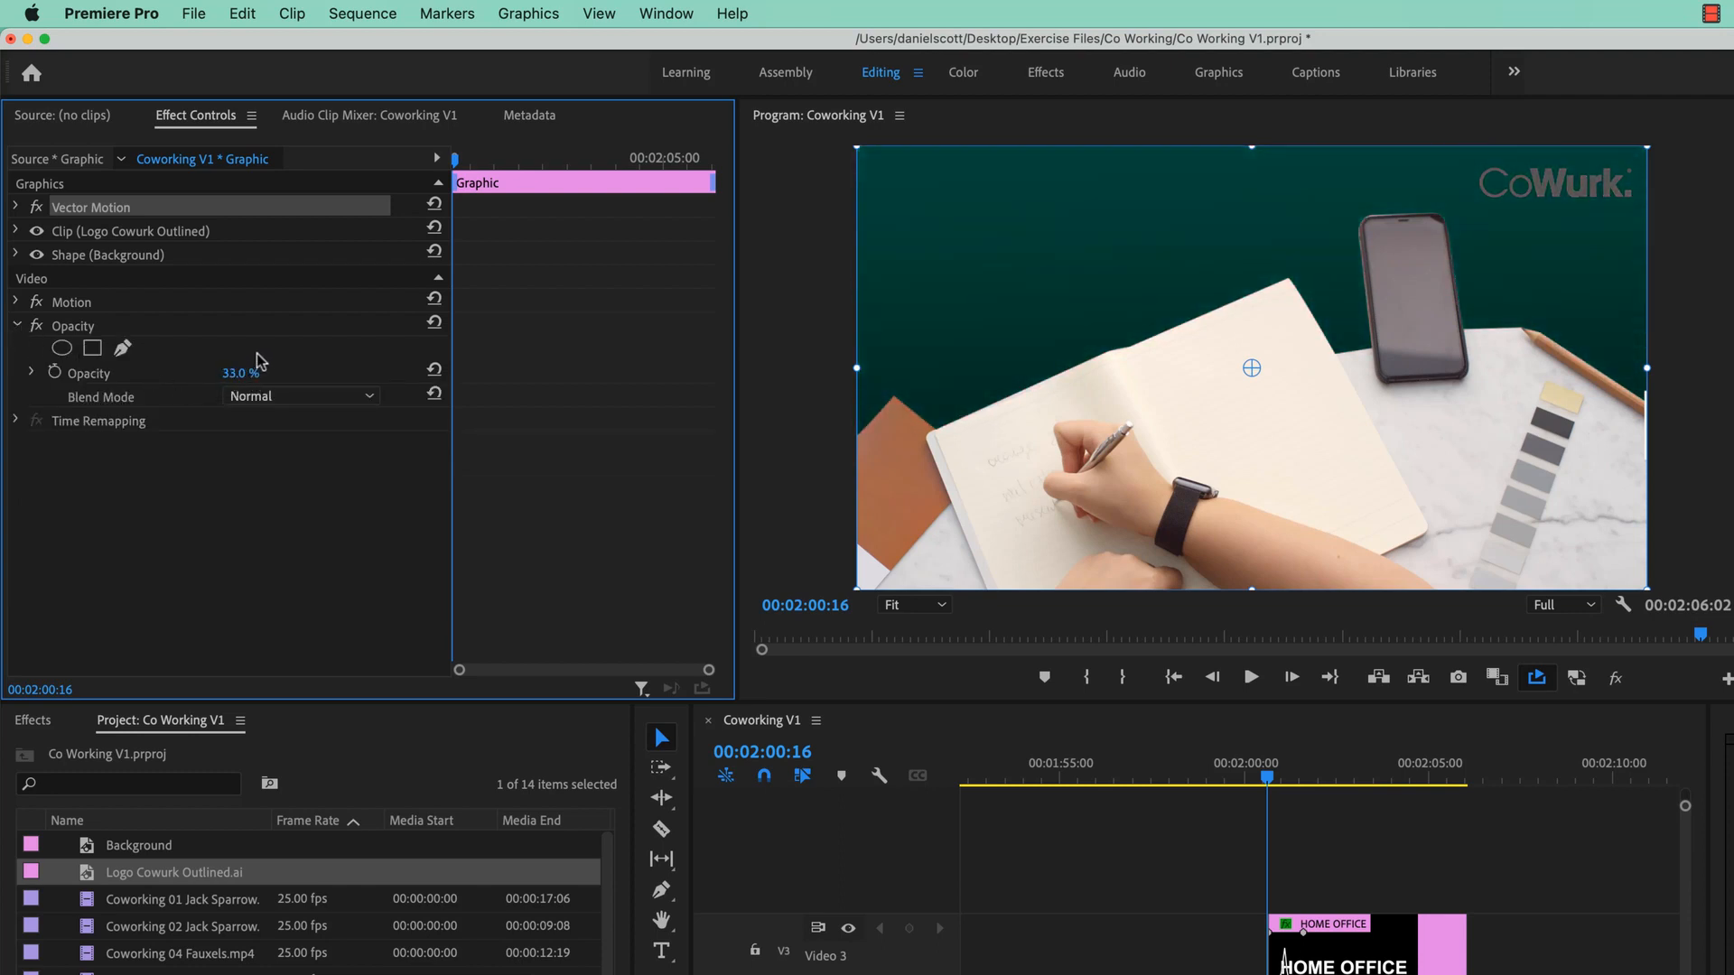
{"action": "key", "text": "super+z"}
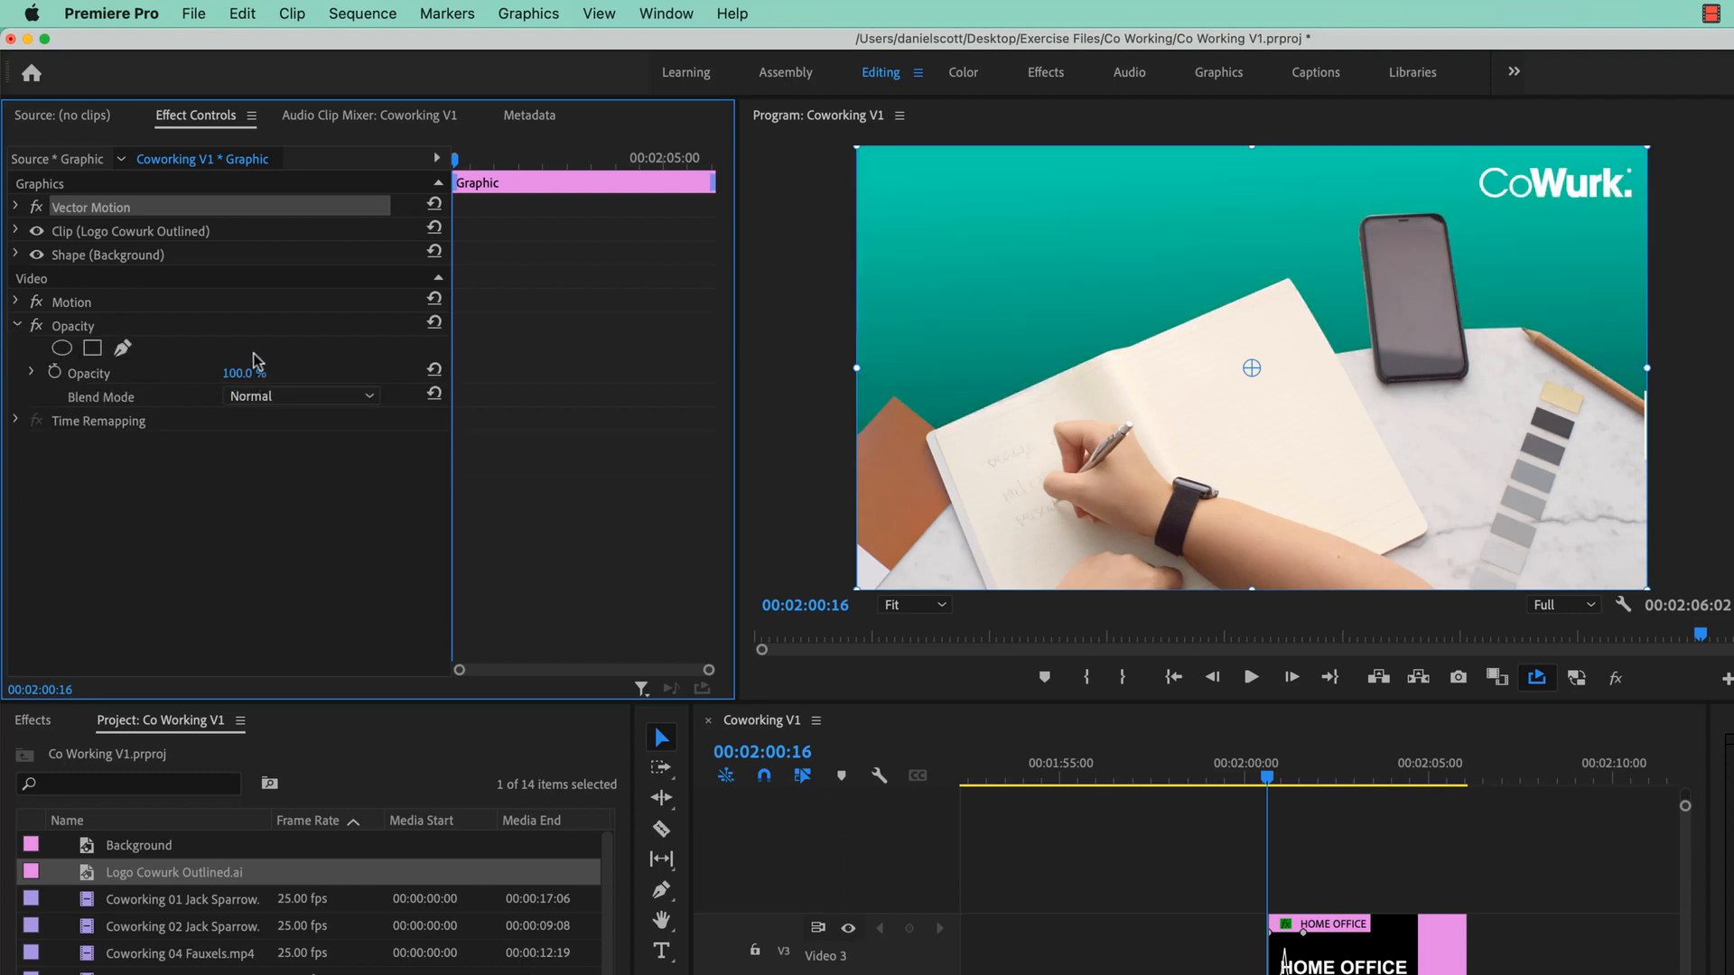
{"action": "left_click", "coordinate": [13, 329]}
{"action": "left_click", "coordinate": [14, 327]}
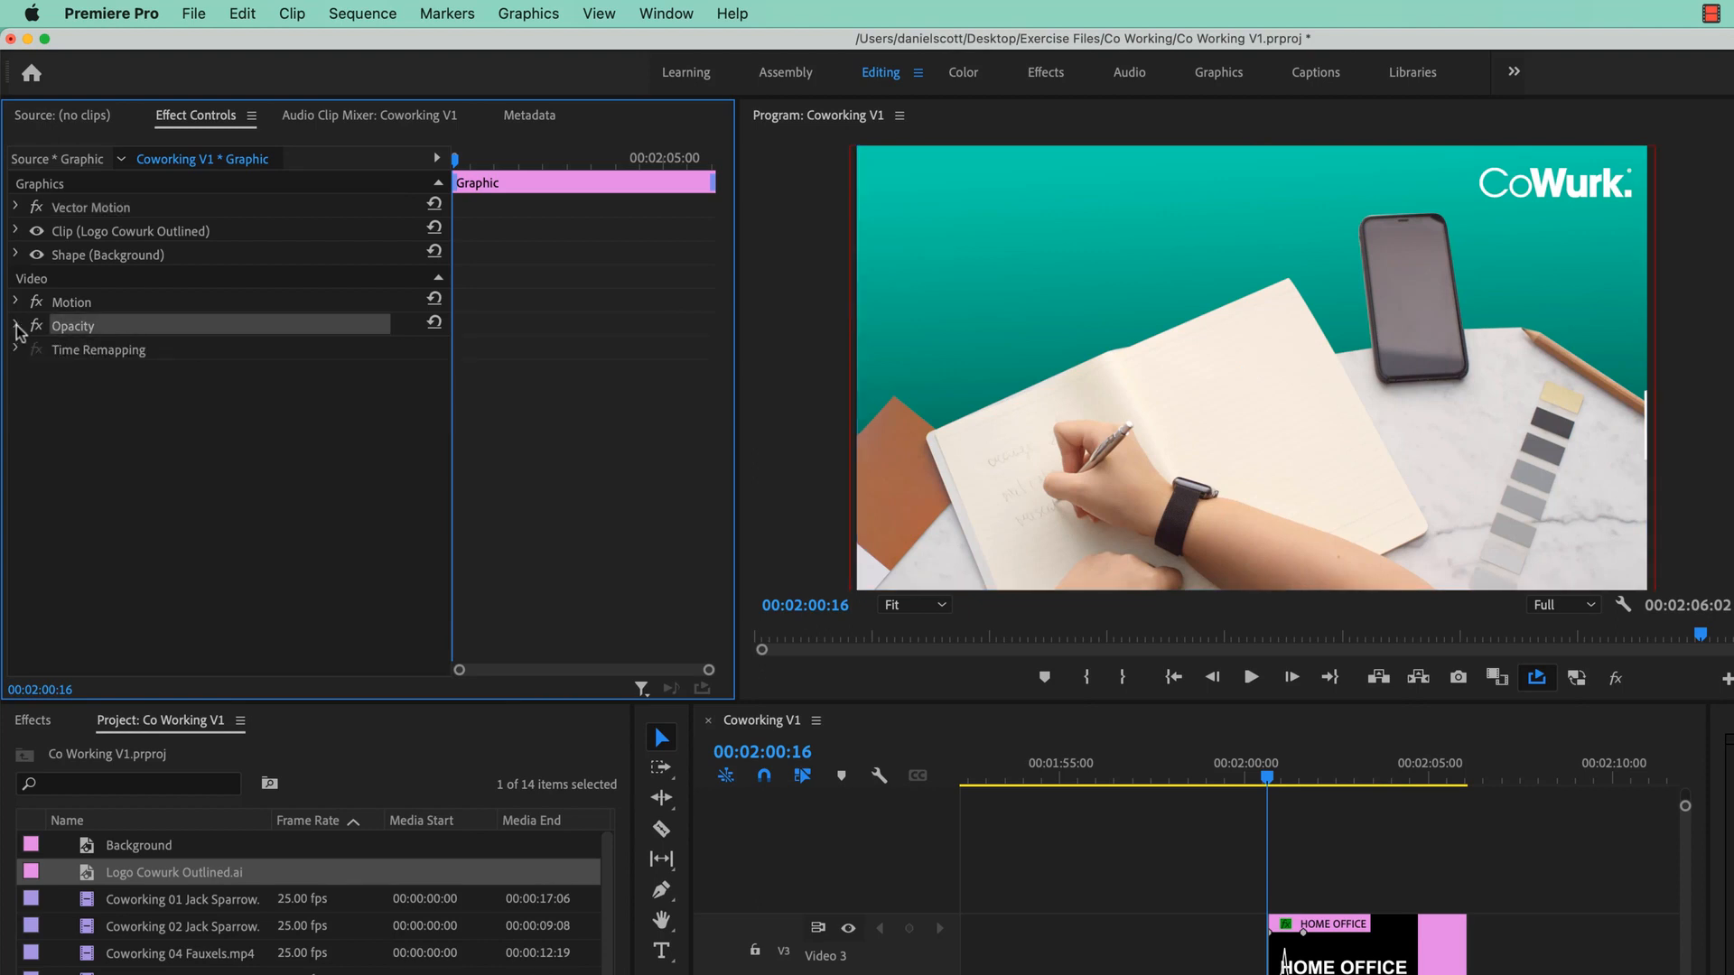
{"action": "left_click", "coordinate": [95, 257]}
- Turn on opacity keyframing for the CoWurk logo layer at the graphic's start
{"action": "left_click", "coordinate": [111, 235]}
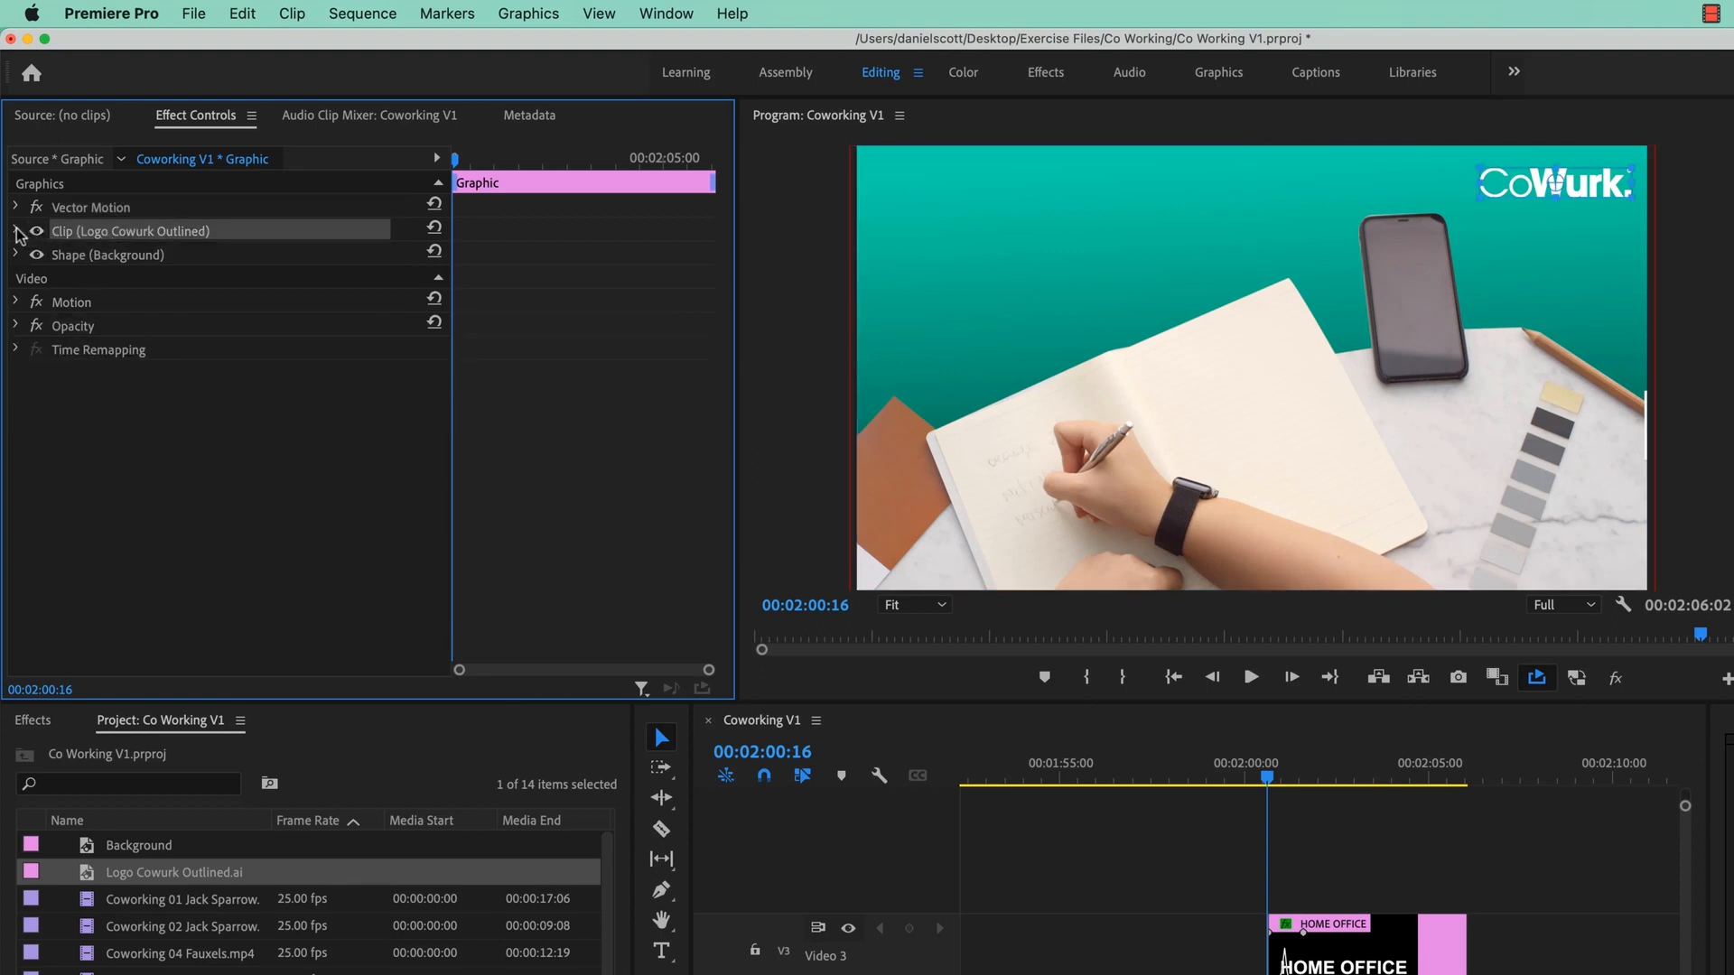
{"action": "left_click", "coordinate": [16, 231]}
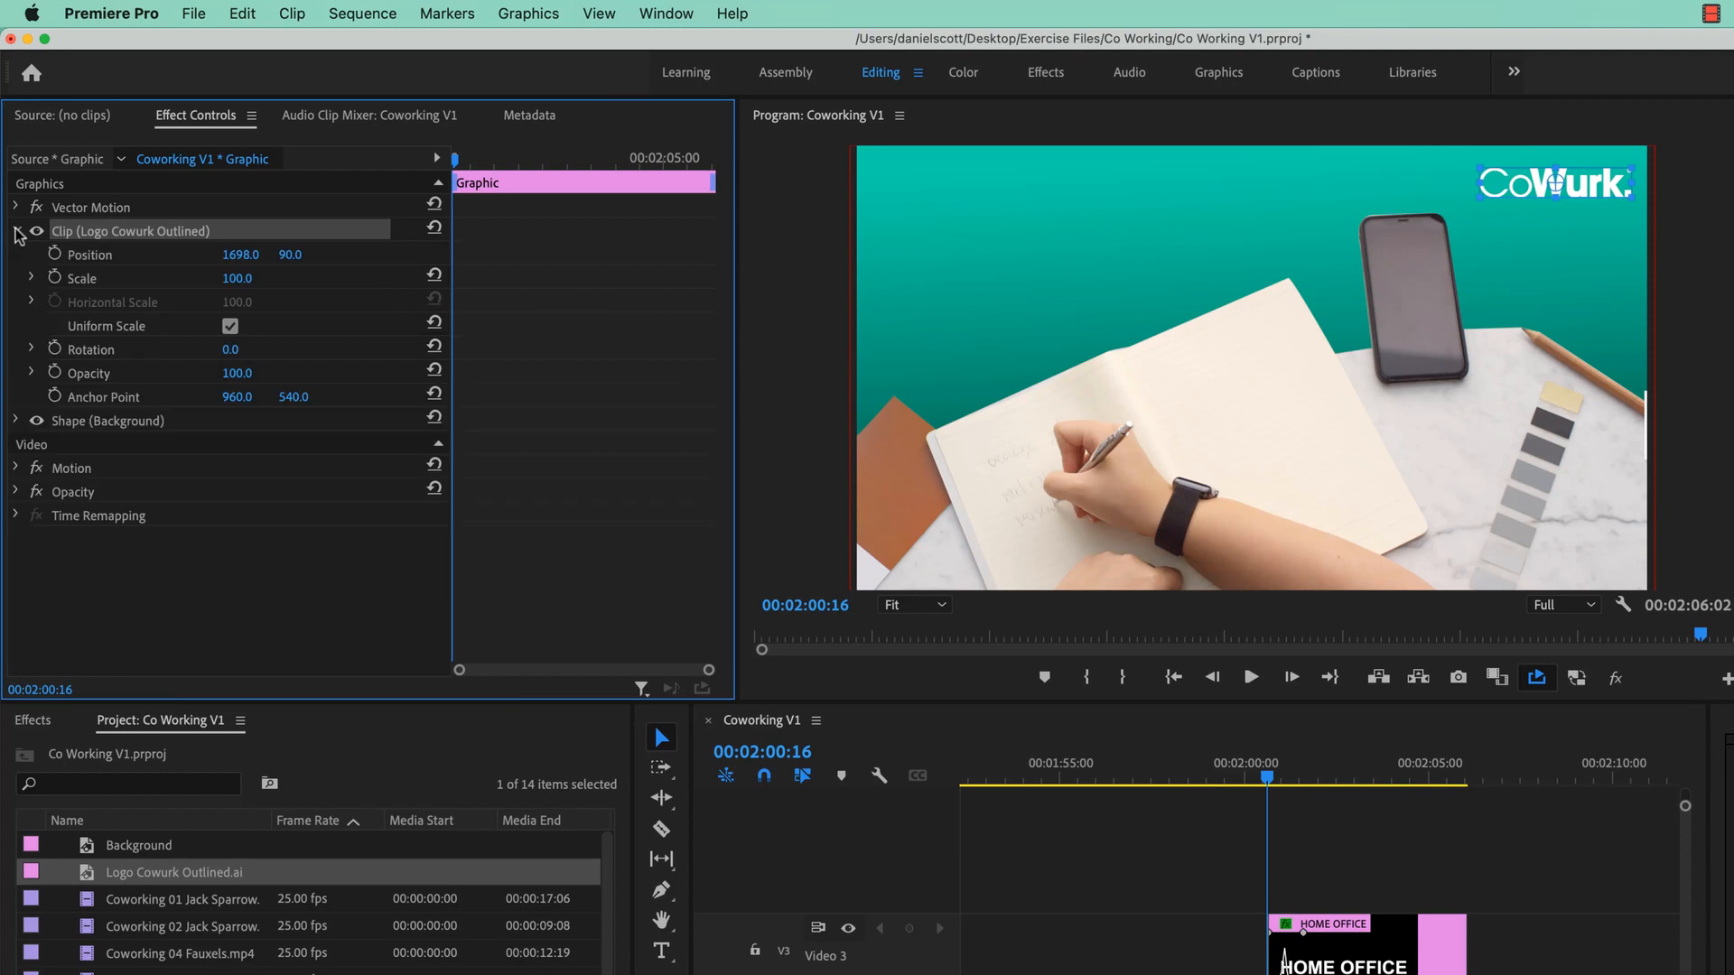
{"action": "left_click", "coordinate": [55, 375]}
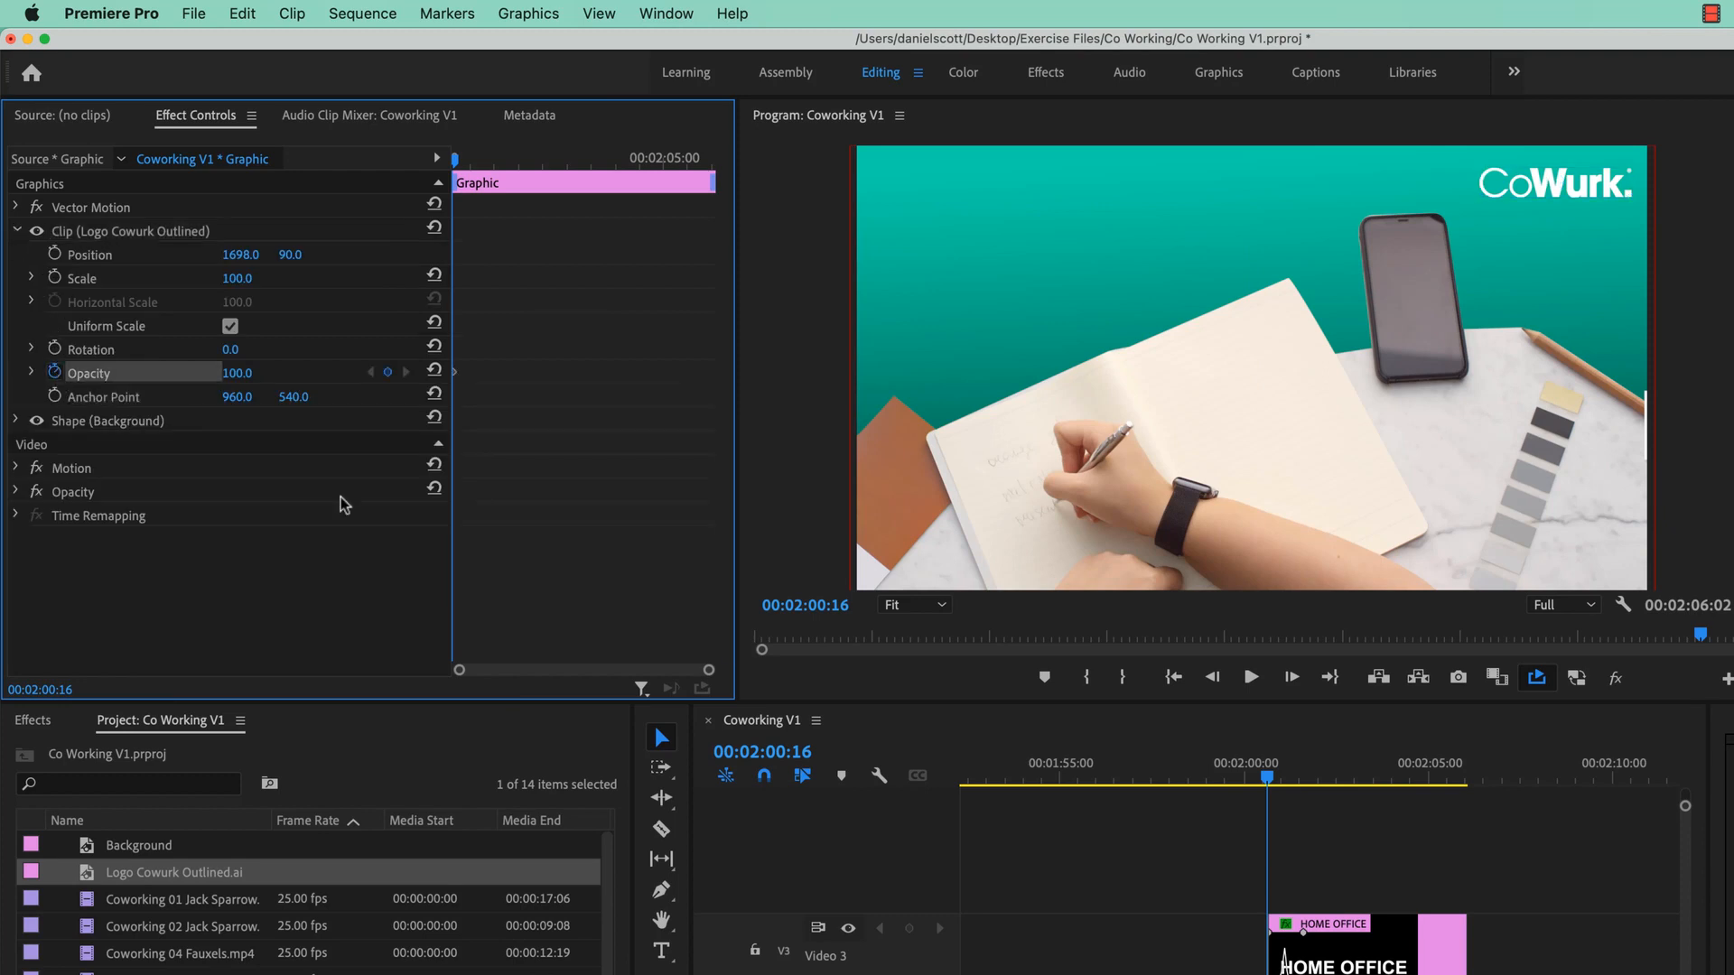
{"action": "left_click", "coordinate": [1271, 773]}
{"action": "left_click_drag", "start_coordinate": [1271, 773], "coordinate": [1303, 776]}
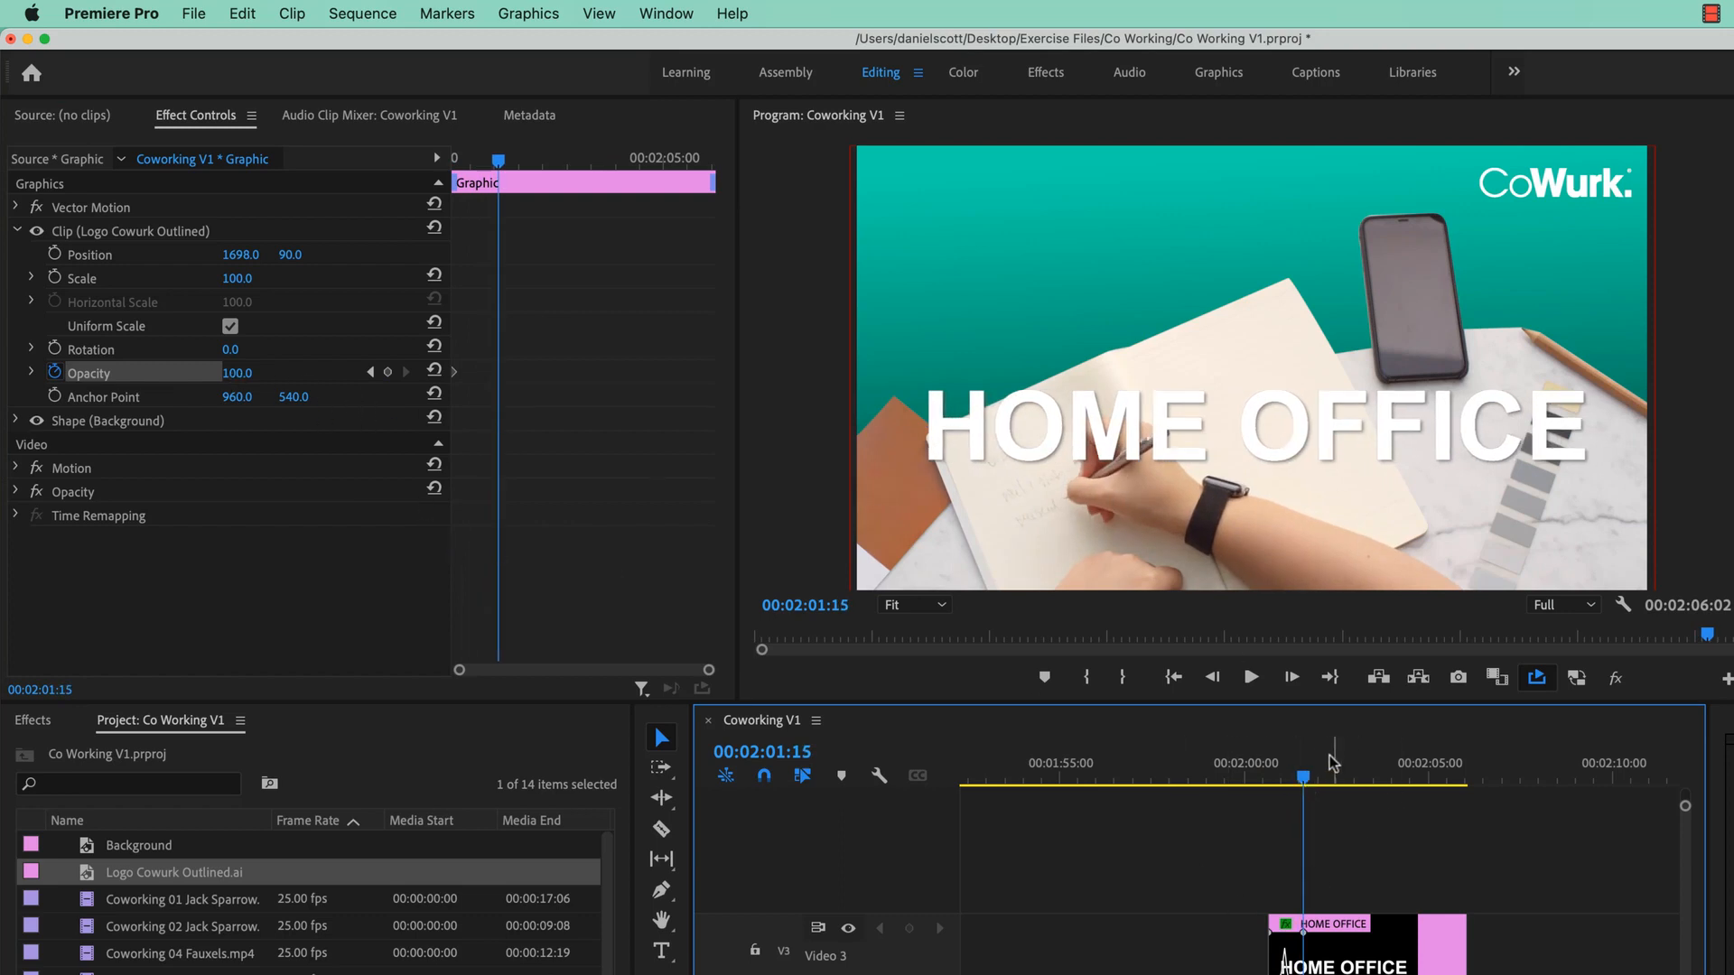
{"action": "left_click_drag", "start_coordinate": [1303, 777], "coordinate": [1267, 782]}
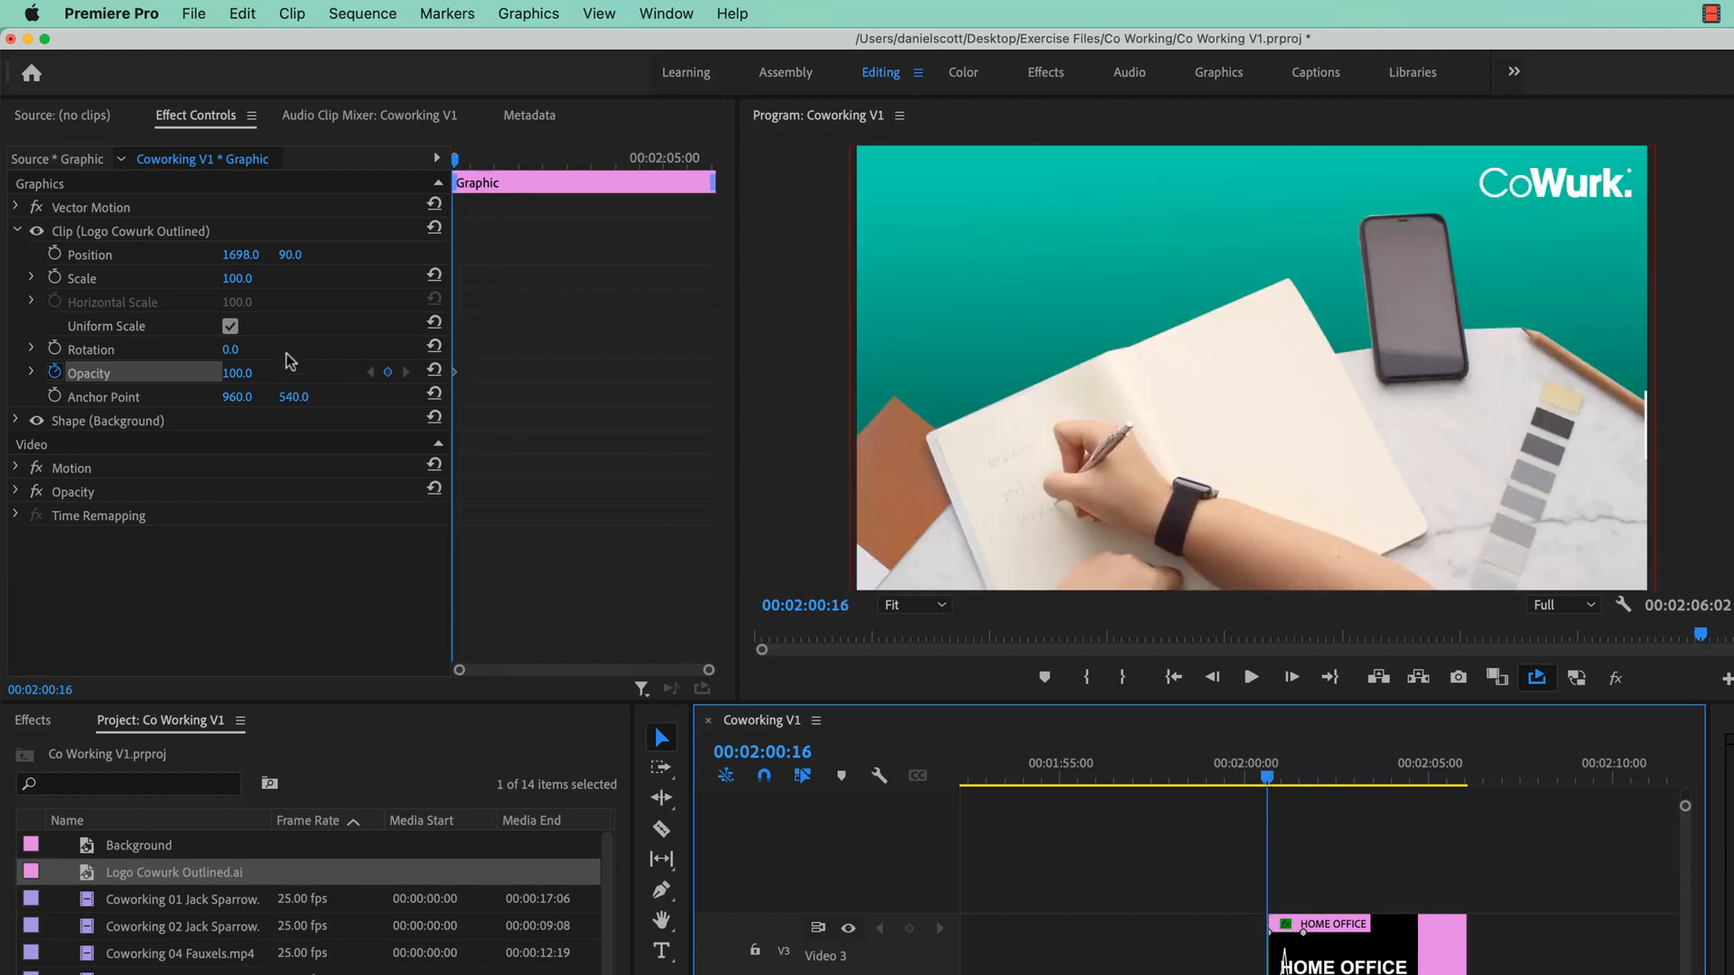
- Keyframe the logo from 0% opacity at the start to 100% a few frames later
{"action": "left_click_drag", "start_coordinate": [217, 373], "coordinate": [109, 374]}
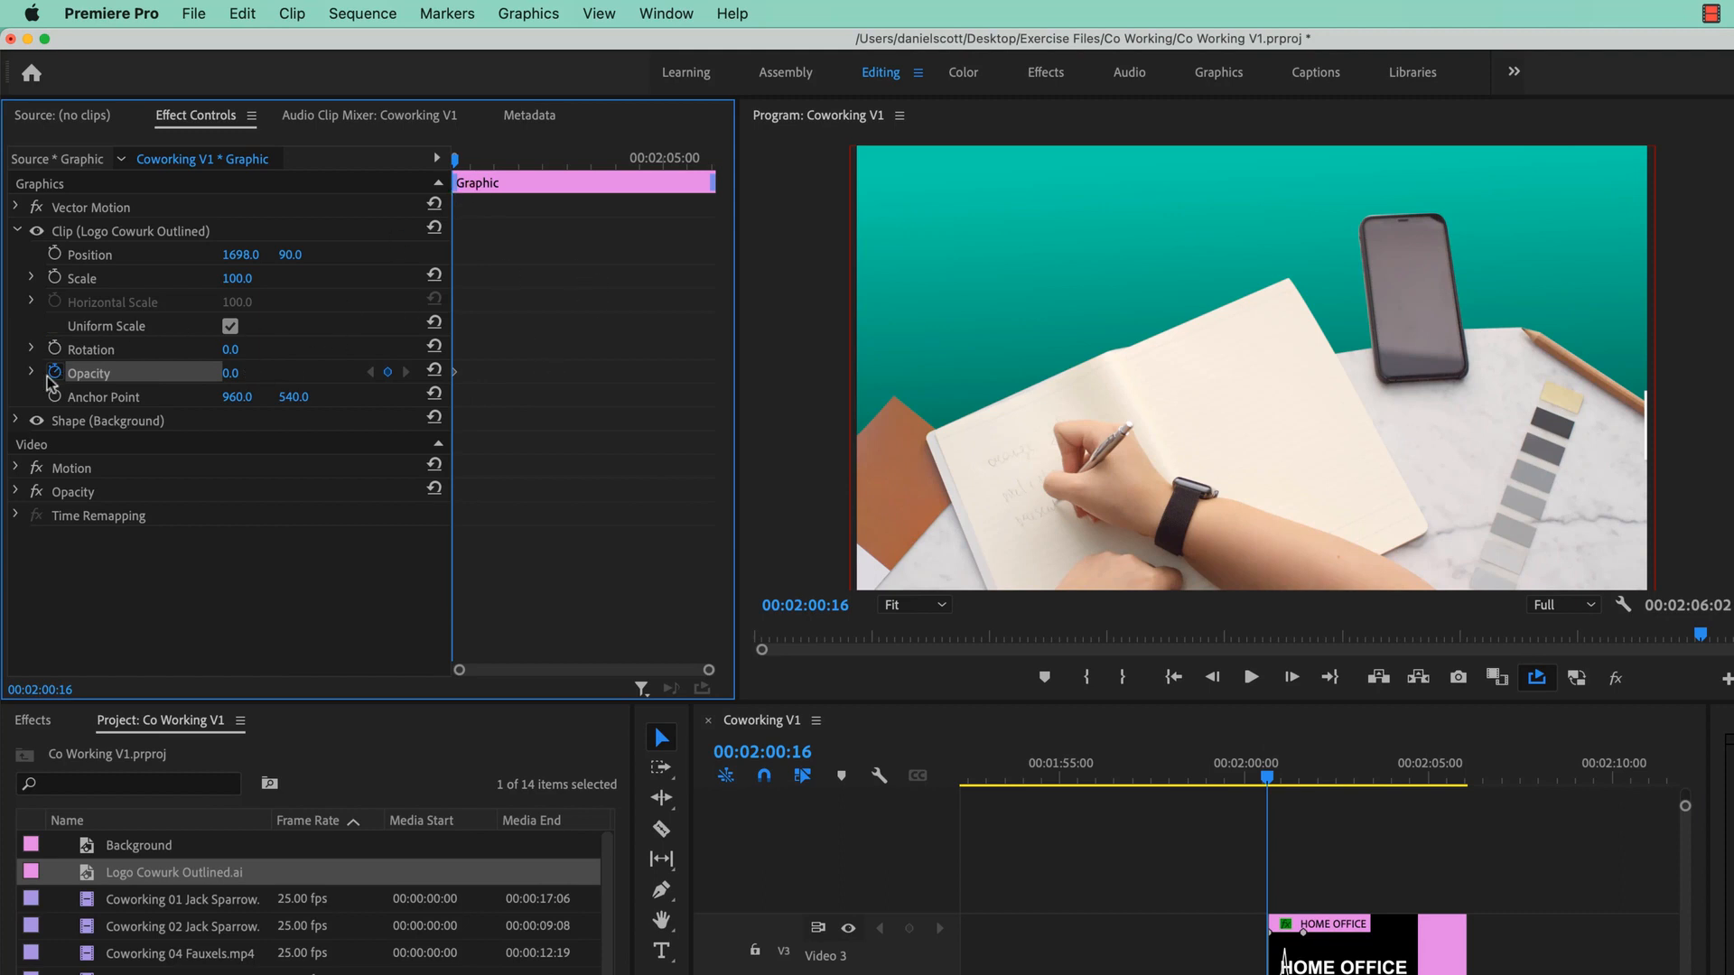
{"action": "left_click", "coordinate": [479, 162]}
{"action": "left_click", "coordinate": [482, 164]}
{"action": "left_click_drag", "start_coordinate": [239, 375], "coordinate": [330, 375]}
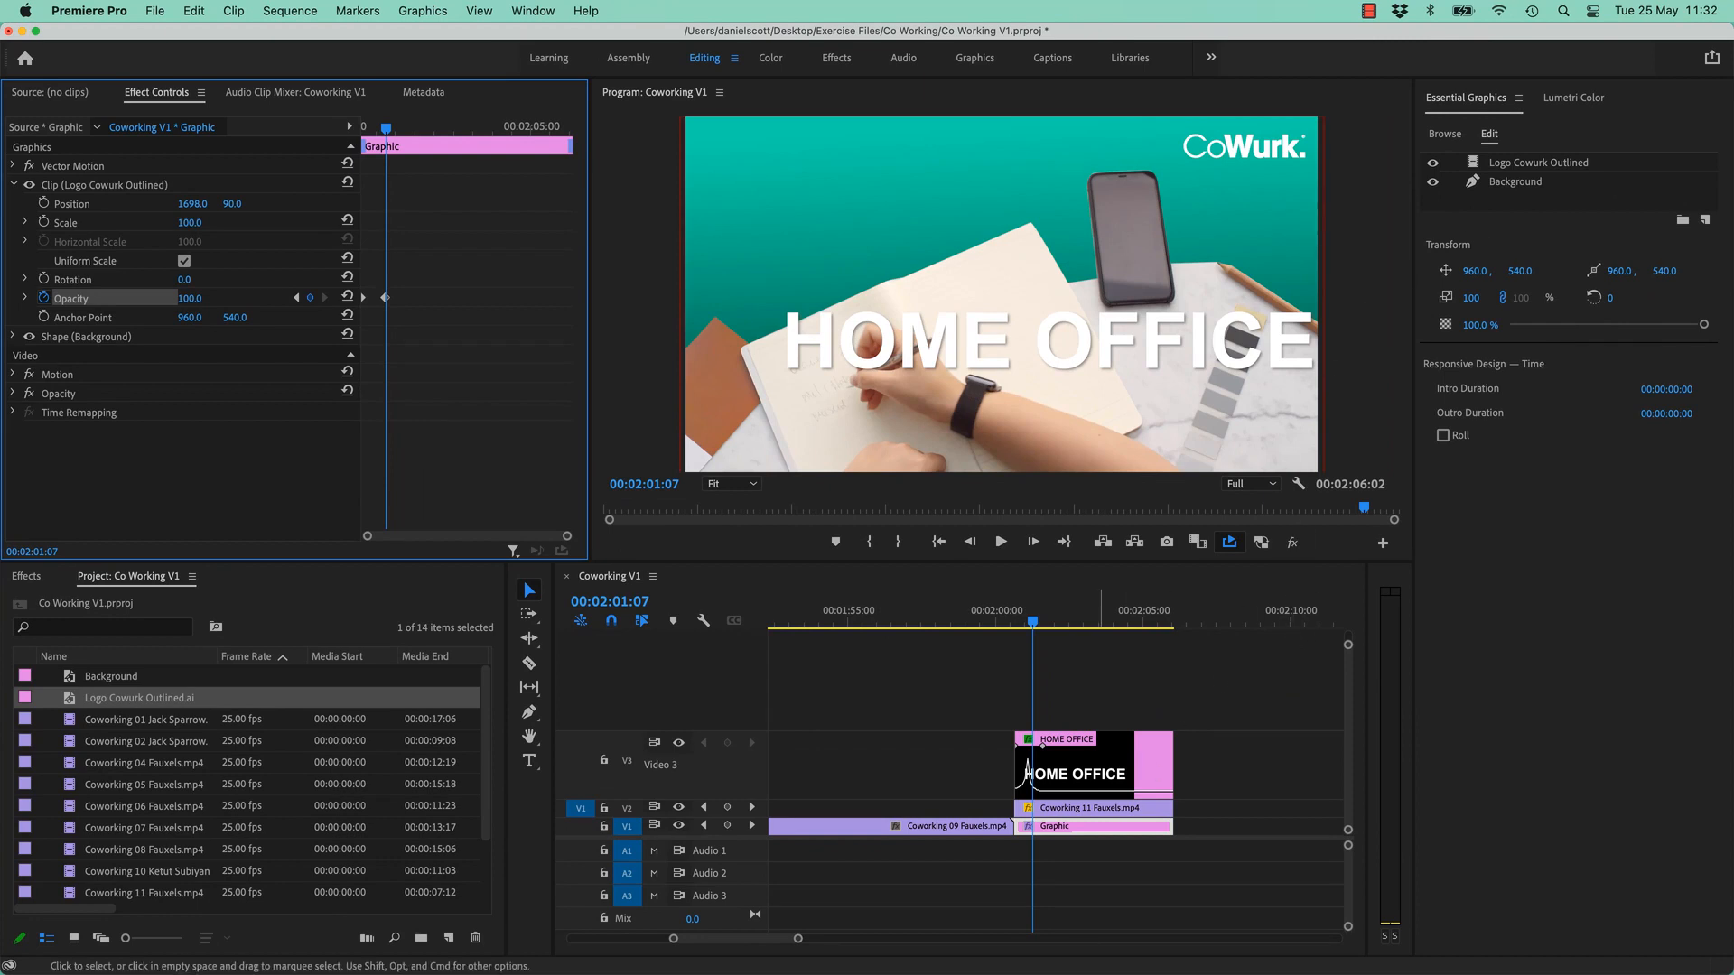
{"action": "key", "text": "super+Tab"}
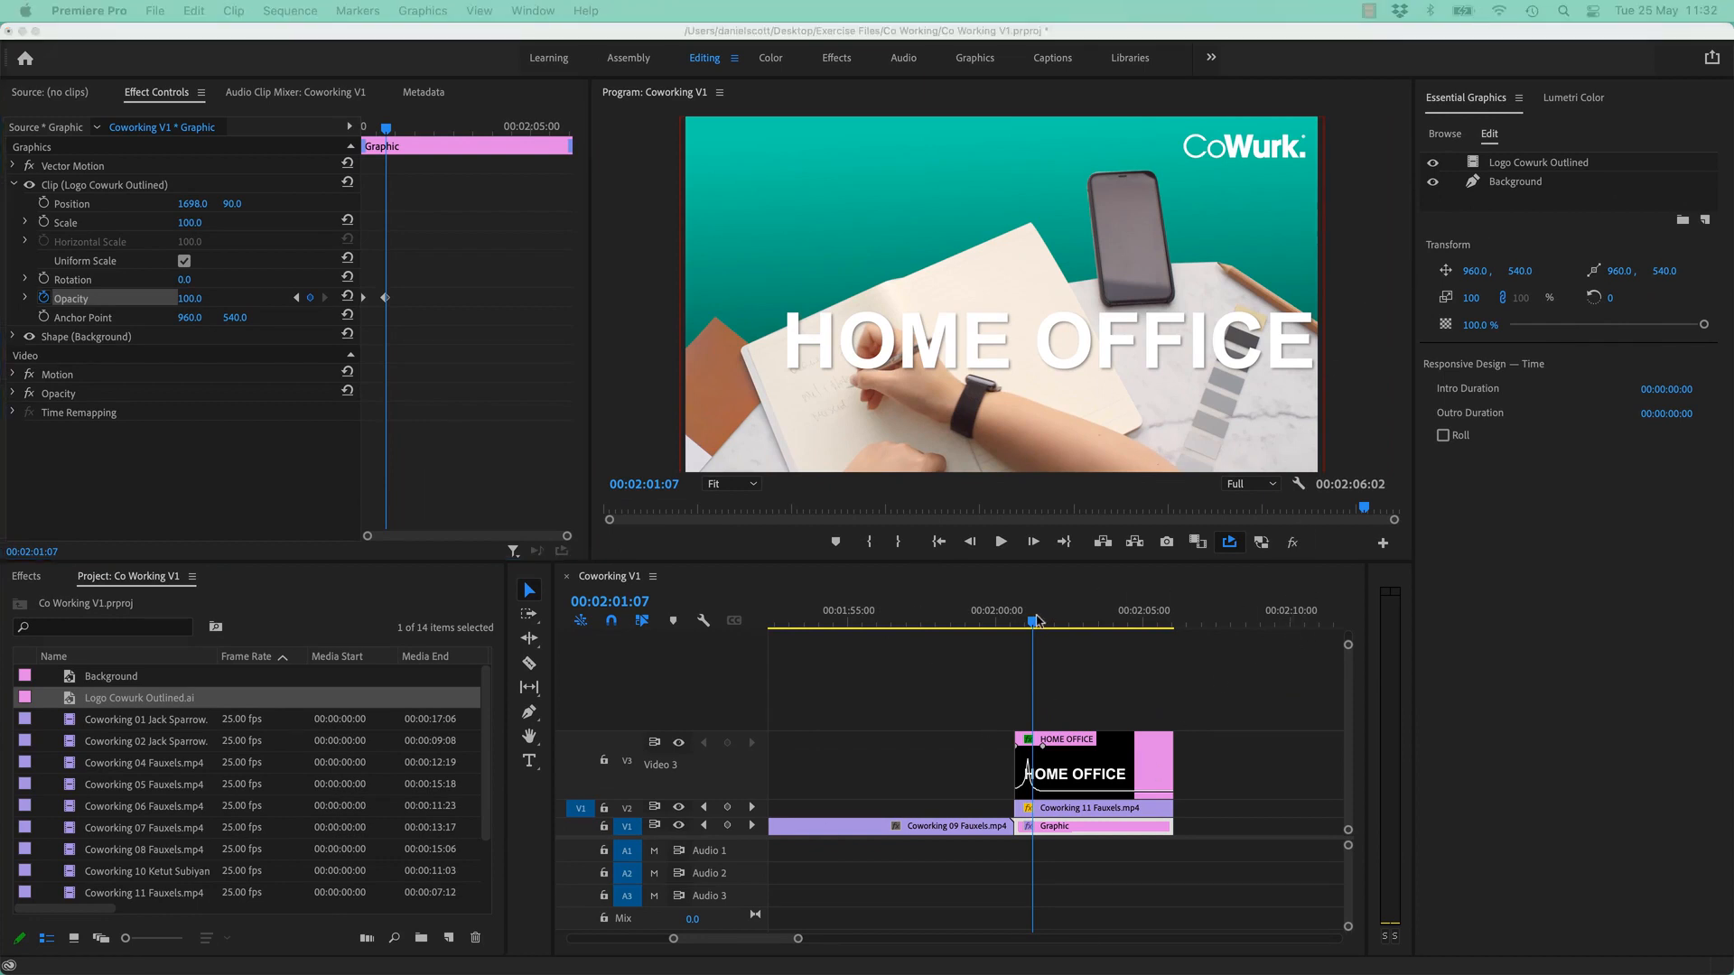
{"action": "mouse_move", "coordinate": [1037, 621]}
{"action": "left_mouse_down"}
{"action": "mouse_move", "coordinate": [1076, 623]}
{"action": "mouse_move", "coordinate": [1024, 623]}
{"action": "mouse_move", "coordinate": [1060, 630]}
{"action": "left_mouse_up"}
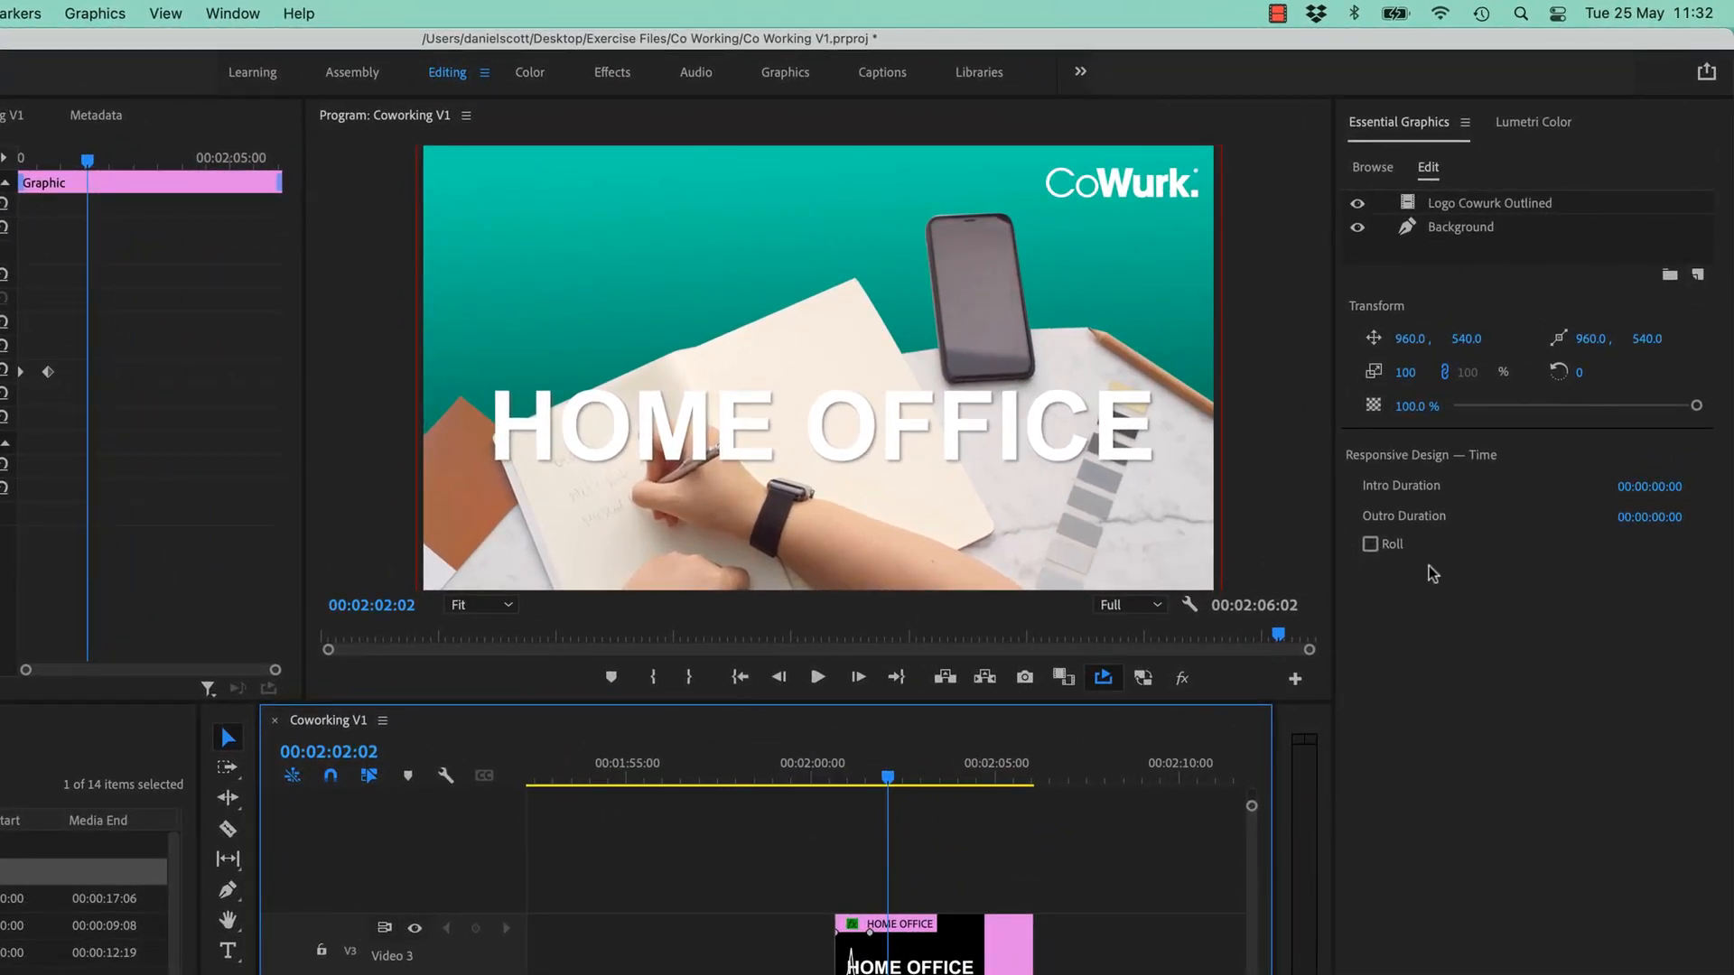
- Add a text layer reading 'Welcome to your new' and move it toward the top
{"action": "left_click", "coordinate": [1699, 279]}
{"action": "left_click", "coordinate": [1639, 299]}
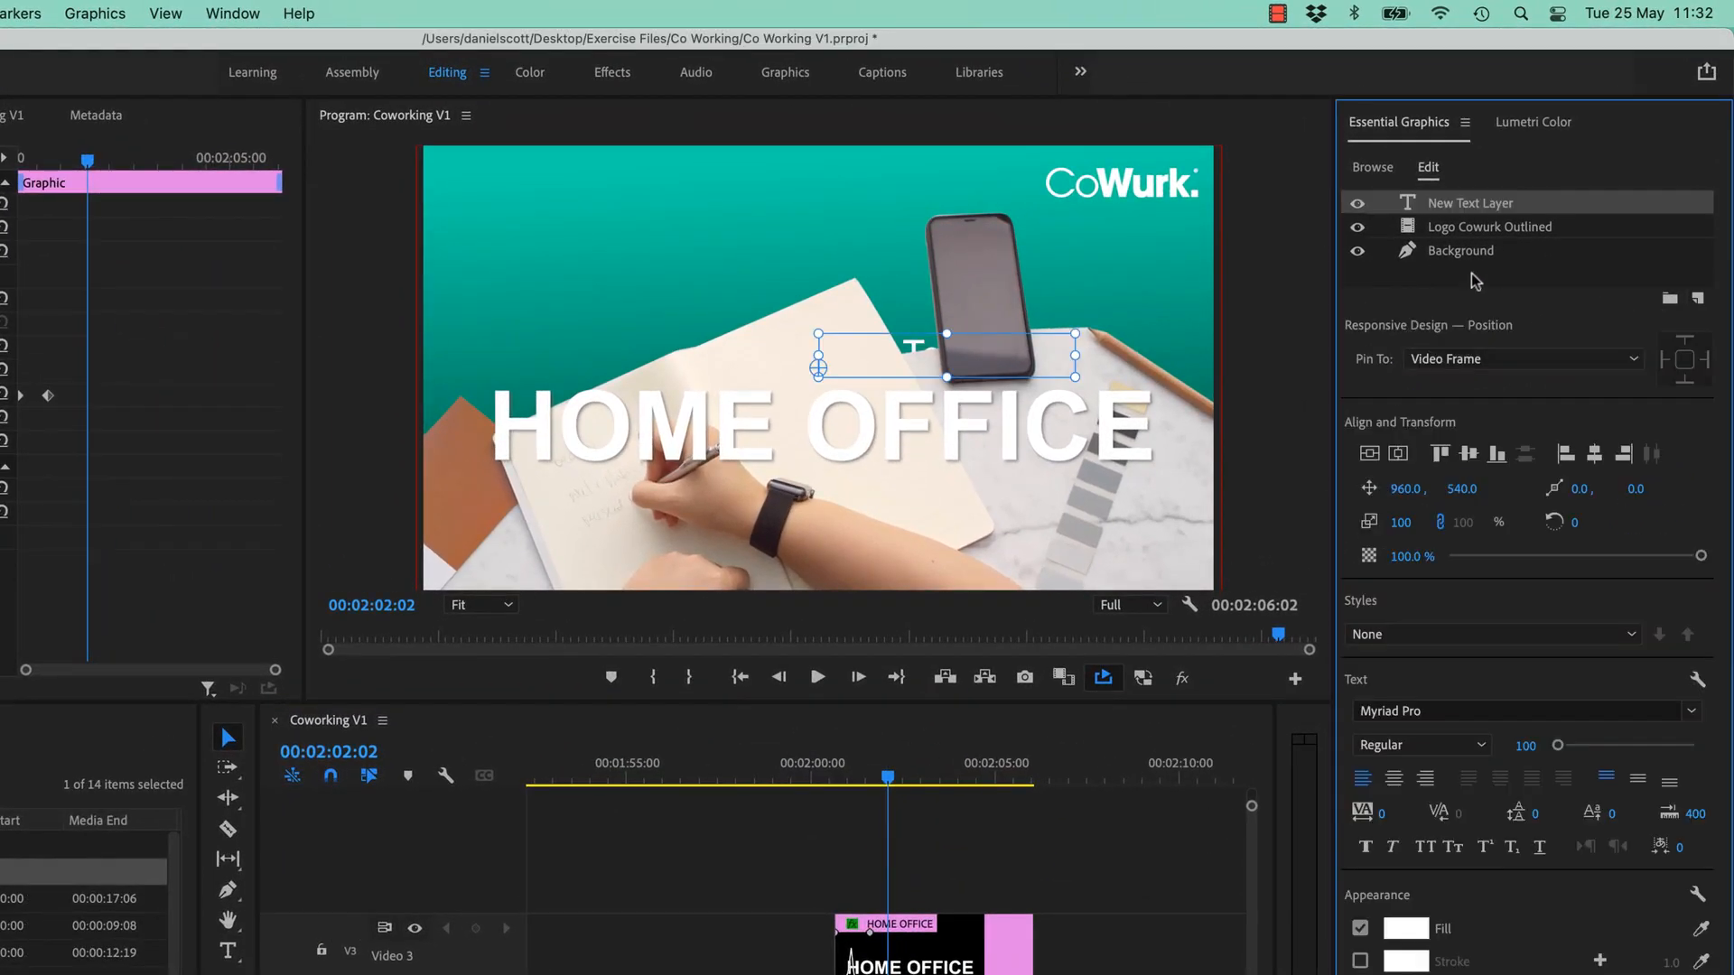
{"action": "type", "text": "Welcome to"}
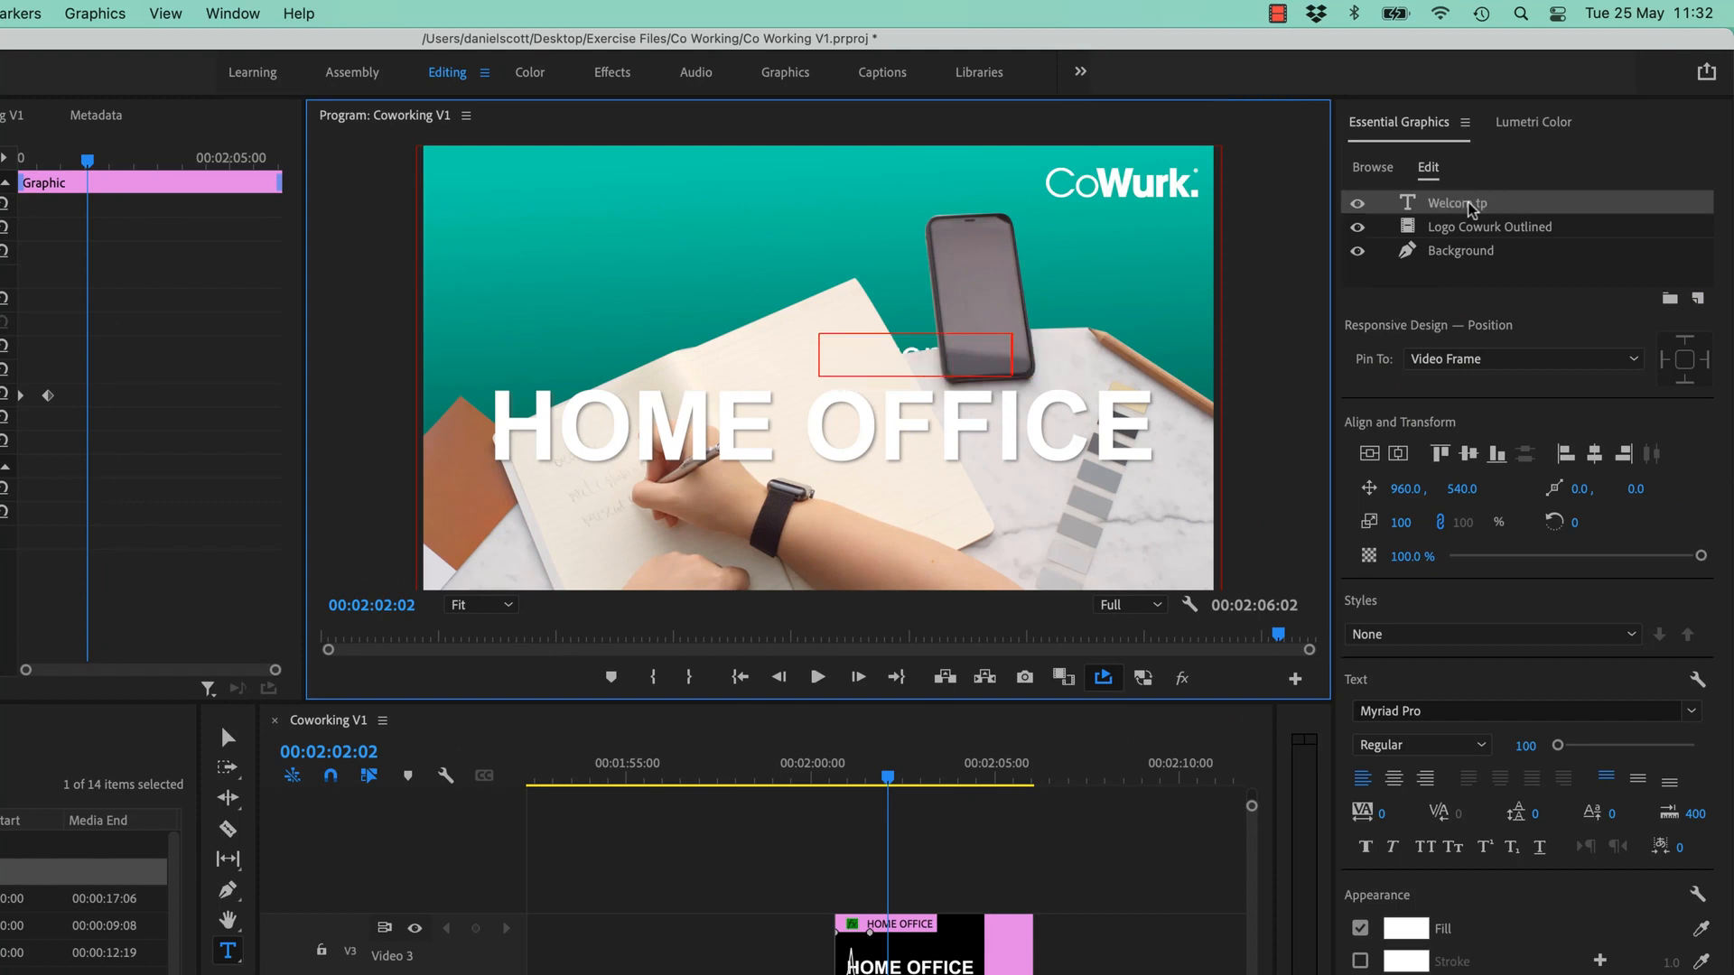
{"action": "type", "text": " your new"}
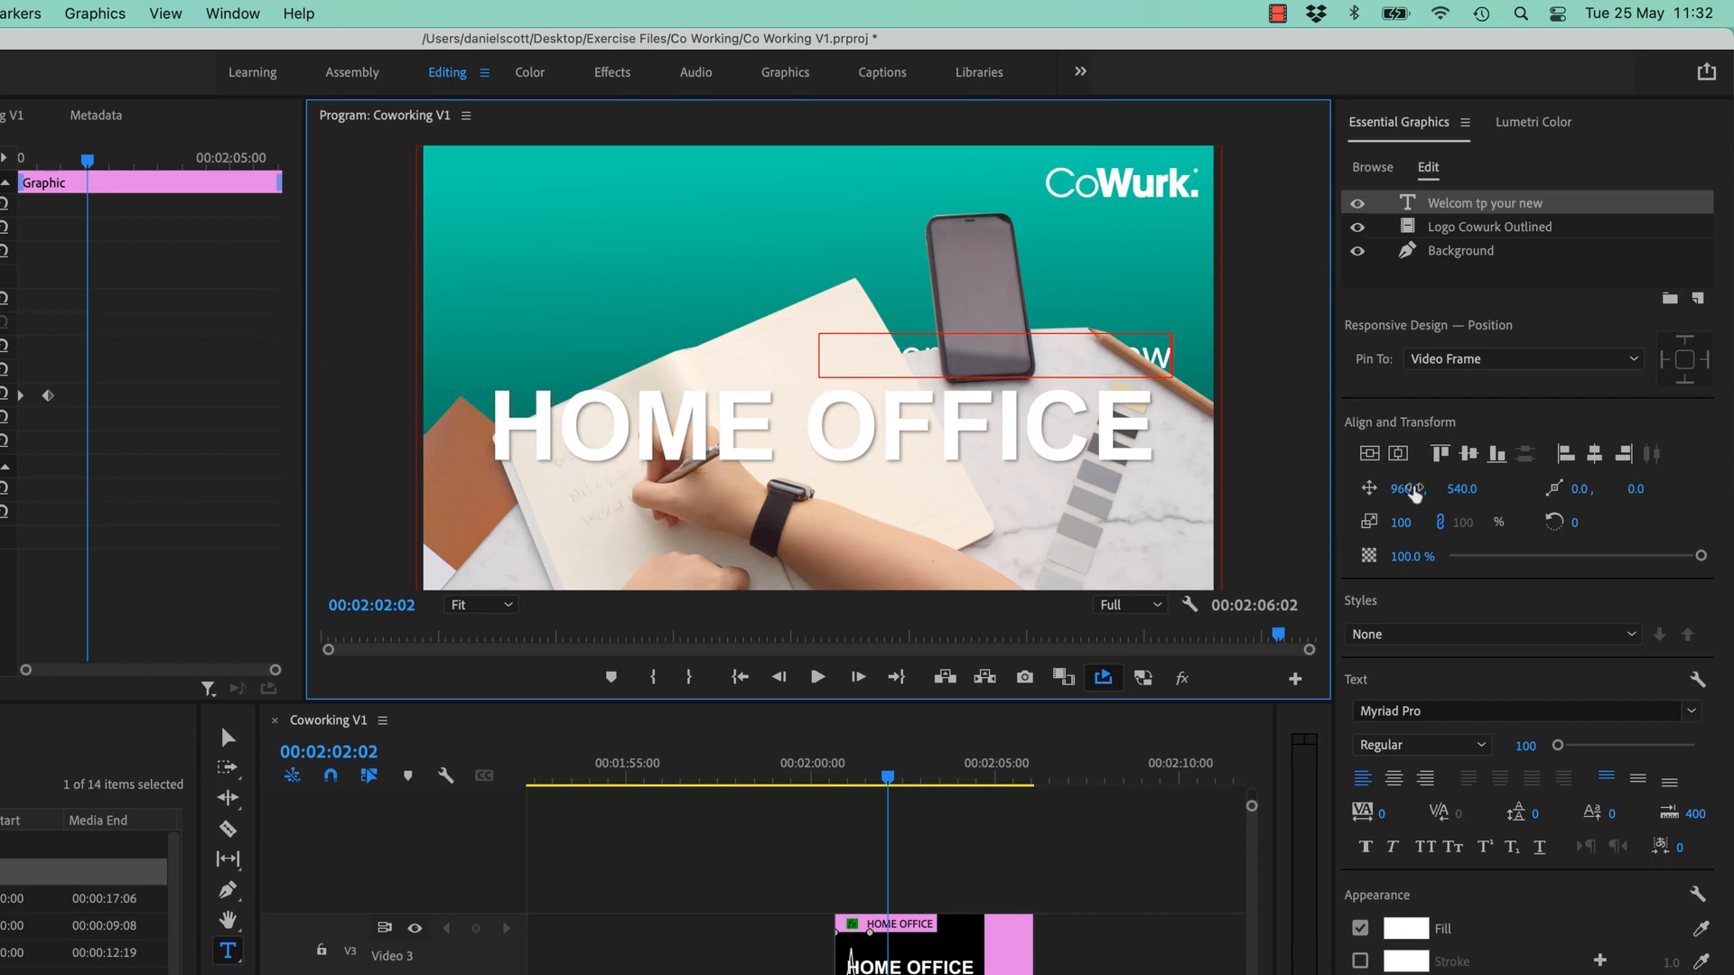
{"action": "left_click_drag", "start_coordinate": [1405, 489], "coordinate": [1097, 489]}
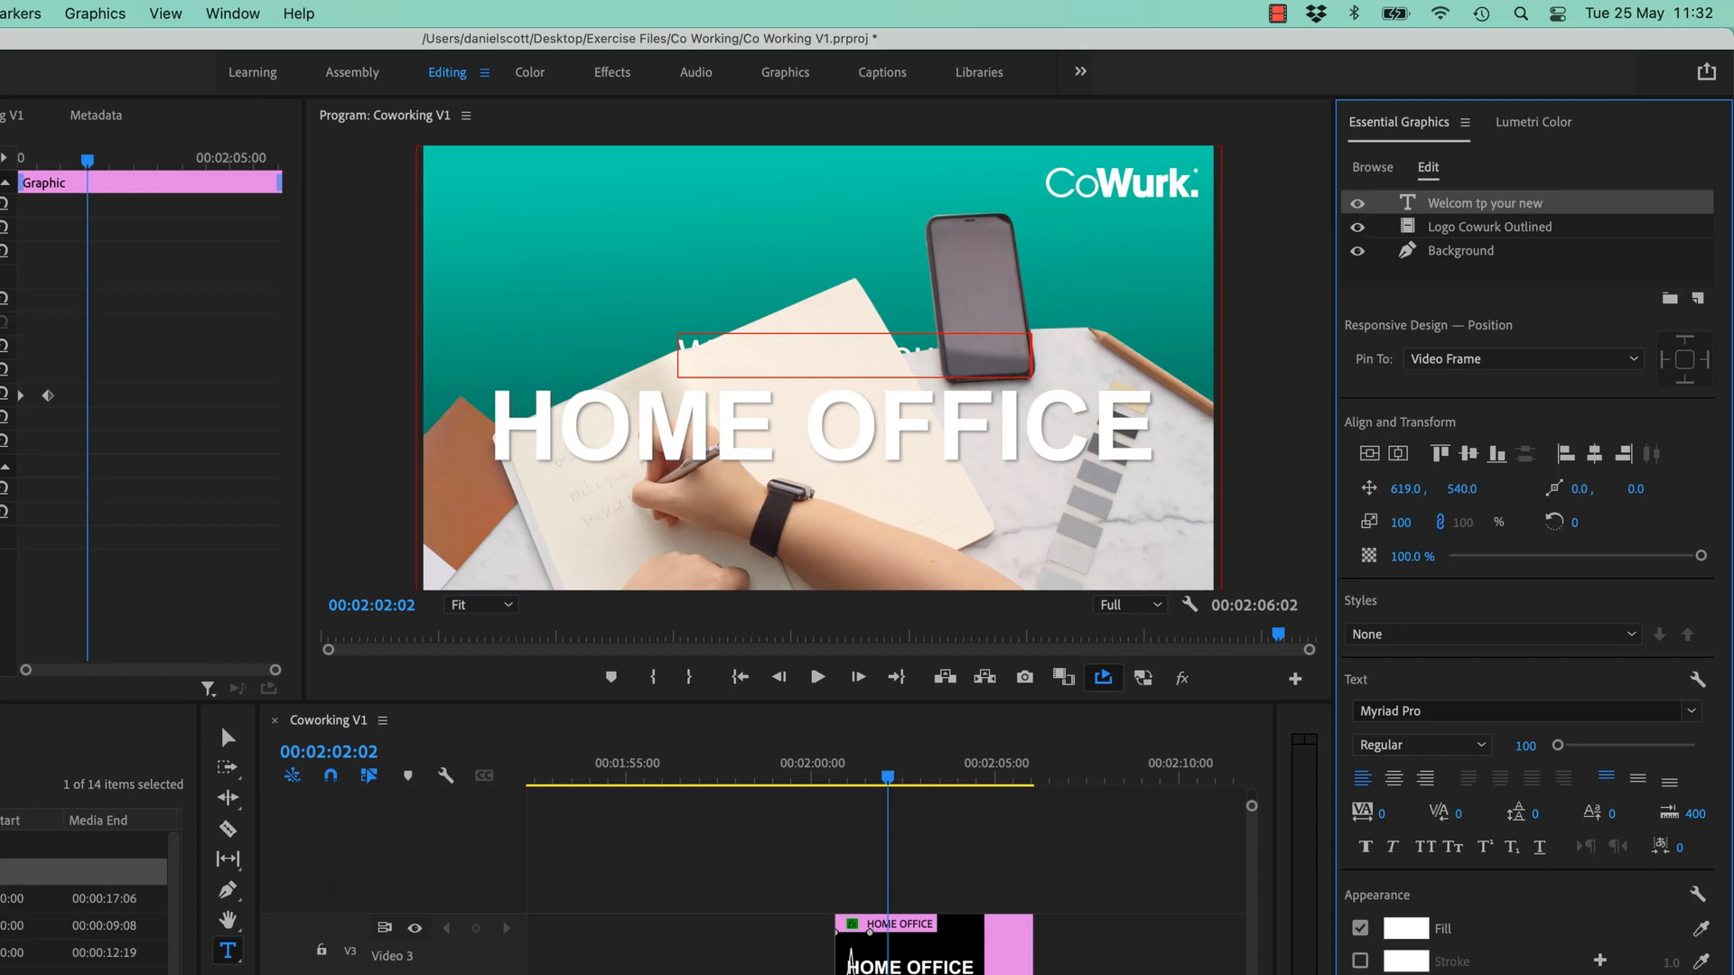
{"action": "left_click_drag", "start_coordinate": [1474, 490], "coordinate": [1152, 491]}
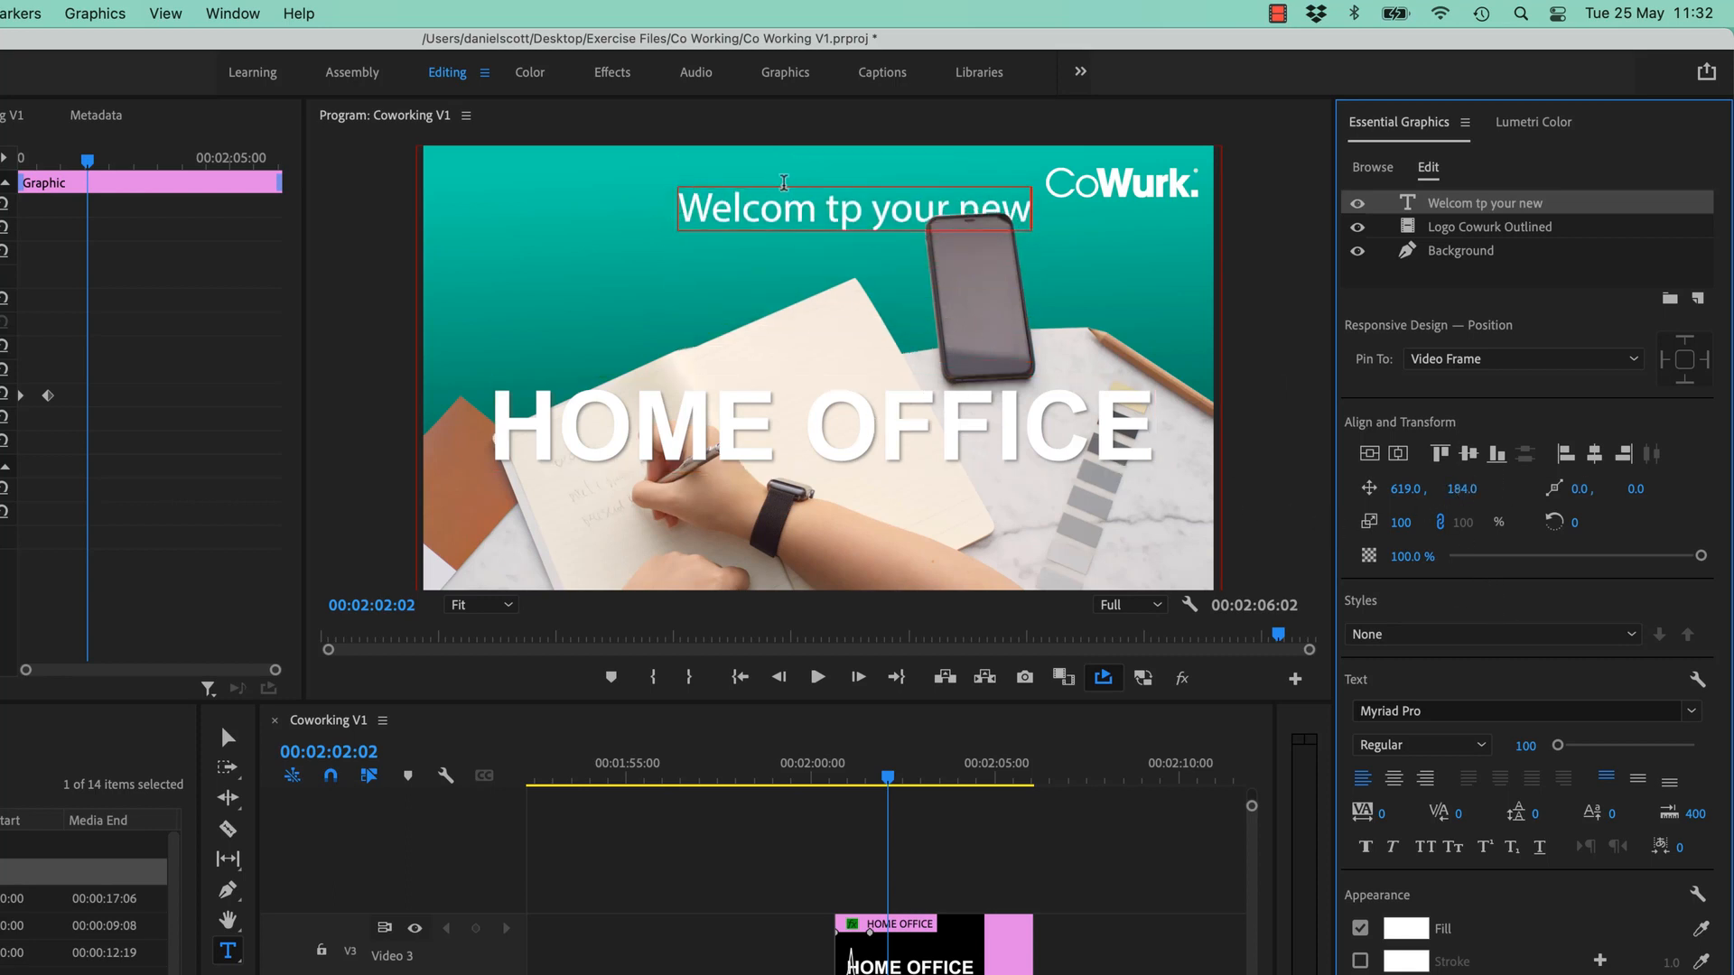
- Fix the typos in the welcome line, adding the missing 'e' and correcting 'tp' to 'to'
{"action": "left_click_drag", "start_coordinate": [842, 213], "coordinate": [865, 219]}
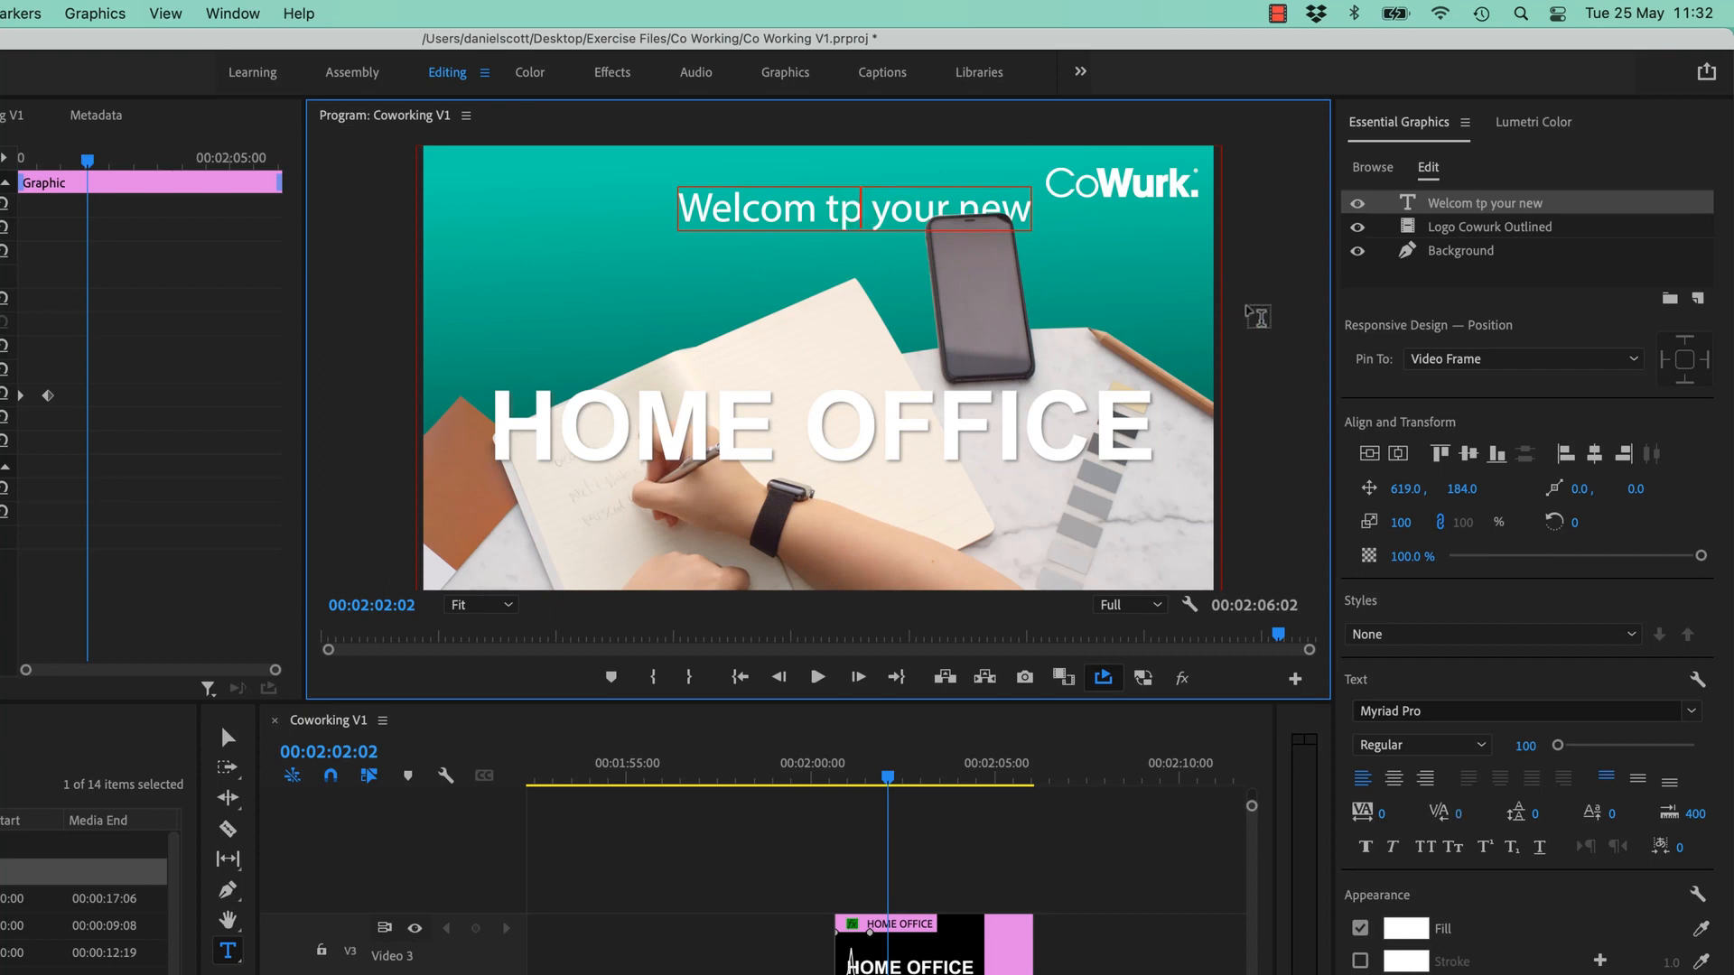
{"action": "left_click", "coordinate": [1486, 210]}
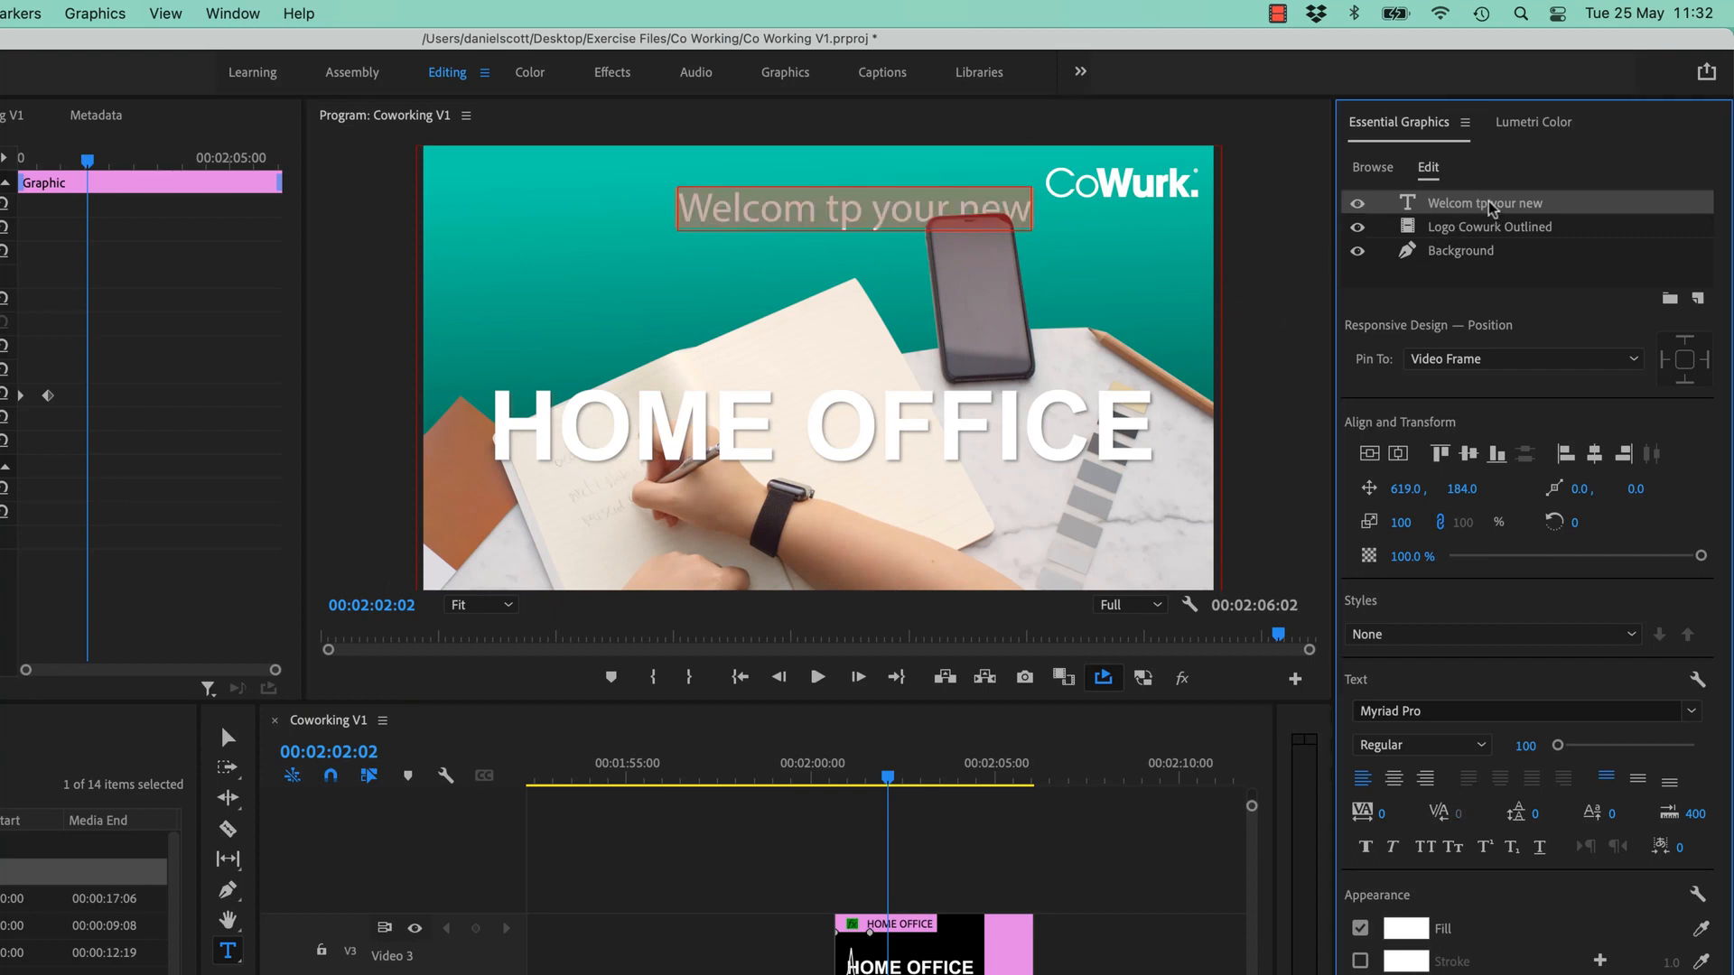
{"action": "left_click", "coordinate": [1055, 233]}
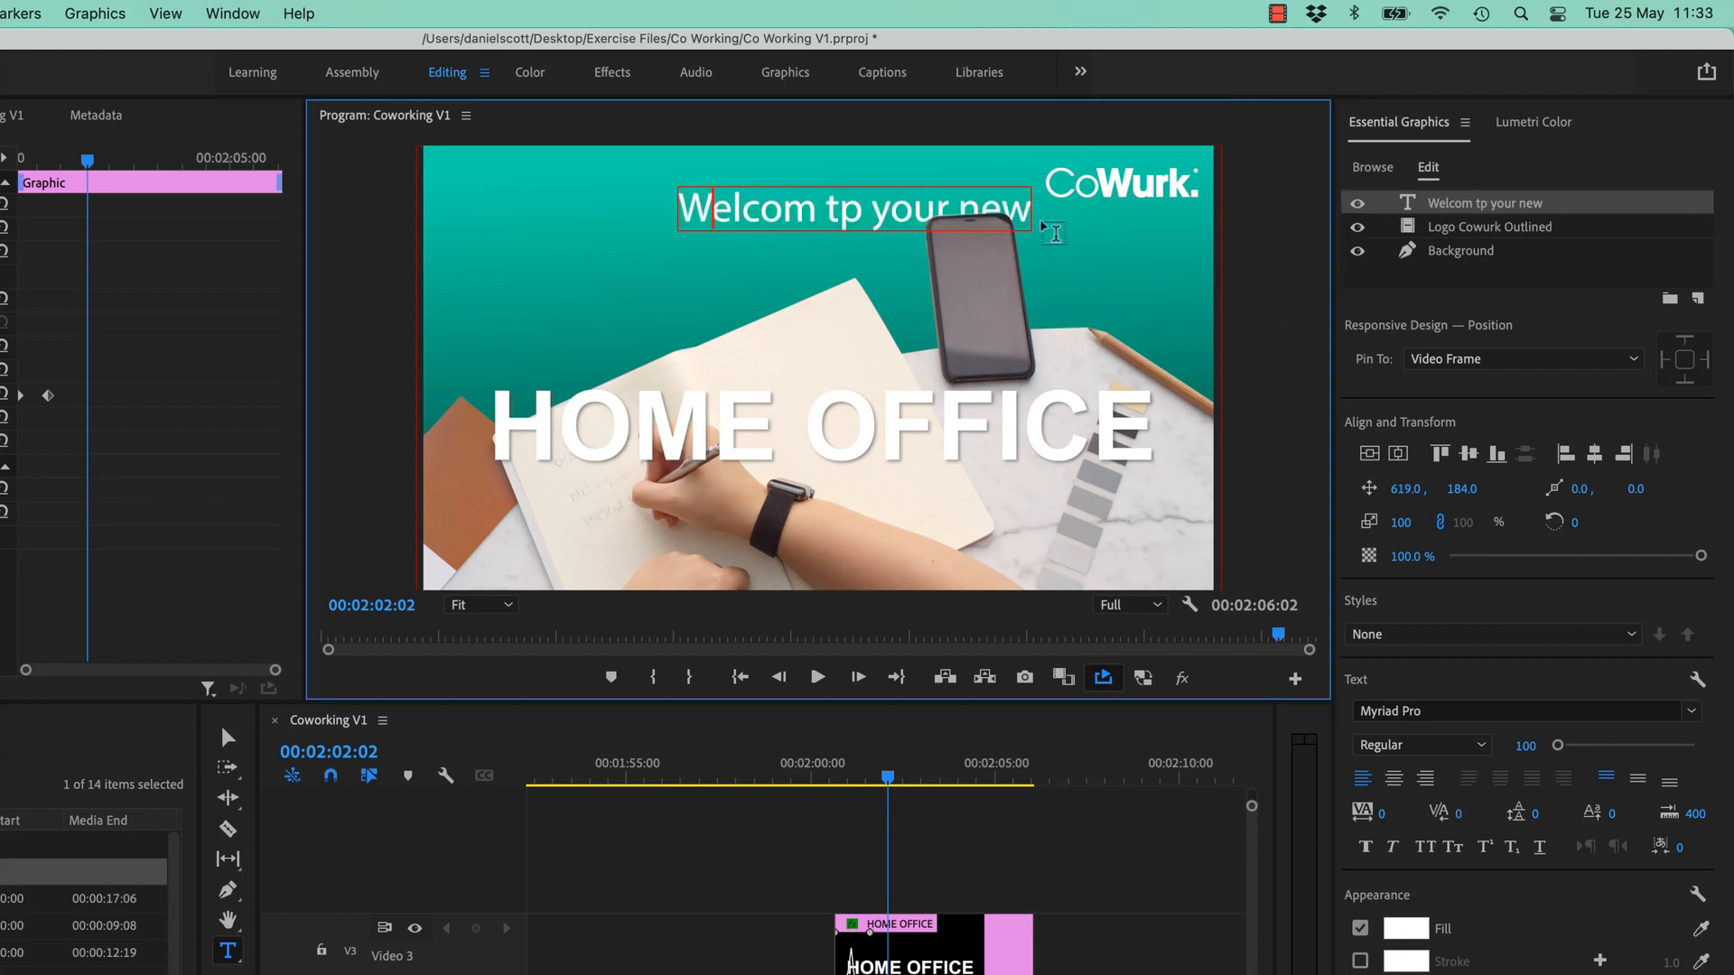
{"action": "type", "text": "e"}
{"action": "key", "text": "Right"}
{"action": "key", "text": "Right"}
{"action": "key", "text": "Right"}
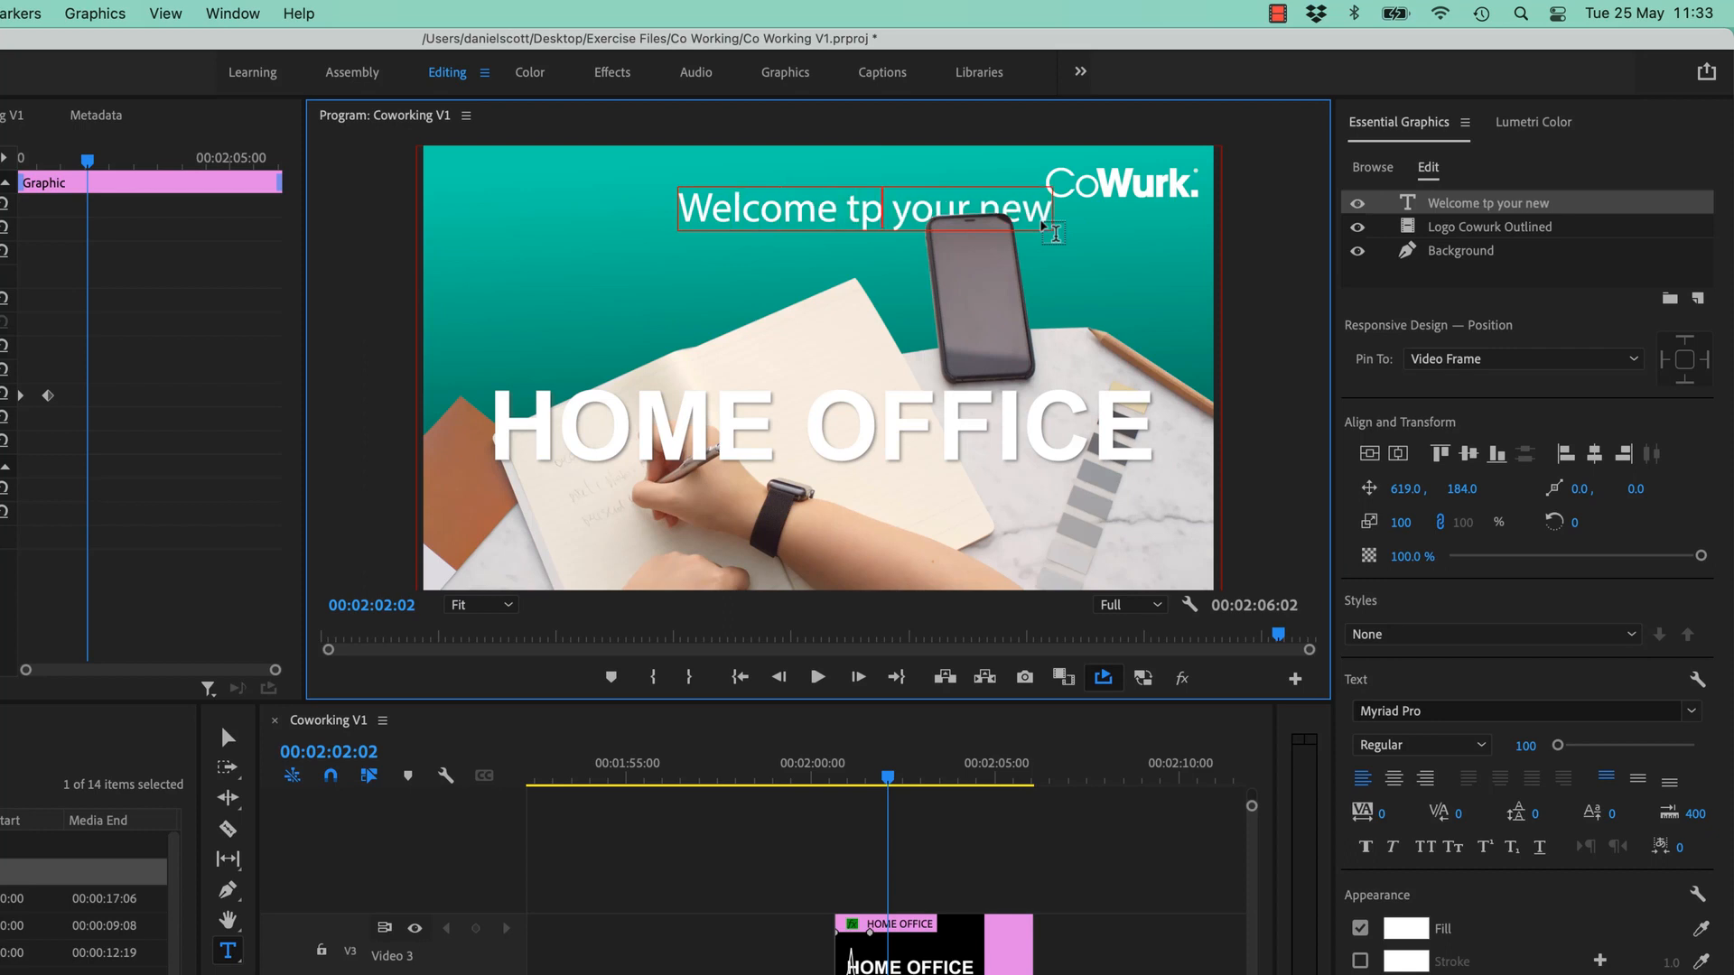
{"action": "key", "text": "BackSpace"}
{"action": "type", "text": "o"}
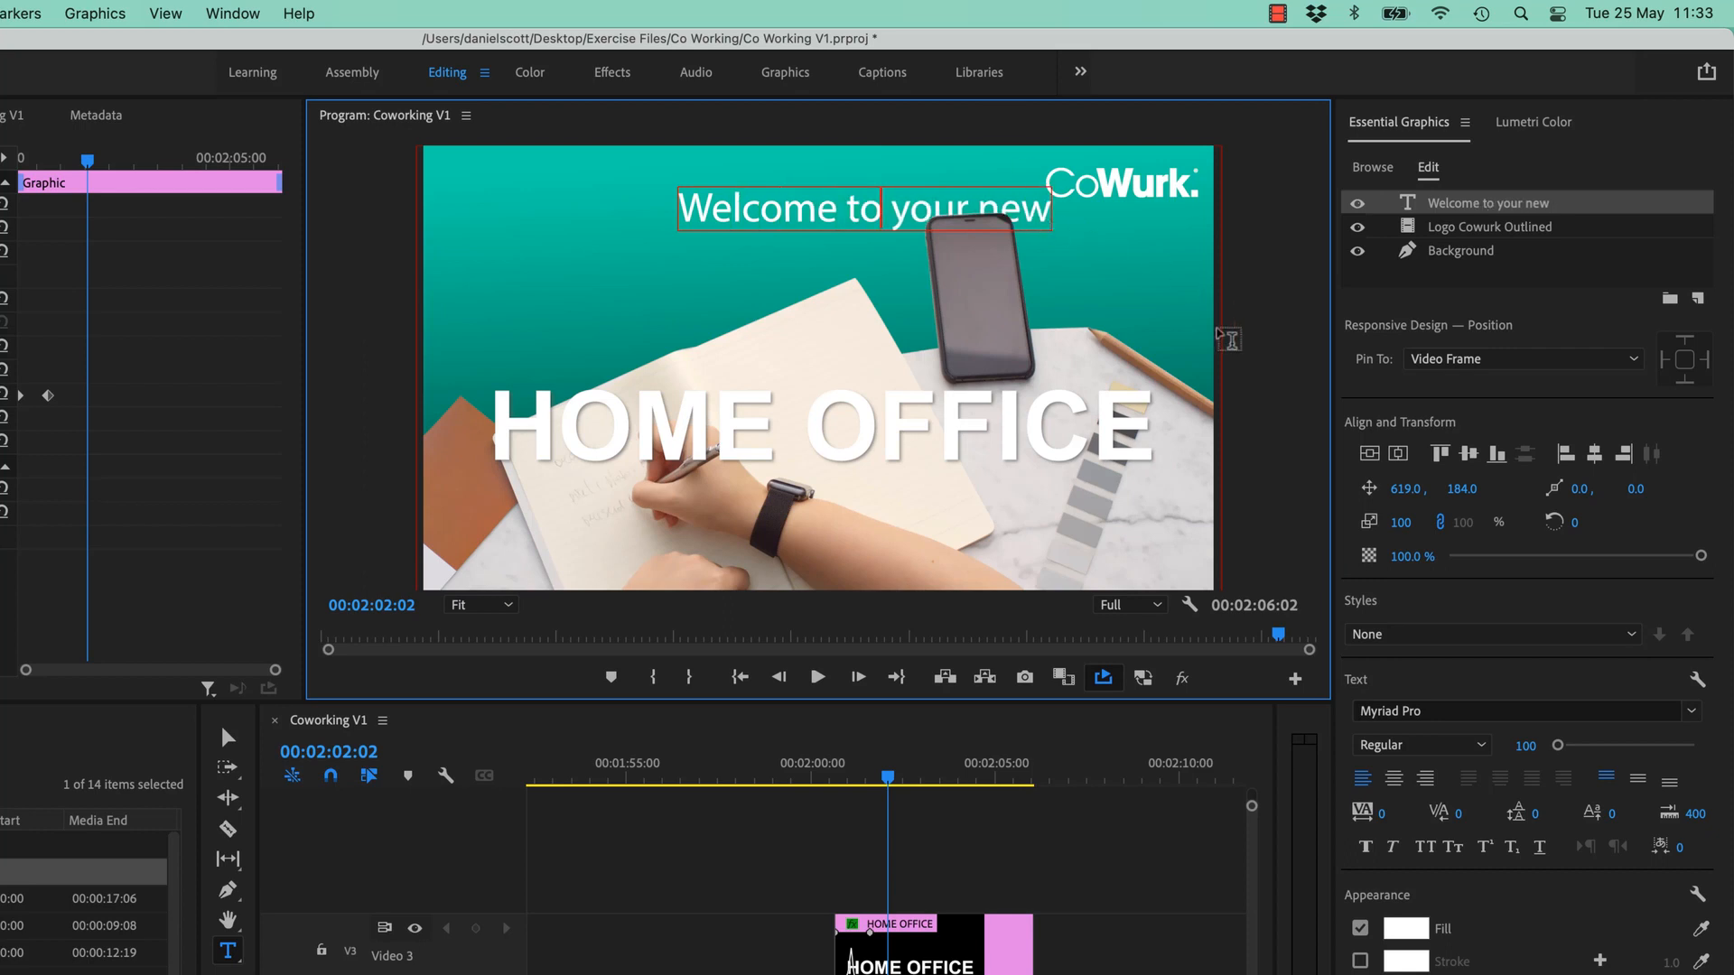
{"action": "double_click", "coordinate": [904, 425]}
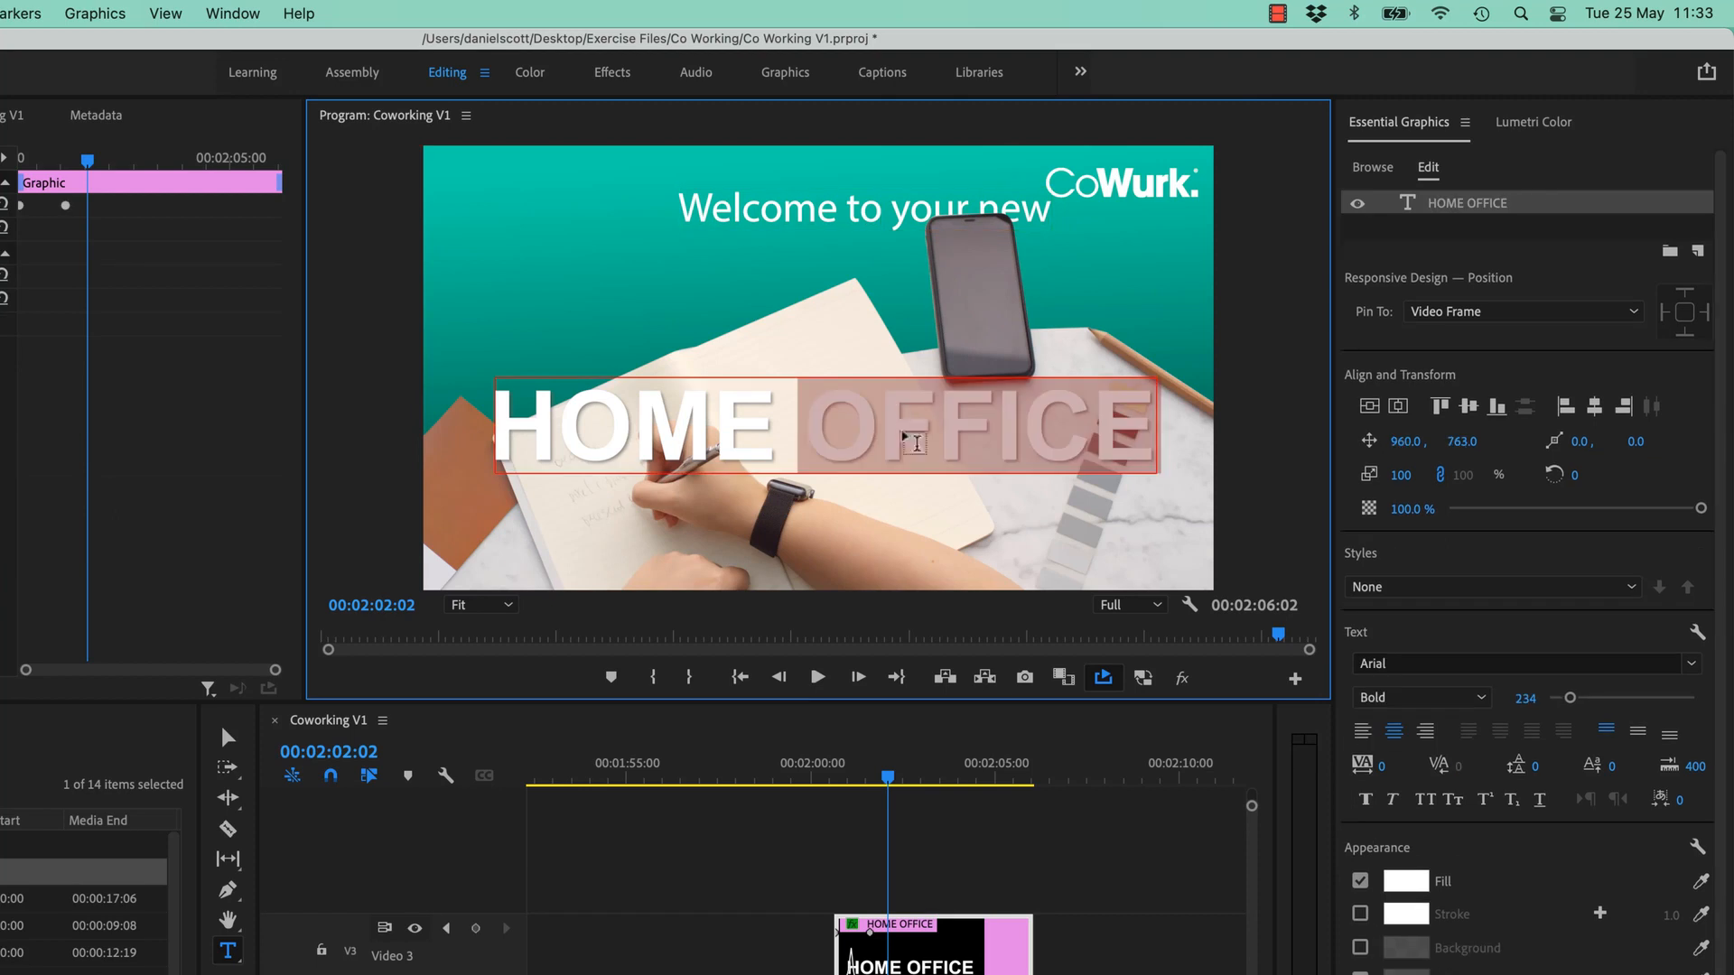
{"action": "double_click", "coordinate": [872, 210]}
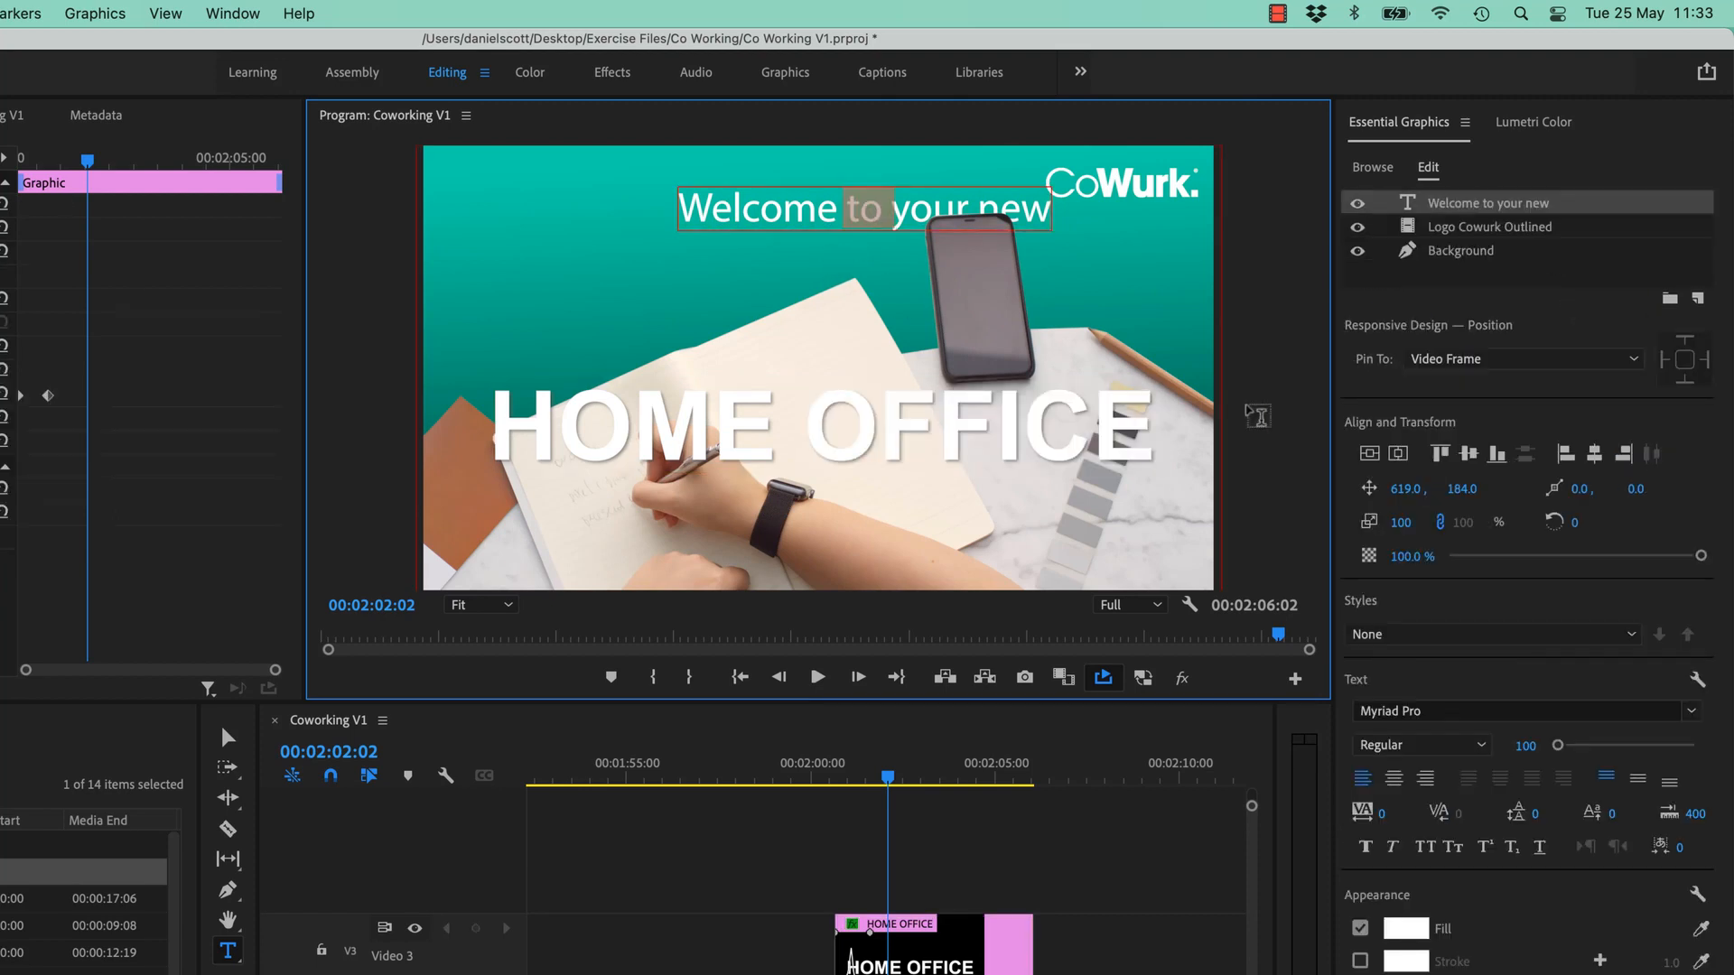
- Centre-align the welcome line, set font size 124, and centre it horizontally at 959.5, 311
{"action": "left_click", "coordinate": [847, 215]}
{"action": "triple_click", "coordinate": [847, 215]}
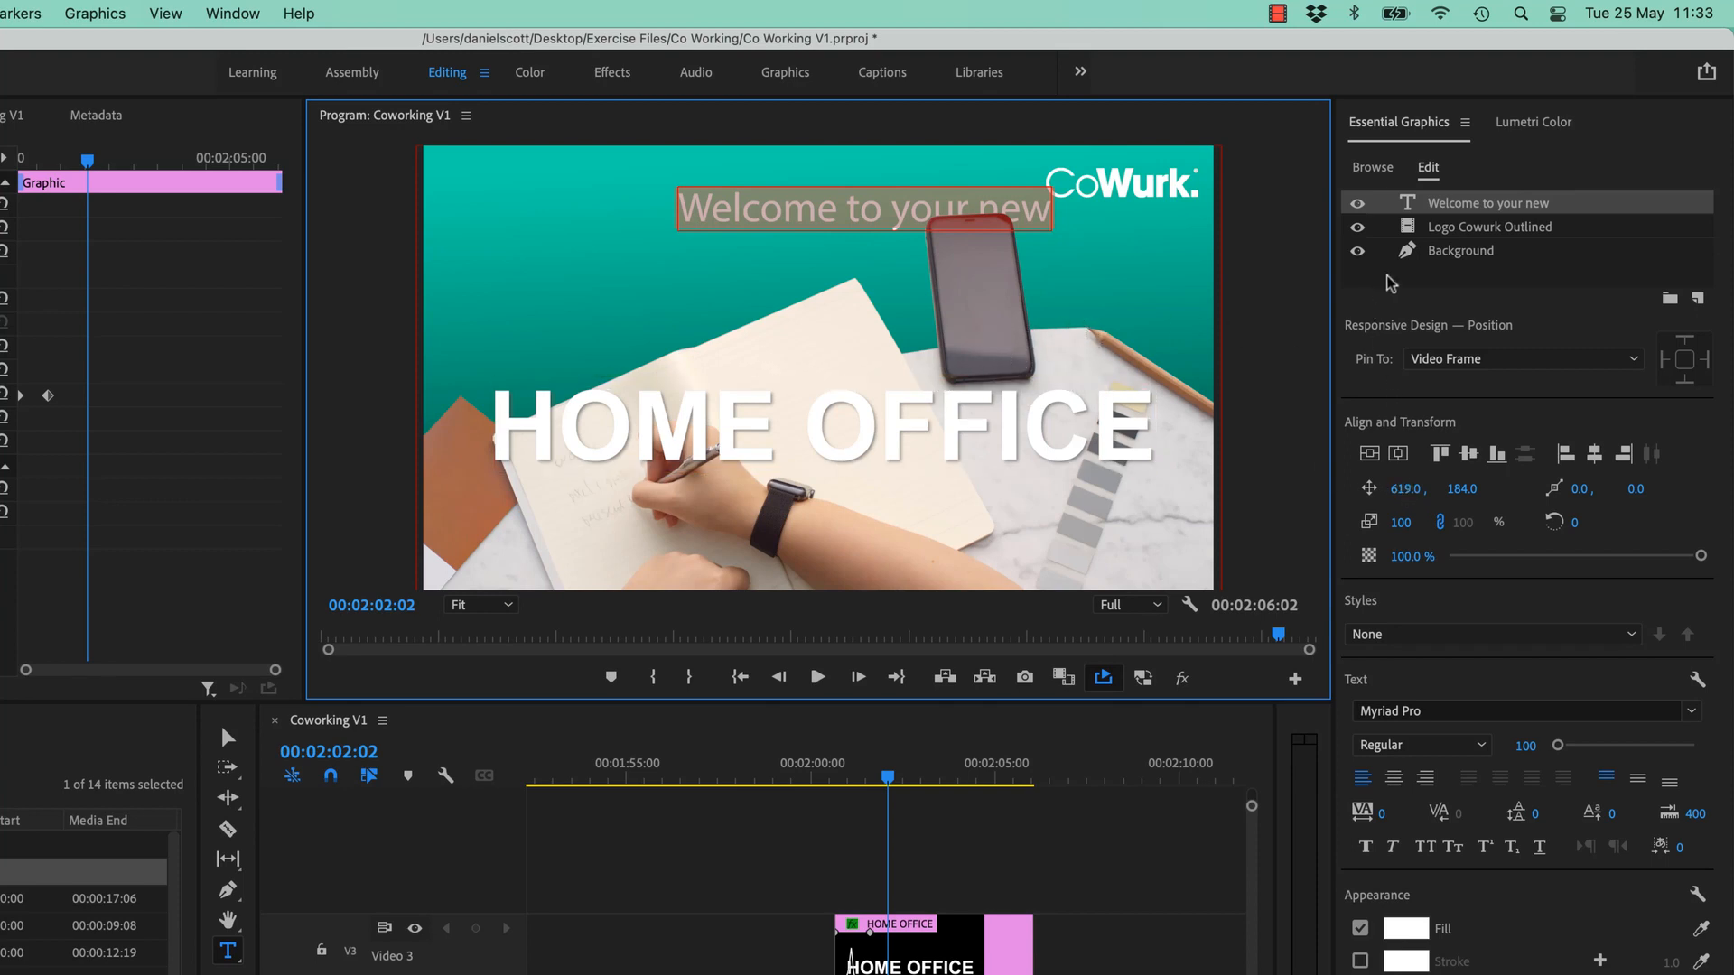
{"action": "mouse_move", "coordinate": [1405, 488]}
{"action": "left_mouse_down"}
{"action": "mouse_move", "coordinate": [1484, 497]}
{"action": "mouse_move", "coordinate": [1401, 488]}
{"action": "mouse_move", "coordinate": [1425, 488]}
{"action": "left_mouse_up"}
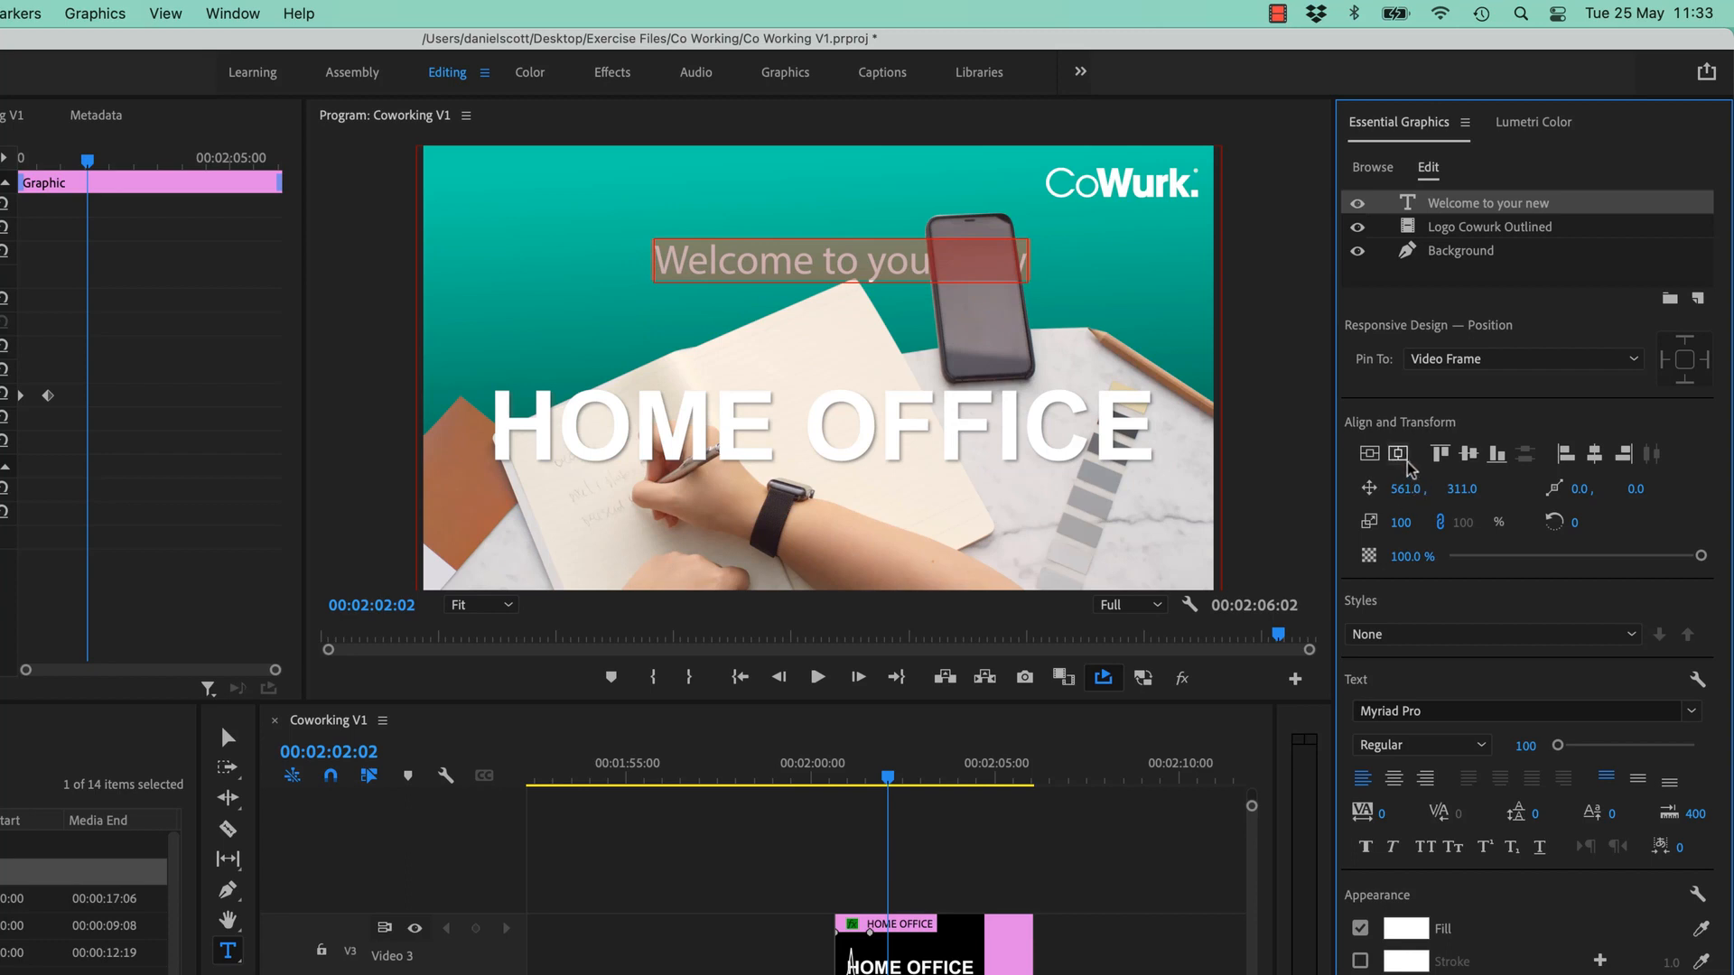
{"action": "left_click", "coordinate": [1394, 780]}
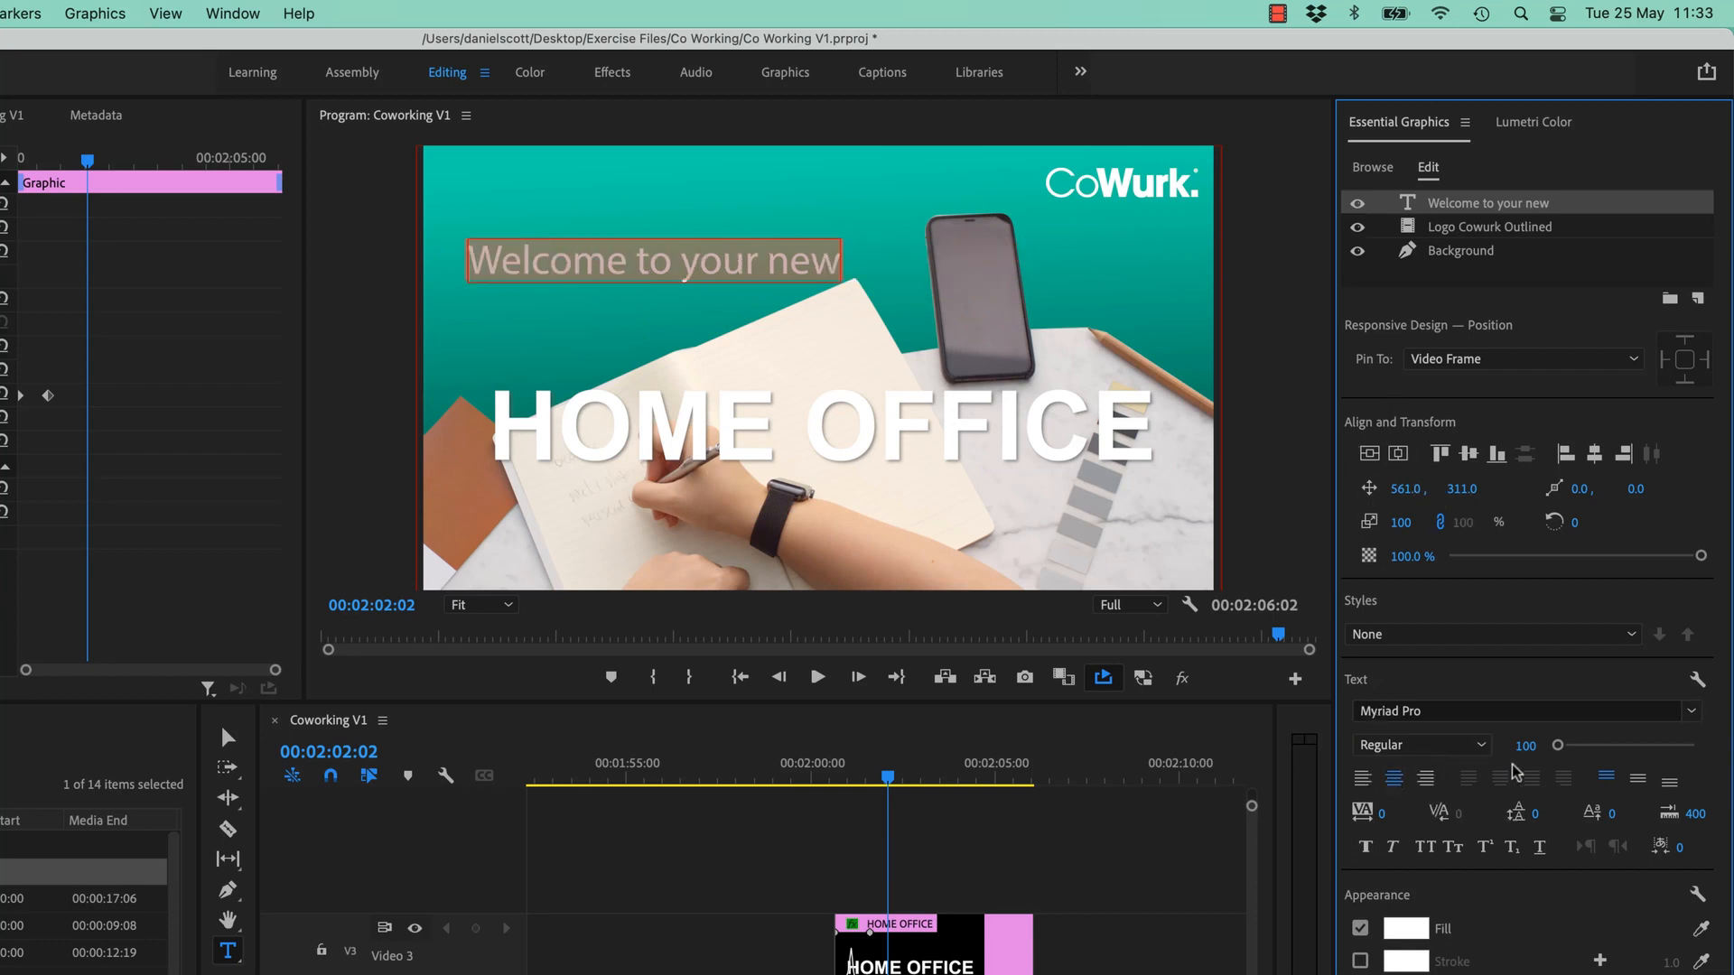
{"action": "left_click_drag", "start_coordinate": [1557, 746], "coordinate": [1560, 747]}
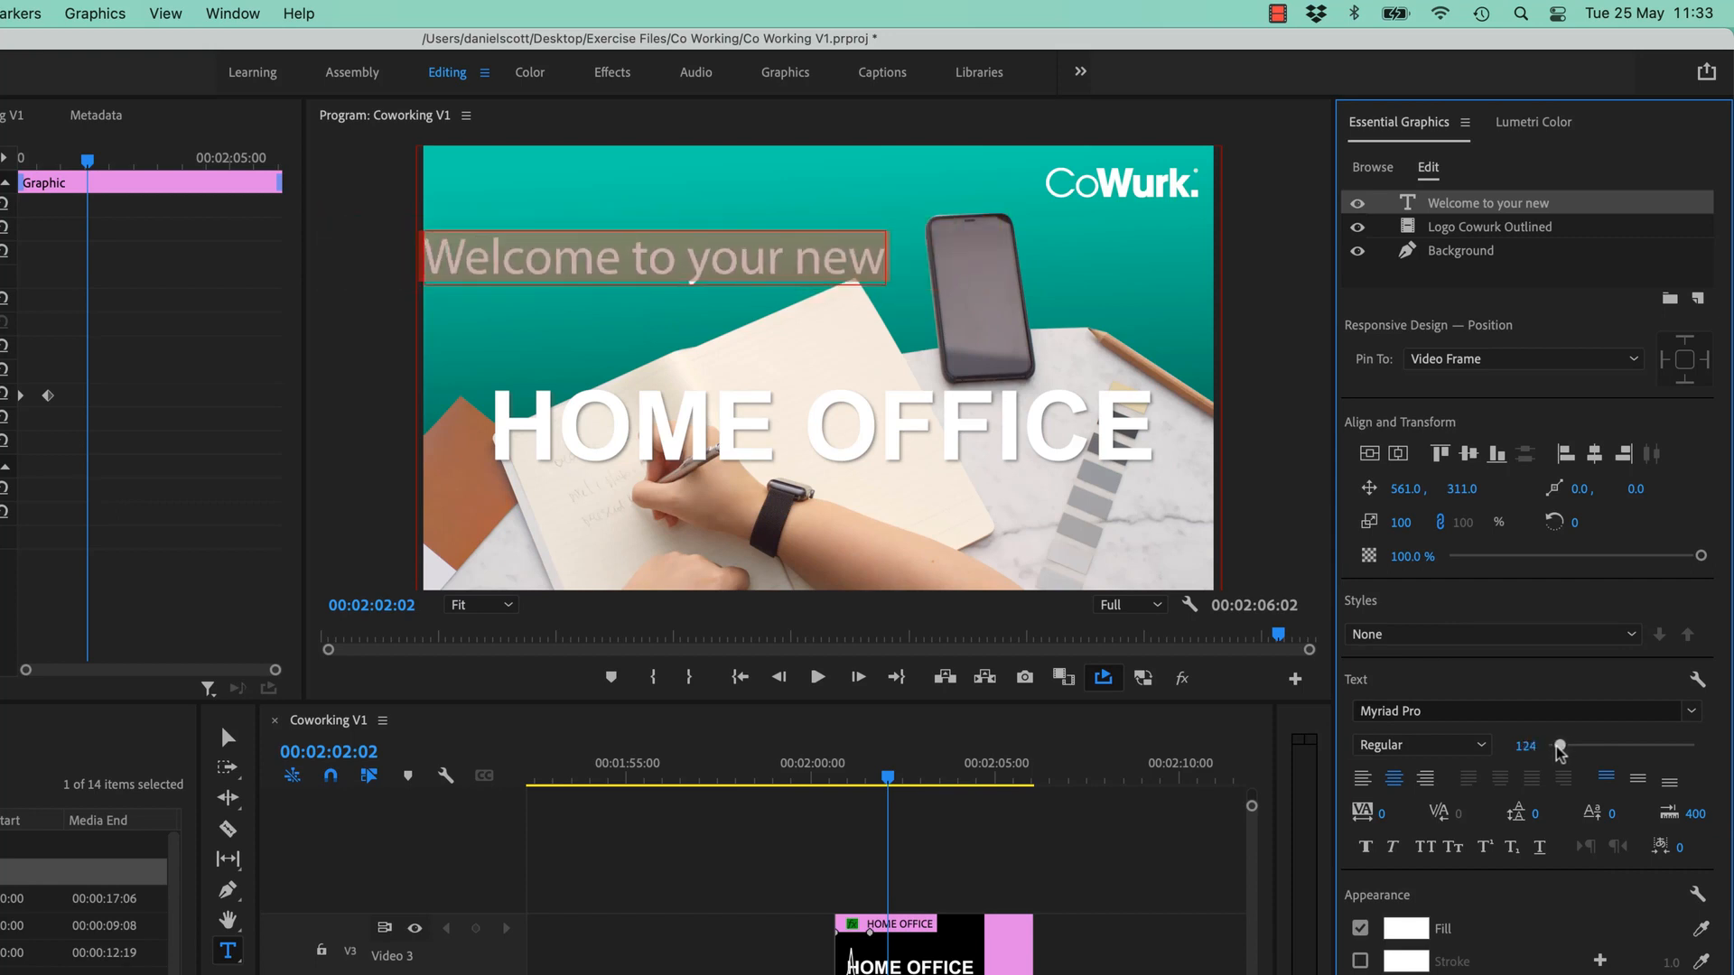
{"action": "left_click_drag", "start_coordinate": [1406, 489], "coordinate": [1406, 506]}
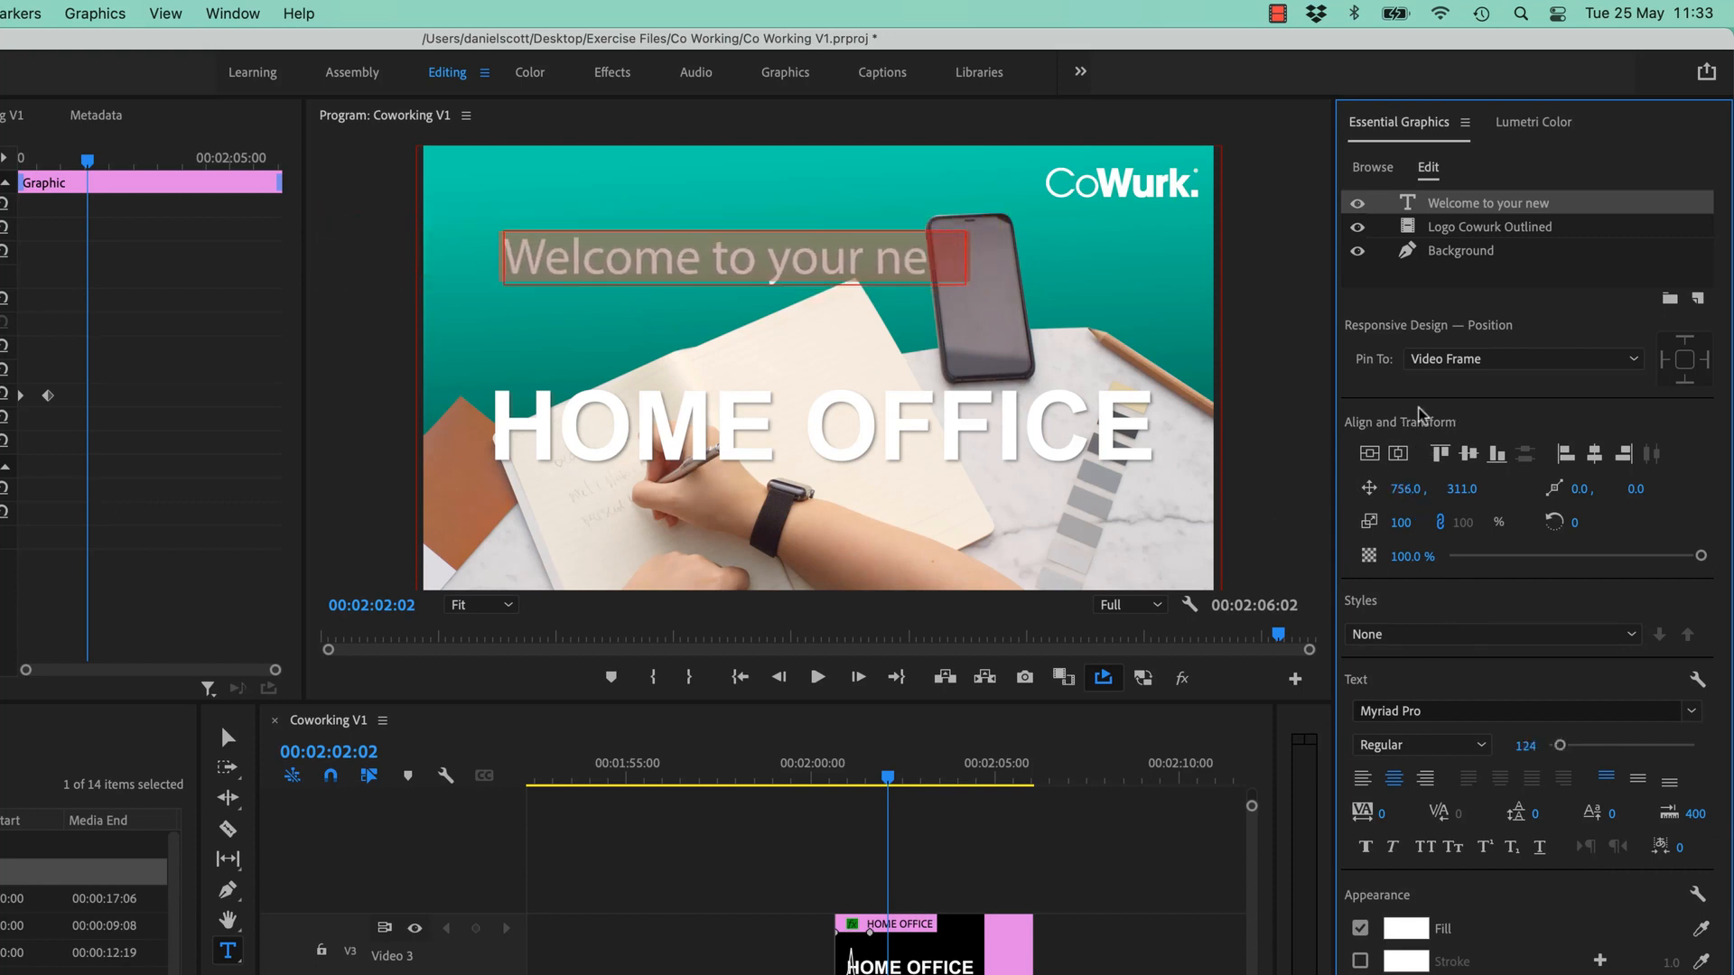
{"action": "left_click", "coordinate": [1399, 454]}
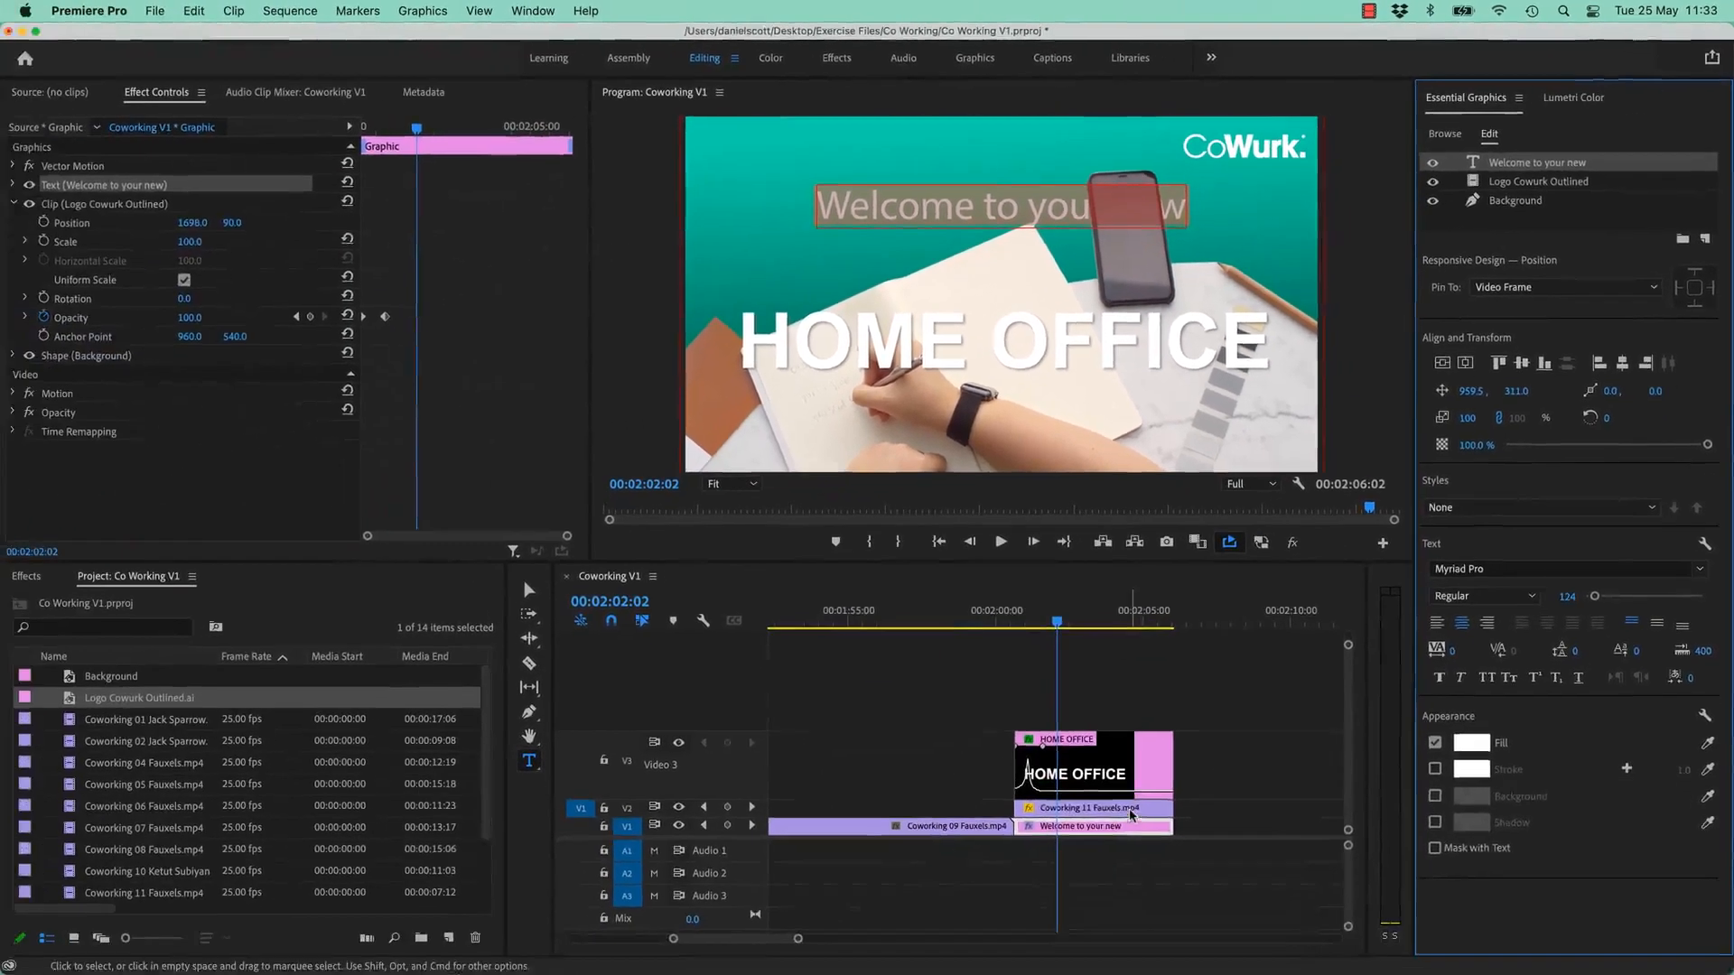
- Show the Mask (1) outline of the Coworking 11 Fauxels clip's Opacity
{"action": "left_click", "coordinate": [1131, 811]}
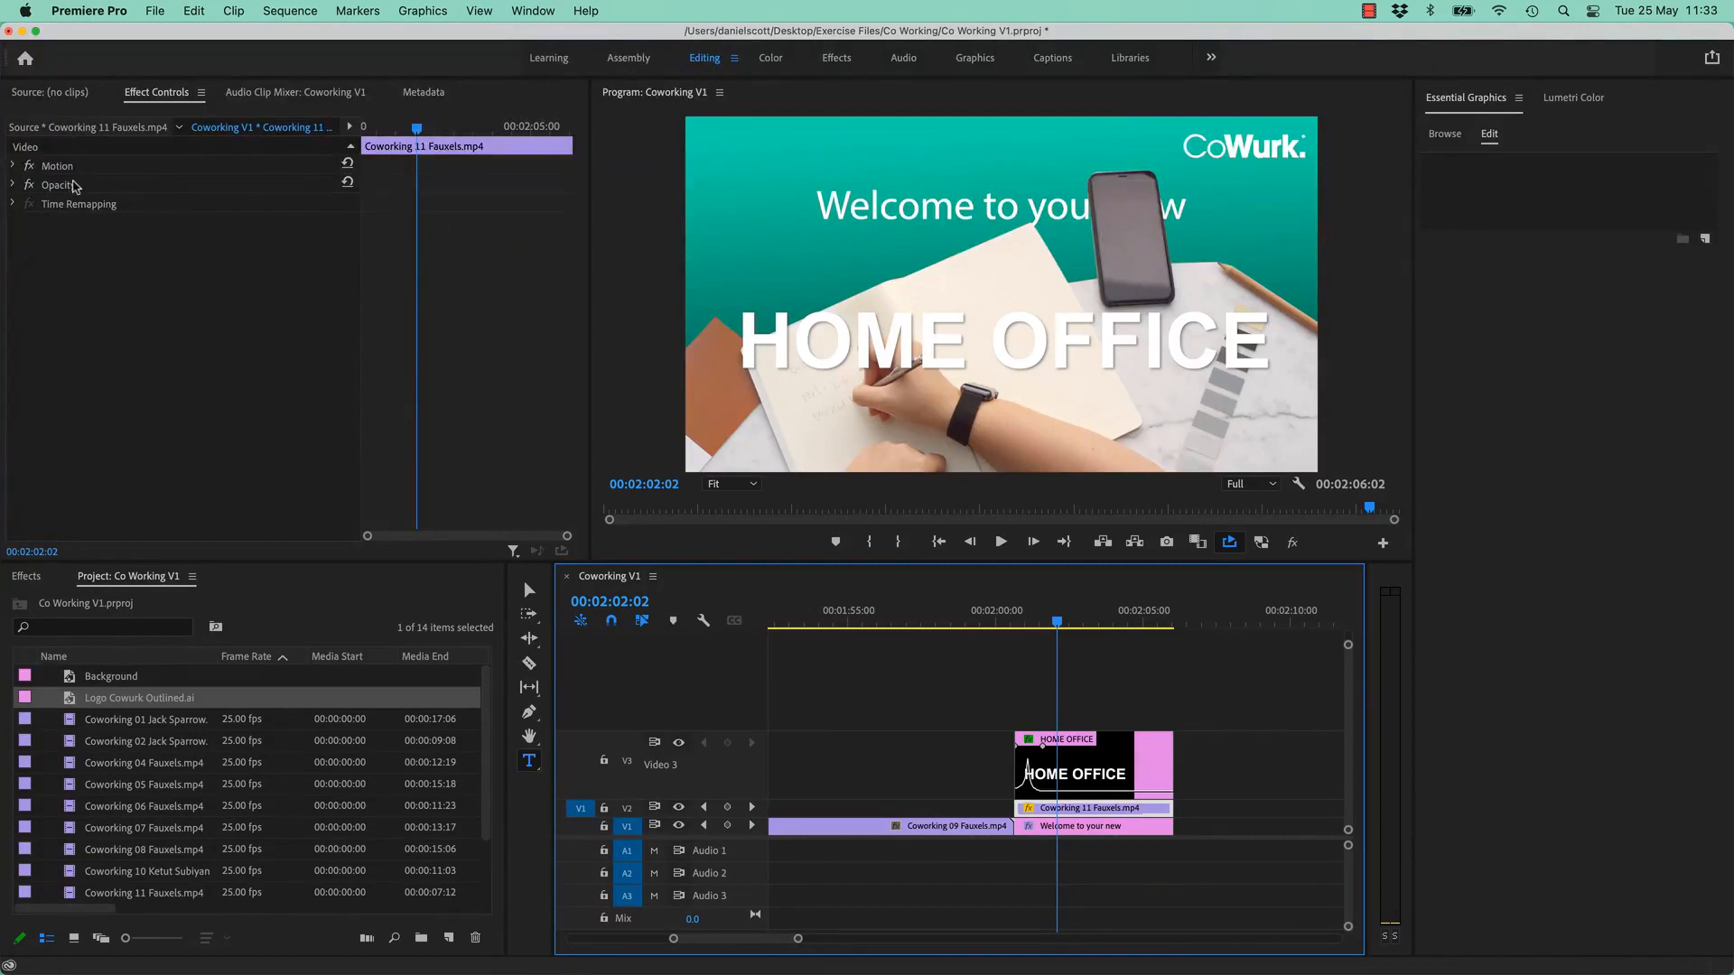
{"action": "left_click", "coordinate": [54, 186]}
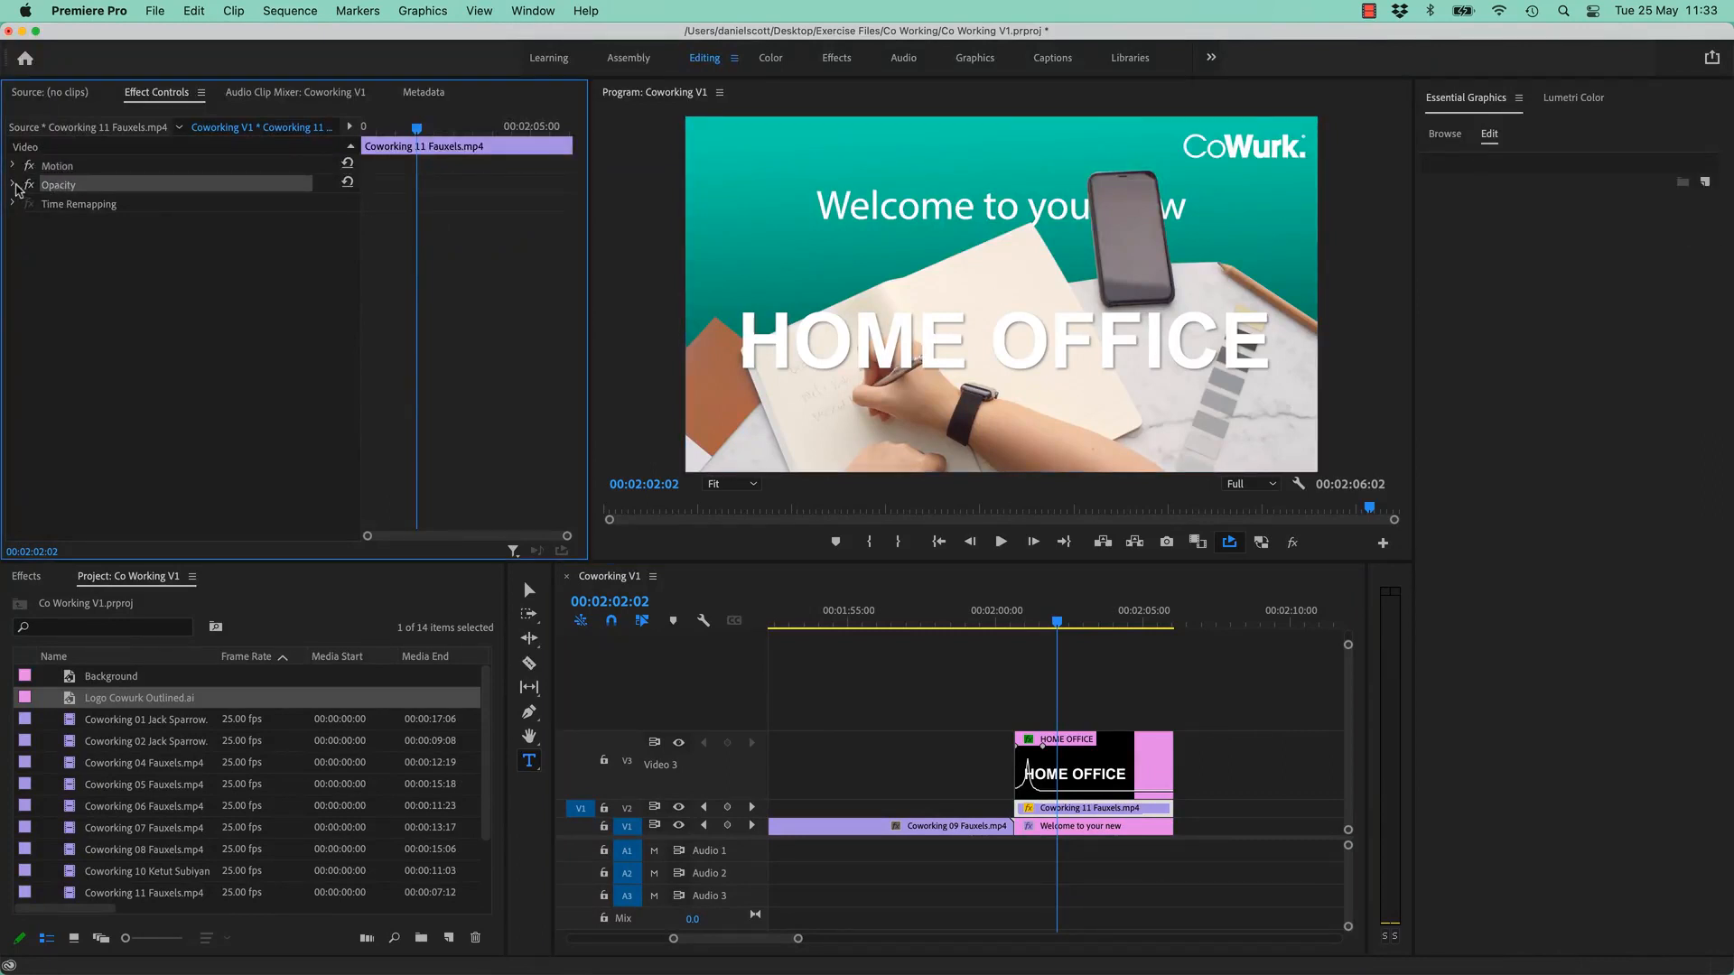
{"action": "left_click", "coordinate": [12, 185]}
{"action": "left_click", "coordinate": [68, 224]}
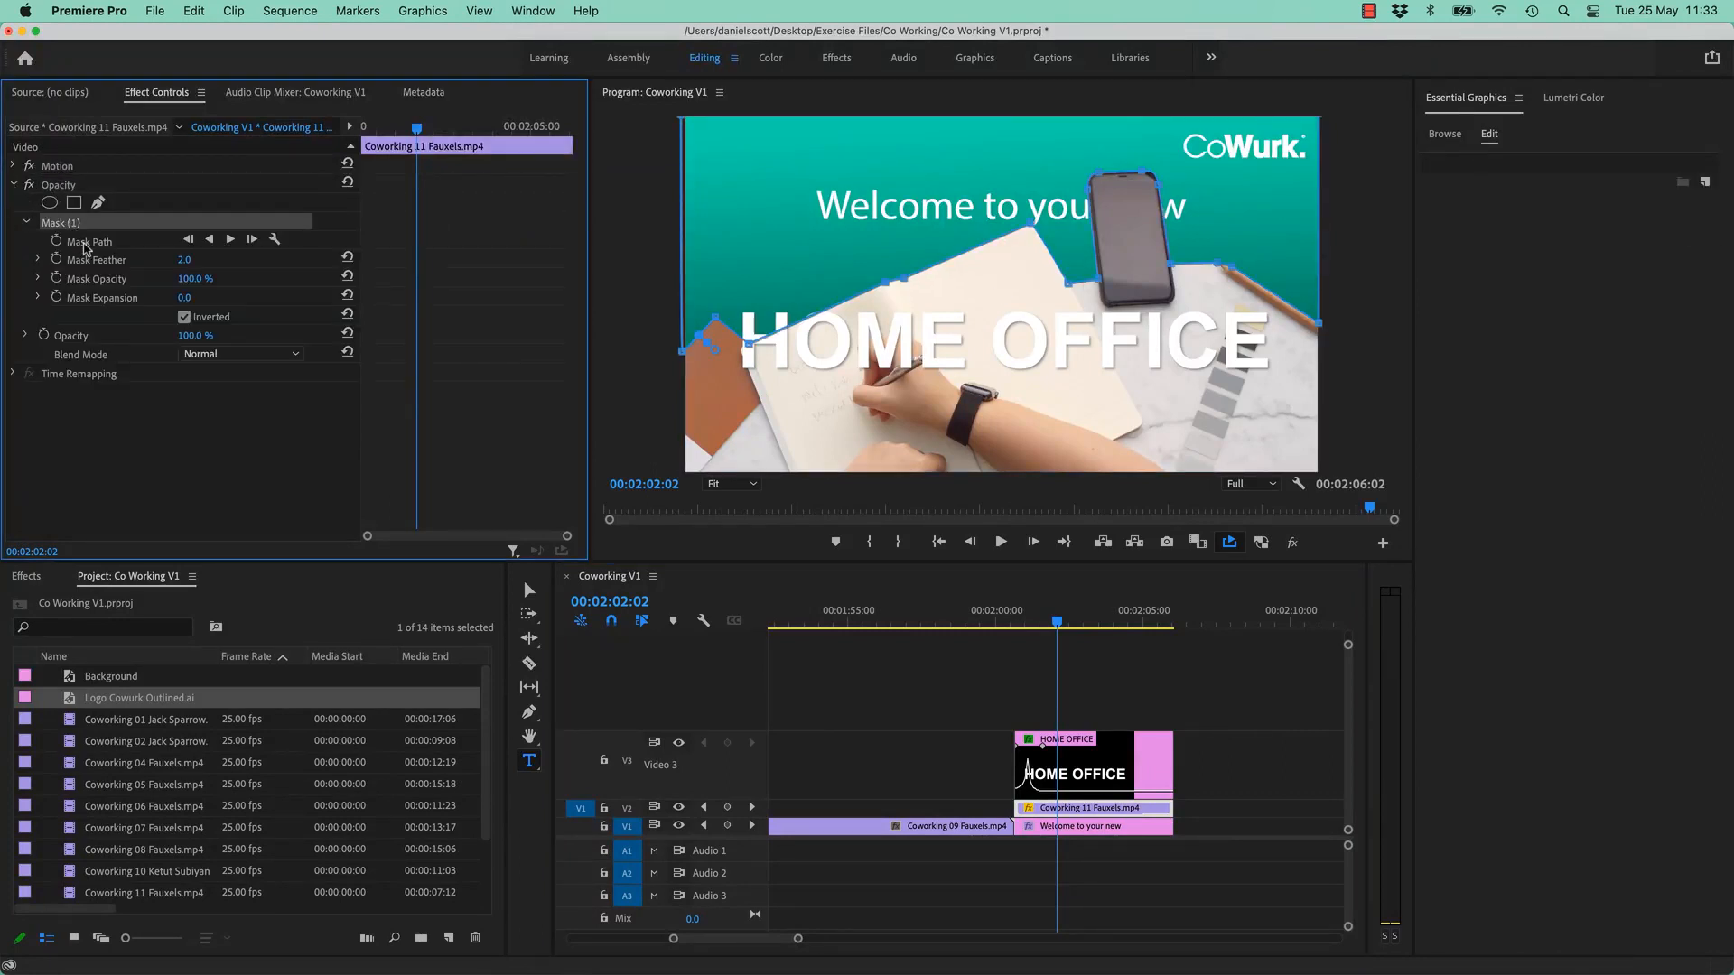
{"action": "left_click", "coordinate": [1091, 196]}
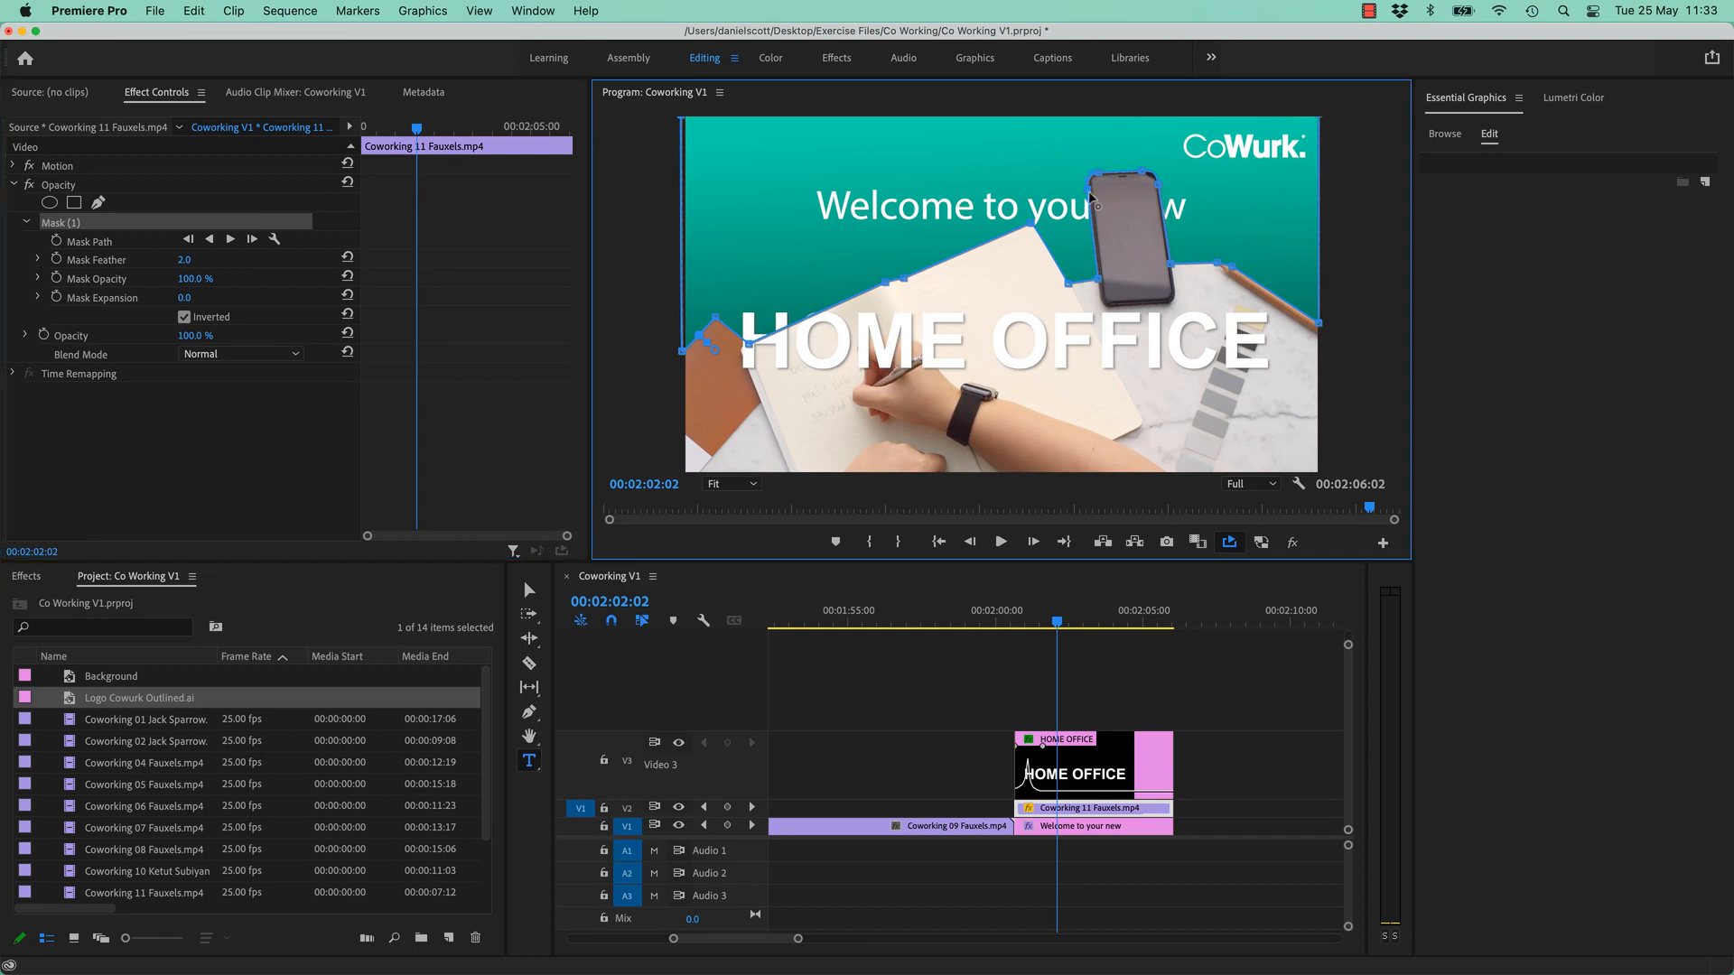
- Reshape the mask around the phone, moving and deleting extra points to uncover the text
{"action": "left_click_drag", "start_coordinate": [1099, 279], "coordinate": [1133, 399]}
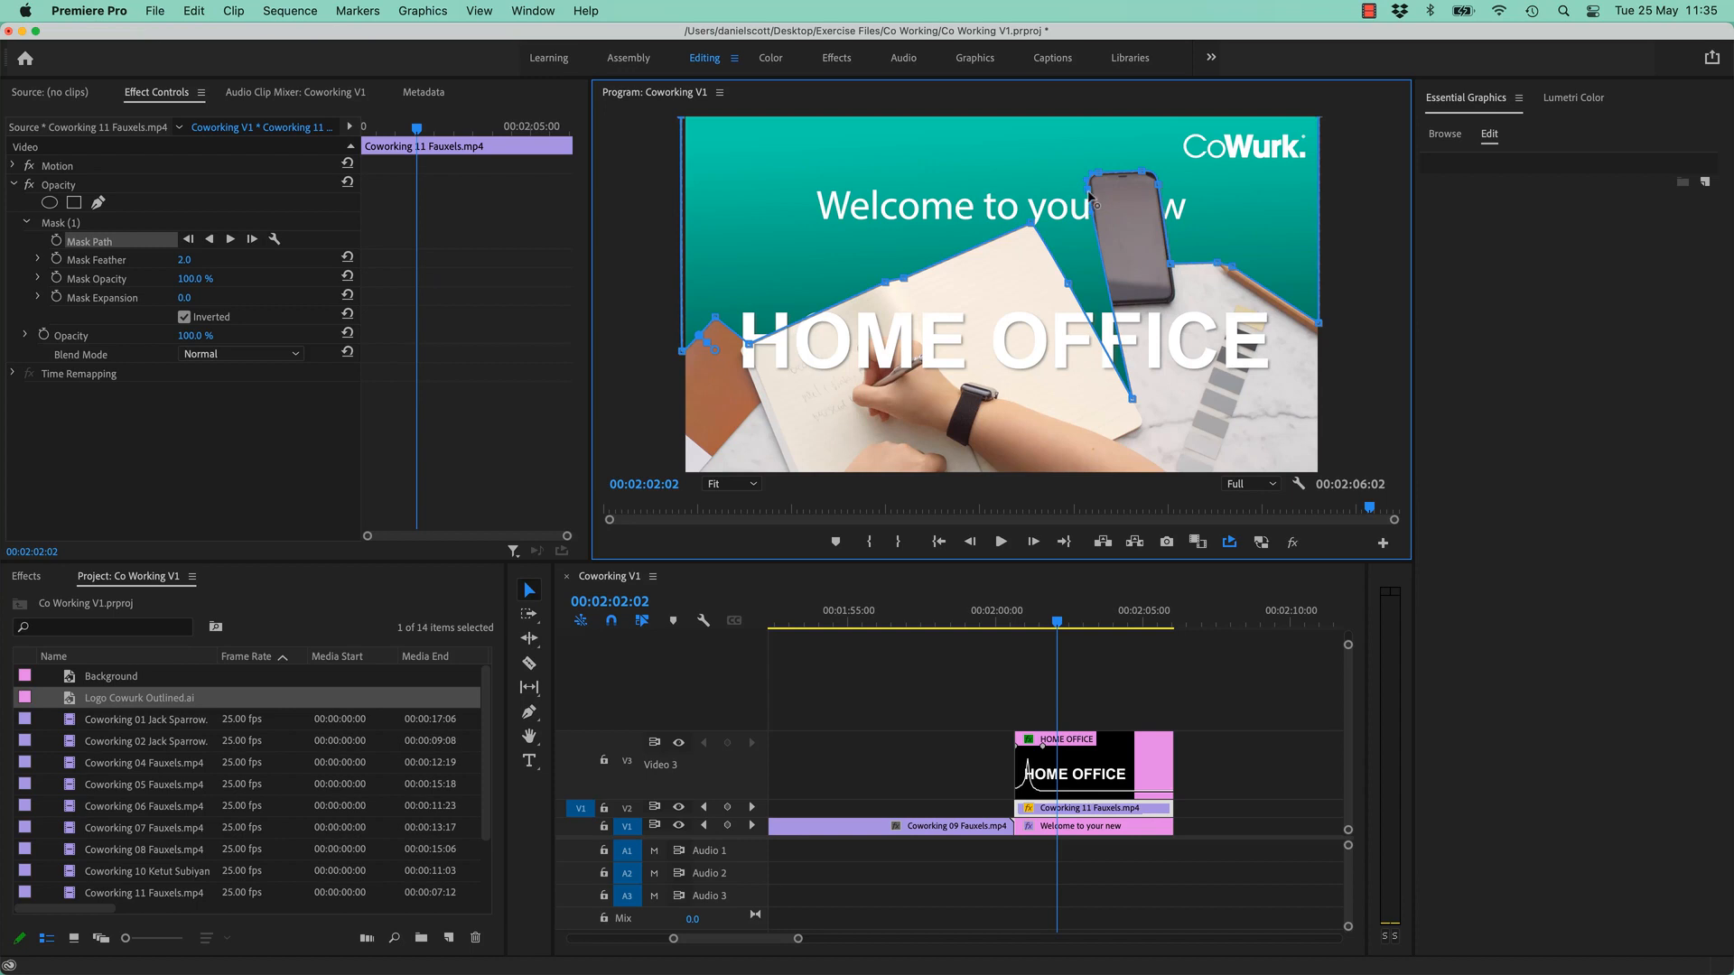
{"action": "left_click_drag", "start_coordinate": [1089, 178], "coordinate": [1136, 178]}
{"action": "left_click", "coordinate": [1135, 177], "text": "super"}
{"action": "left_click", "coordinate": [1142, 172], "text": "super"}
{"action": "left_click", "coordinate": [1158, 185], "text": "super"}
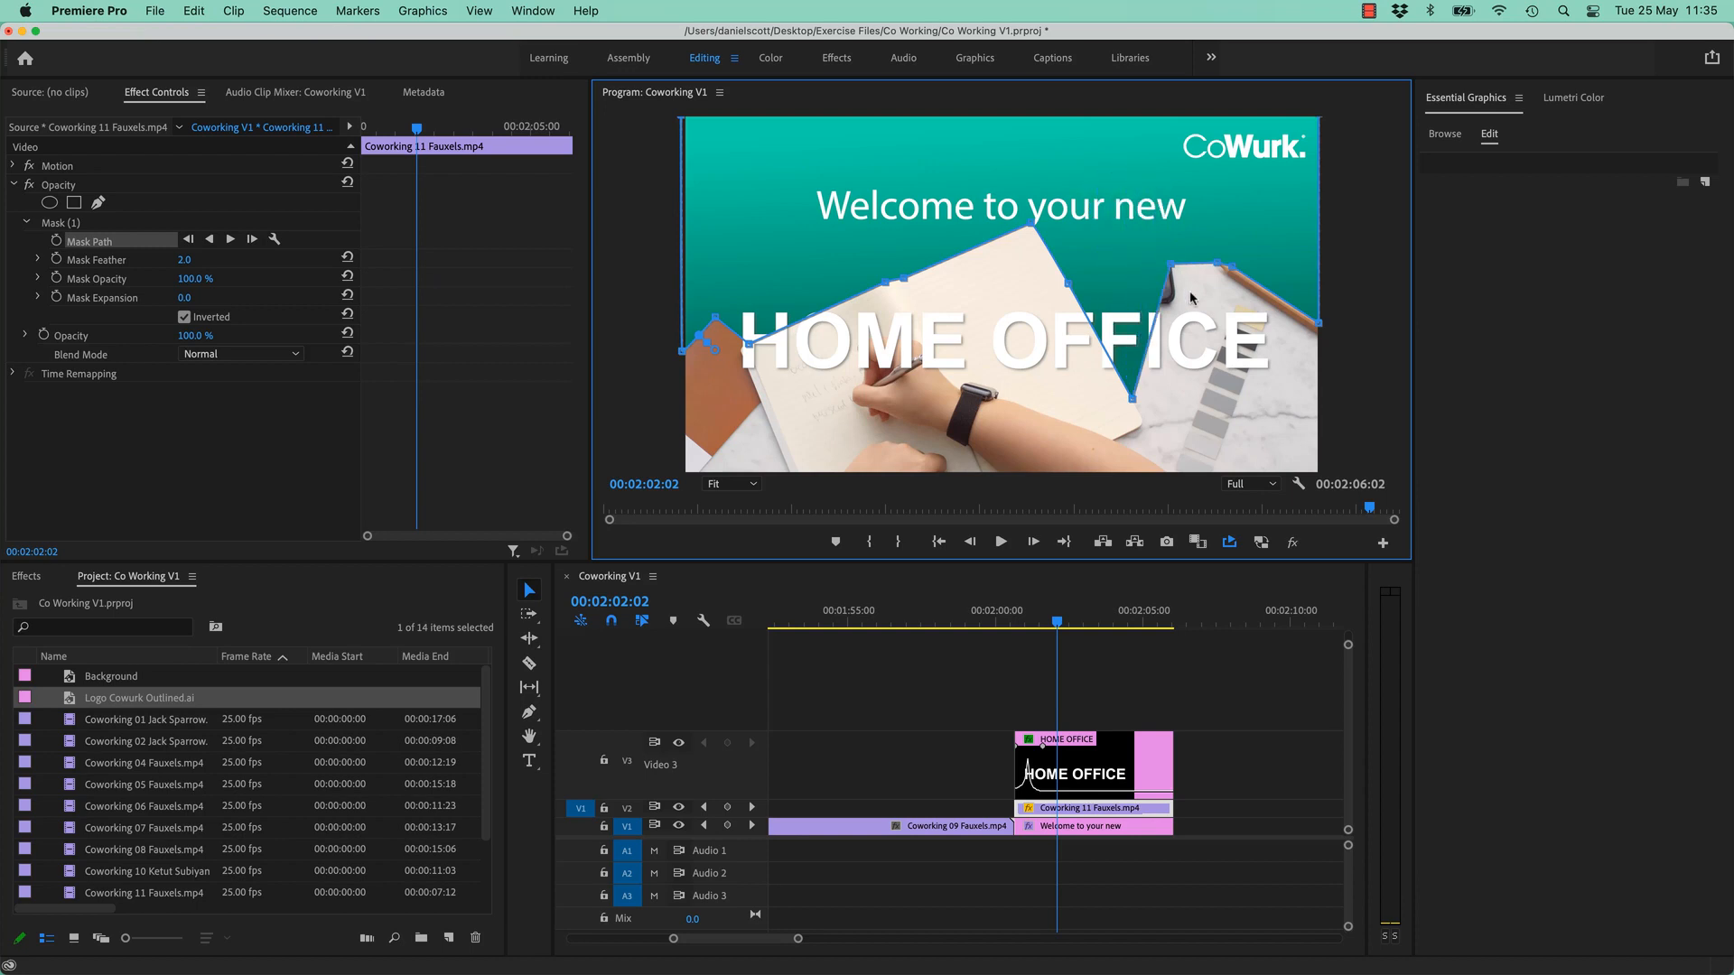
{"action": "left_click_drag", "start_coordinate": [1177, 264], "coordinate": [1194, 416]}
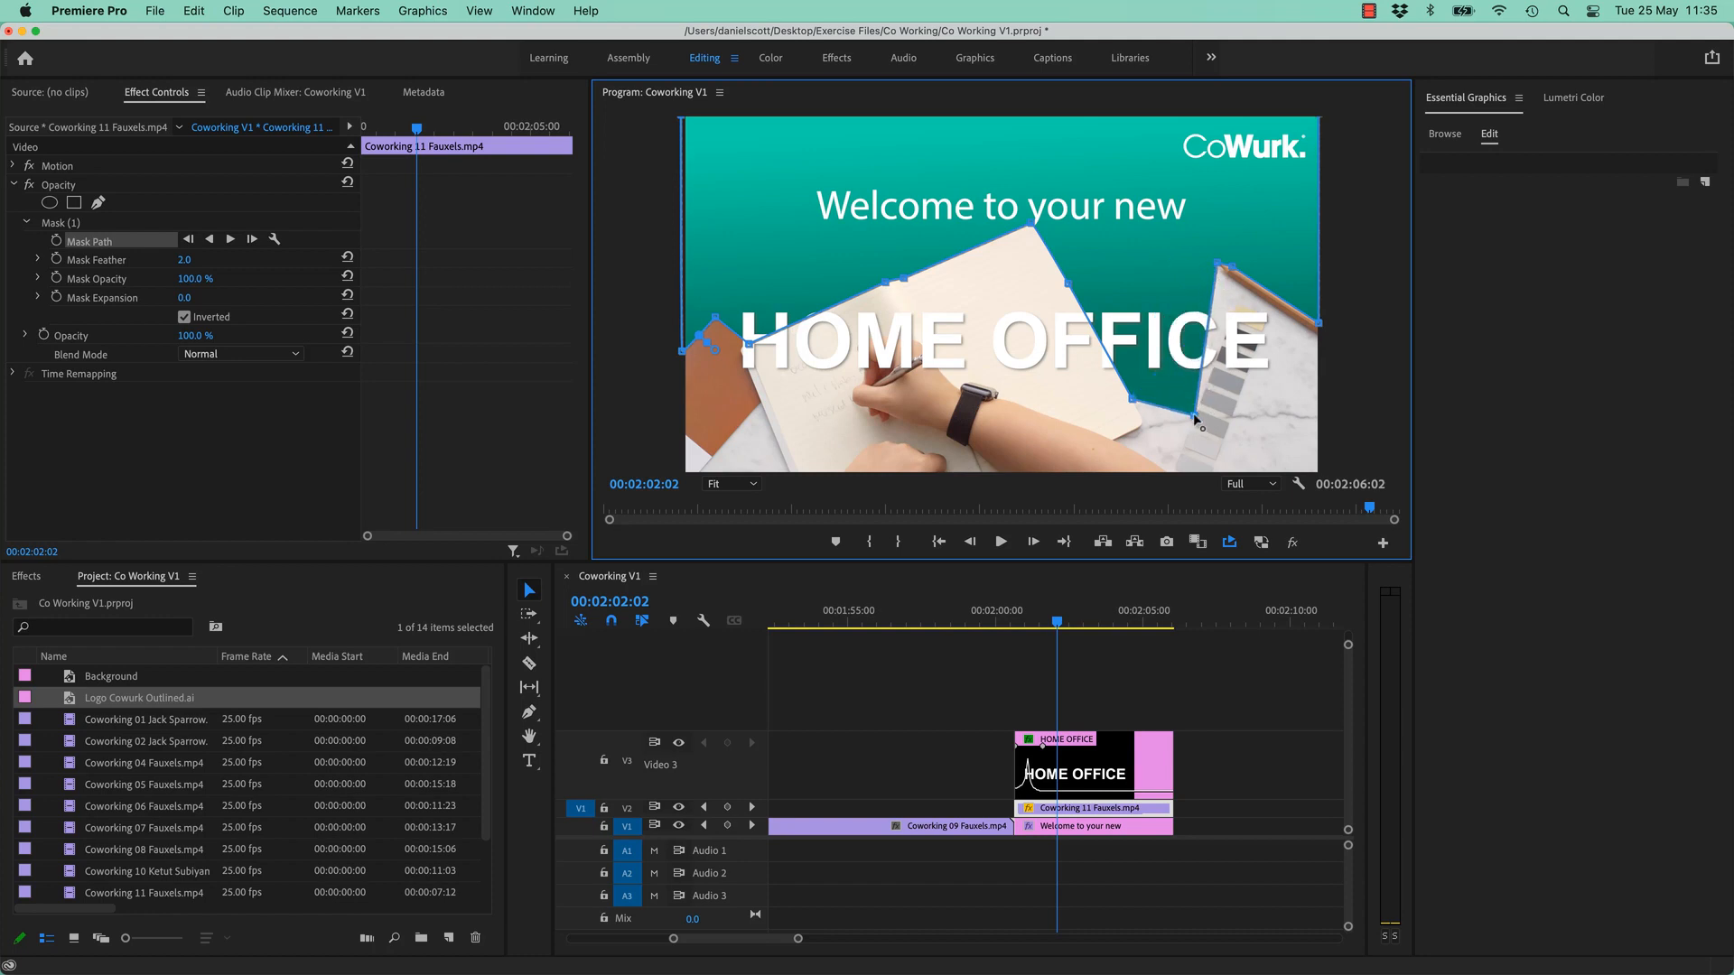
{"action": "left_click_drag", "start_coordinate": [1193, 418], "coordinate": [1226, 274]}
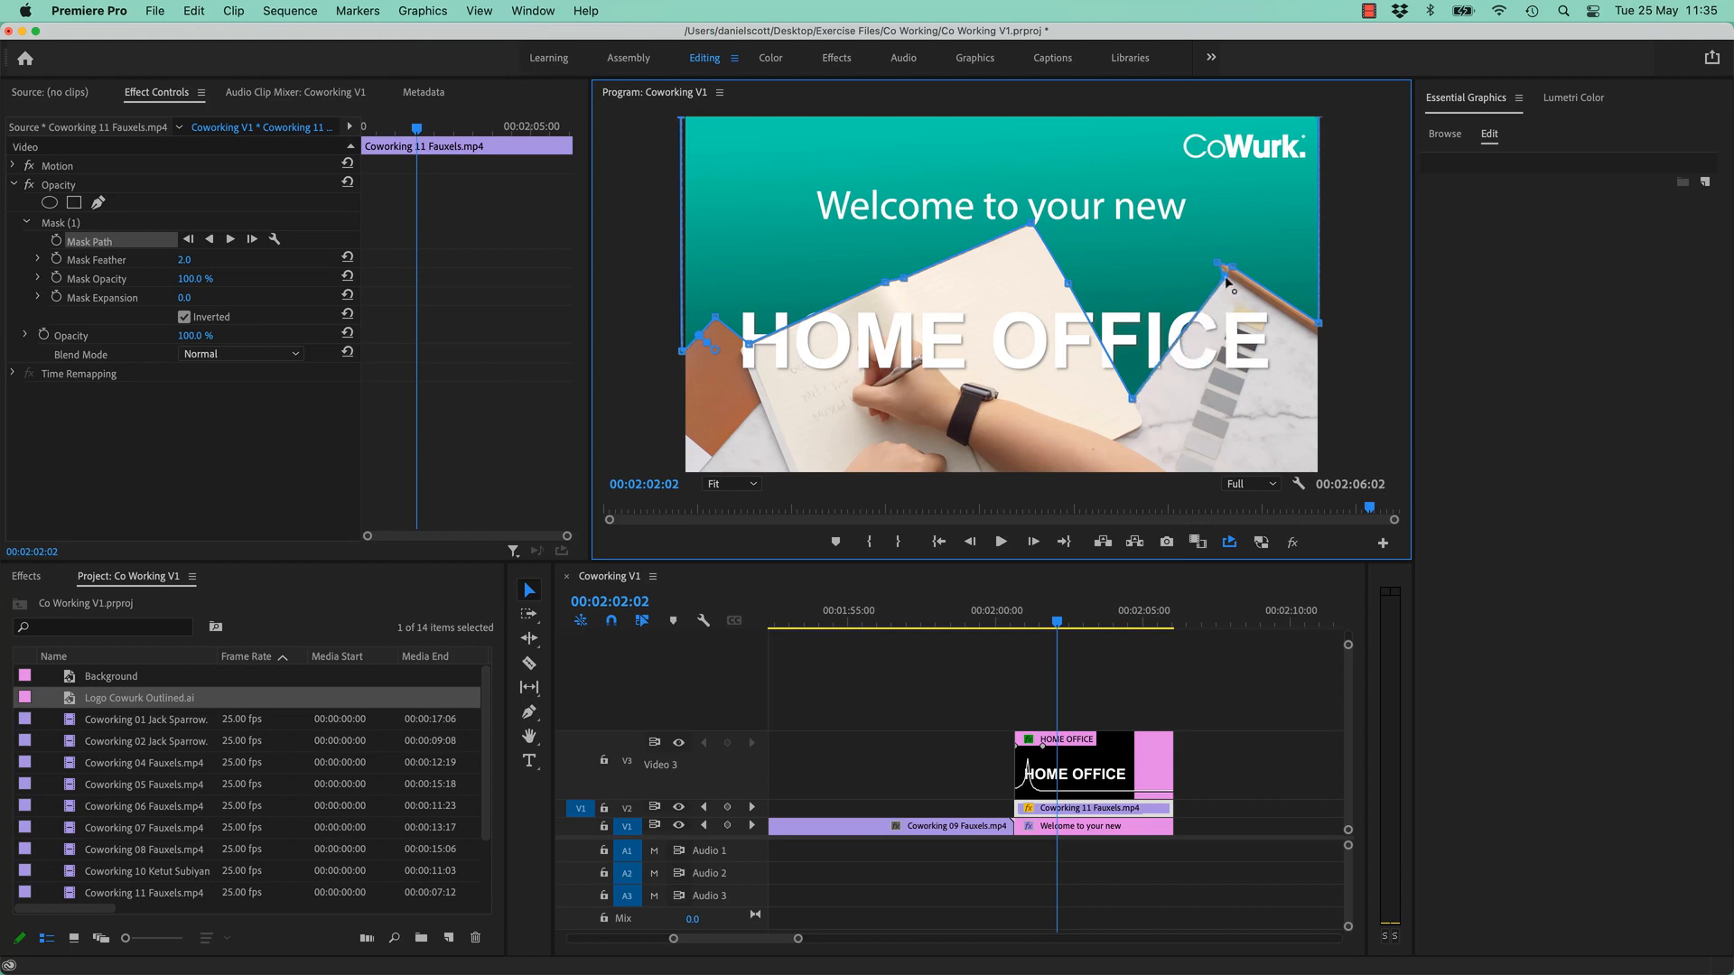
- Adjust the mask points by the pencil and OFFICE, then play back the masked shot
{"action": "key", "text": "p"}
{"action": "key", "text": "v"}
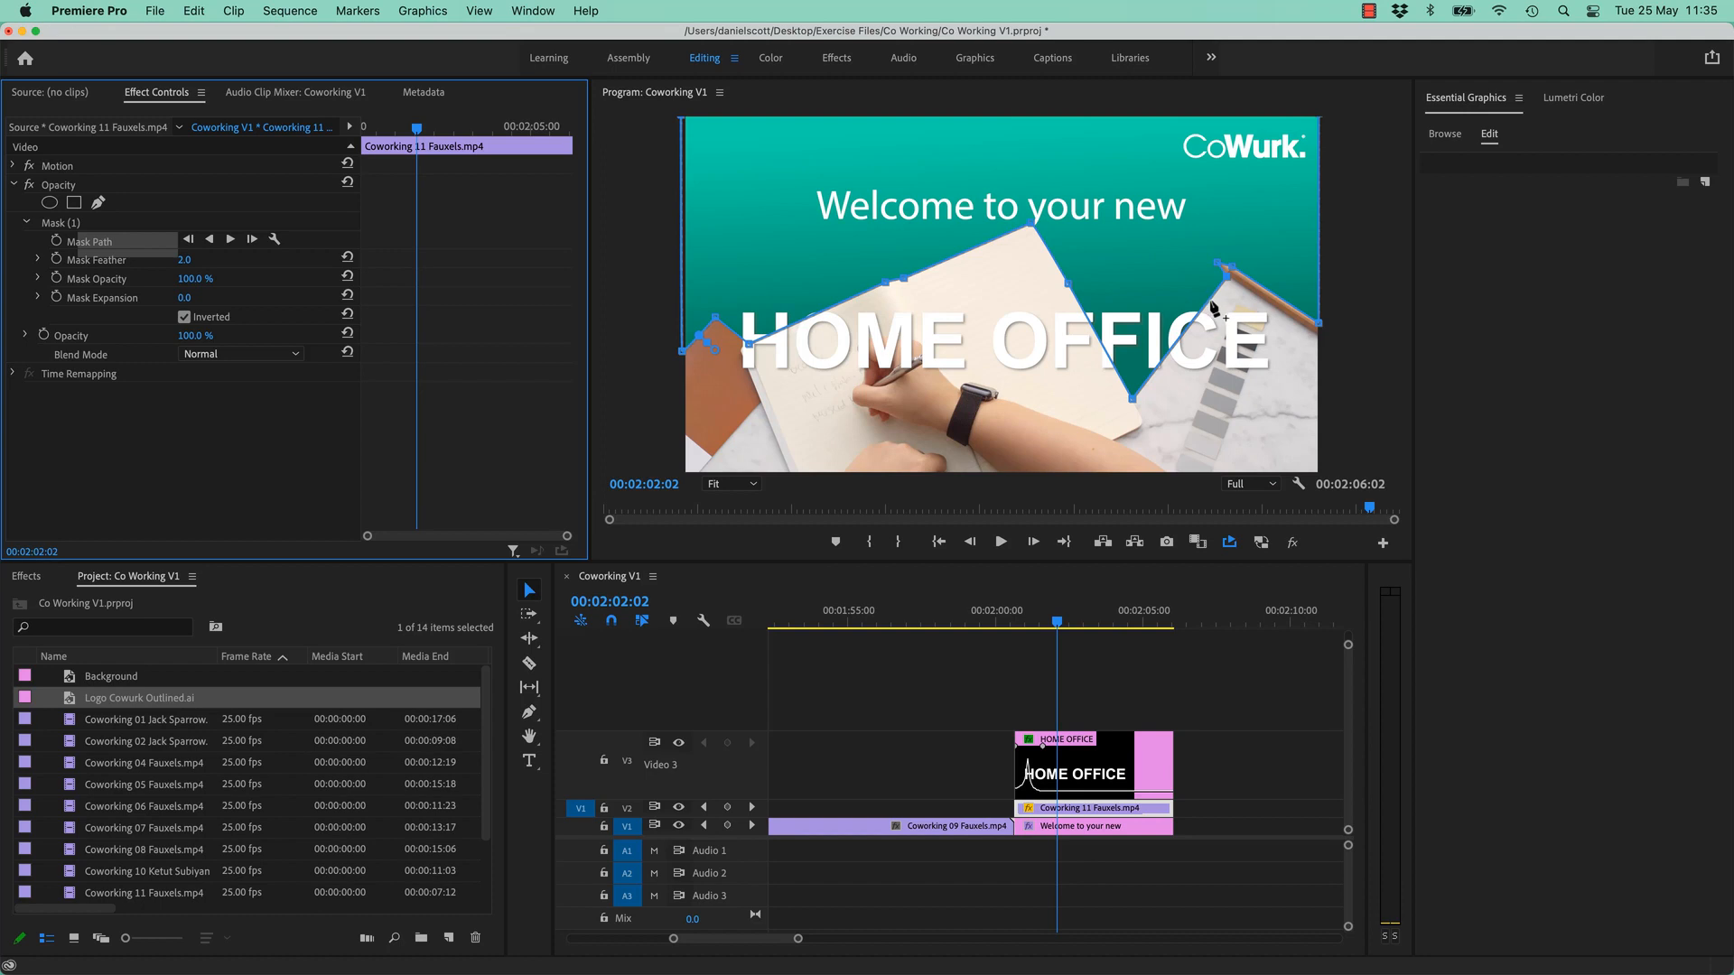
{"action": "left_click", "coordinate": [1214, 294]}
{"action": "mouse_move", "coordinate": [1215, 296]}
{"action": "left_mouse_down"}
{"action": "mouse_move", "coordinate": [1243, 290]}
{"action": "mouse_move", "coordinate": [1226, 332]}
{"action": "left_mouse_up"}
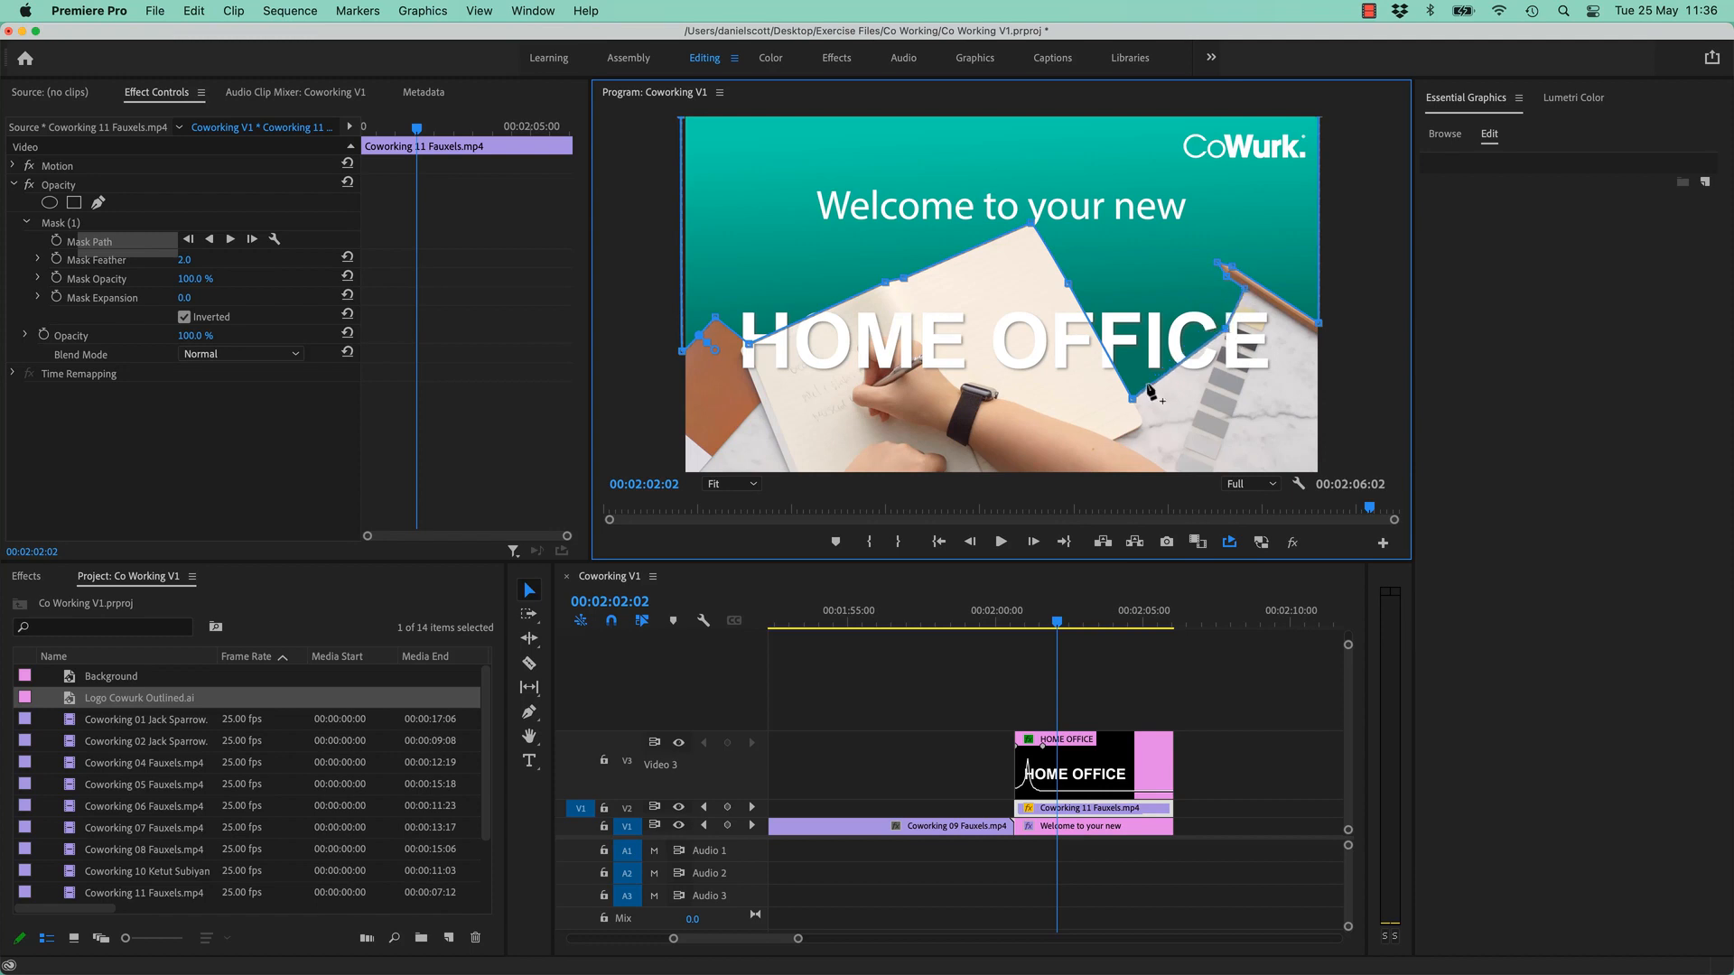
{"action": "left_click_drag", "start_coordinate": [1134, 400], "coordinate": [1095, 332]}
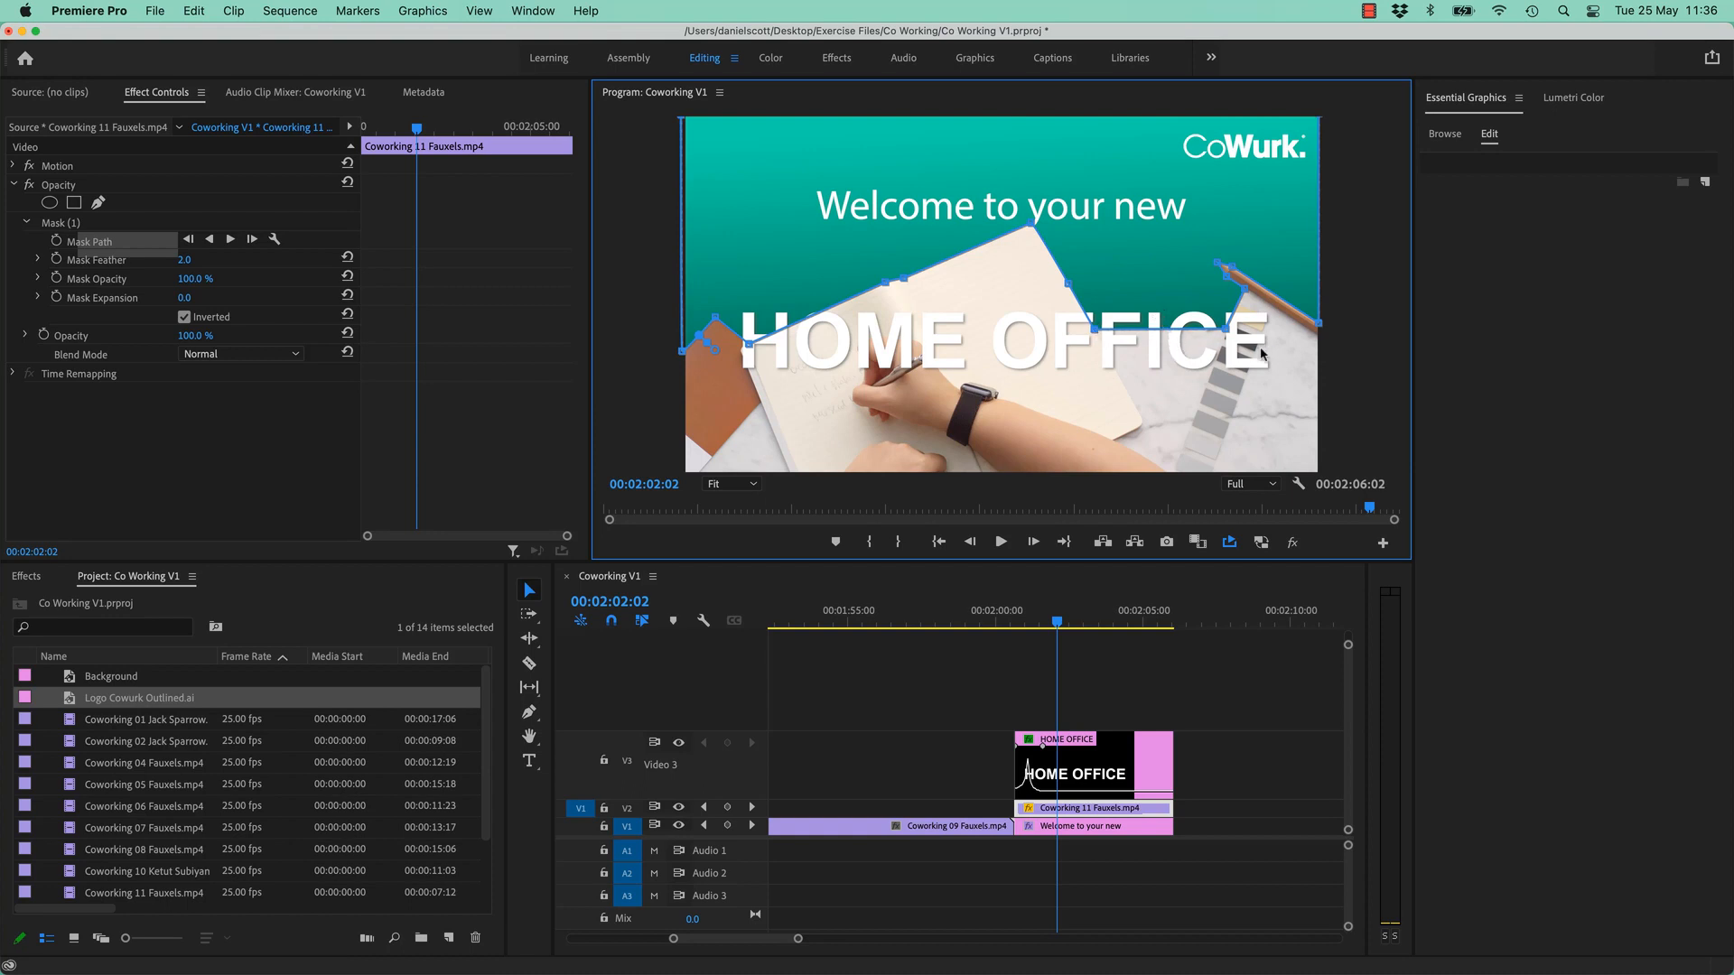
{"action": "left_click", "coordinate": [1045, 720]}
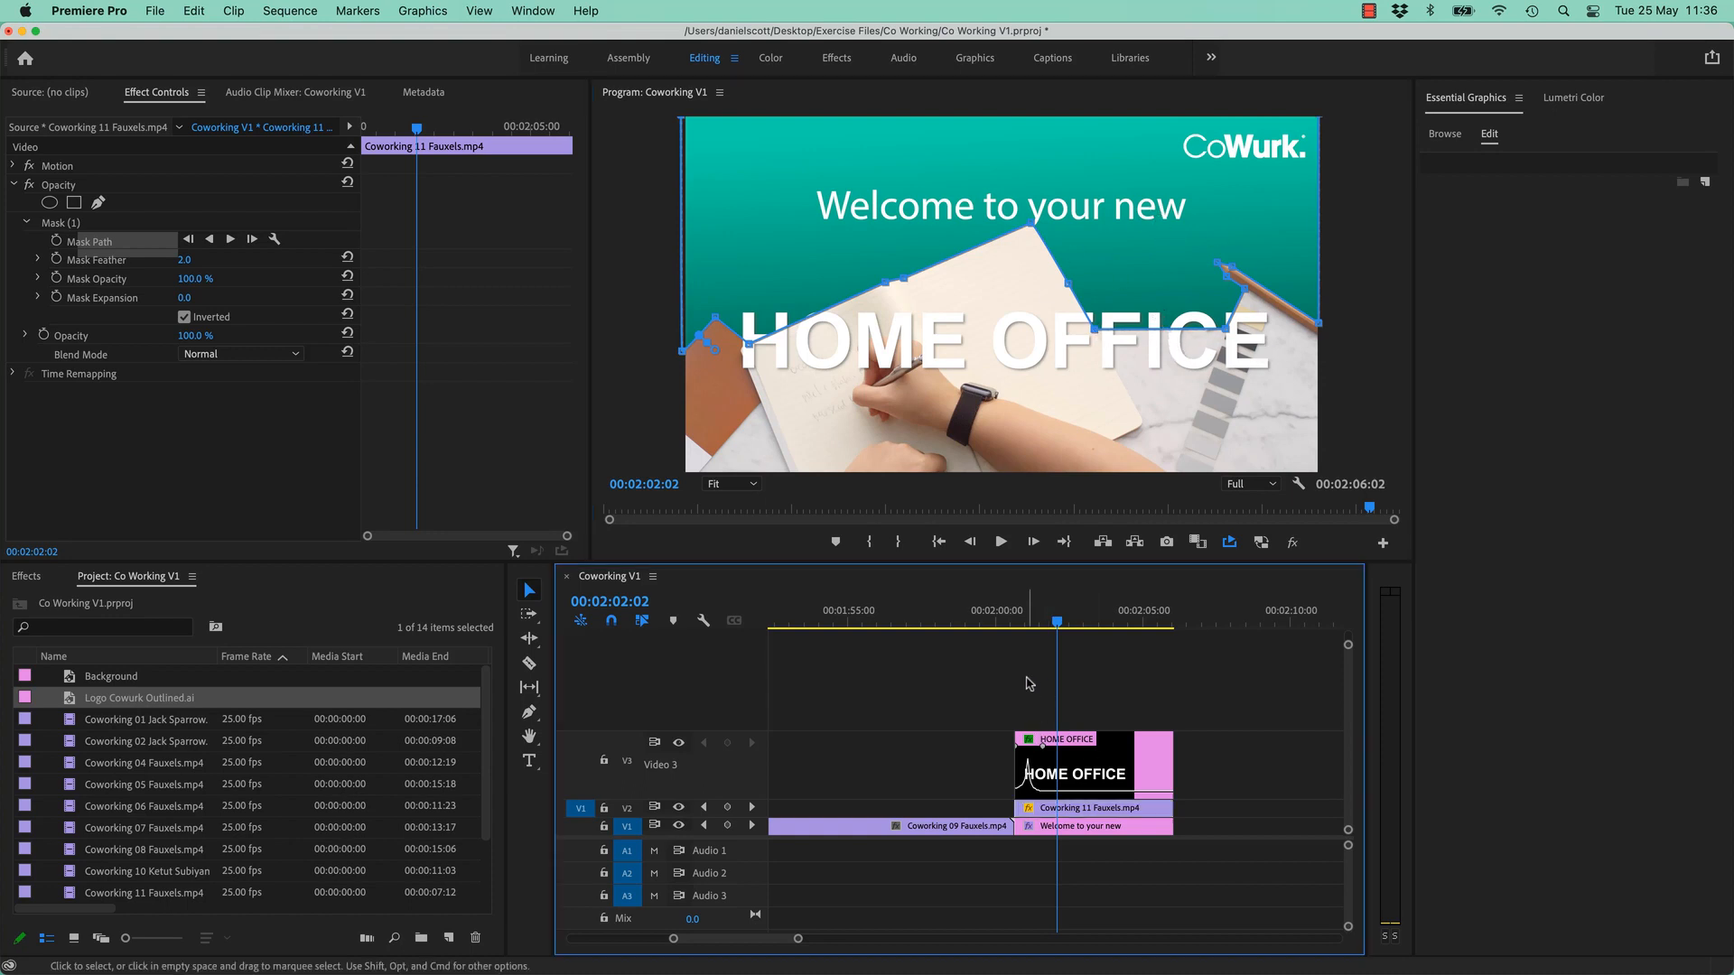
{"action": "left_click_drag", "start_coordinate": [1054, 620], "coordinate": [971, 622]}
{"action": "key", "text": "space"}
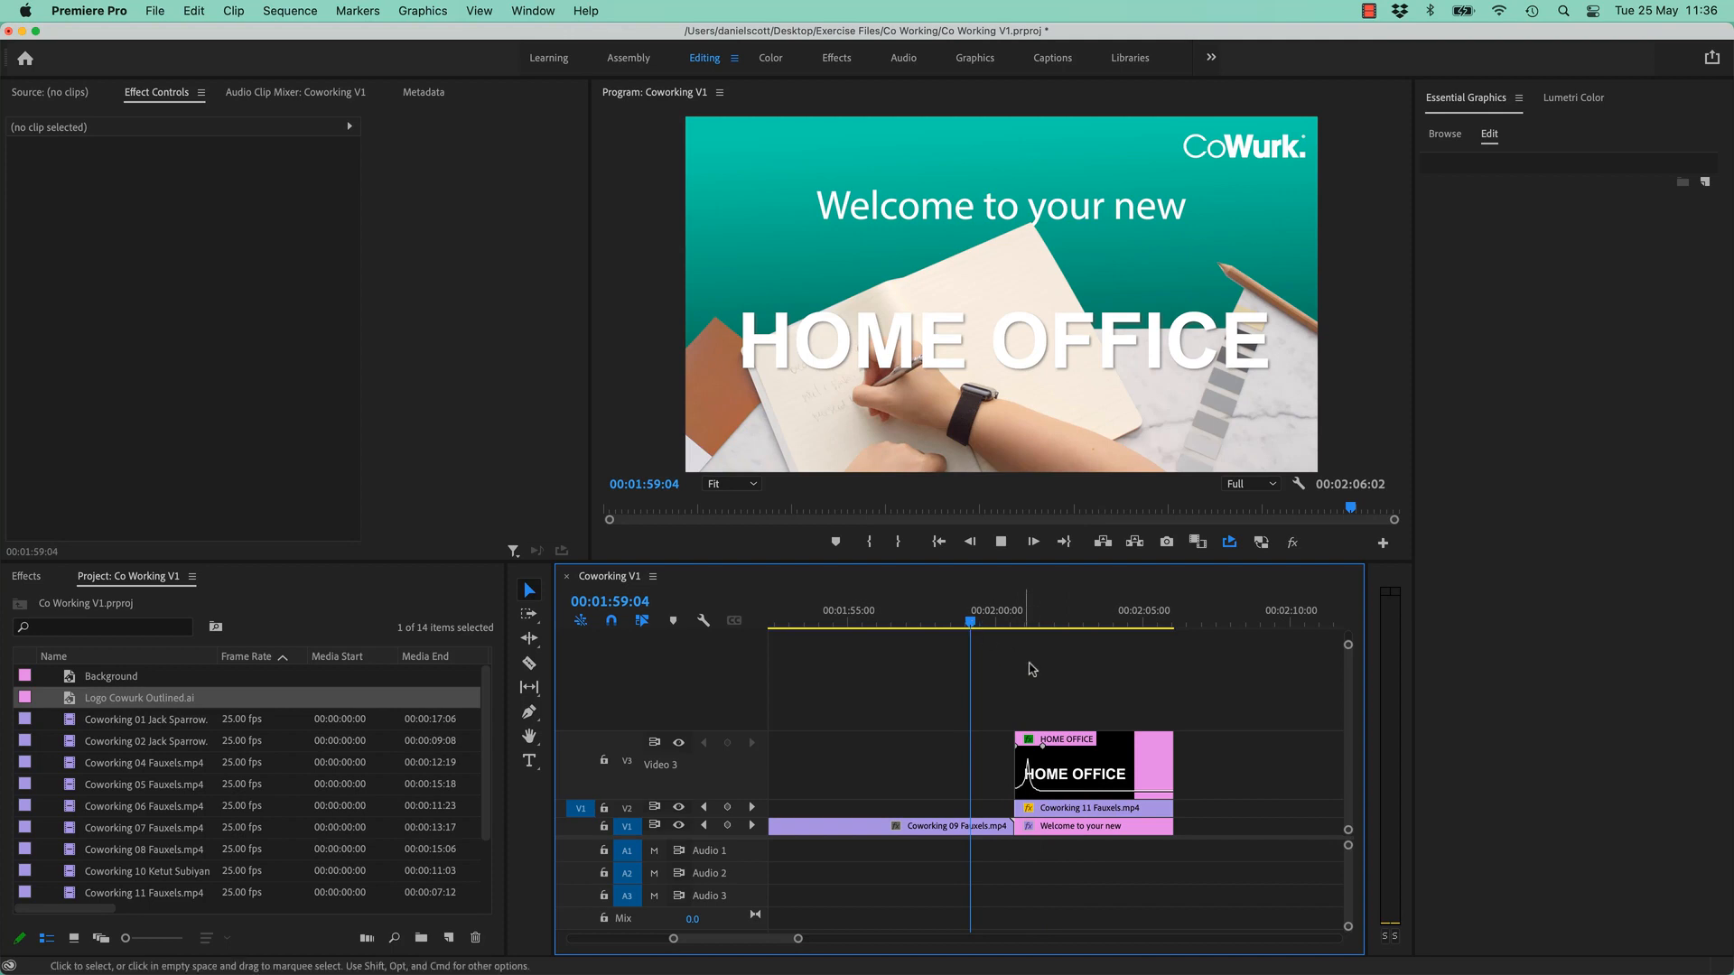
- Play the Welcome title from about 02:00:00, then select the Logo Cowurk Outlined layer
{"action": "left_click", "coordinate": [1094, 827]}
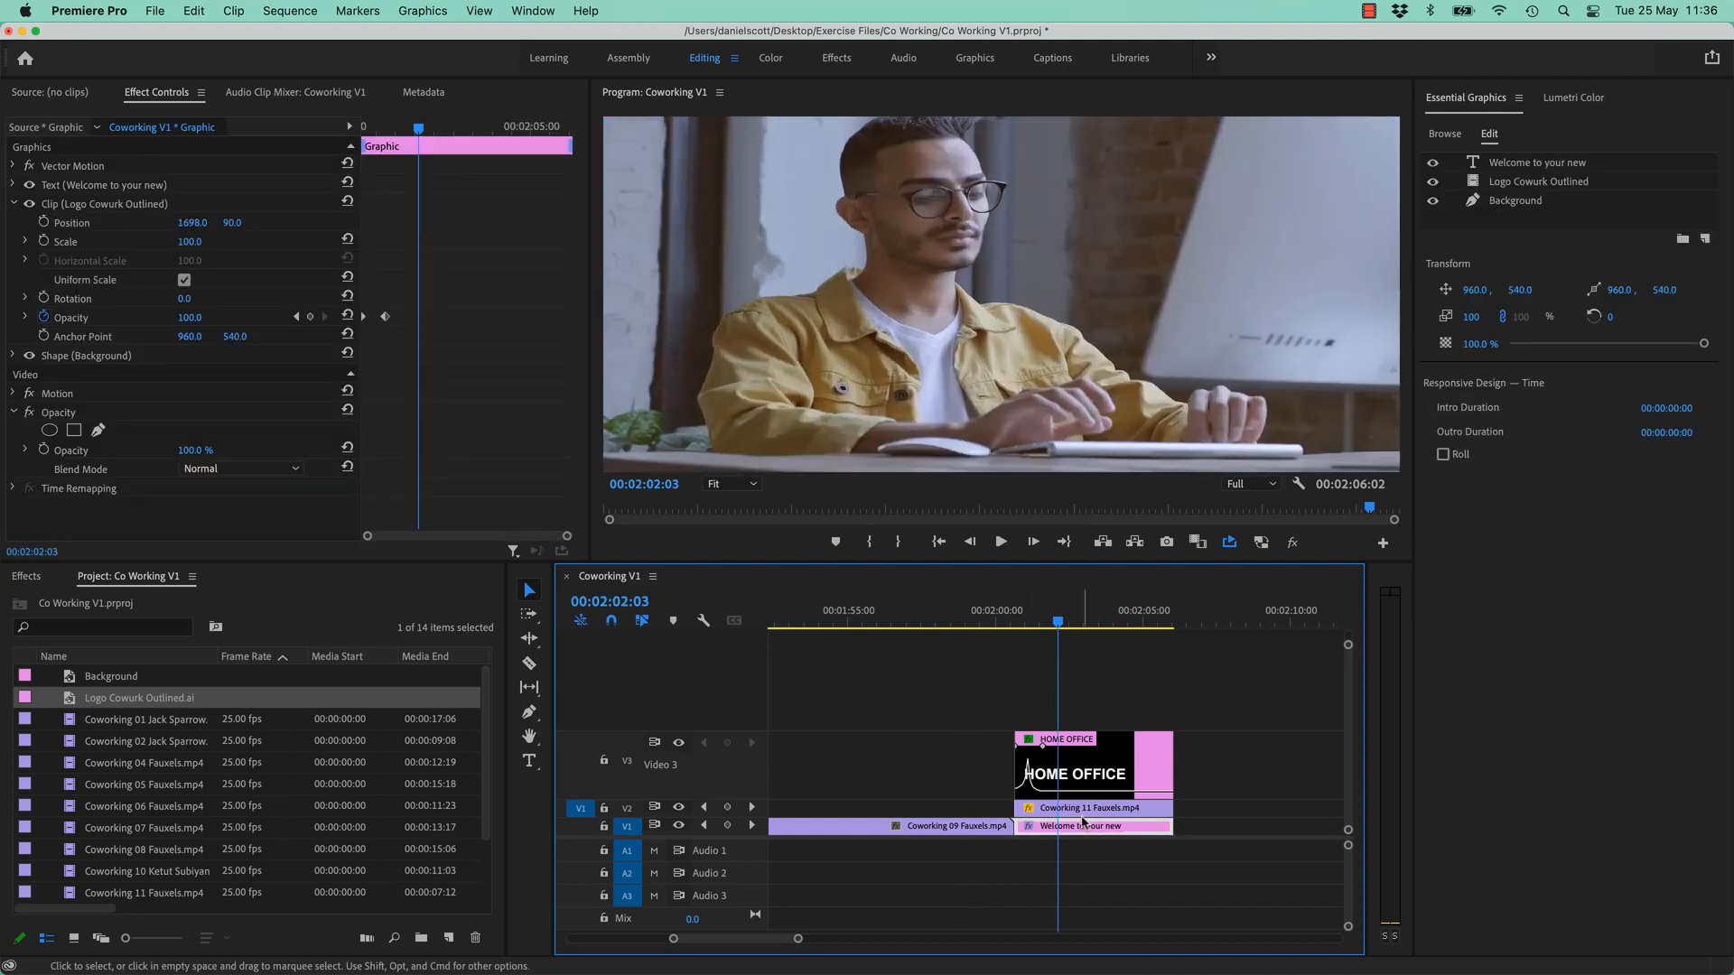
{"action": "left_click", "coordinate": [1517, 164]}
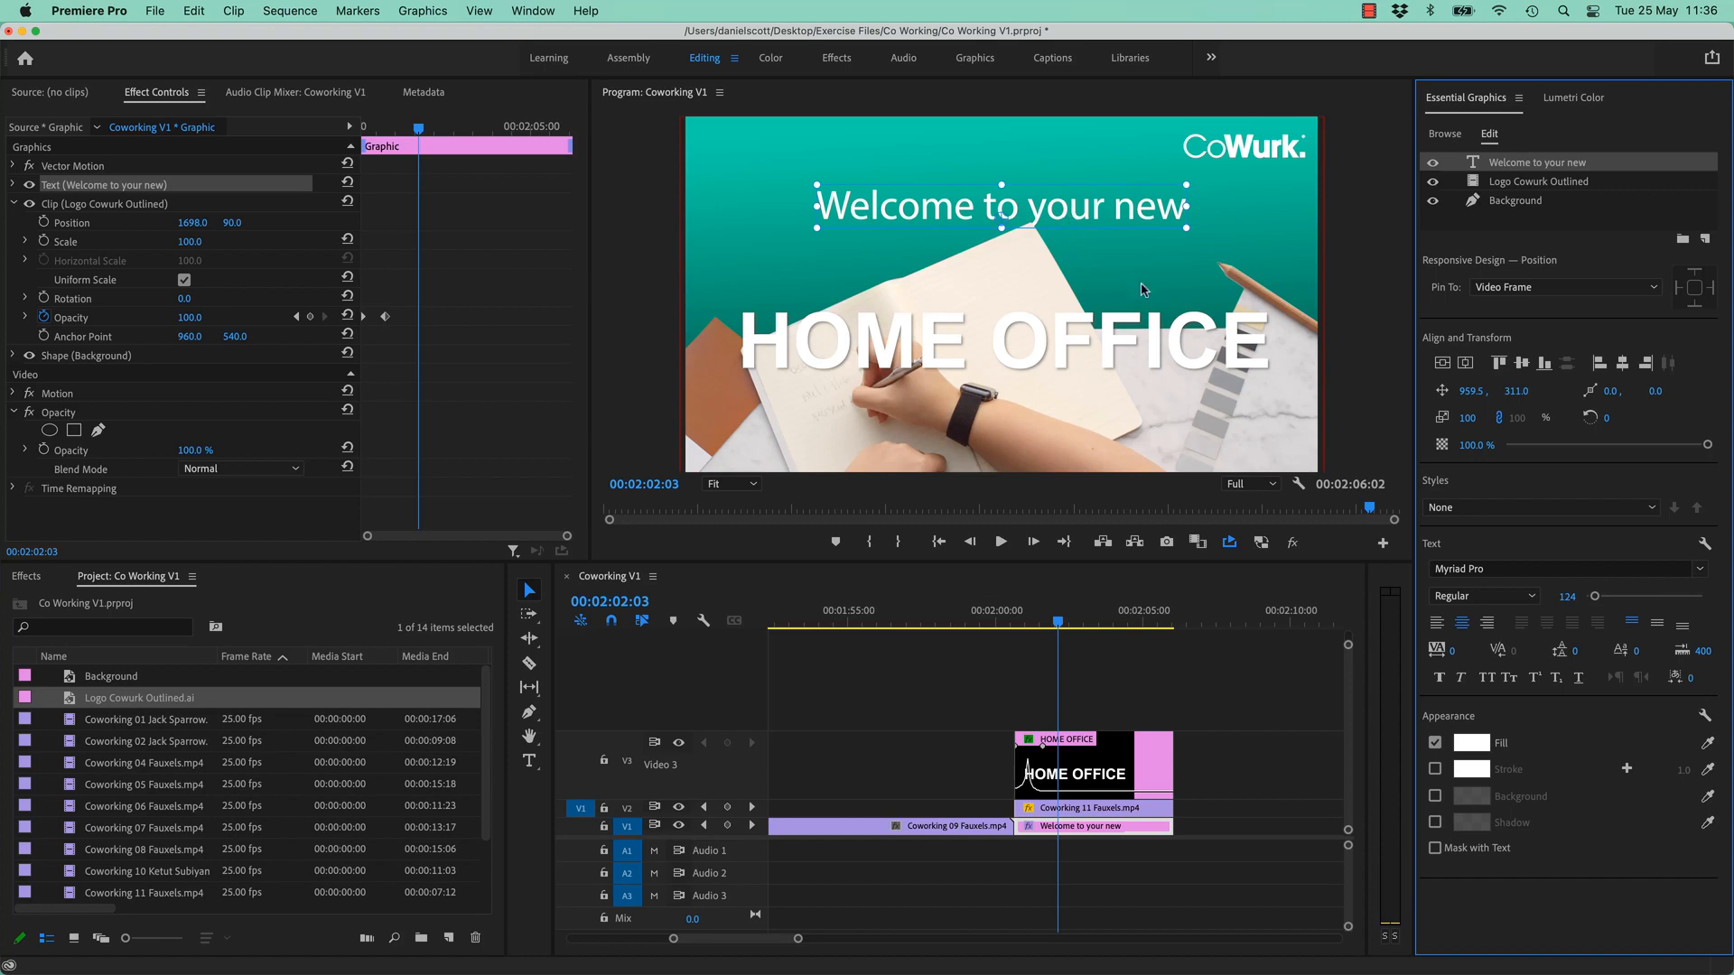
{"action": "left_click_drag", "start_coordinate": [1054, 627], "coordinate": [1000, 627]}
{"action": "key", "text": "space"}
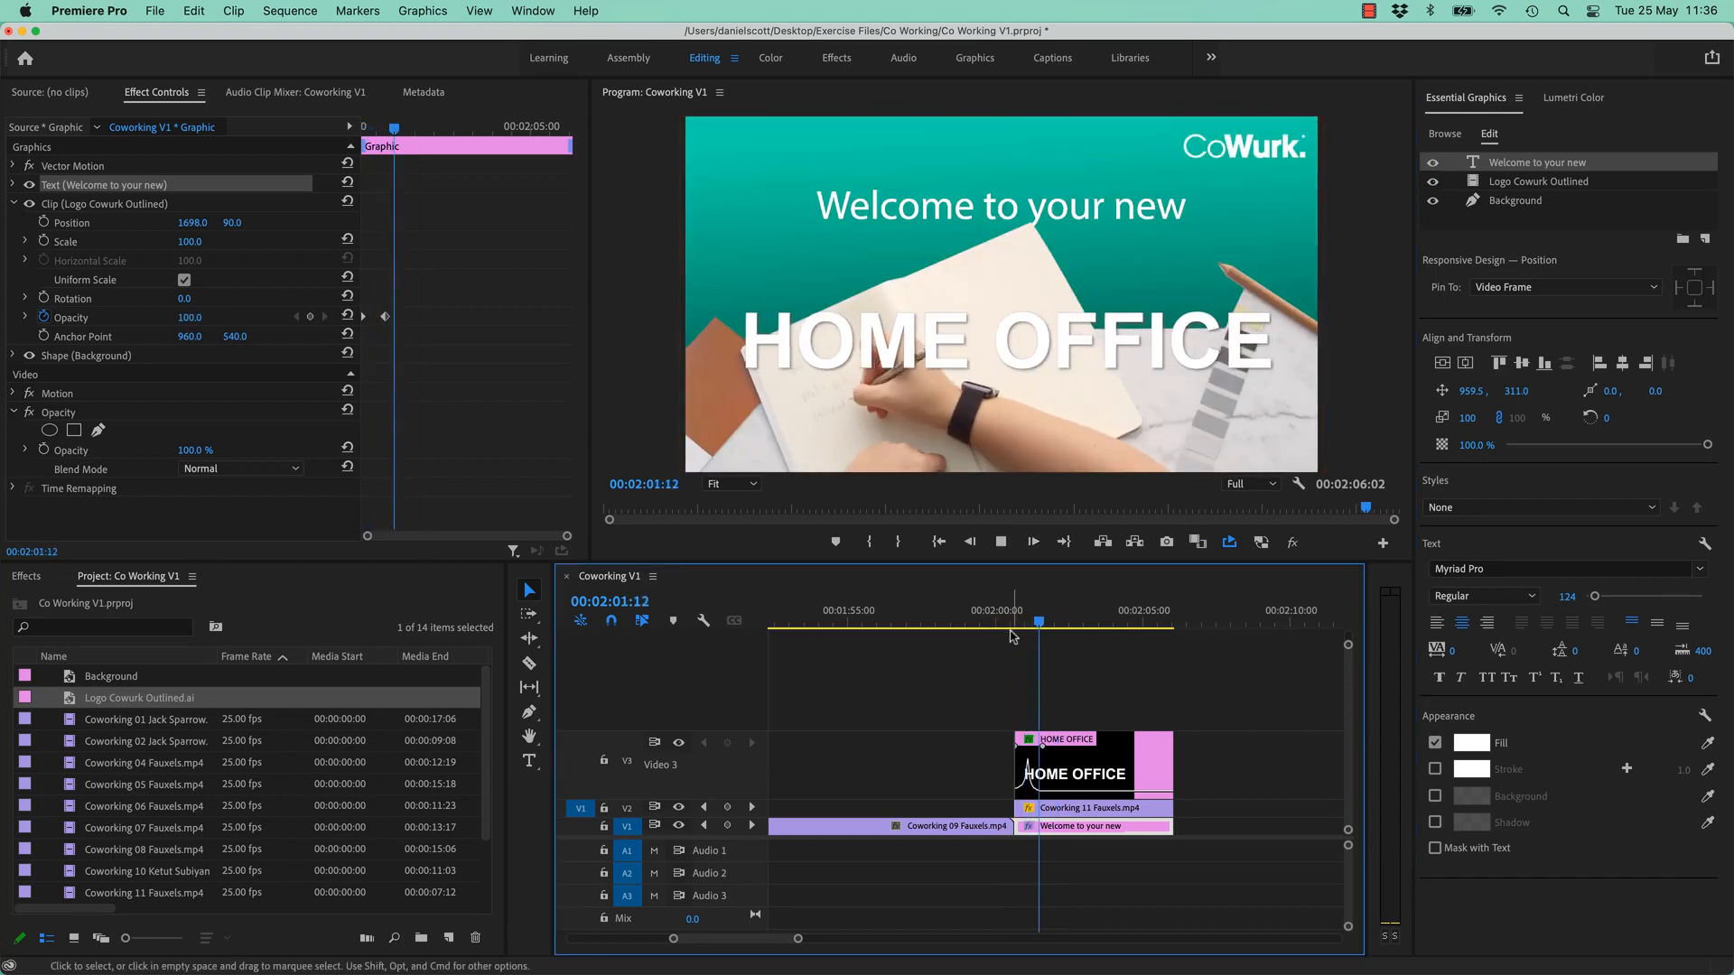
{"action": "key", "text": "space"}
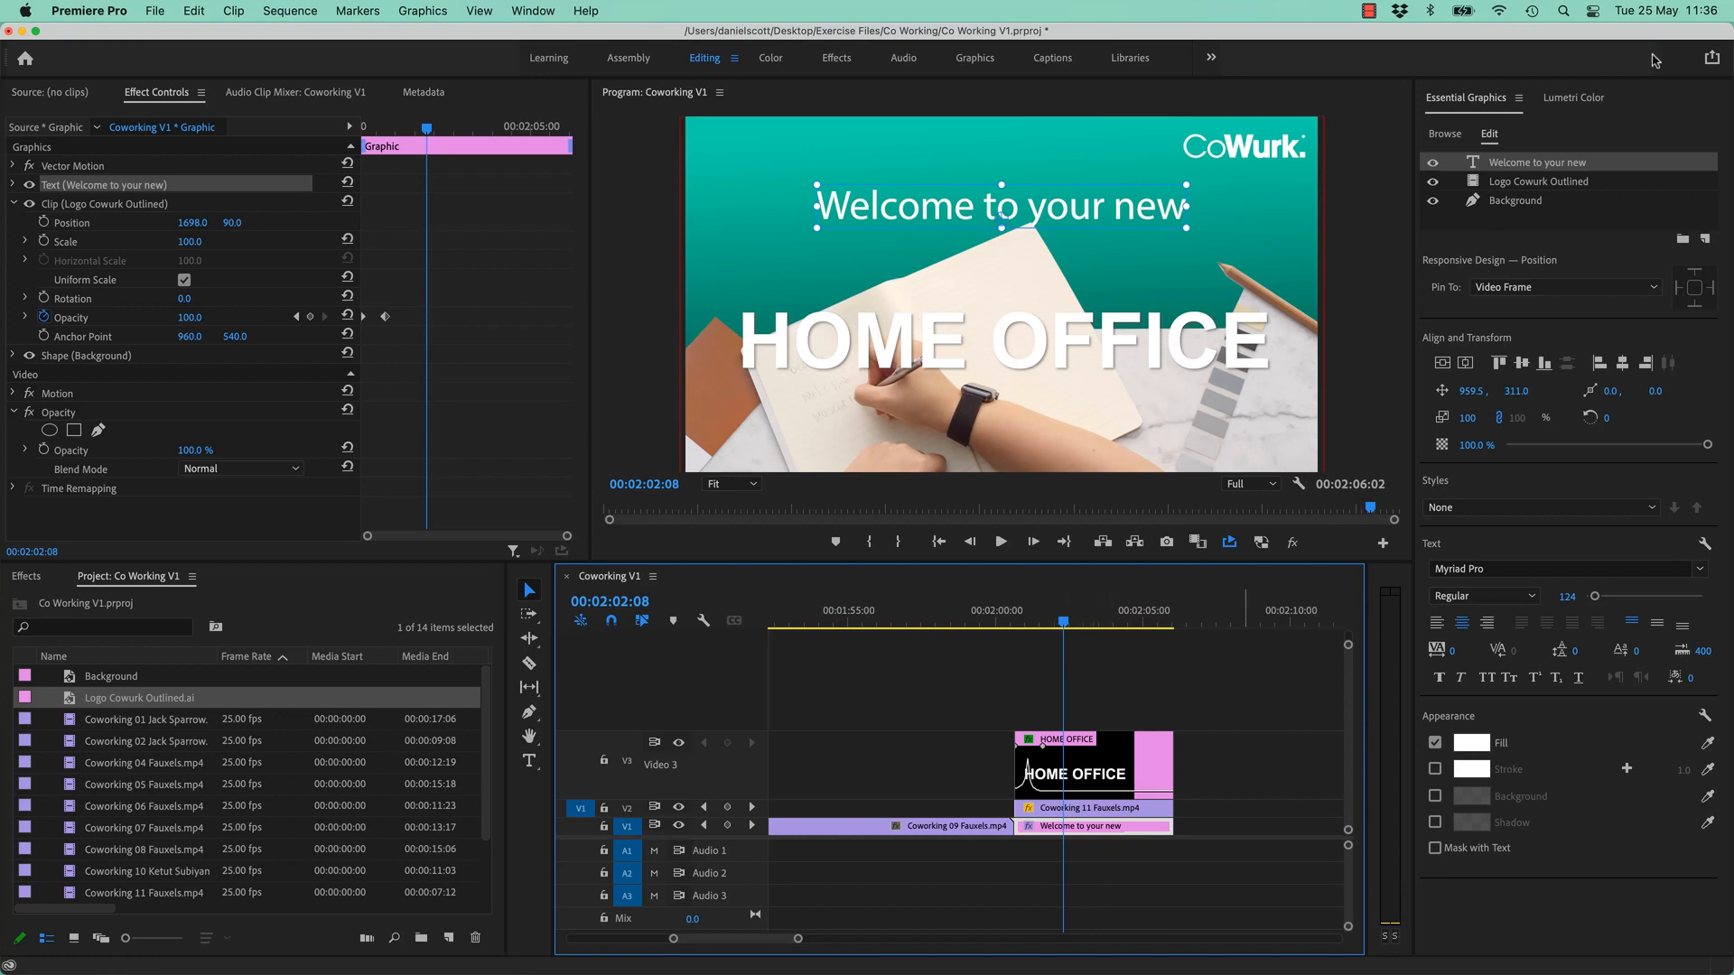
{"action": "left_click", "coordinate": [1553, 185]}
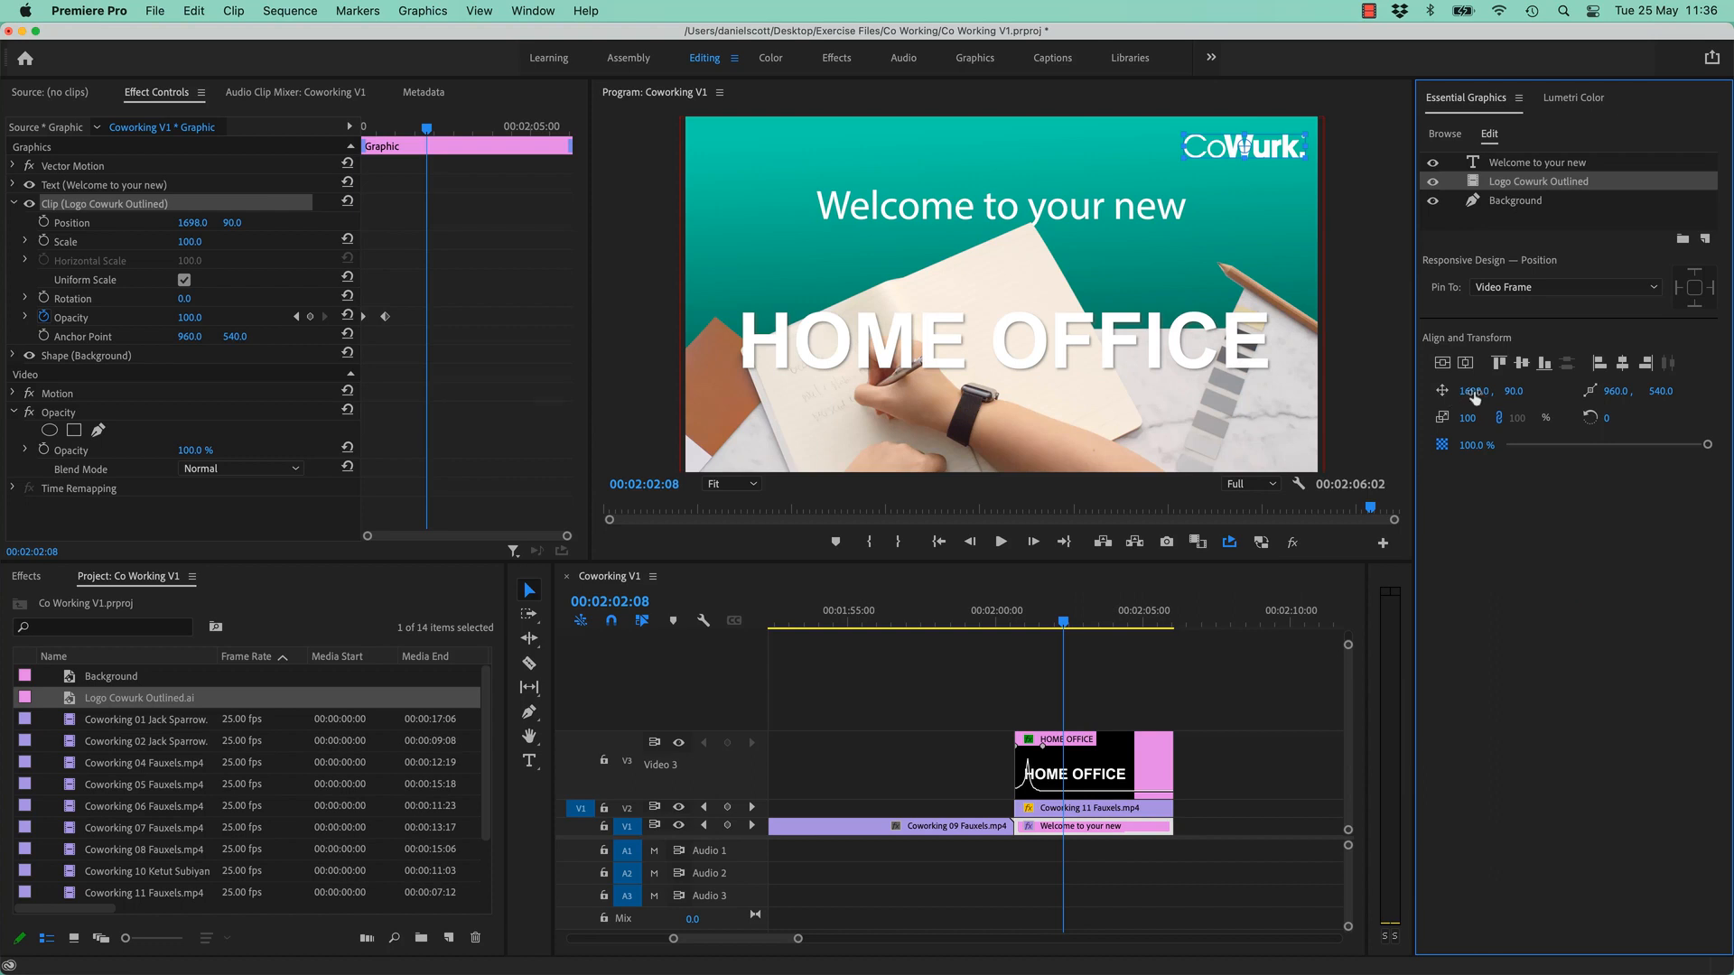
{"action": "left_click_drag", "start_coordinate": [1475, 398], "coordinate": [1535, 397]}
{"action": "key", "text": "super+z"}
{"action": "left_click", "coordinate": [1130, 810]}
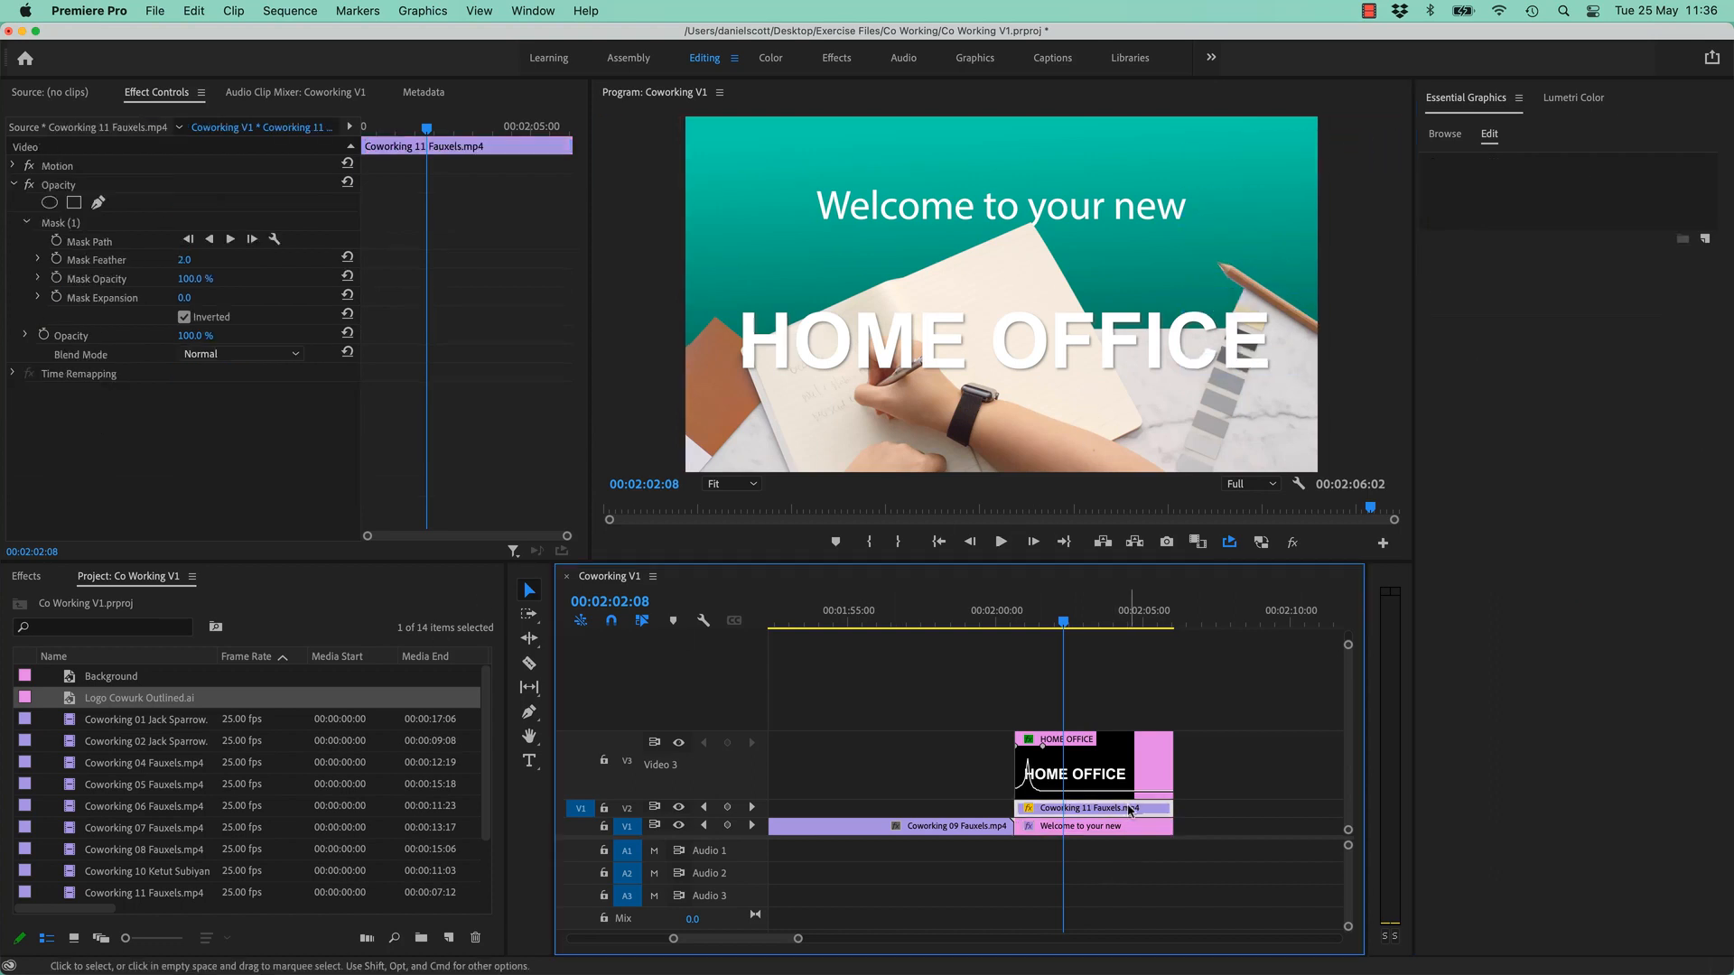
{"action": "left_click", "coordinate": [1126, 829]}
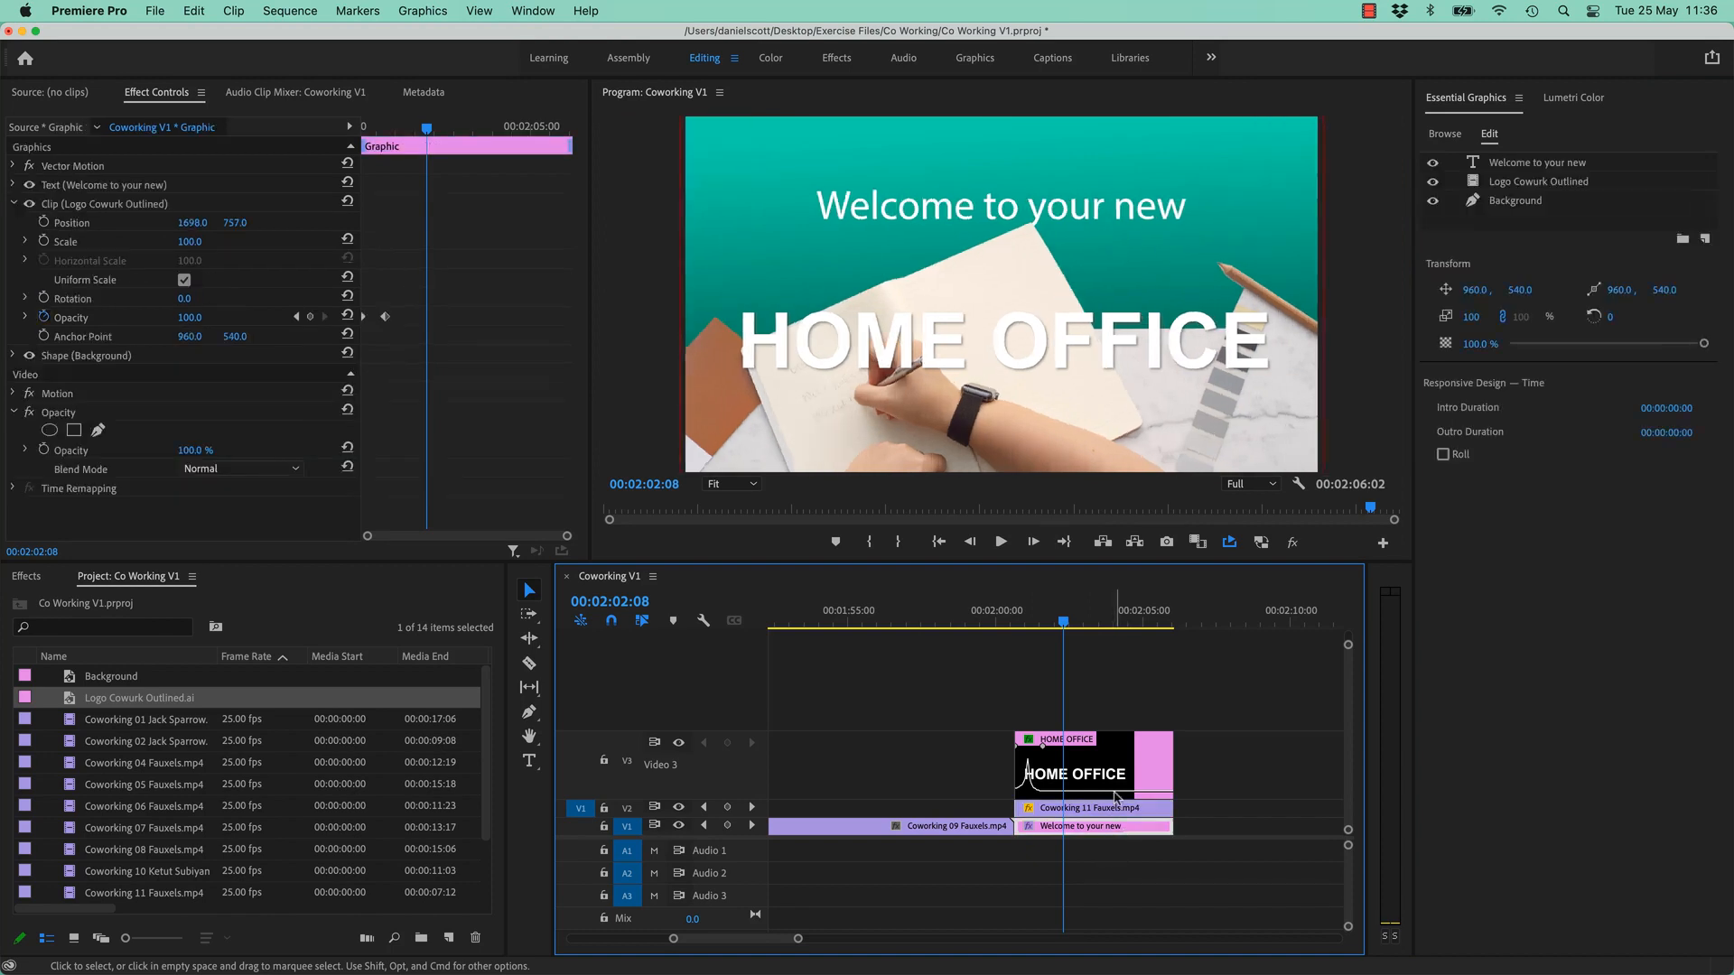
{"action": "left_click", "coordinate": [1134, 748]}
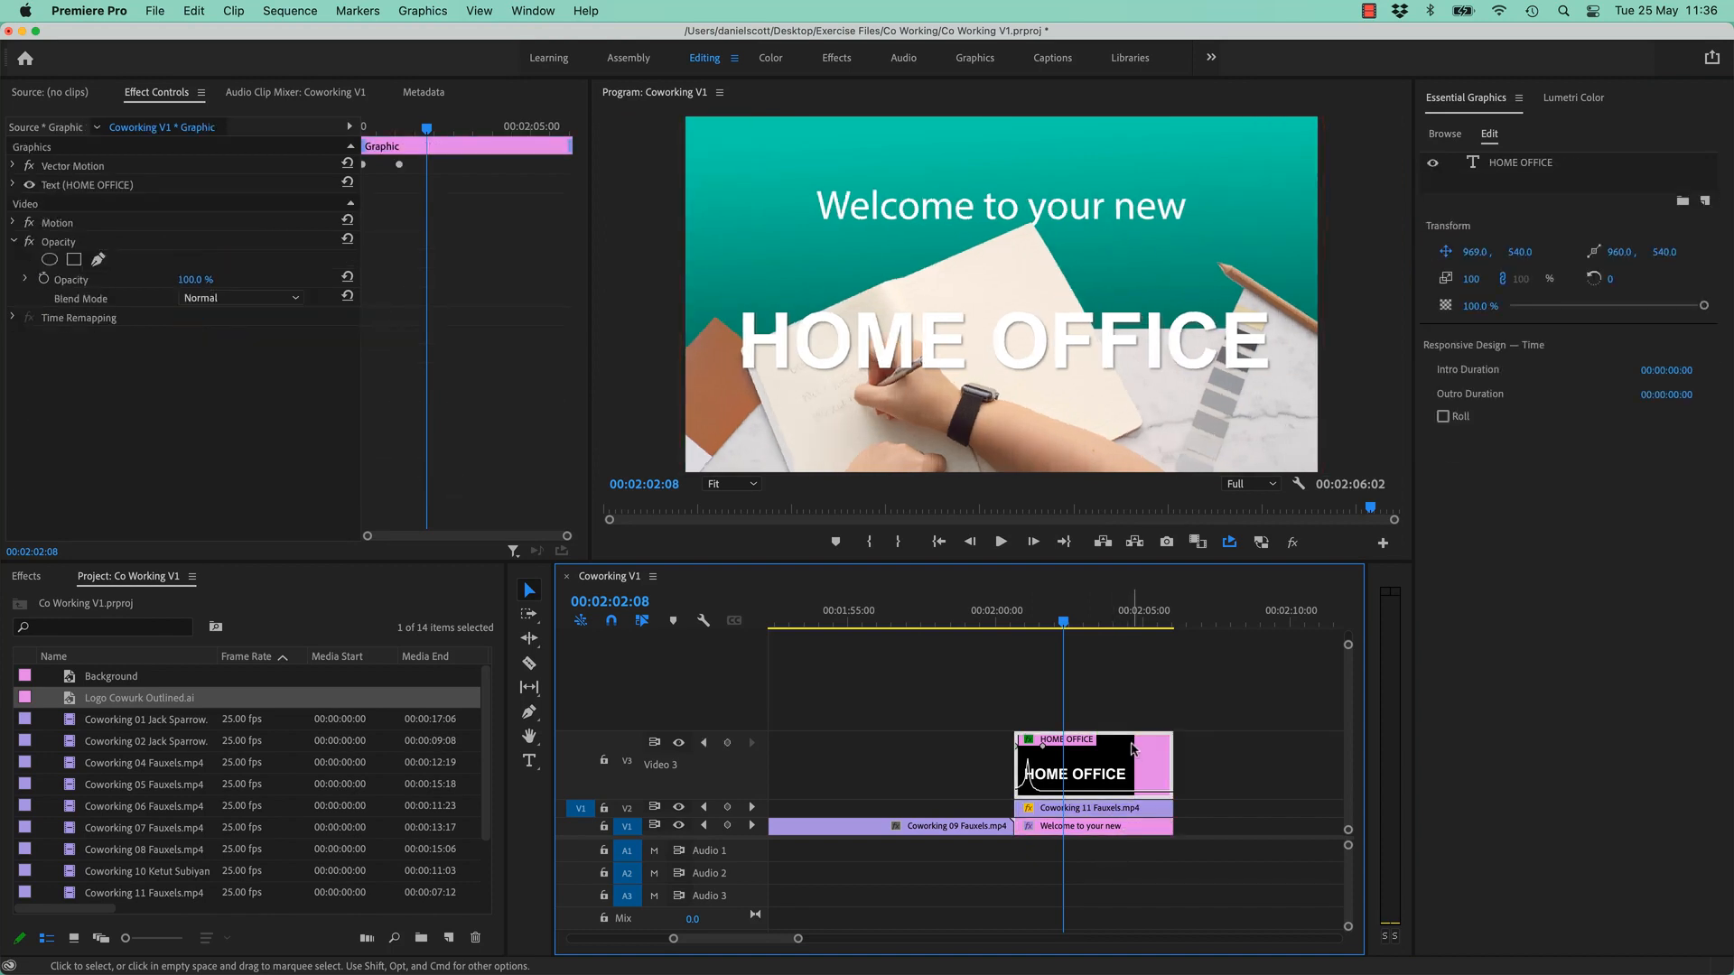
{"action": "left_click", "coordinate": [1119, 836]}
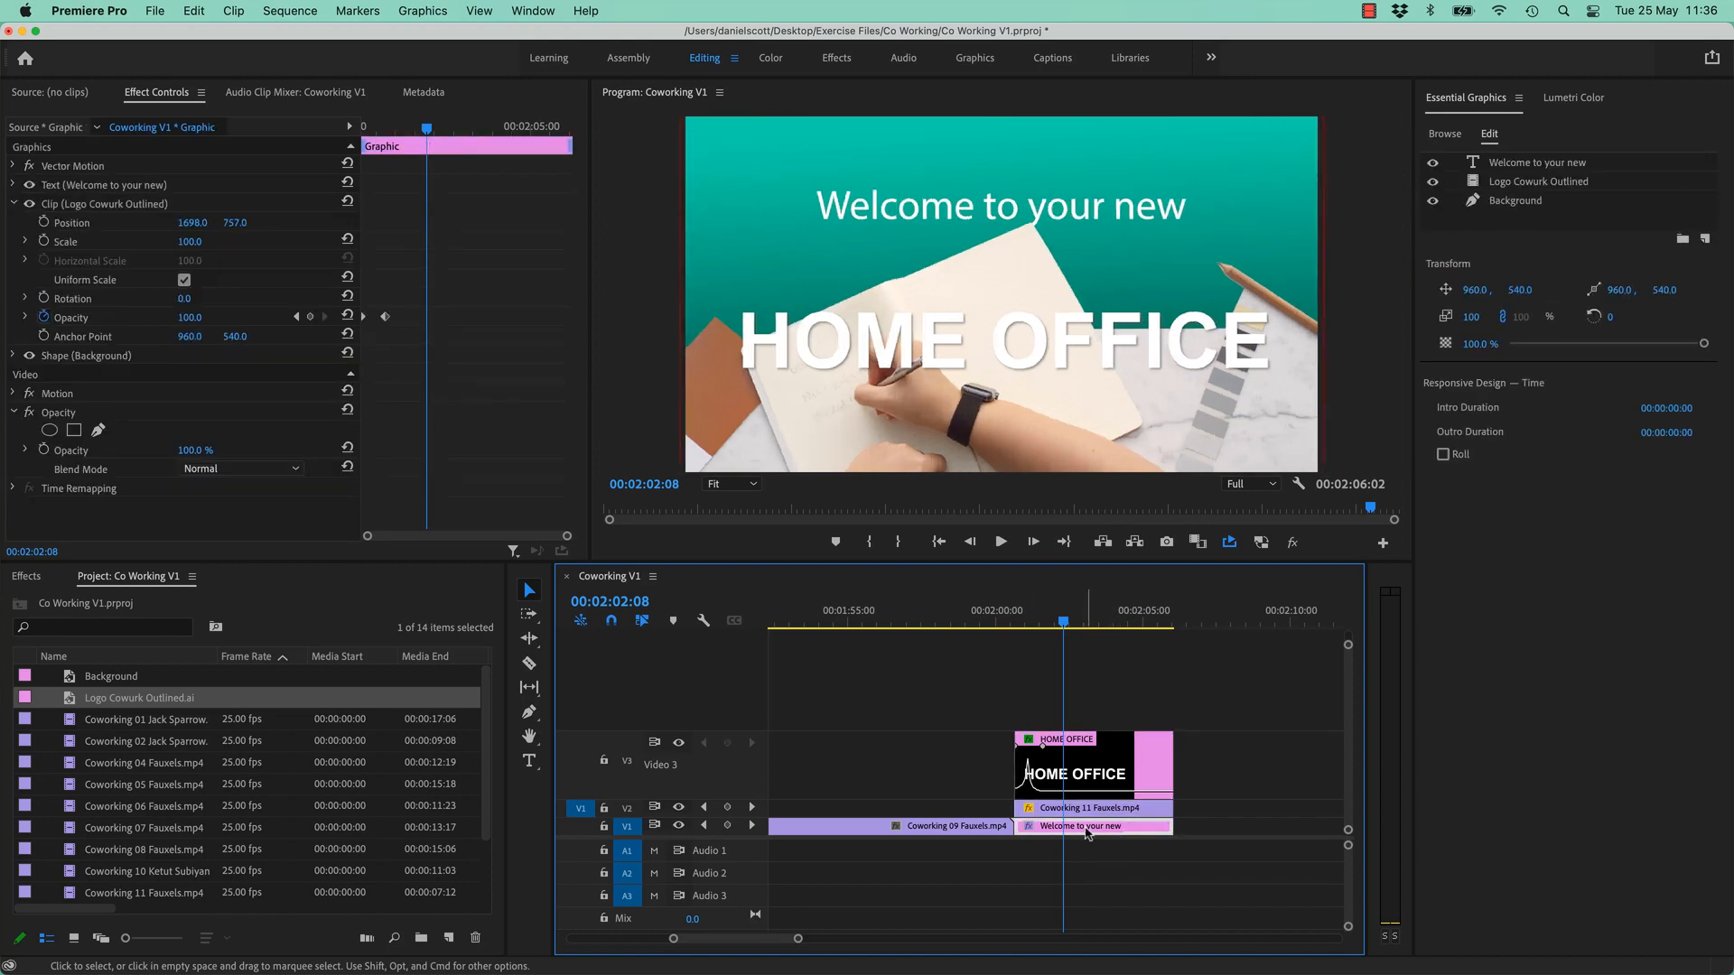
{"action": "left_click", "coordinate": [1535, 181]}
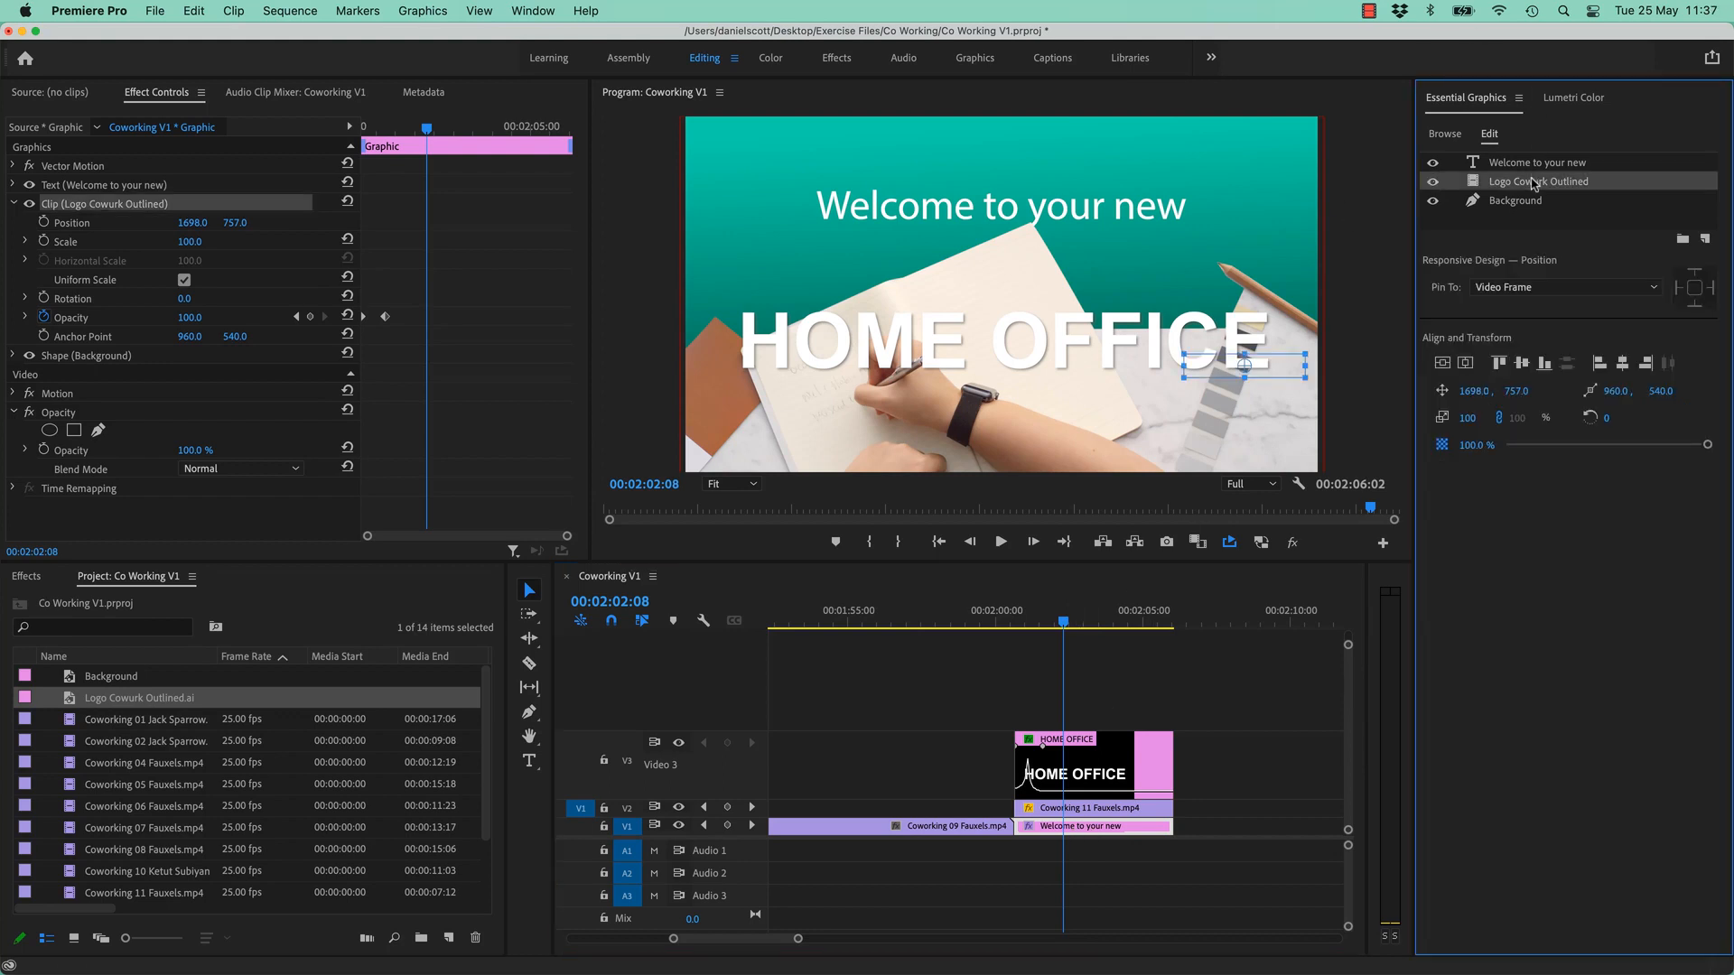
{"action": "key", "text": "Delete"}
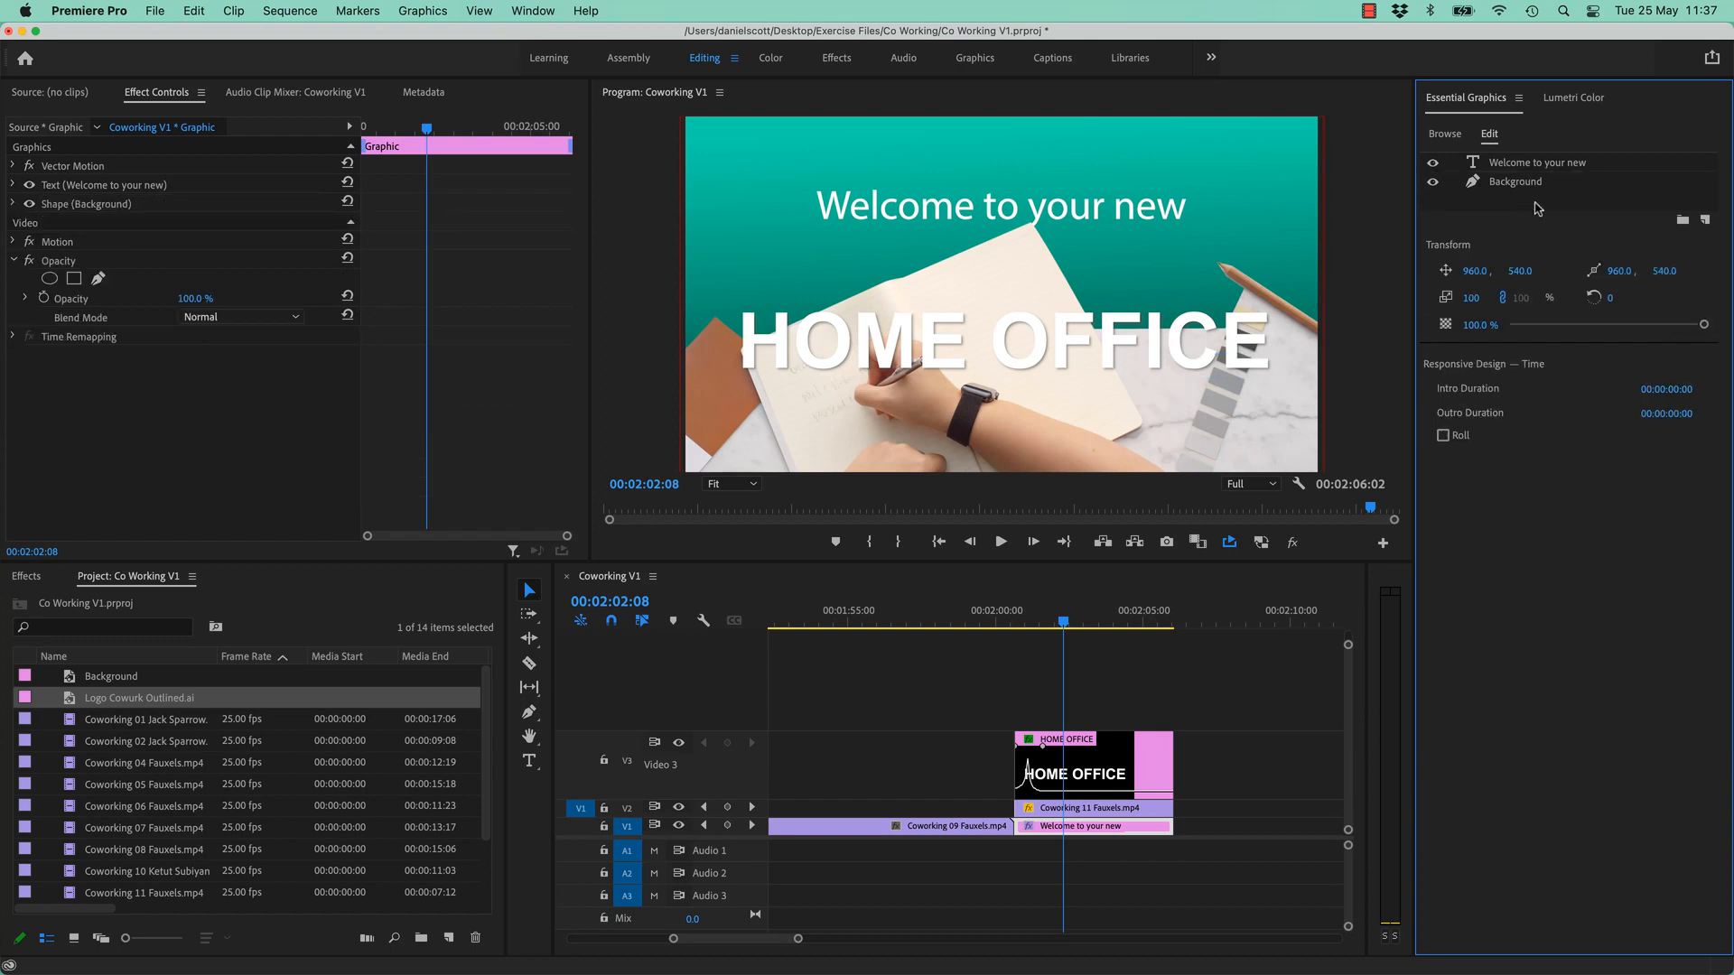
{"action": "left_click", "coordinate": [1087, 765]}
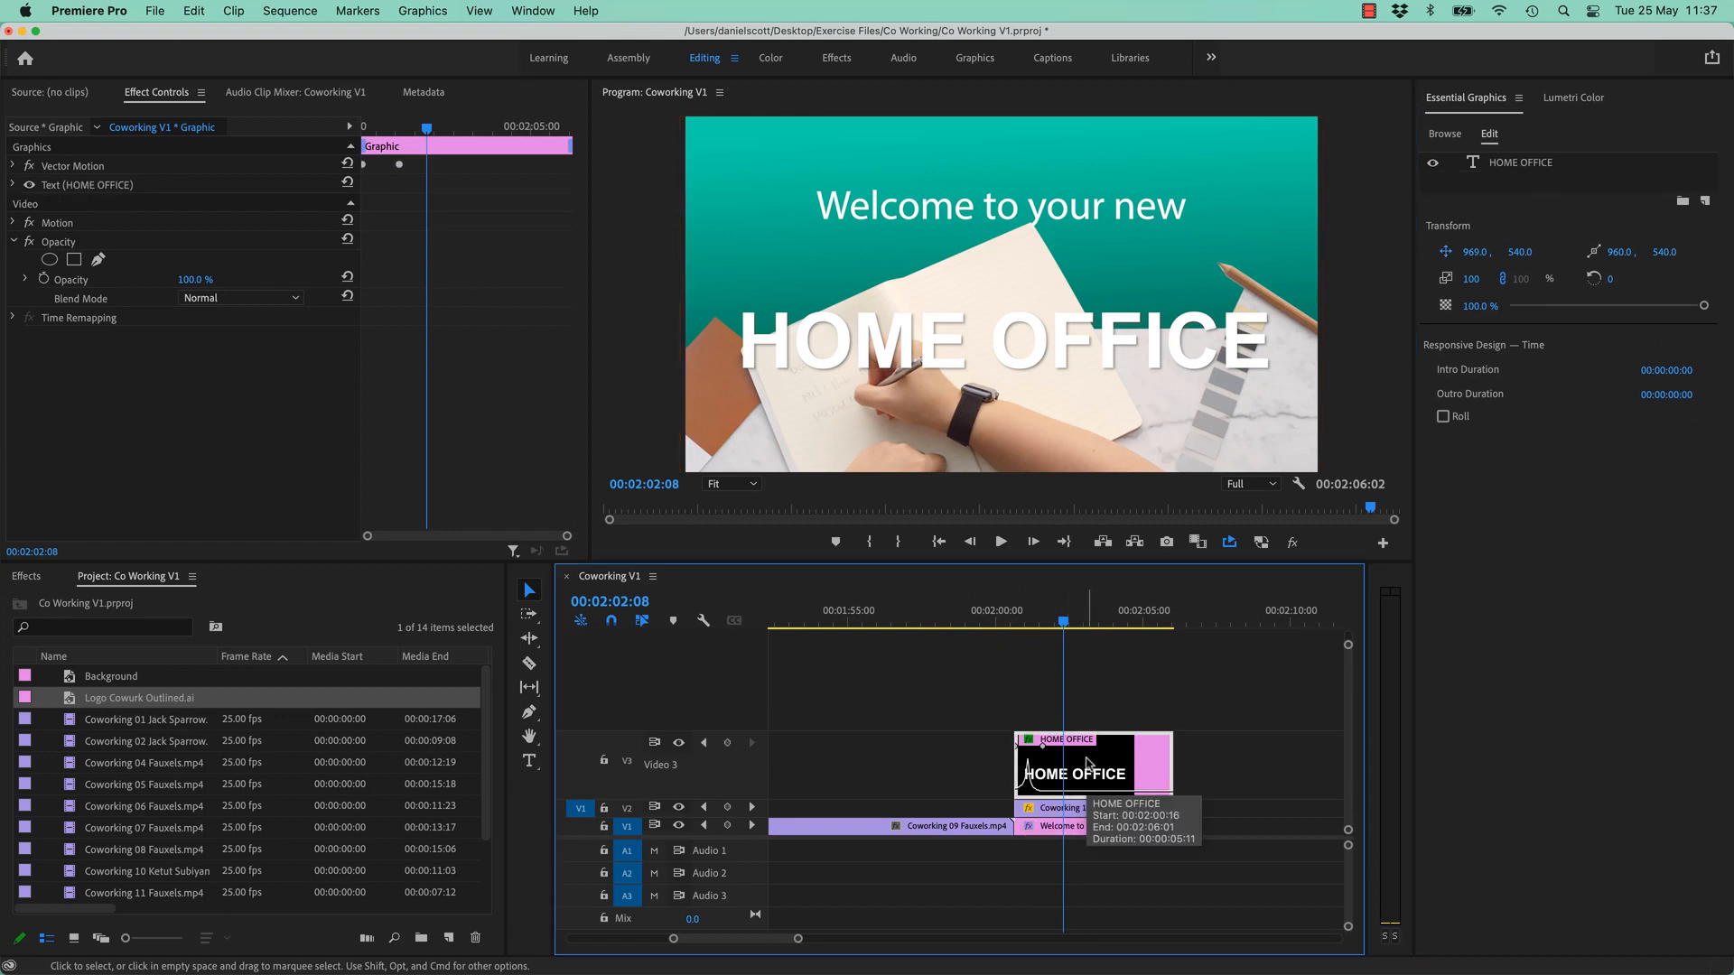
{"action": "key", "text": "super+v"}
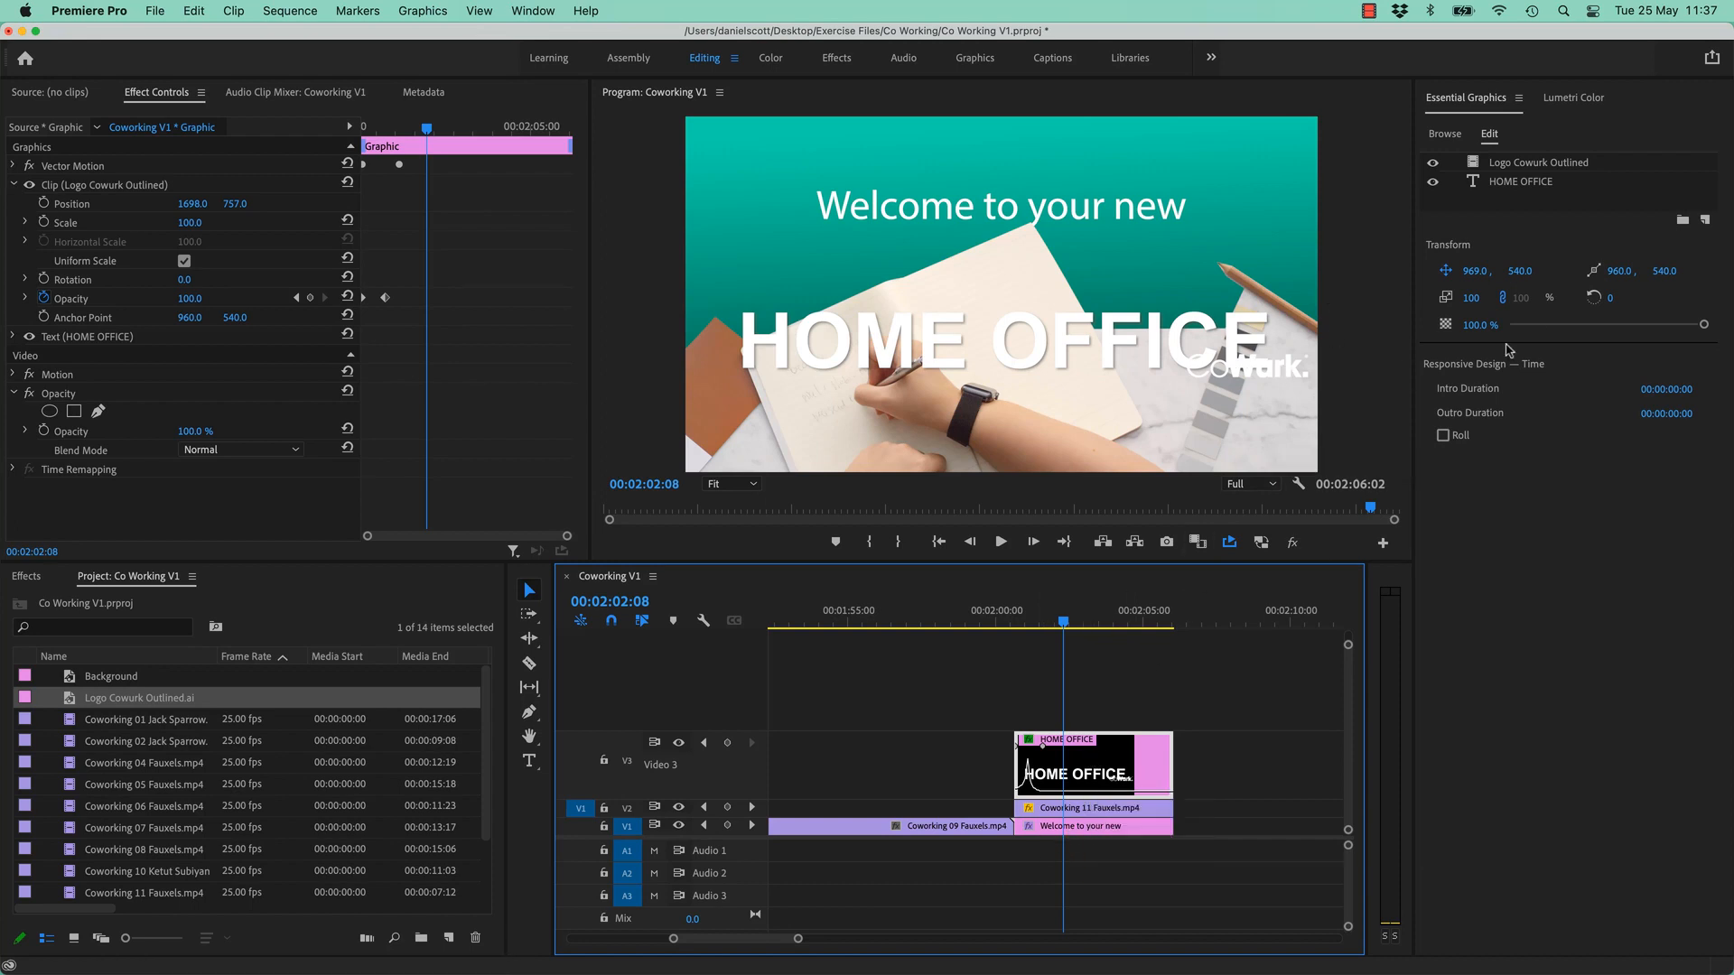
{"action": "left_click_drag", "start_coordinate": [1470, 271], "coordinate": [1590, 270]}
{"action": "key", "text": "super+z"}
{"action": "key", "text": "super+z"}
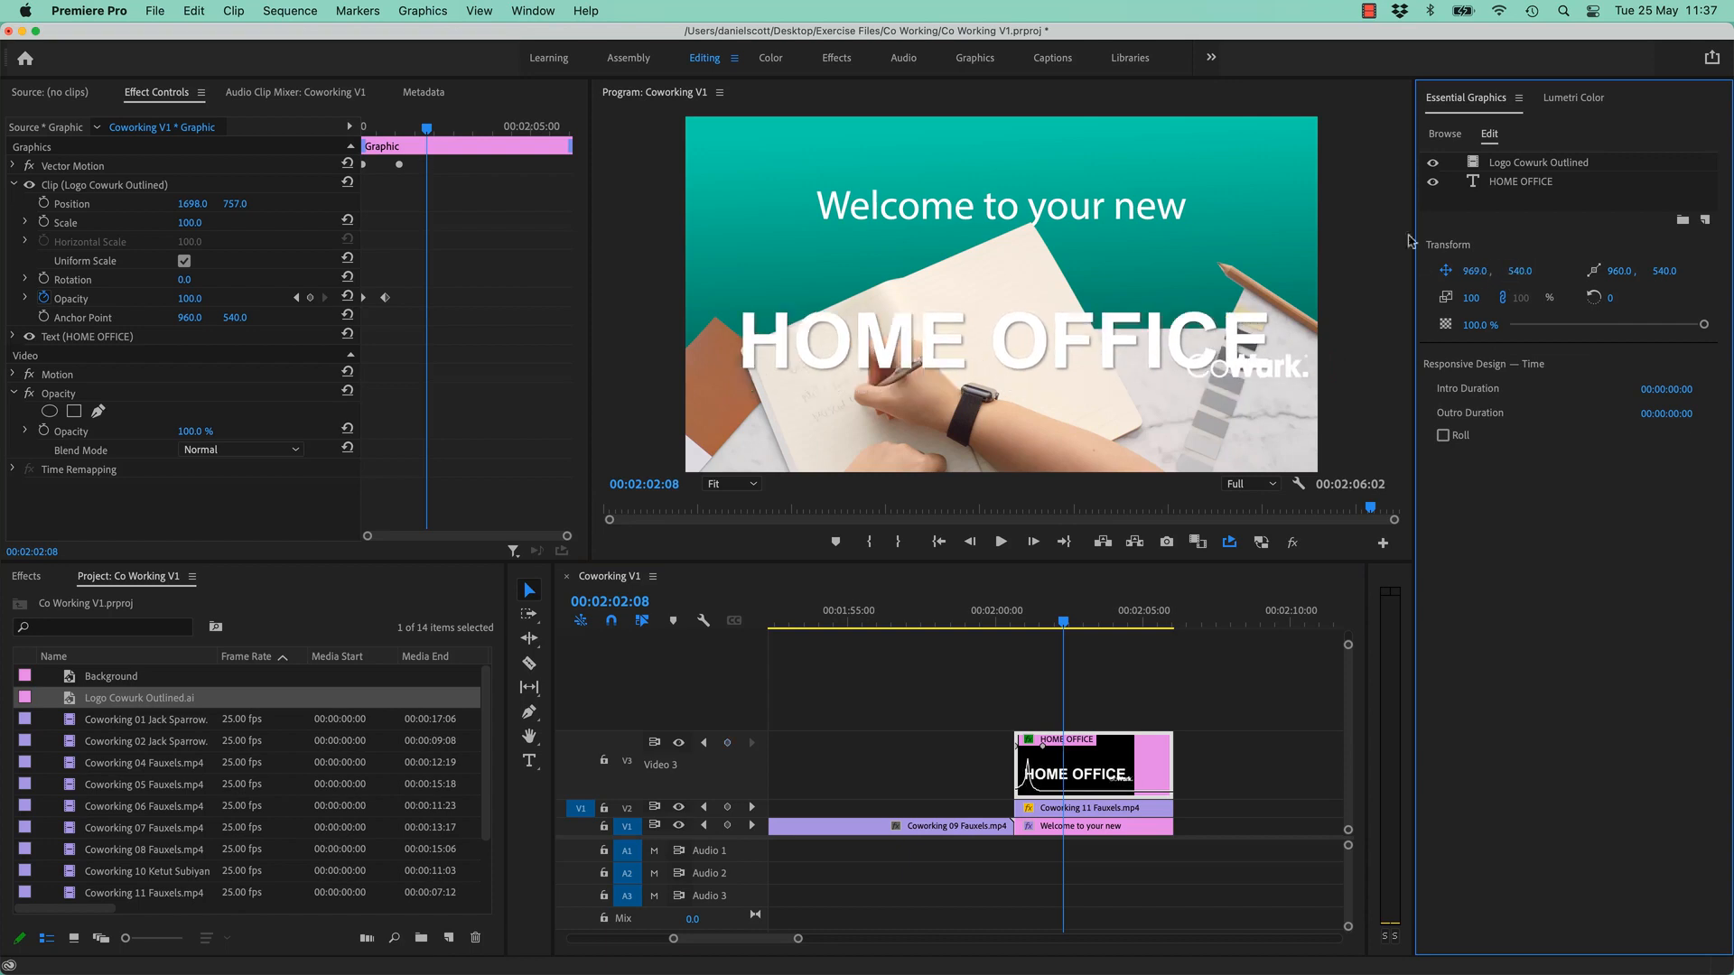
{"action": "left_click", "coordinate": [1511, 182]}
{"action": "left_click", "coordinate": [1521, 166]}
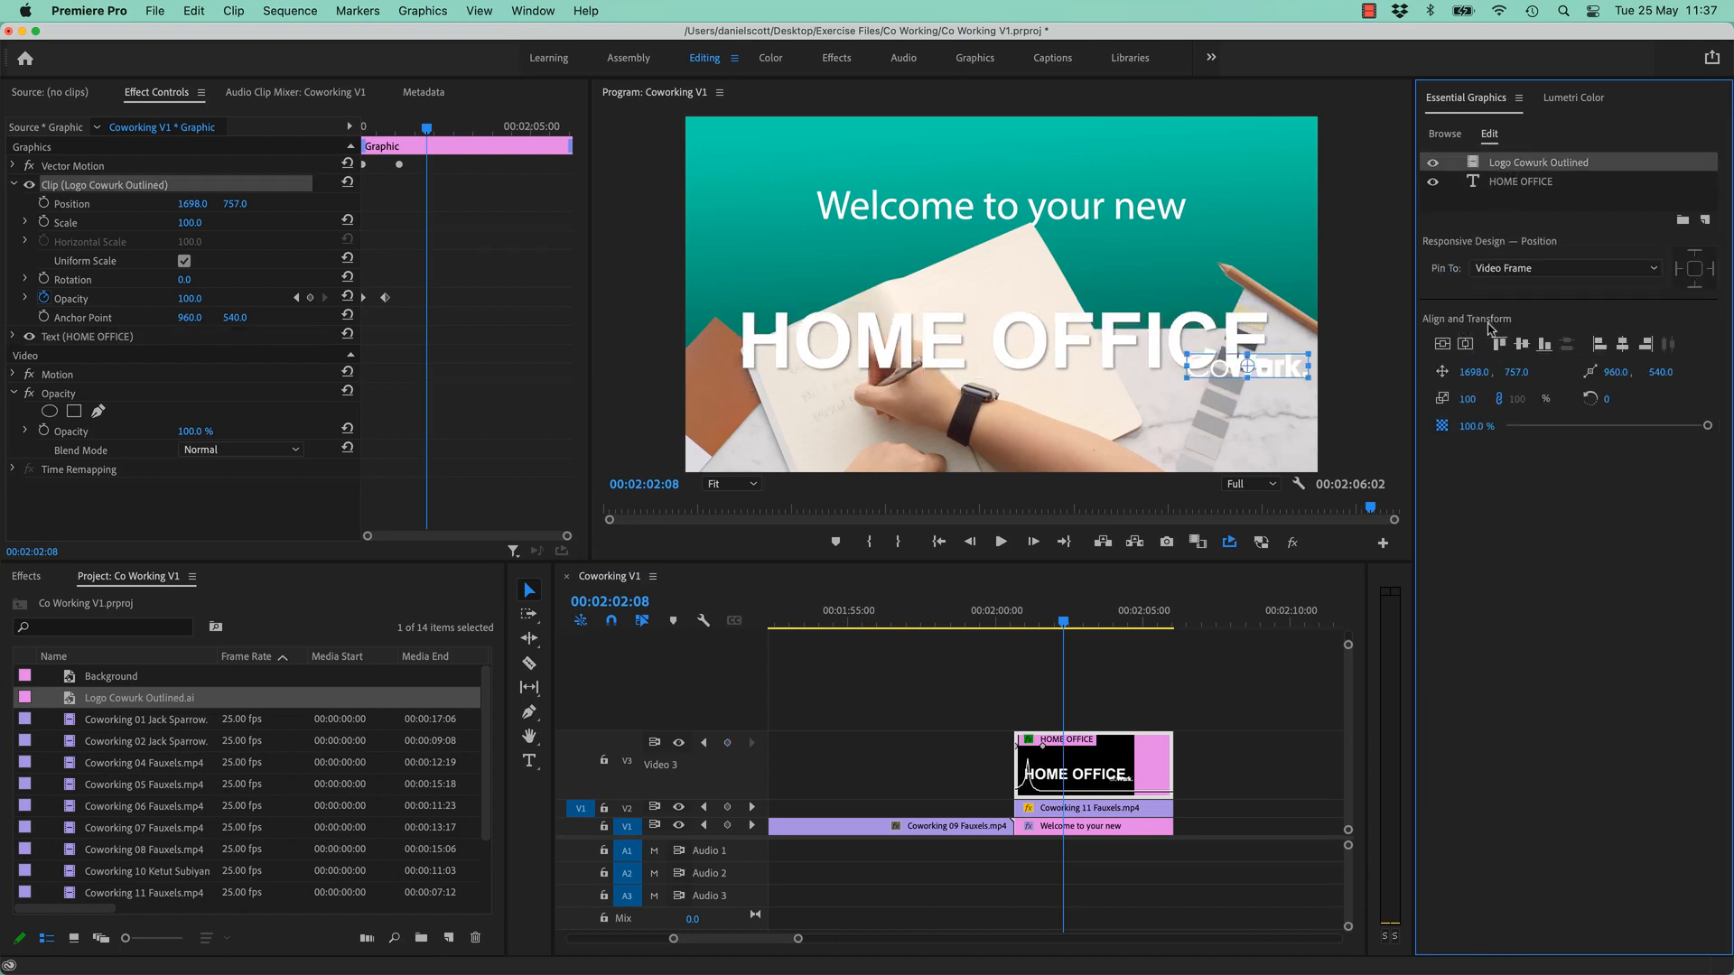
{"action": "left_click_drag", "start_coordinate": [1510, 380], "coordinate": [1636, 380]}
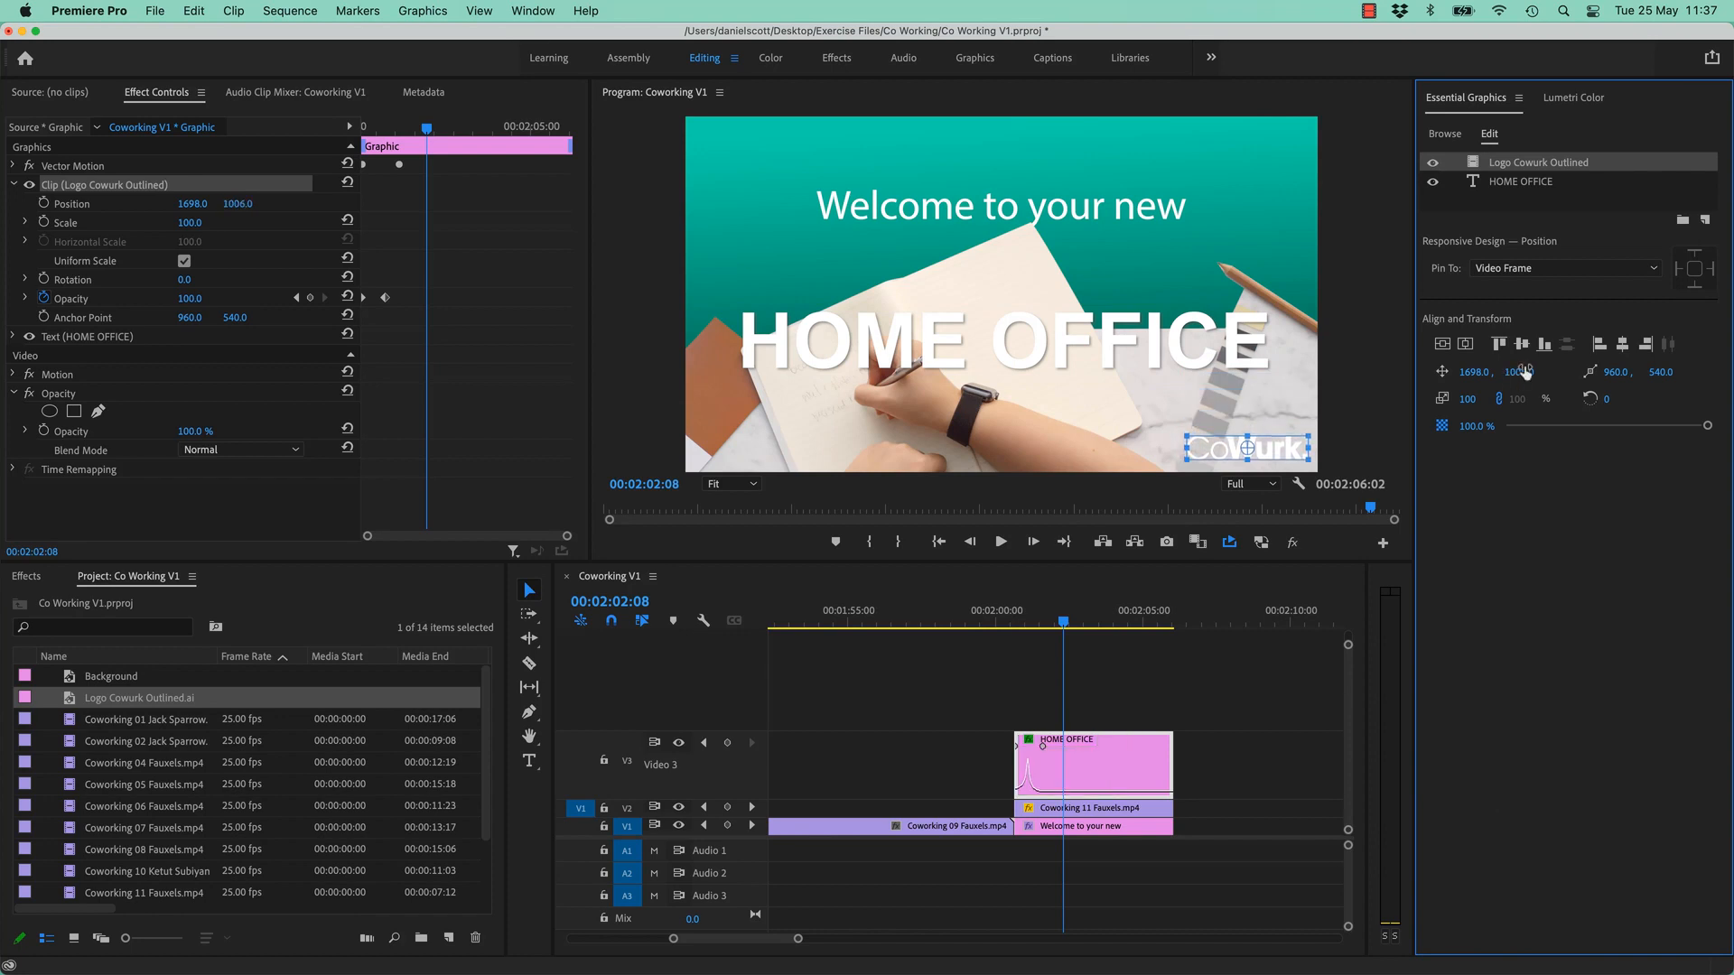
{"action": "key", "text": "super+z"}
{"action": "key", "text": "super+z"}
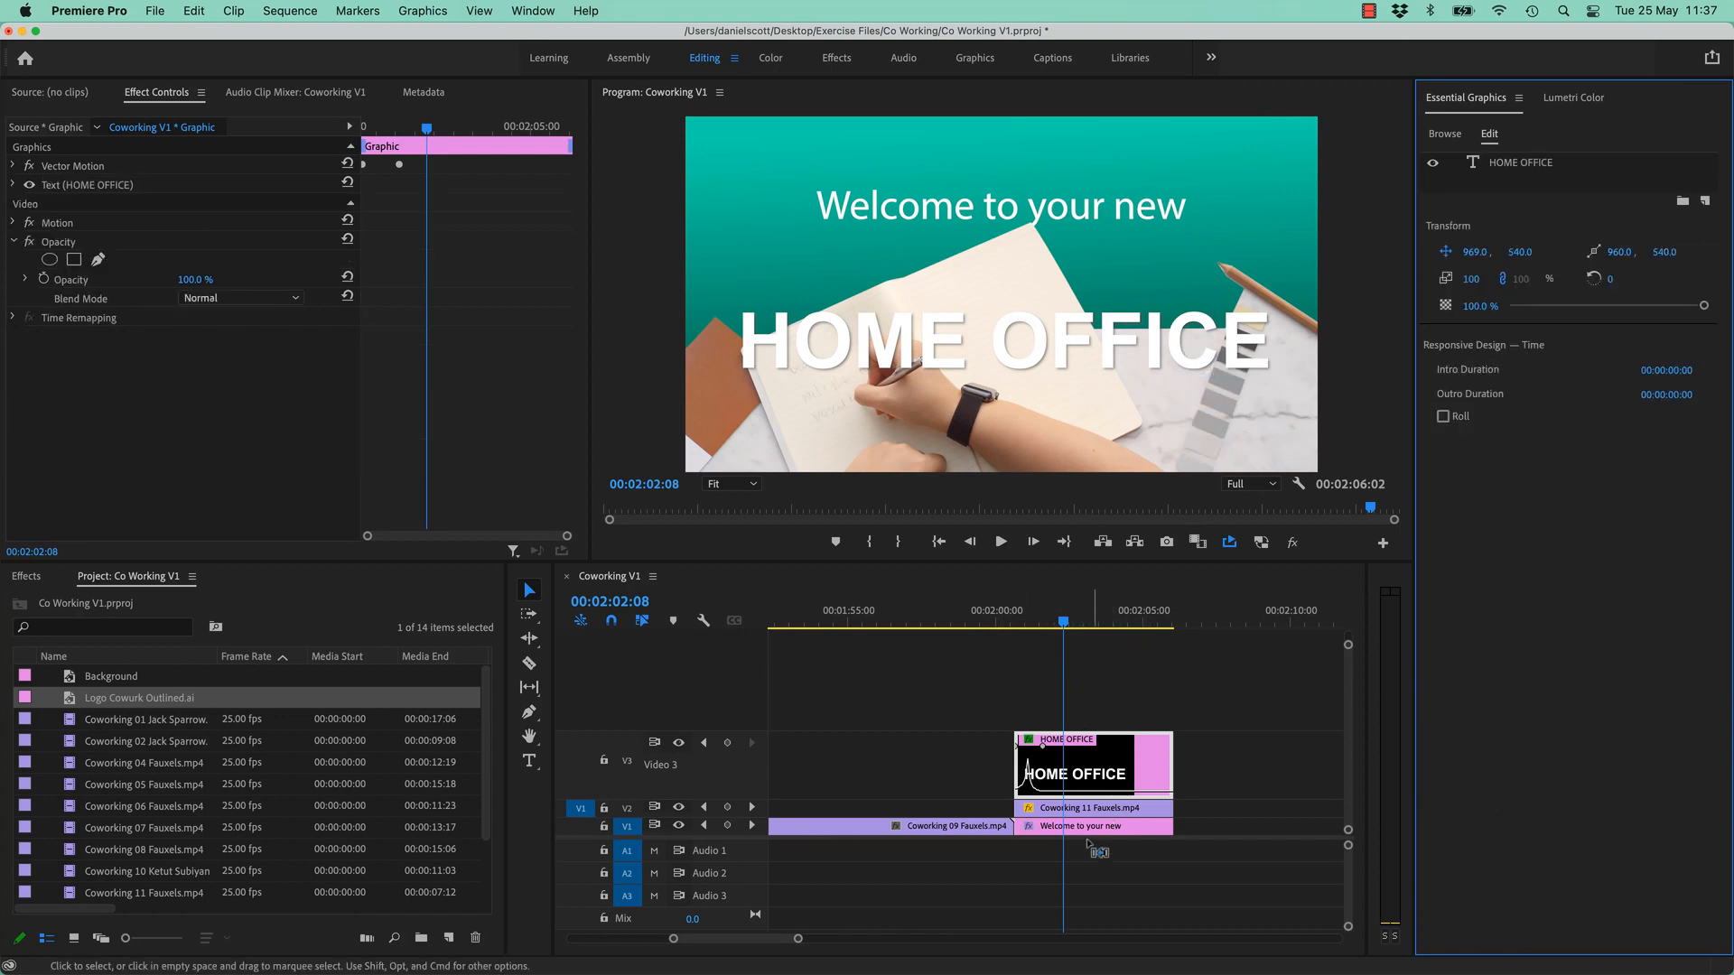
{"action": "key", "text": "super+z"}
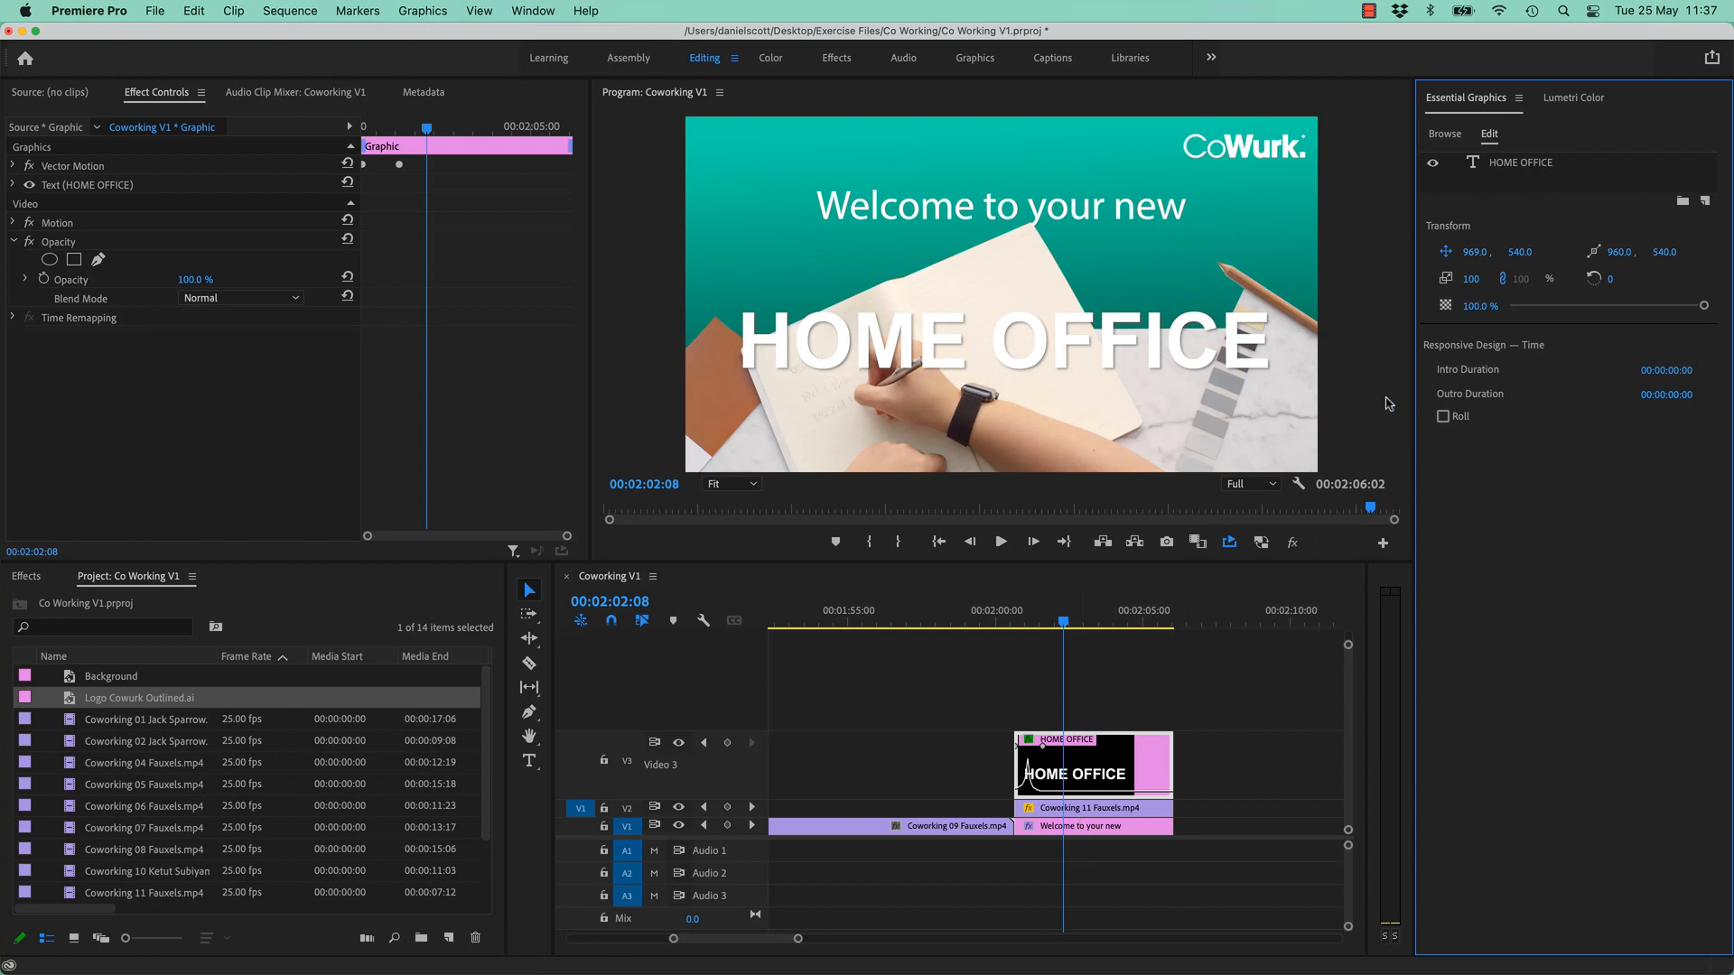
{"action": "left_click", "coordinate": [1091, 827]}
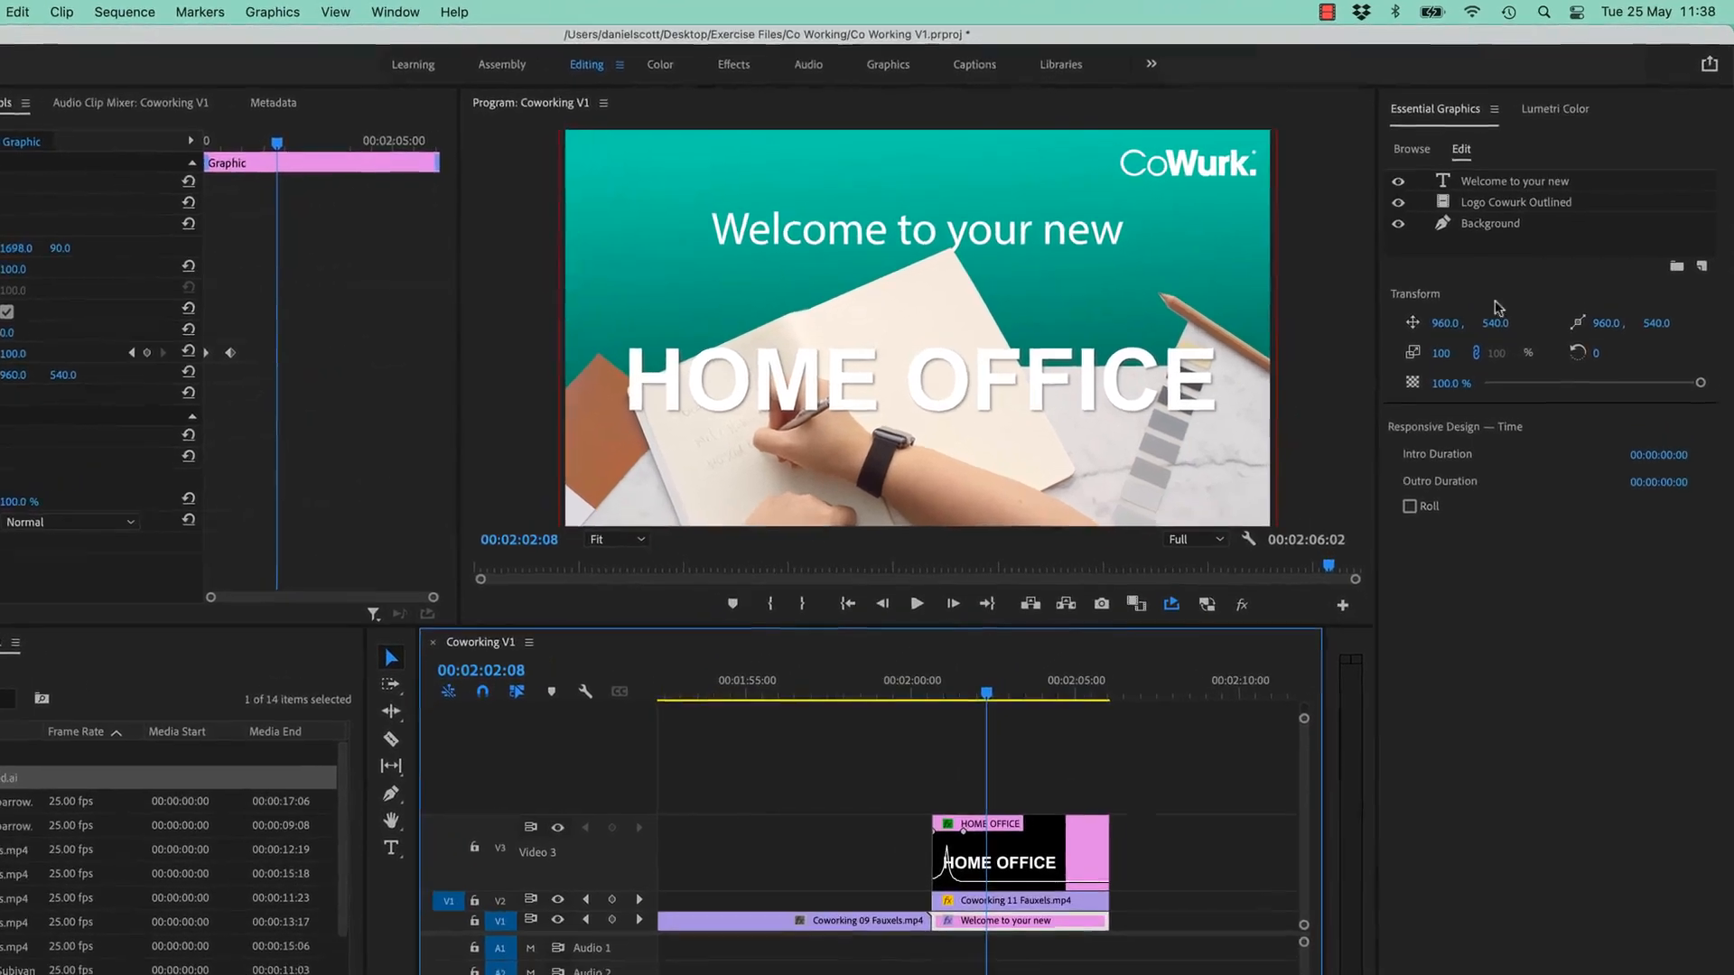
- Create a group named Text and move the 'Welcome to your new' layer into it
{"action": "left_click", "coordinate": [1673, 285]}
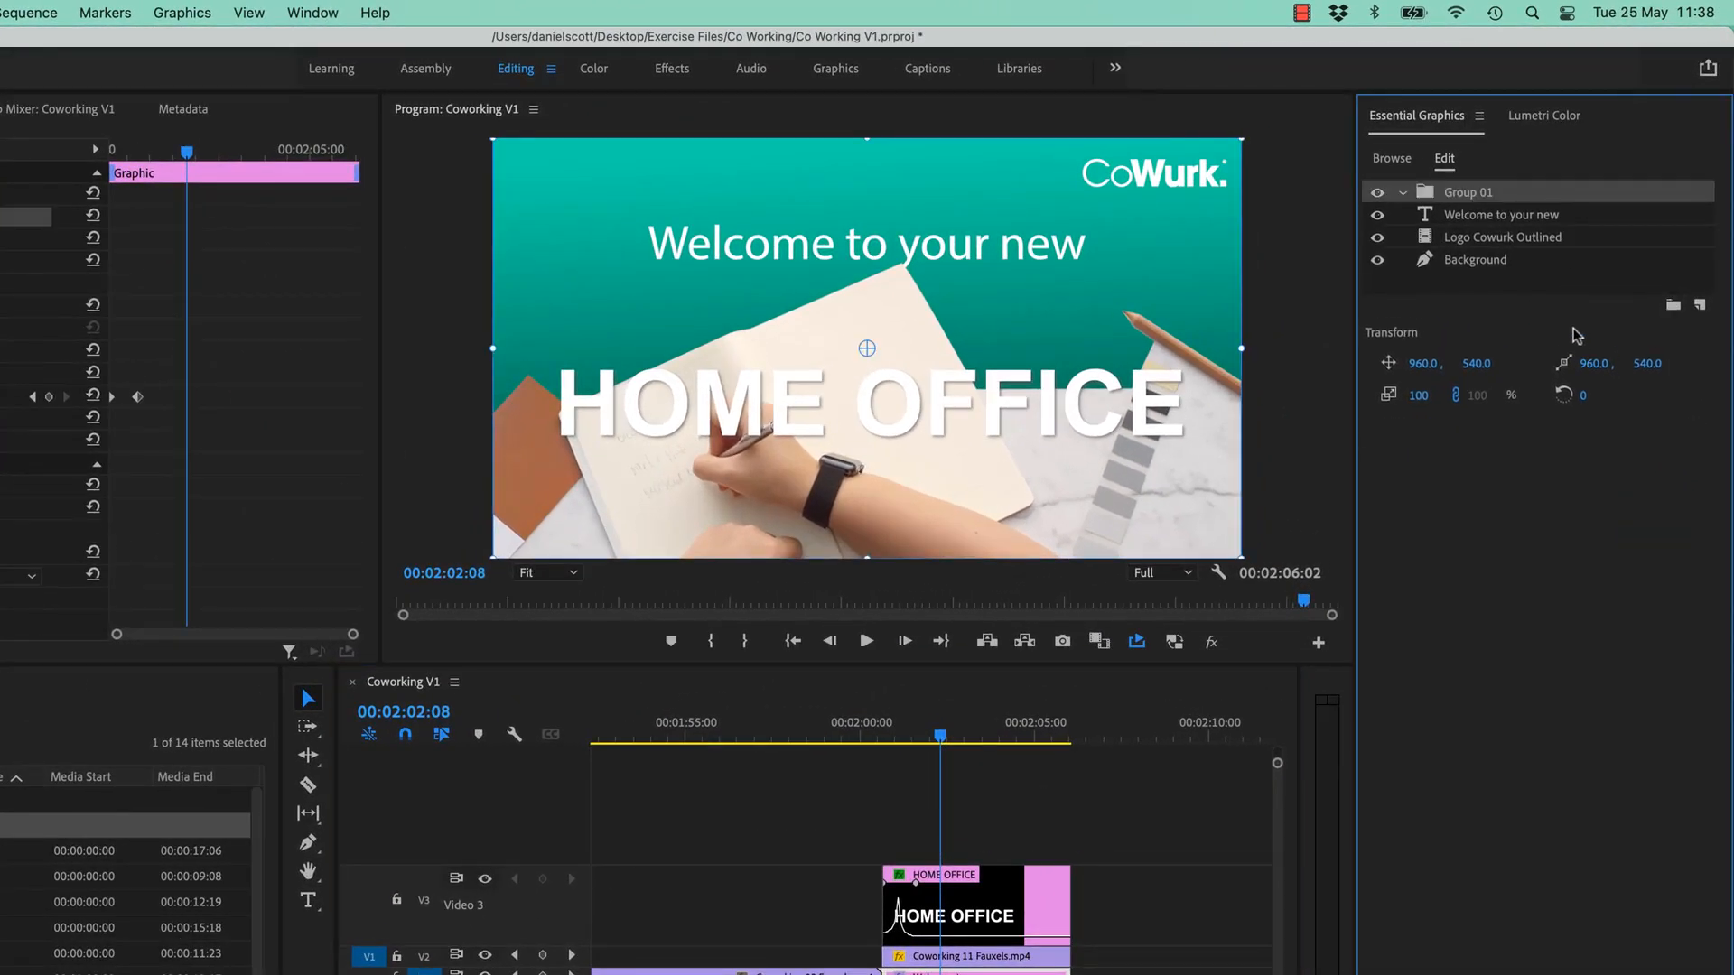
{"action": "double_click", "coordinate": [1477, 191]}
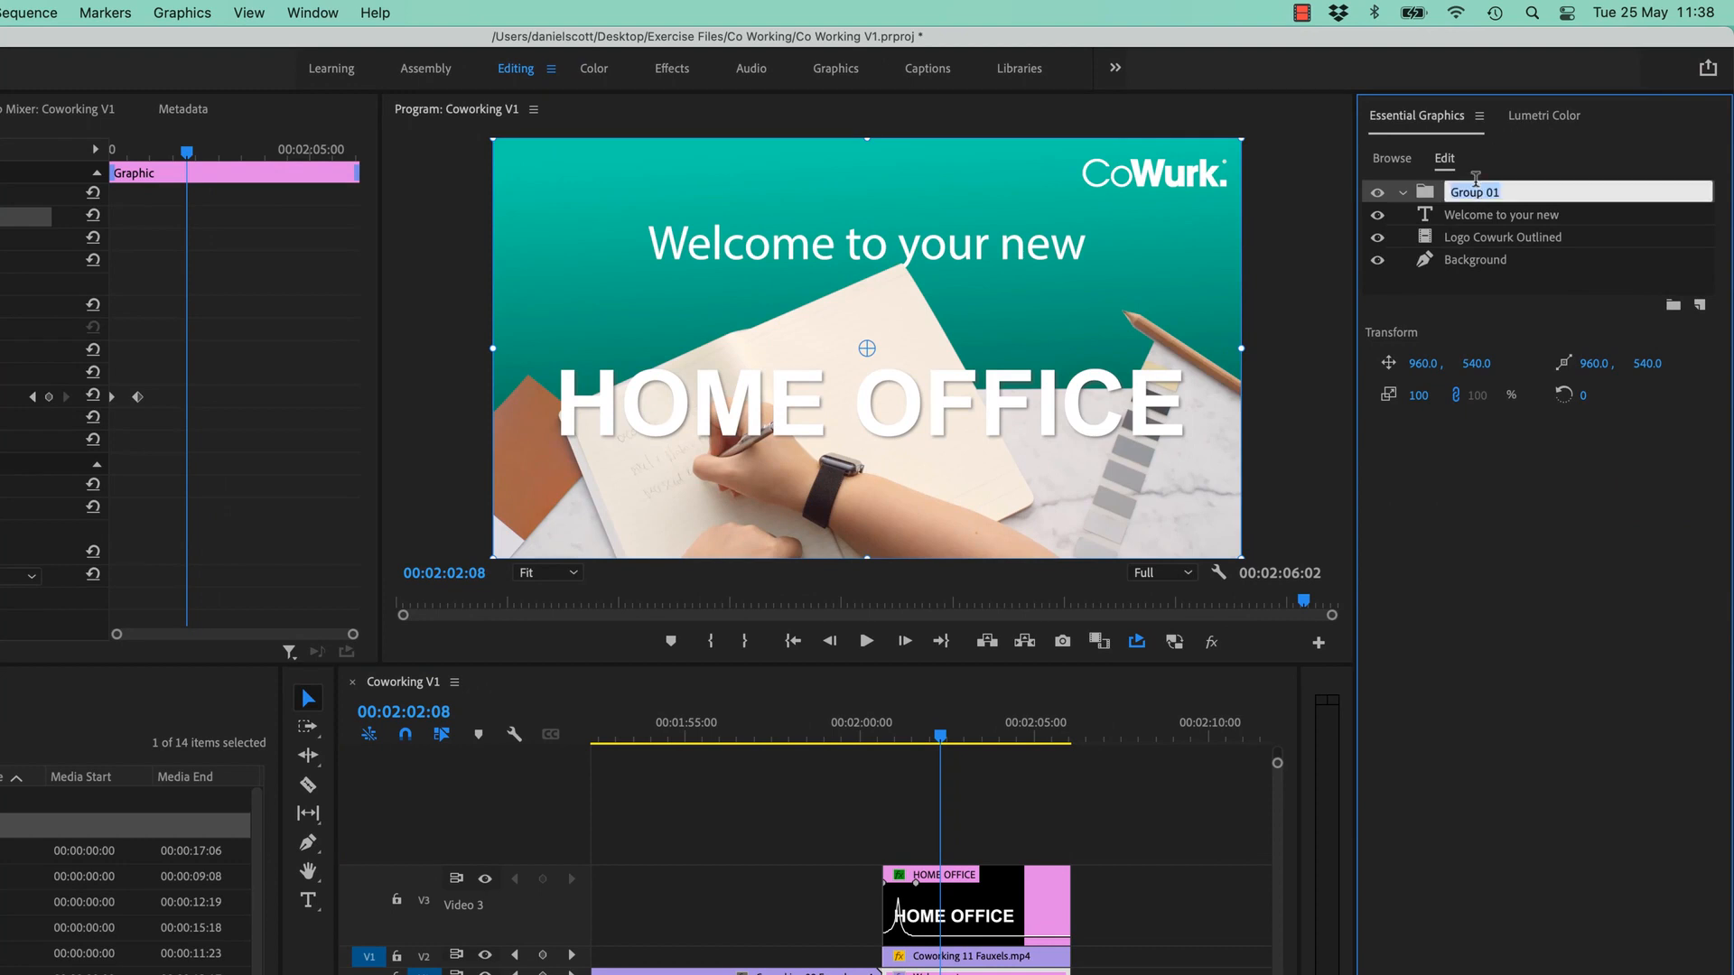
{"action": "type", "text": "T"}
{"action": "type", "text": "est"}
{"action": "key", "text": "Return"}
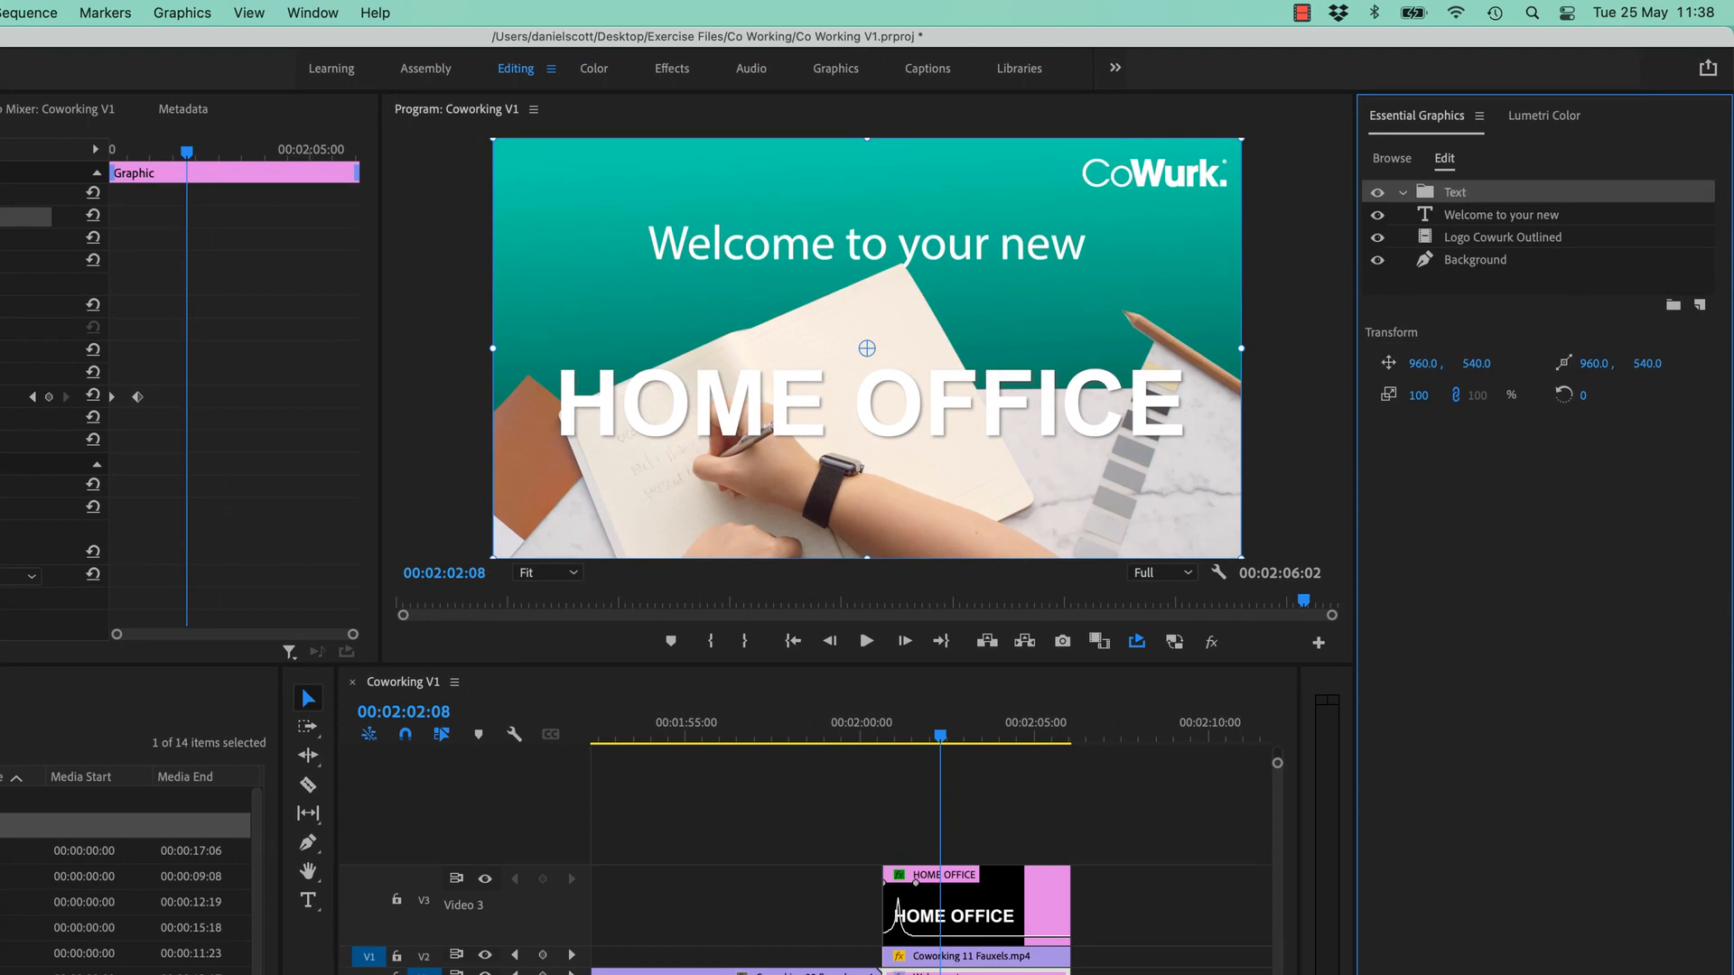
{"action": "left_click_drag", "start_coordinate": [1514, 212], "coordinate": [1454, 194]}
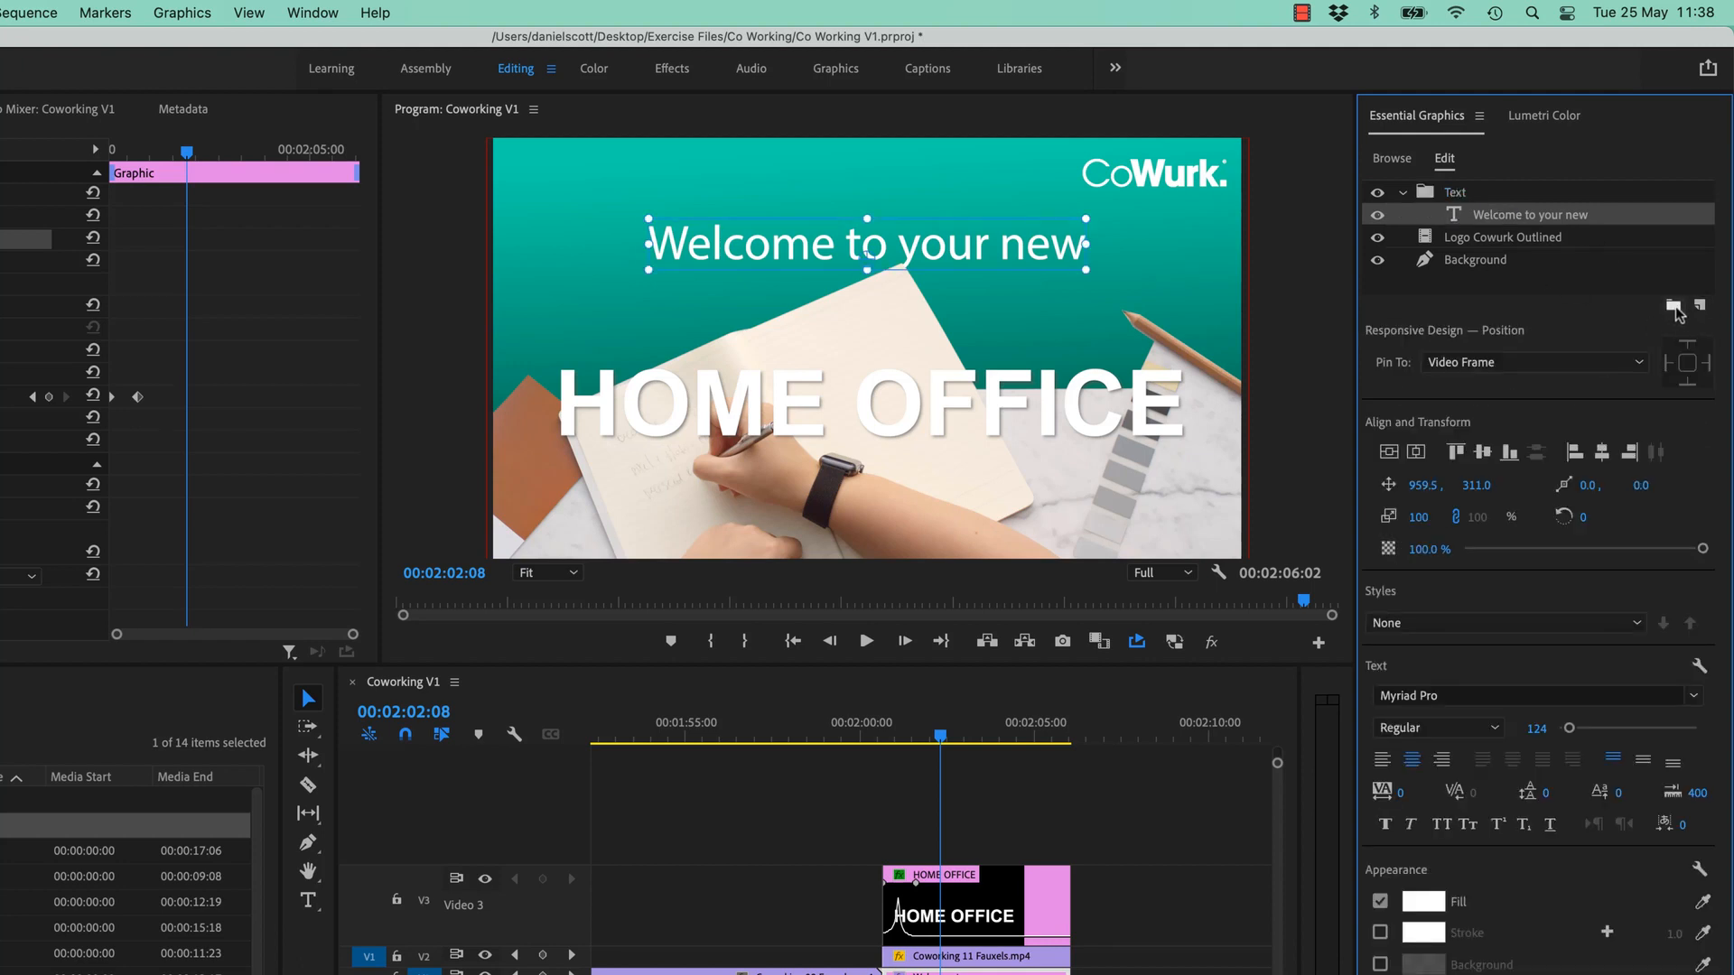
- Create a second group for the logo and name it Logos
{"action": "left_click", "coordinate": [1673, 305]}
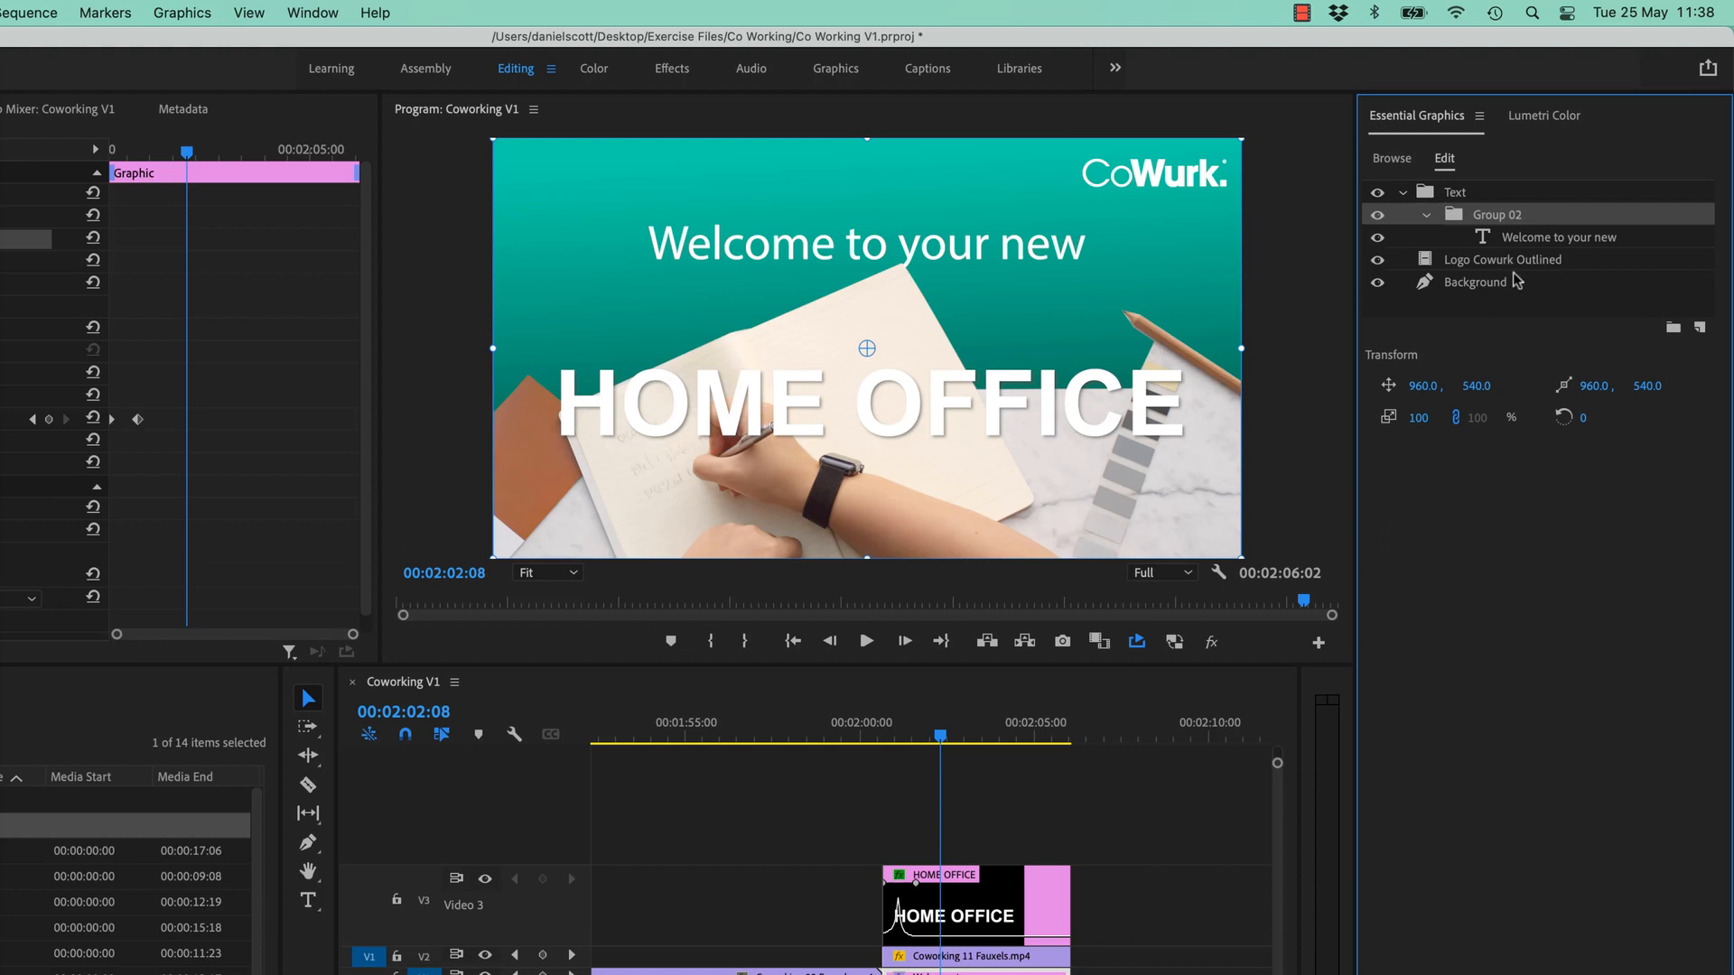
{"action": "key", "text": "super+z"}
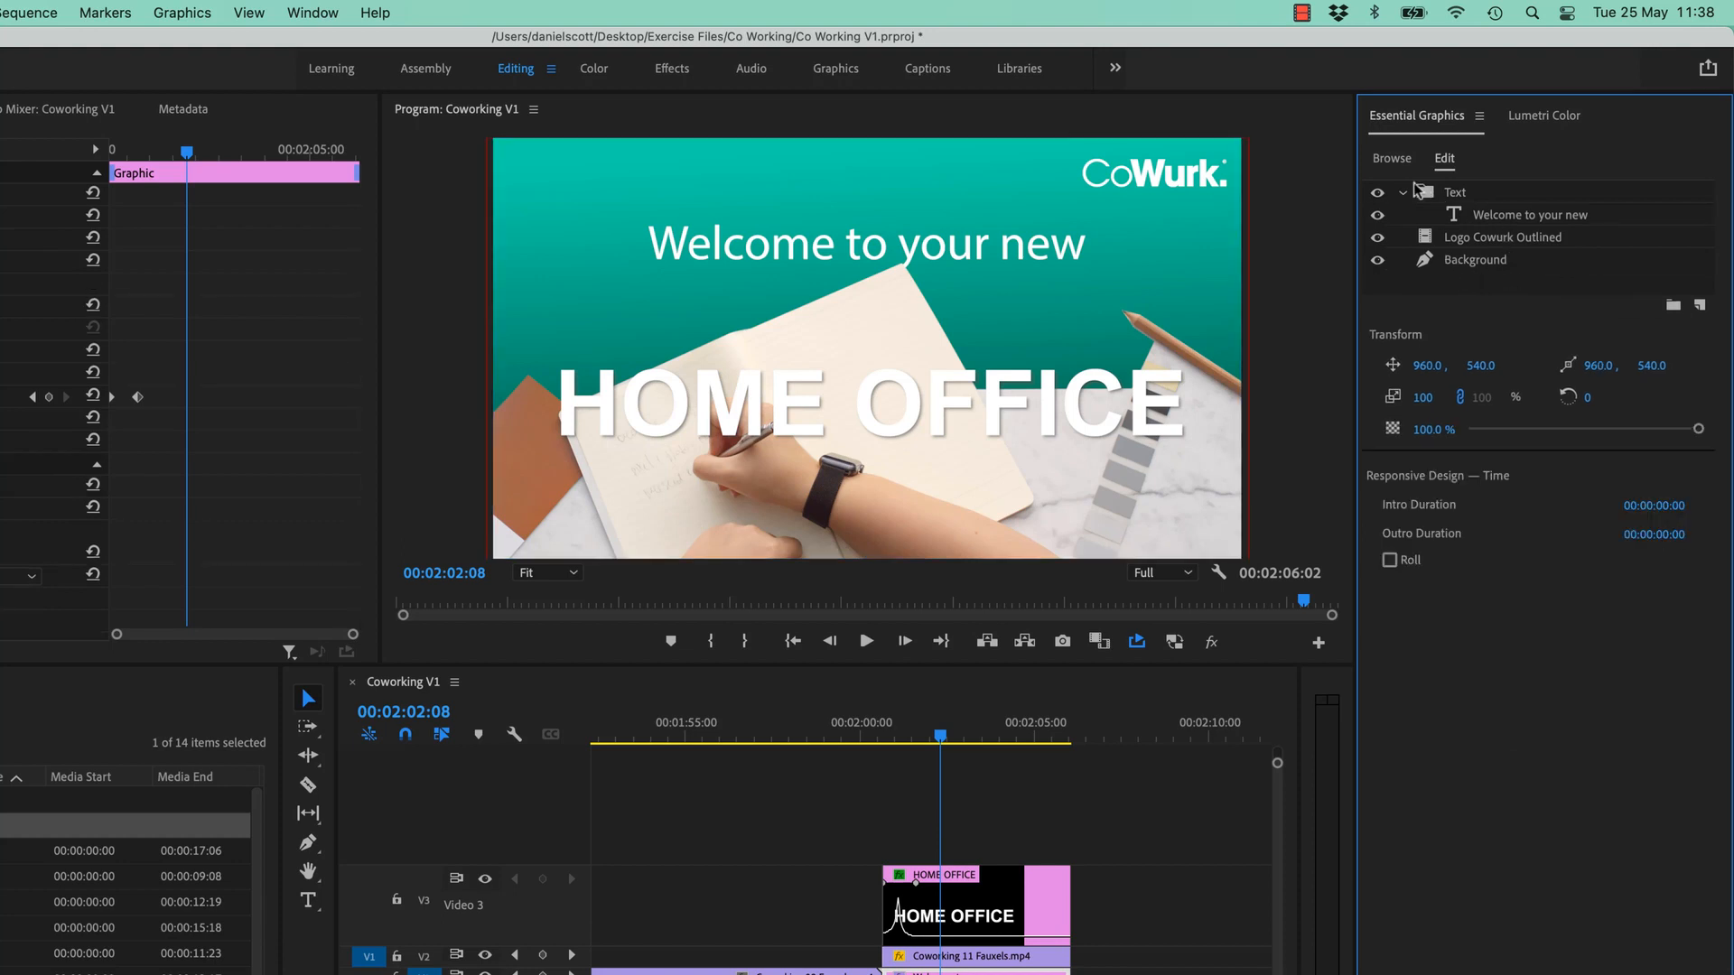
{"action": "left_click", "coordinate": [1672, 309]}
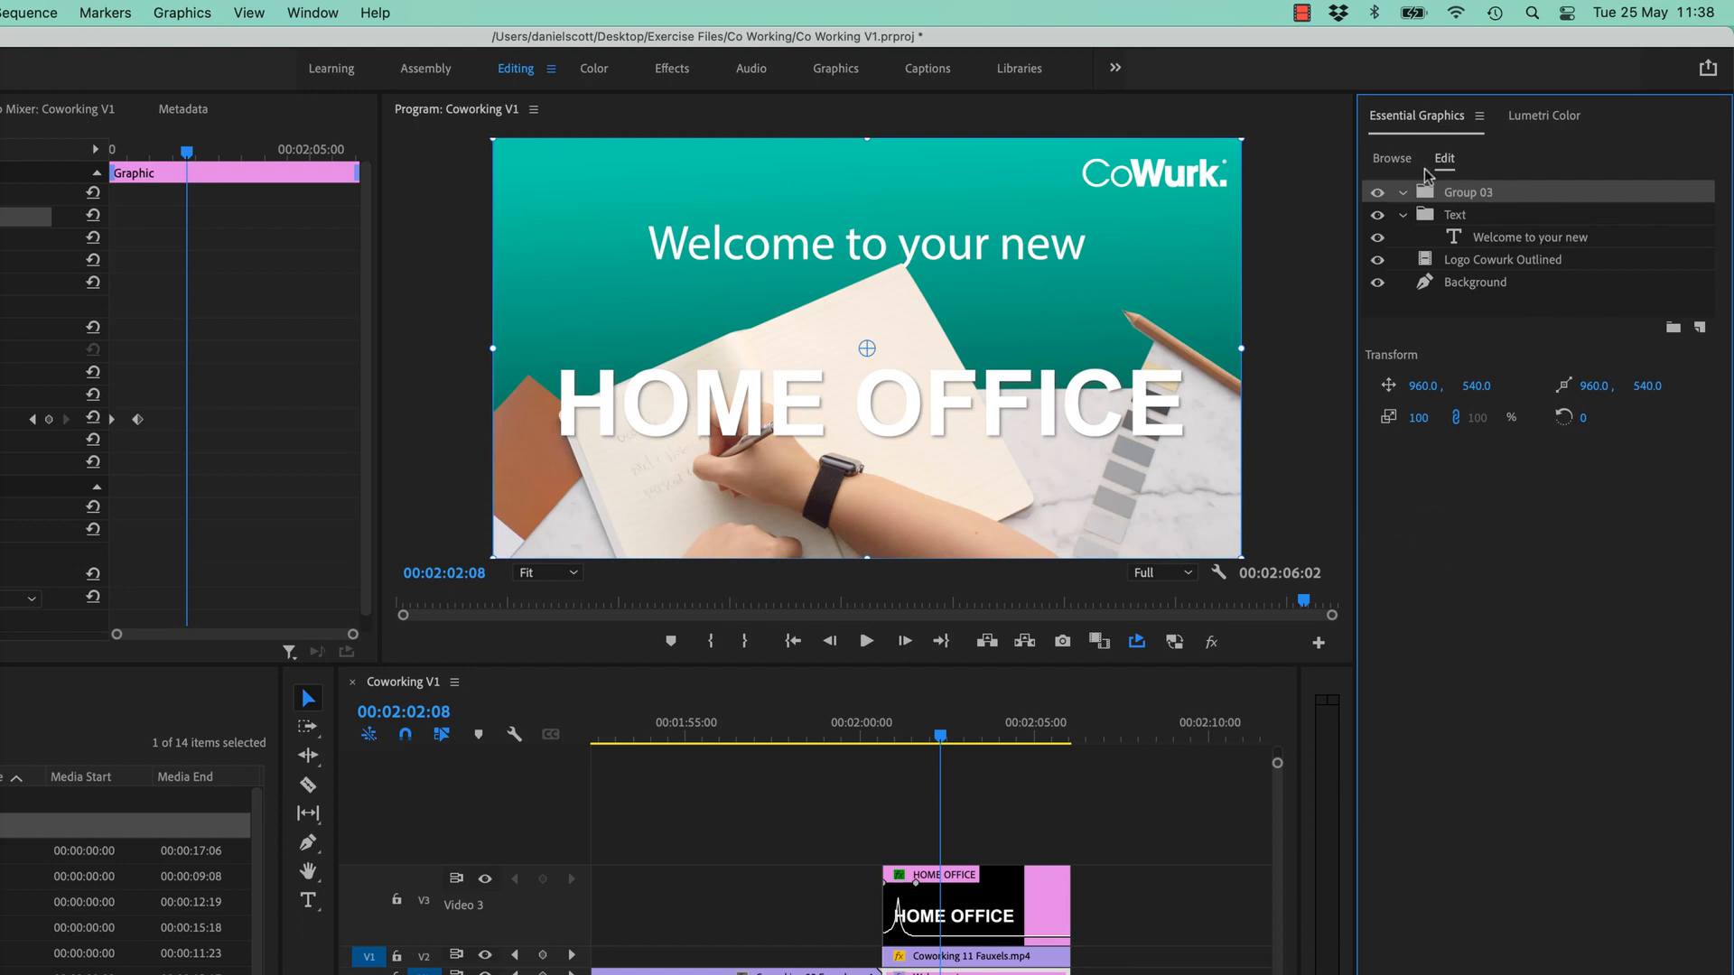
{"action": "double_click", "coordinate": [1463, 194]}
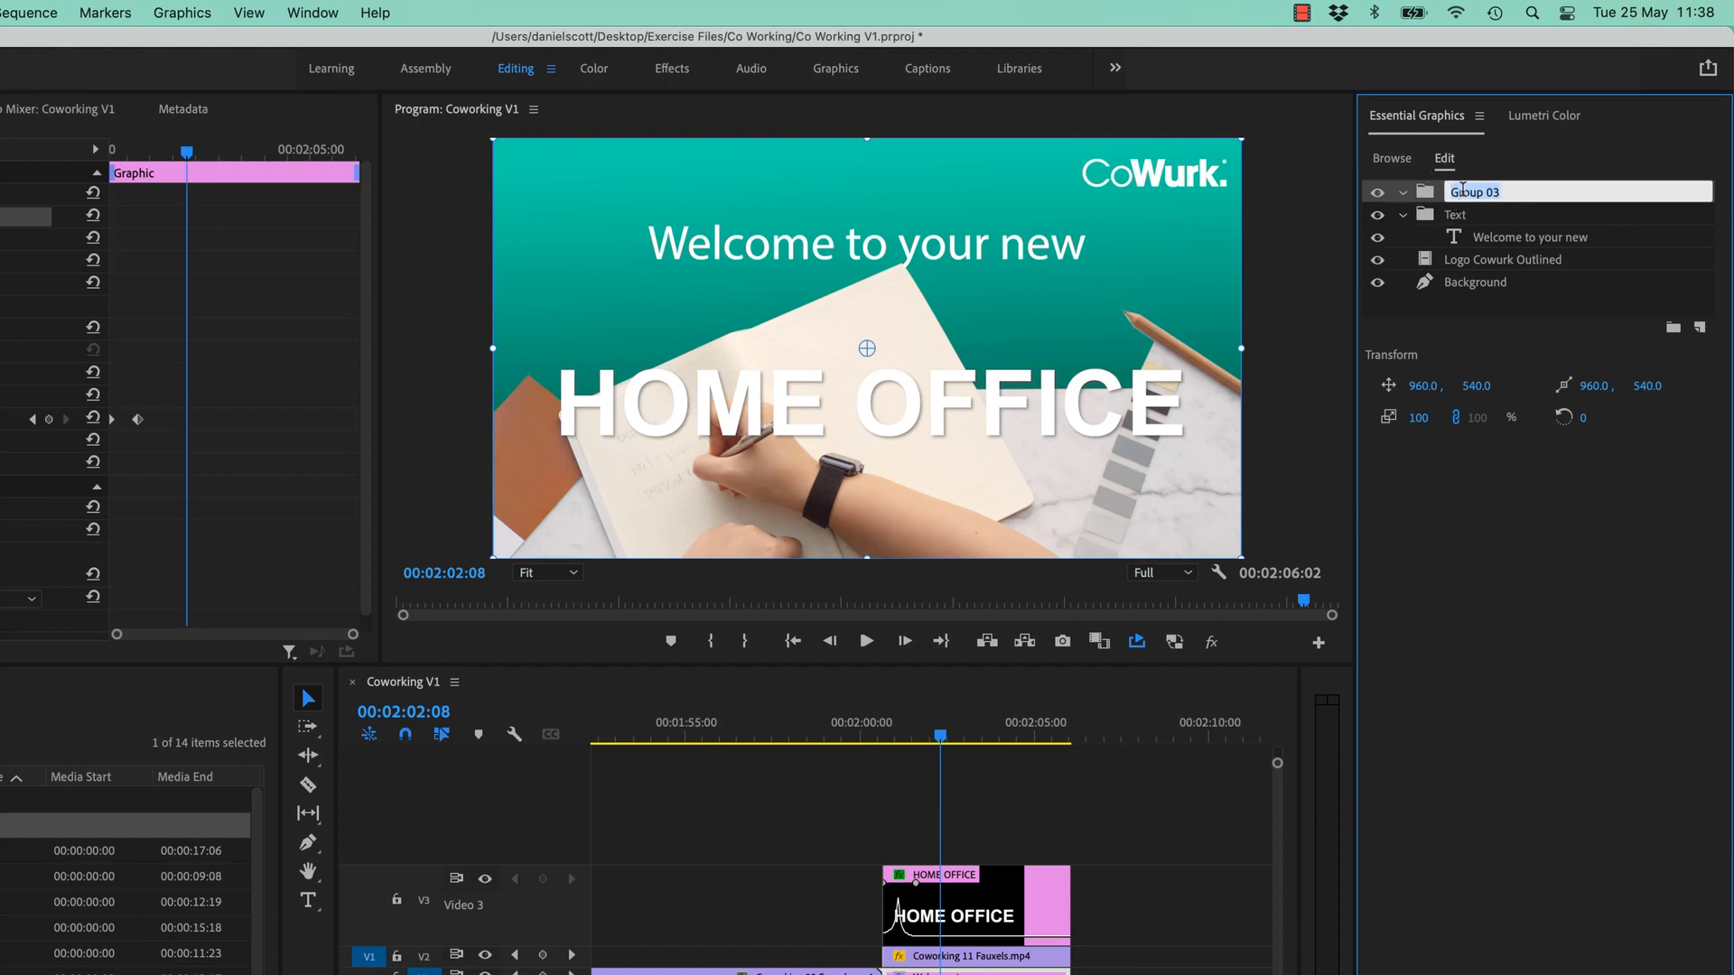
{"action": "type", "text": "Logos"}
{"action": "key", "text": "Return"}
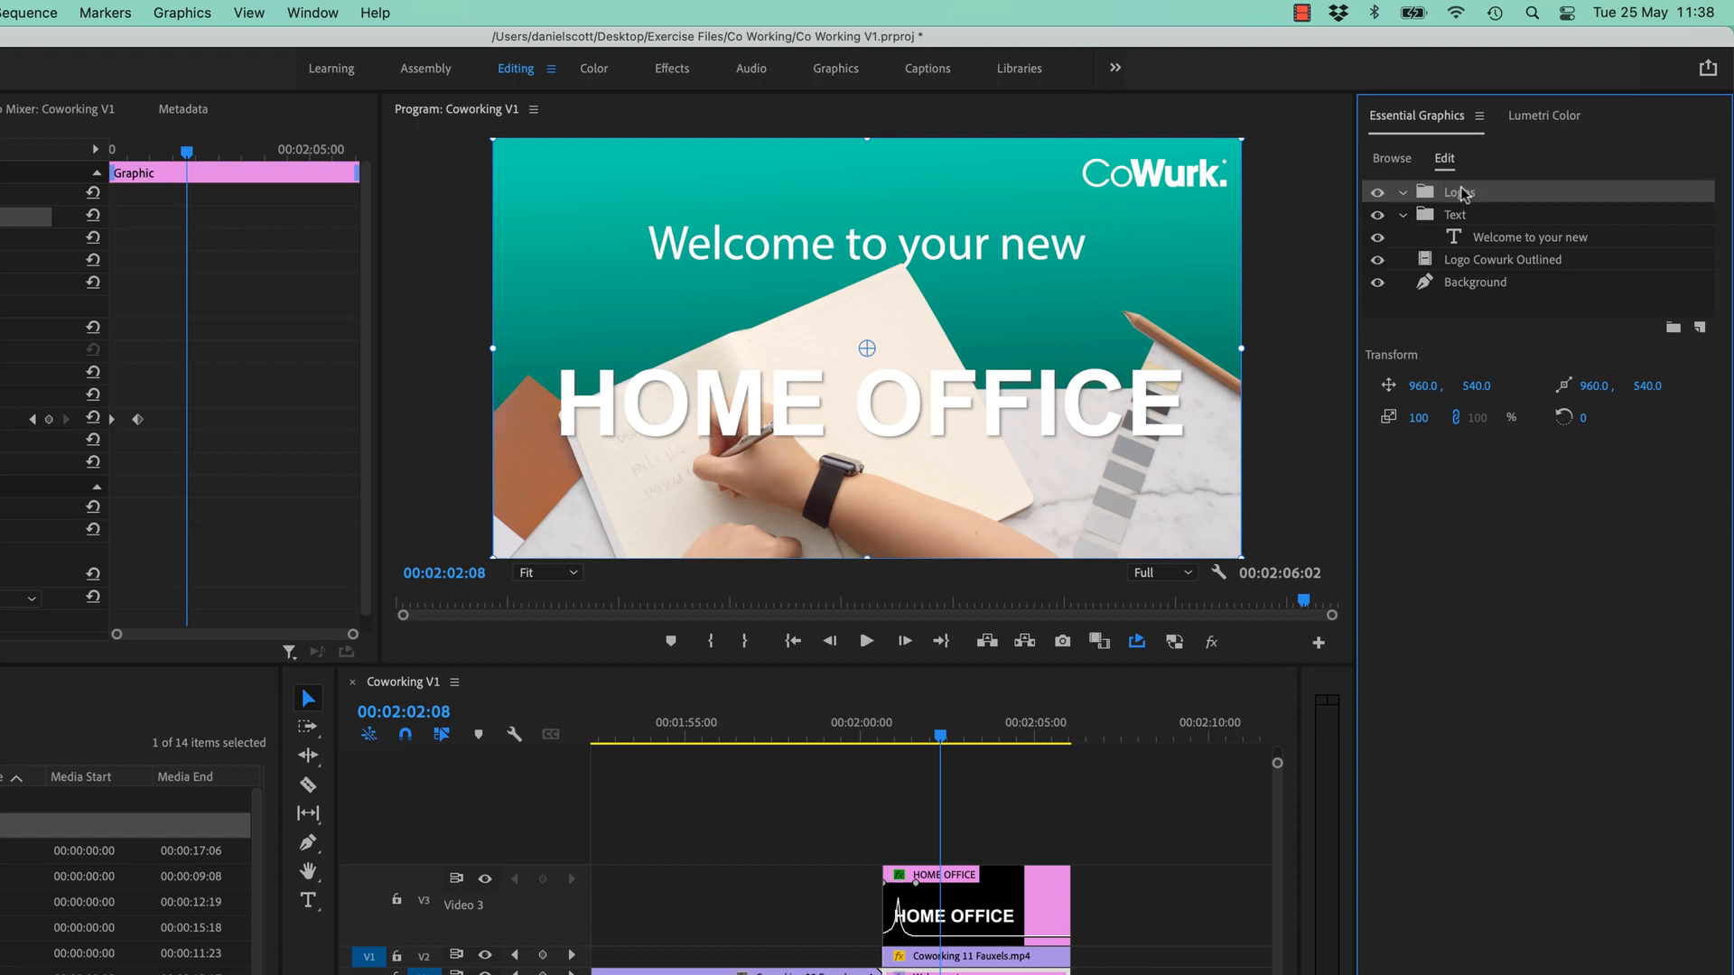
- Move the CoWurk logo layer into Logos and reposition the Background layer
{"action": "left_click", "coordinate": [1402, 219]}
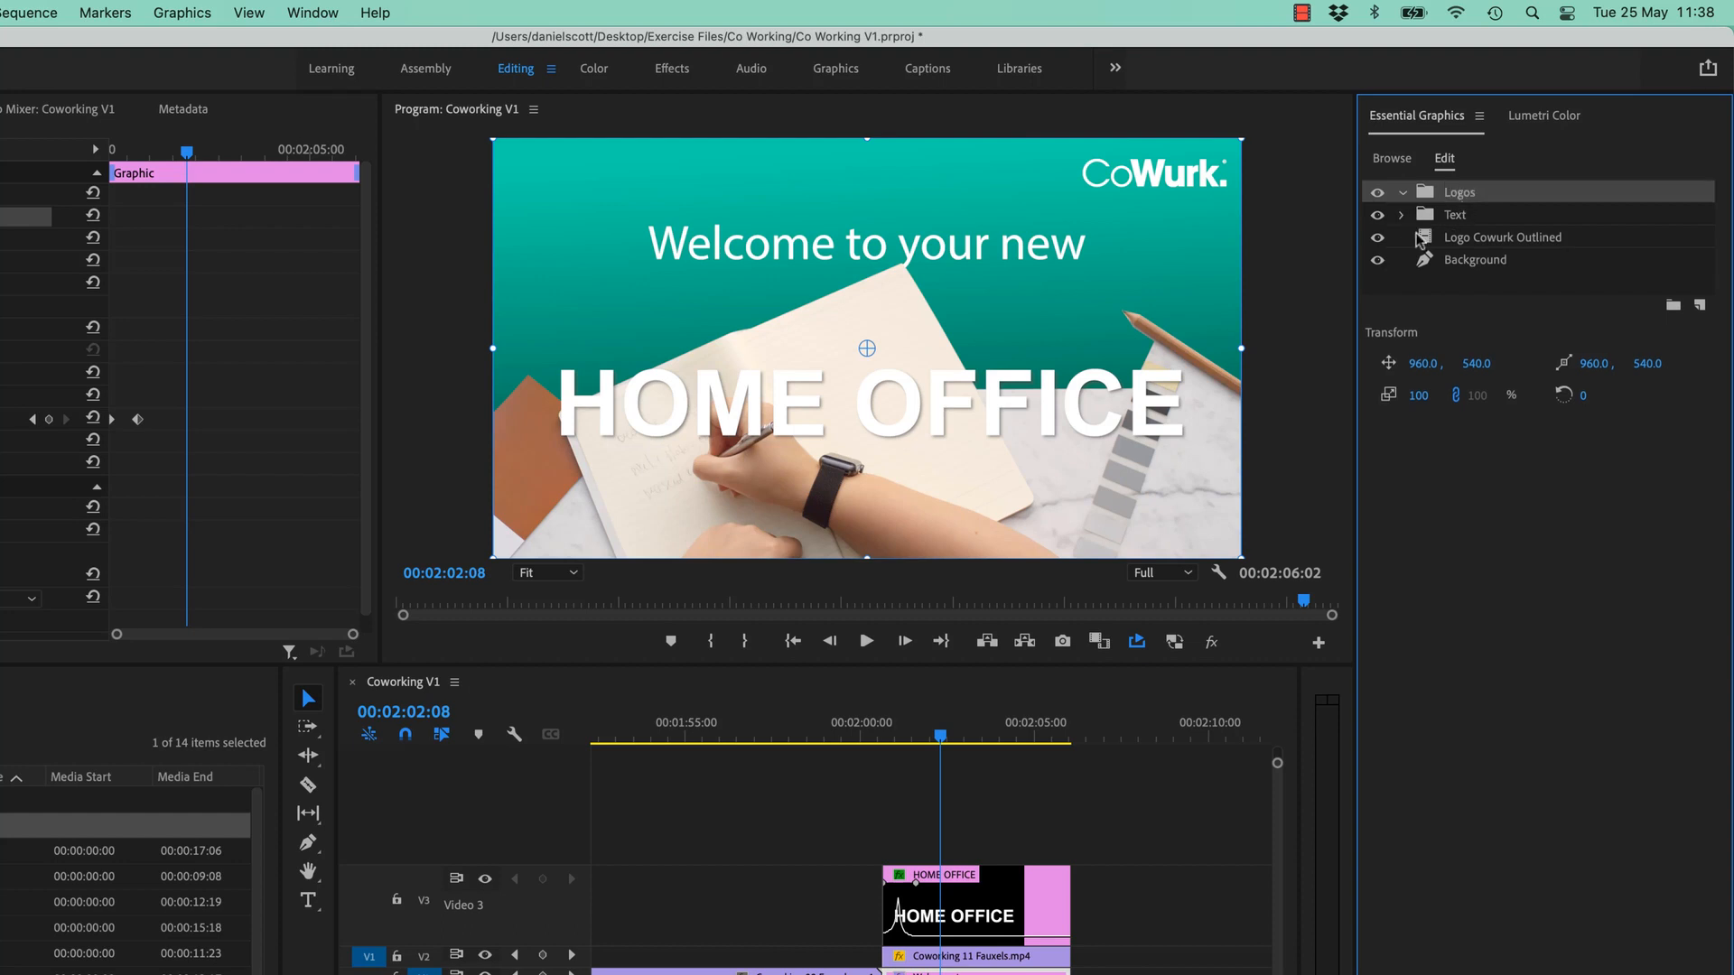
{"action": "left_click_drag", "start_coordinate": [1472, 237], "coordinate": [1459, 195]}
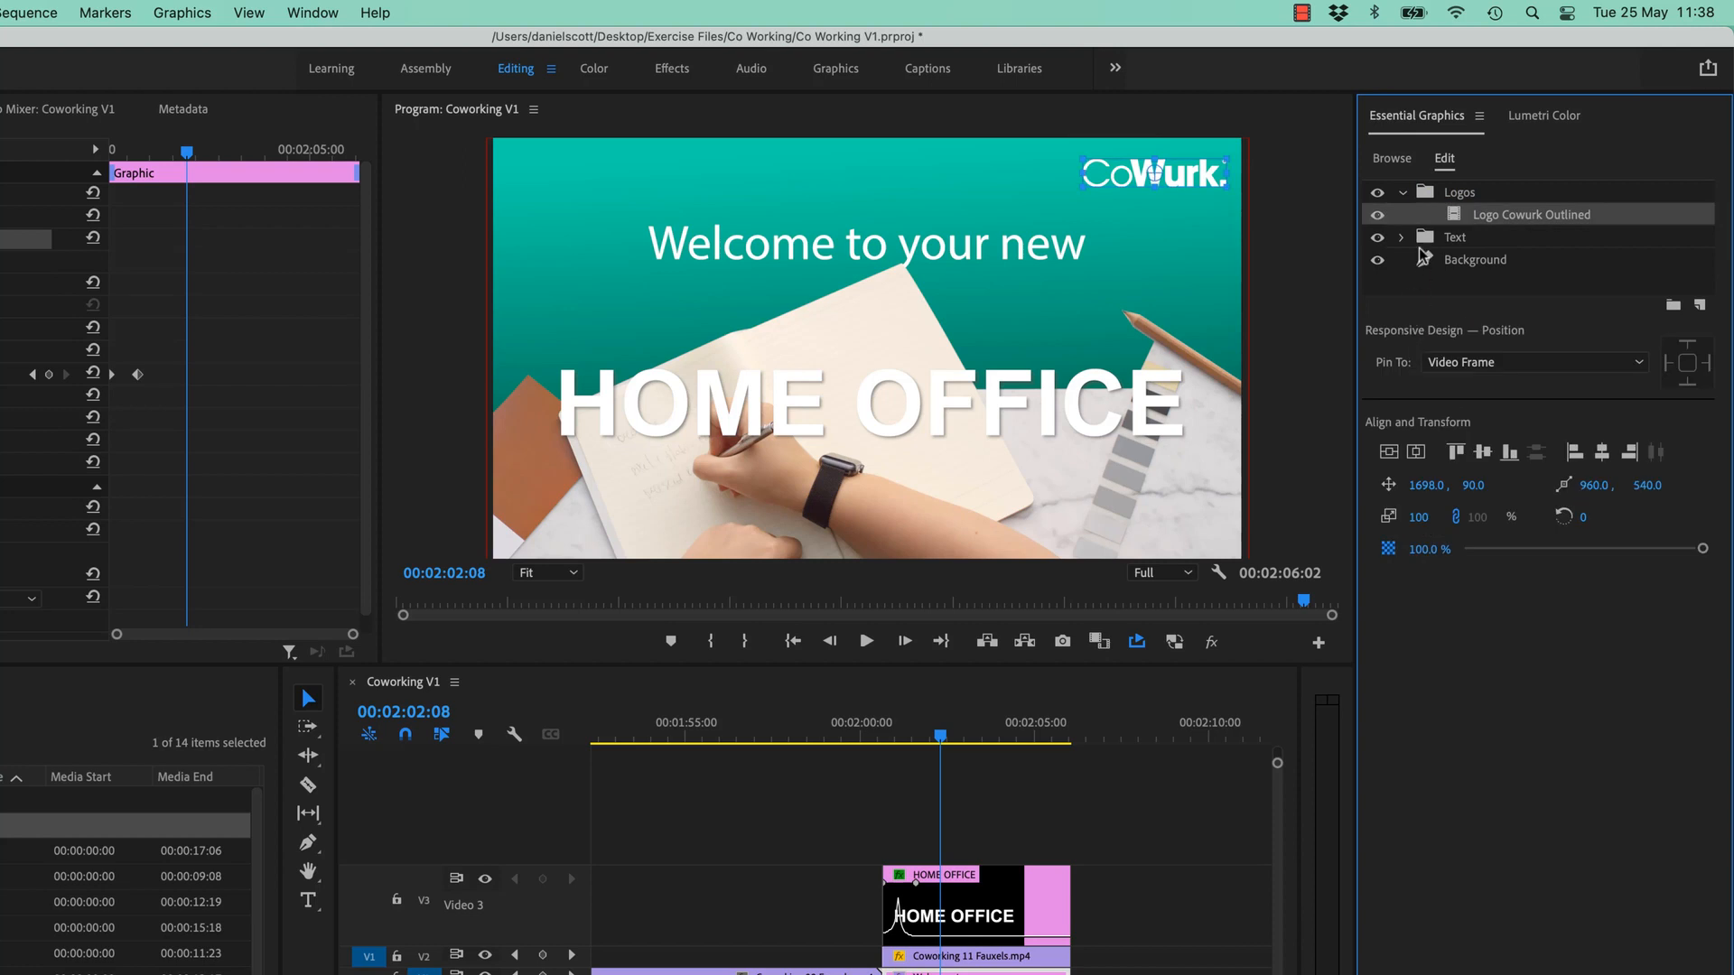
{"action": "left_click", "coordinate": [1399, 194]}
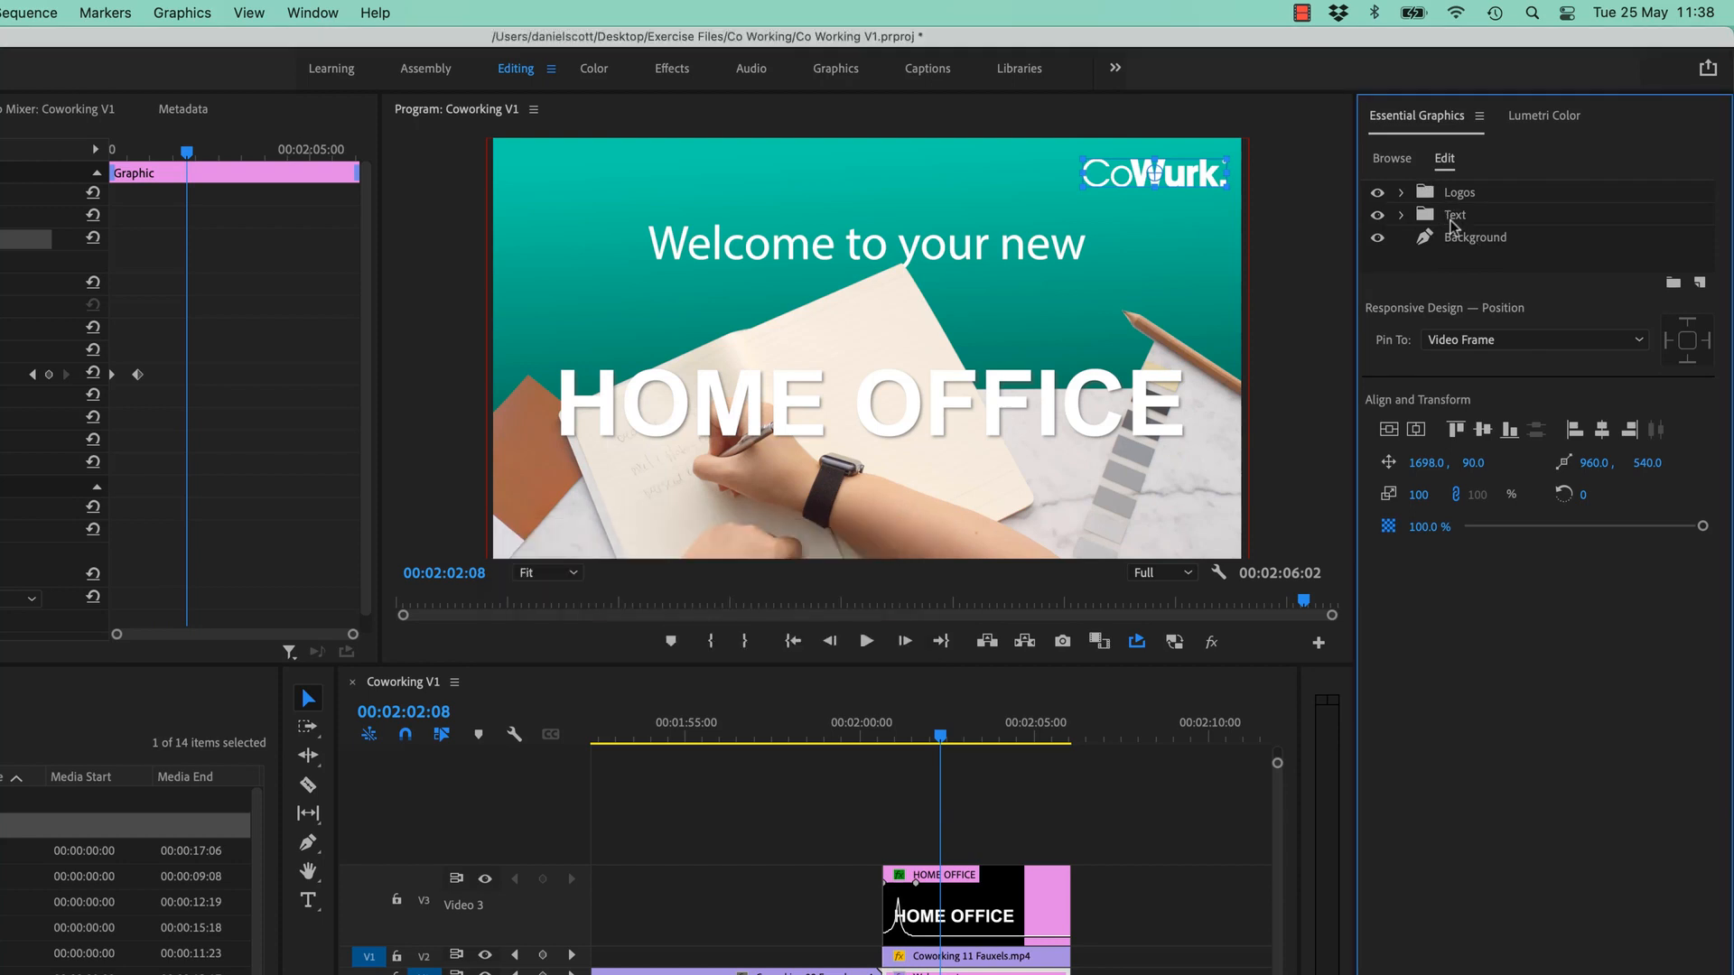
{"action": "mouse_move", "coordinate": [1481, 248]}
{"action": "left_mouse_down"}
{"action": "mouse_move", "coordinate": [1470, 189]}
{"action": "mouse_move", "coordinate": [1475, 259]}
{"action": "left_mouse_up"}
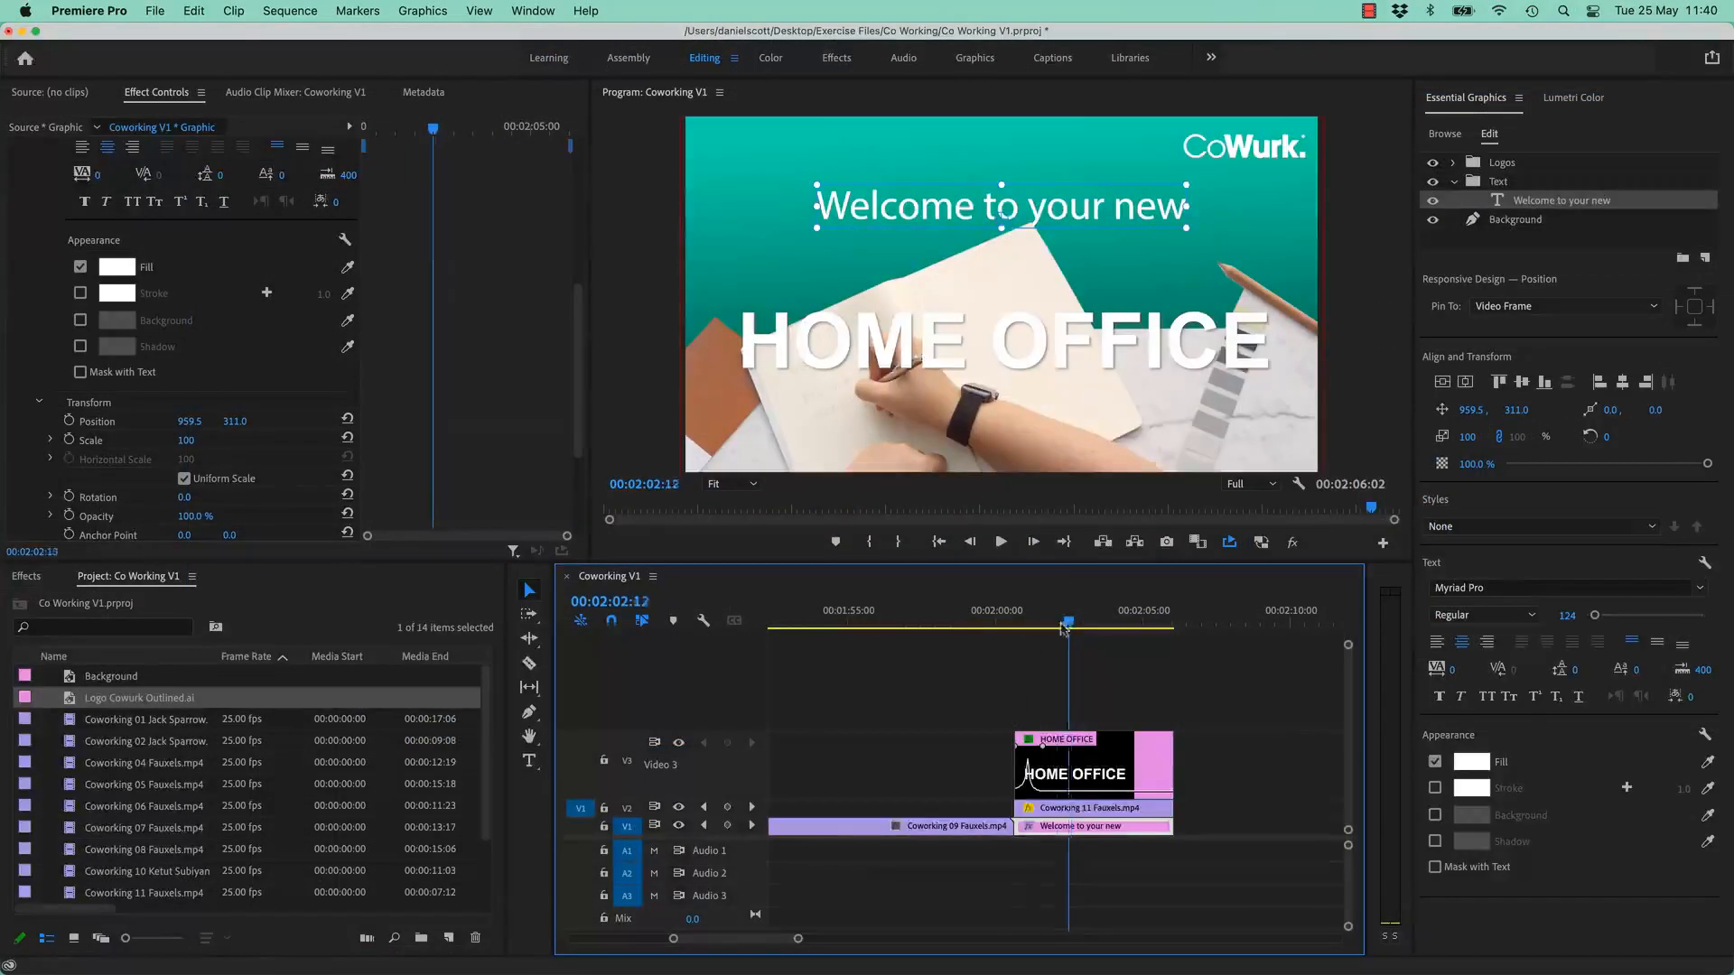
{"action": "mouse_move", "coordinate": [1069, 625]}
{"action": "left_mouse_down"}
{"action": "mouse_move", "coordinate": [1015, 632]}
{"action": "mouse_move", "coordinate": [1054, 650]}
{"action": "left_mouse_up"}
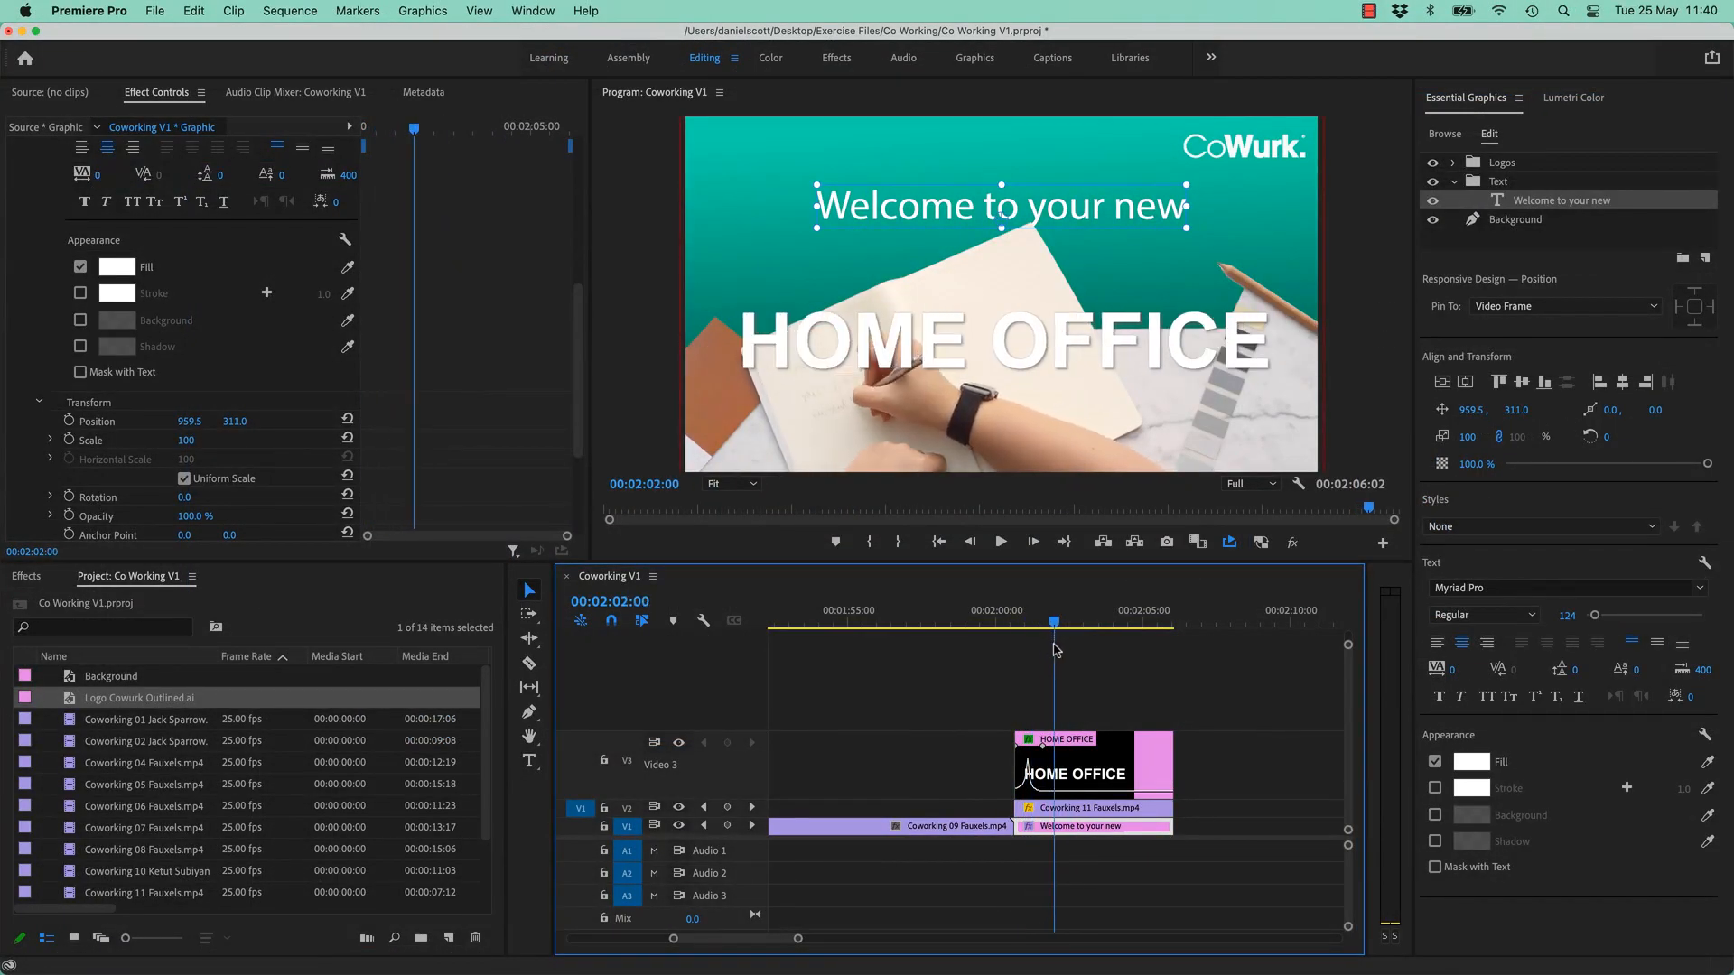
- Set a starting Position keyframe placing the welcome line above the frame at Y -45
{"action": "left_click", "coordinate": [1013, 619]}
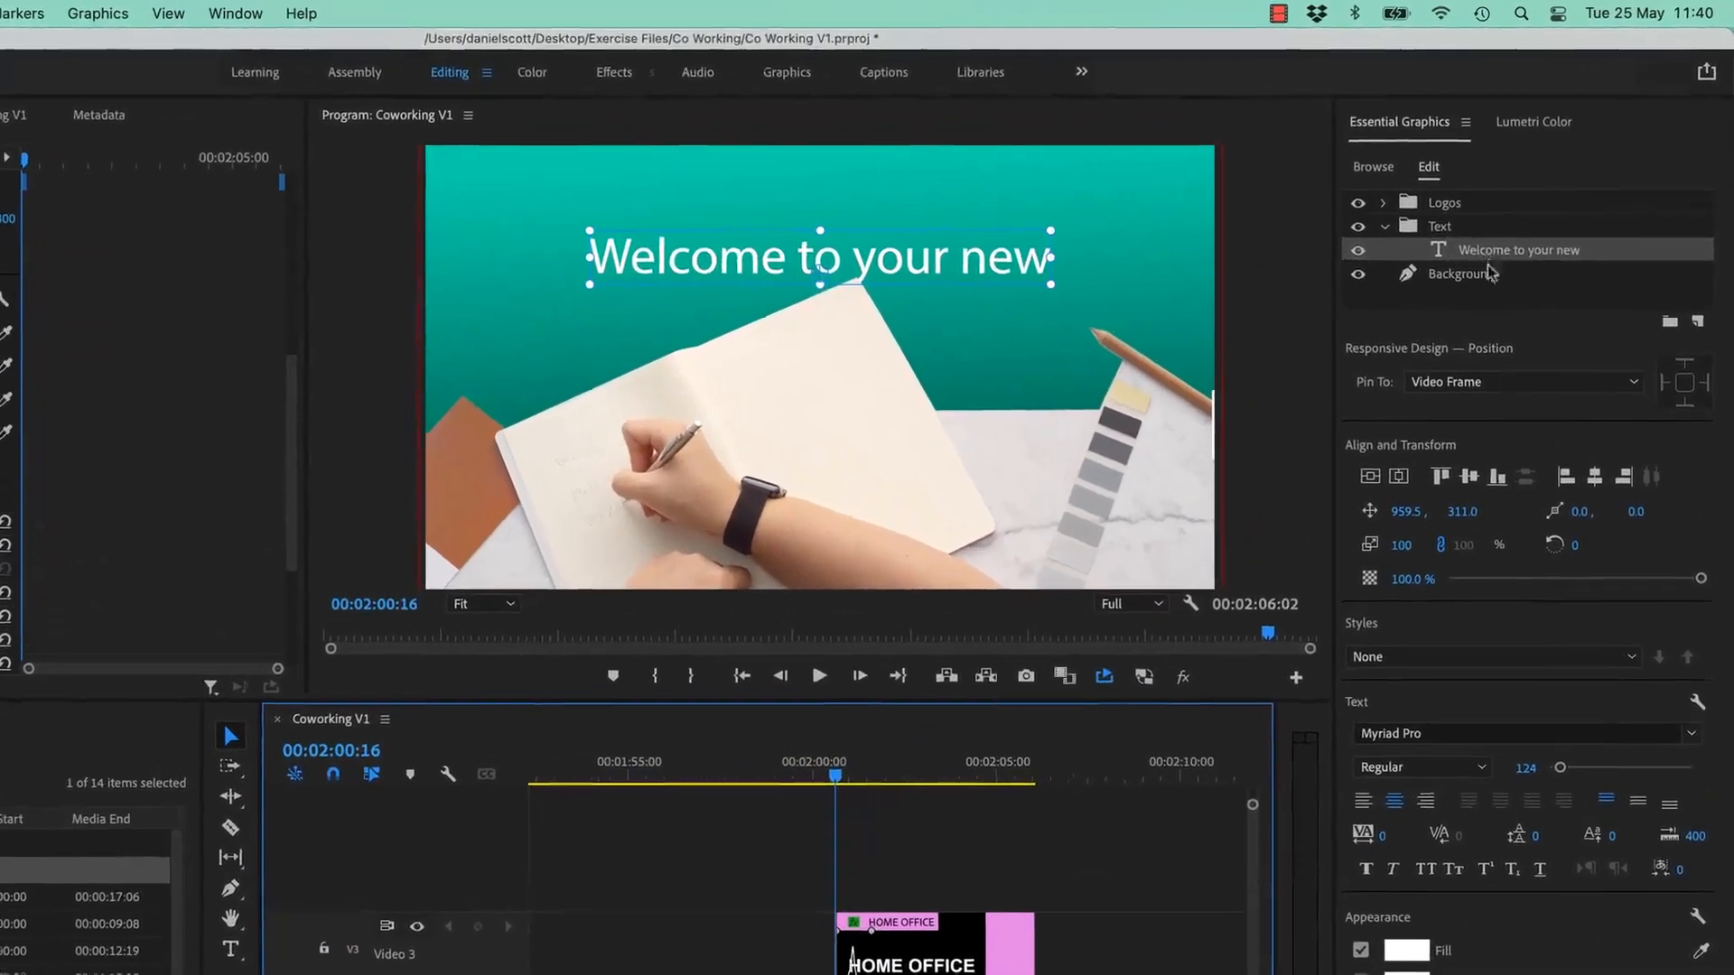
{"action": "left_click", "coordinate": [1370, 513]}
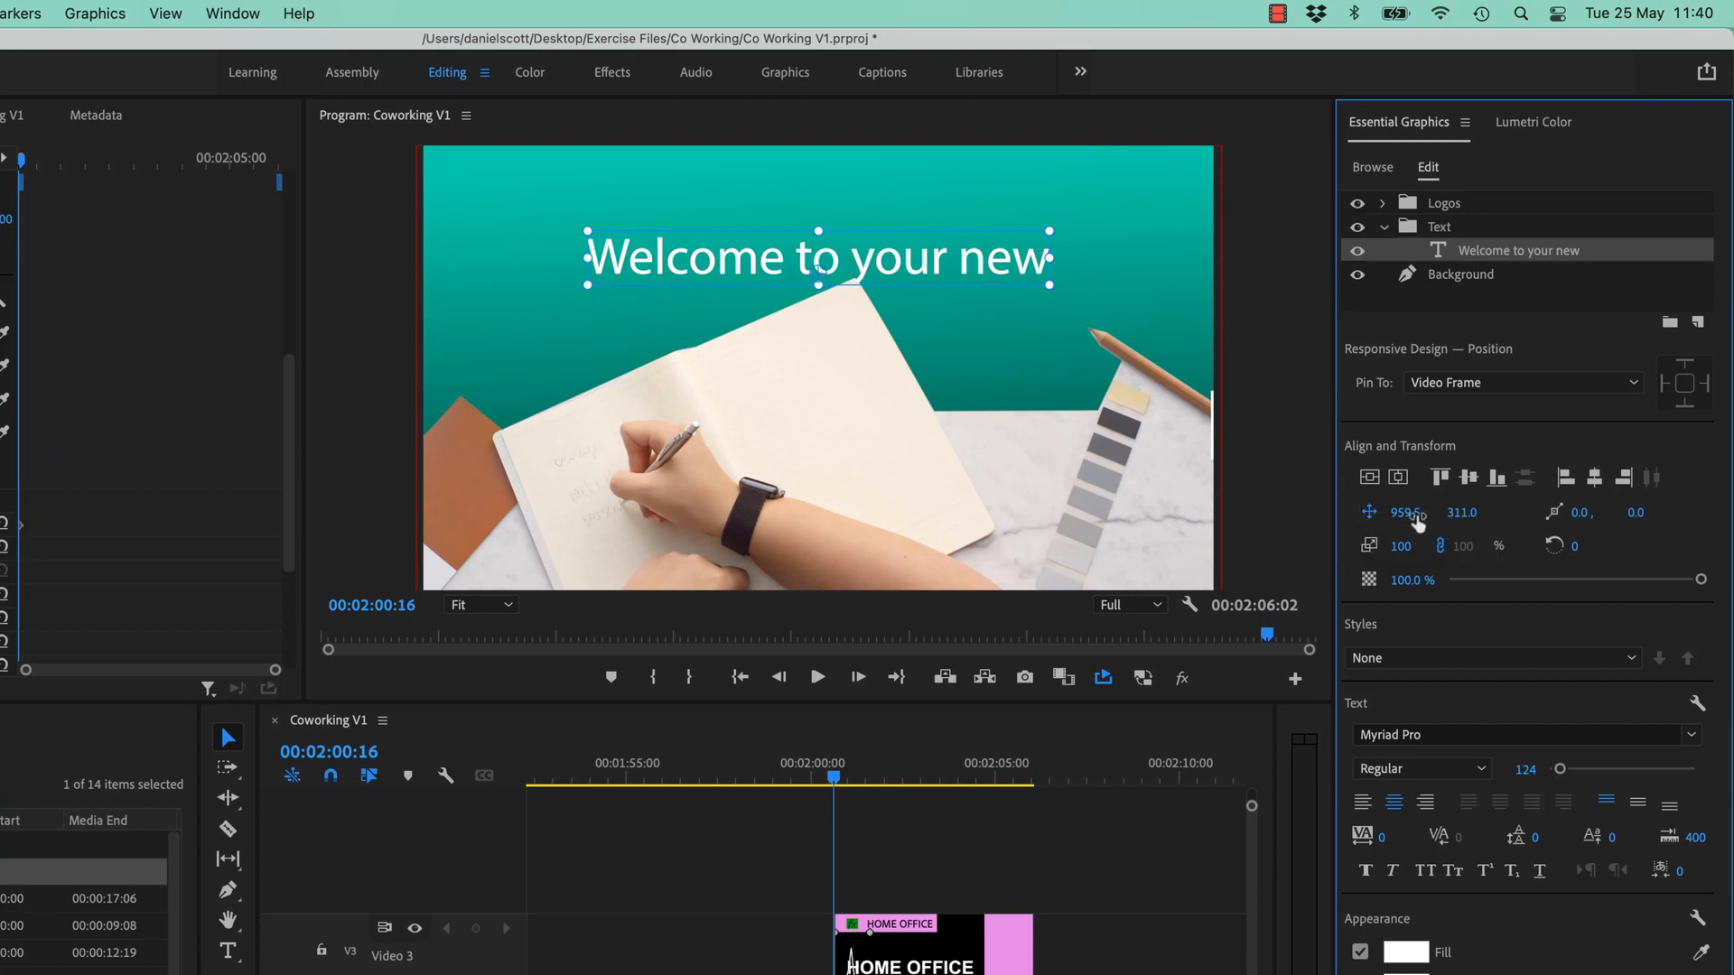
{"action": "left_click", "coordinate": [1408, 513]}
{"action": "left_click_drag", "start_coordinate": [1455, 512], "coordinate": [1145, 513]}
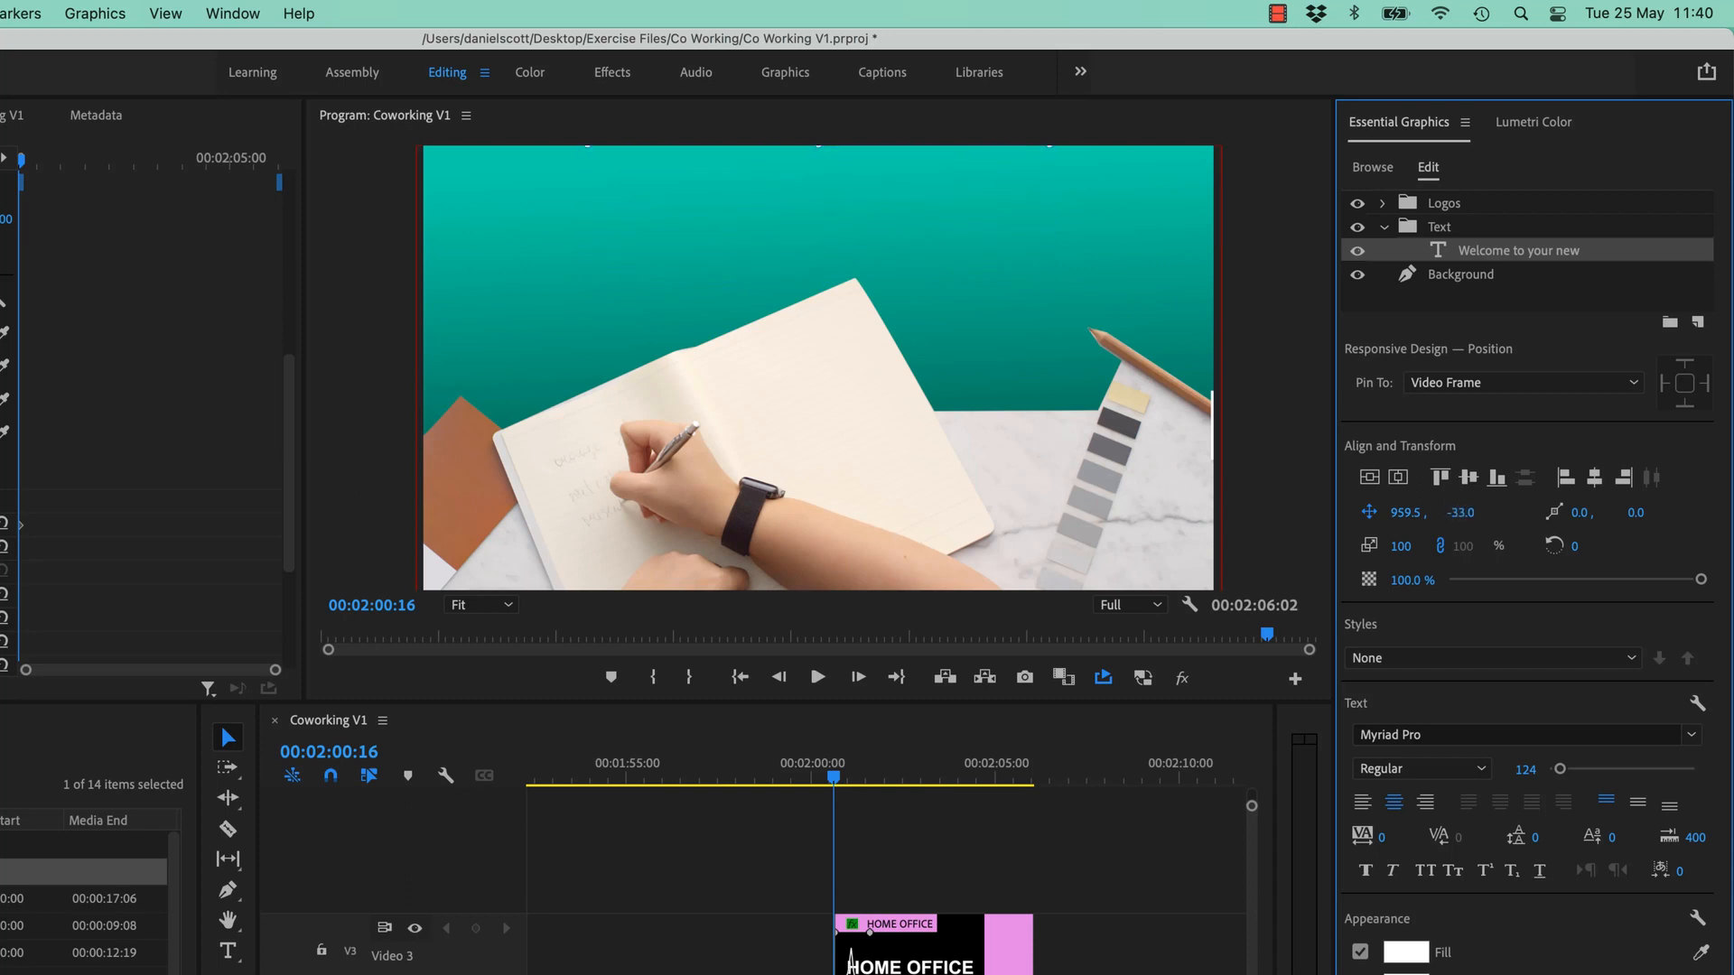
{"action": "key", "text": "super+z"}
{"action": "left_click_drag", "start_coordinate": [1408, 516], "coordinate": [1143, 516]}
{"action": "left_click", "coordinate": [1430, 512]}
{"action": "key", "text": "super+z"}
- Set the landing position to Y 346, enlarge the font to 149, and play it back
{"action": "left_click_drag", "start_coordinate": [834, 779], "coordinate": [854, 783]}
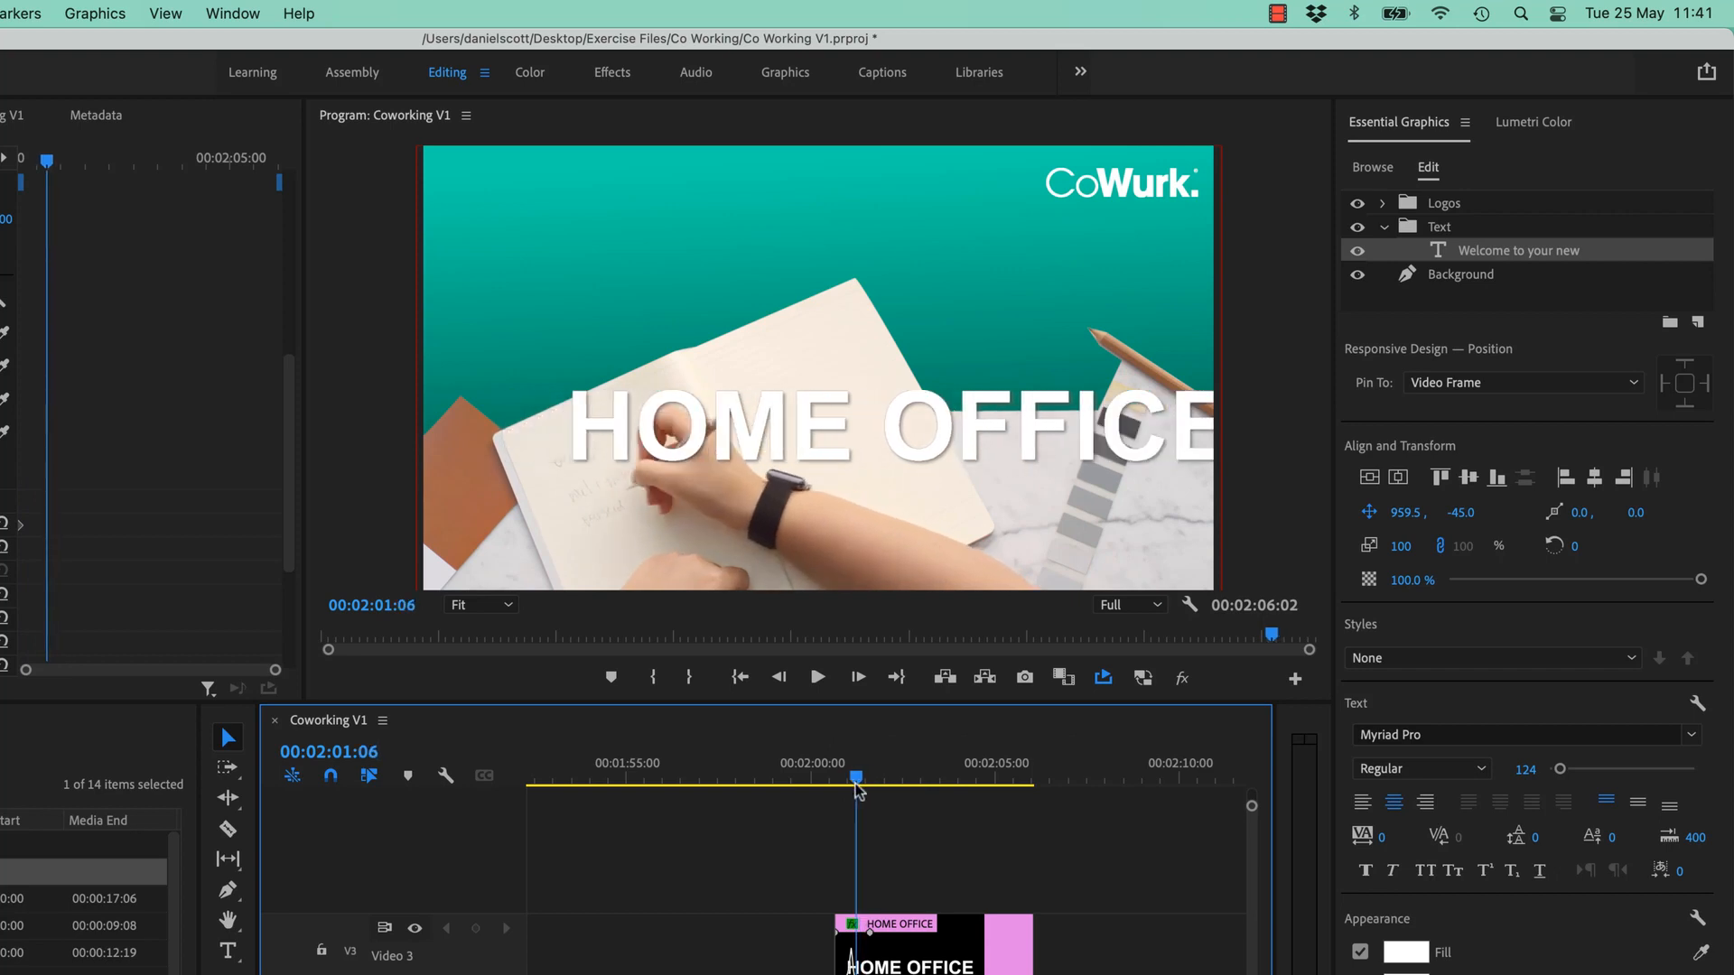
{"action": "left_click_drag", "start_coordinate": [1466, 514], "coordinate": [1711, 514]}
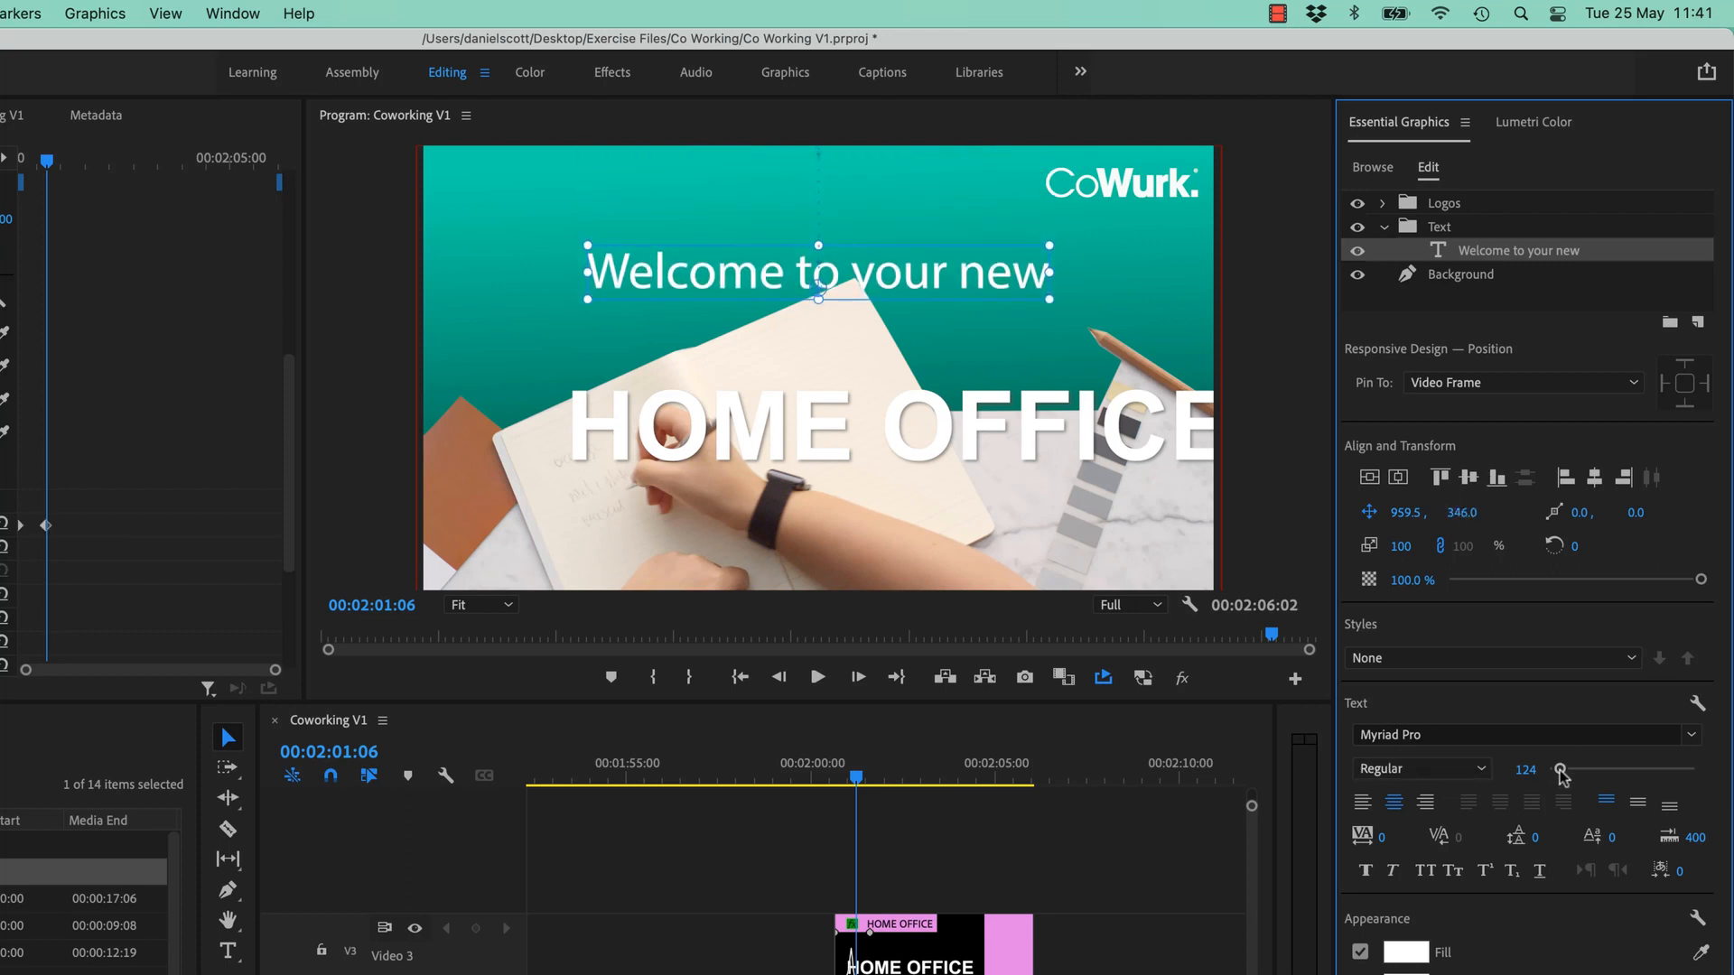
{"action": "left_click_drag", "start_coordinate": [1560, 770], "coordinate": [1561, 774]}
{"action": "left_click", "coordinate": [829, 778]}
{"action": "key", "text": "space"}
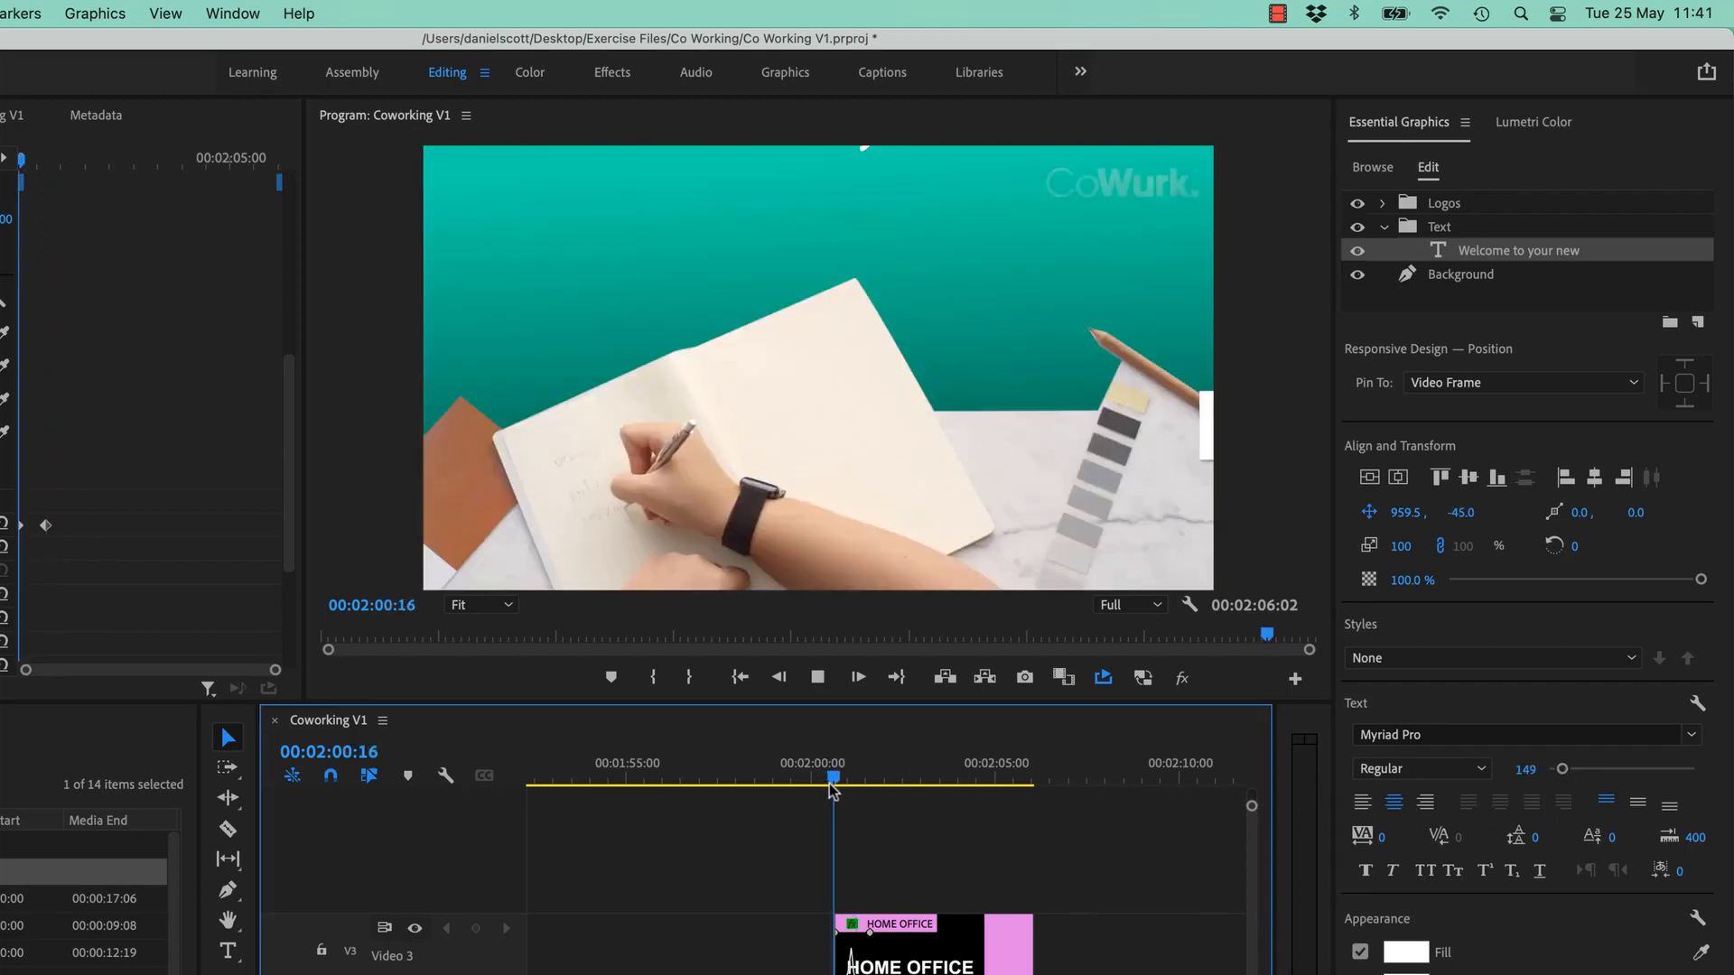
{"action": "key", "text": "space"}
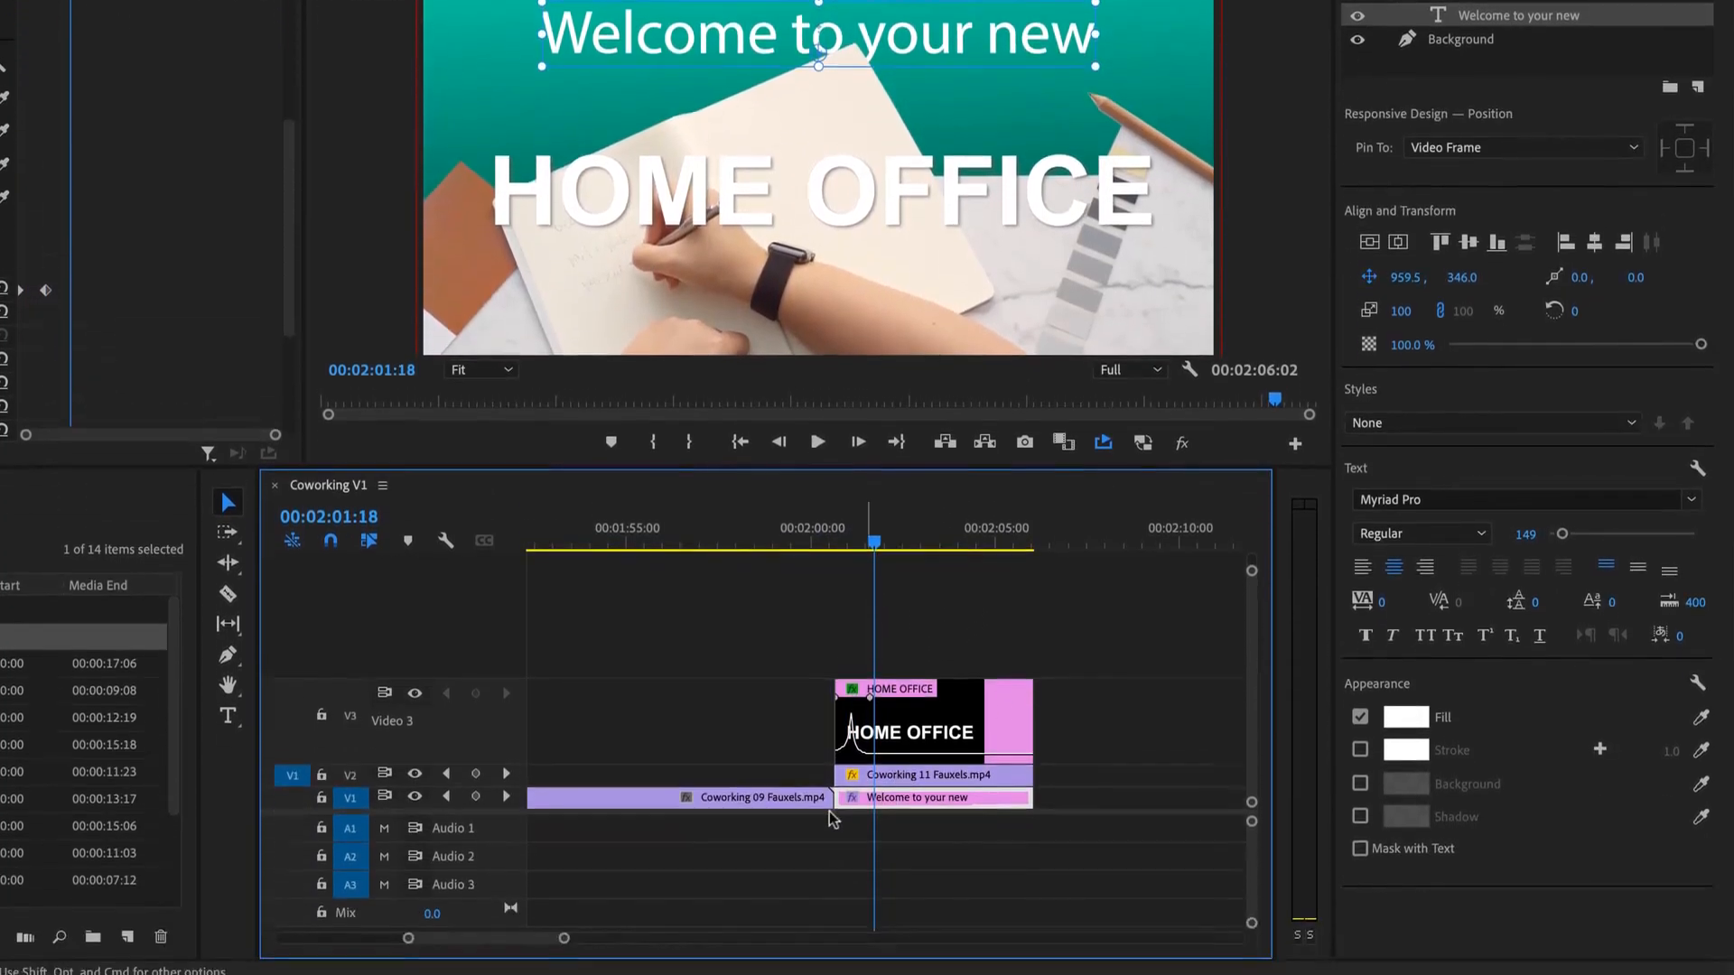
- Display the title clip's Text > Transform : Position keyframes on a taller, zoomed-in V1
{"action": "left_click_drag", "start_coordinate": [415, 776], "coordinate": [415, 660]}
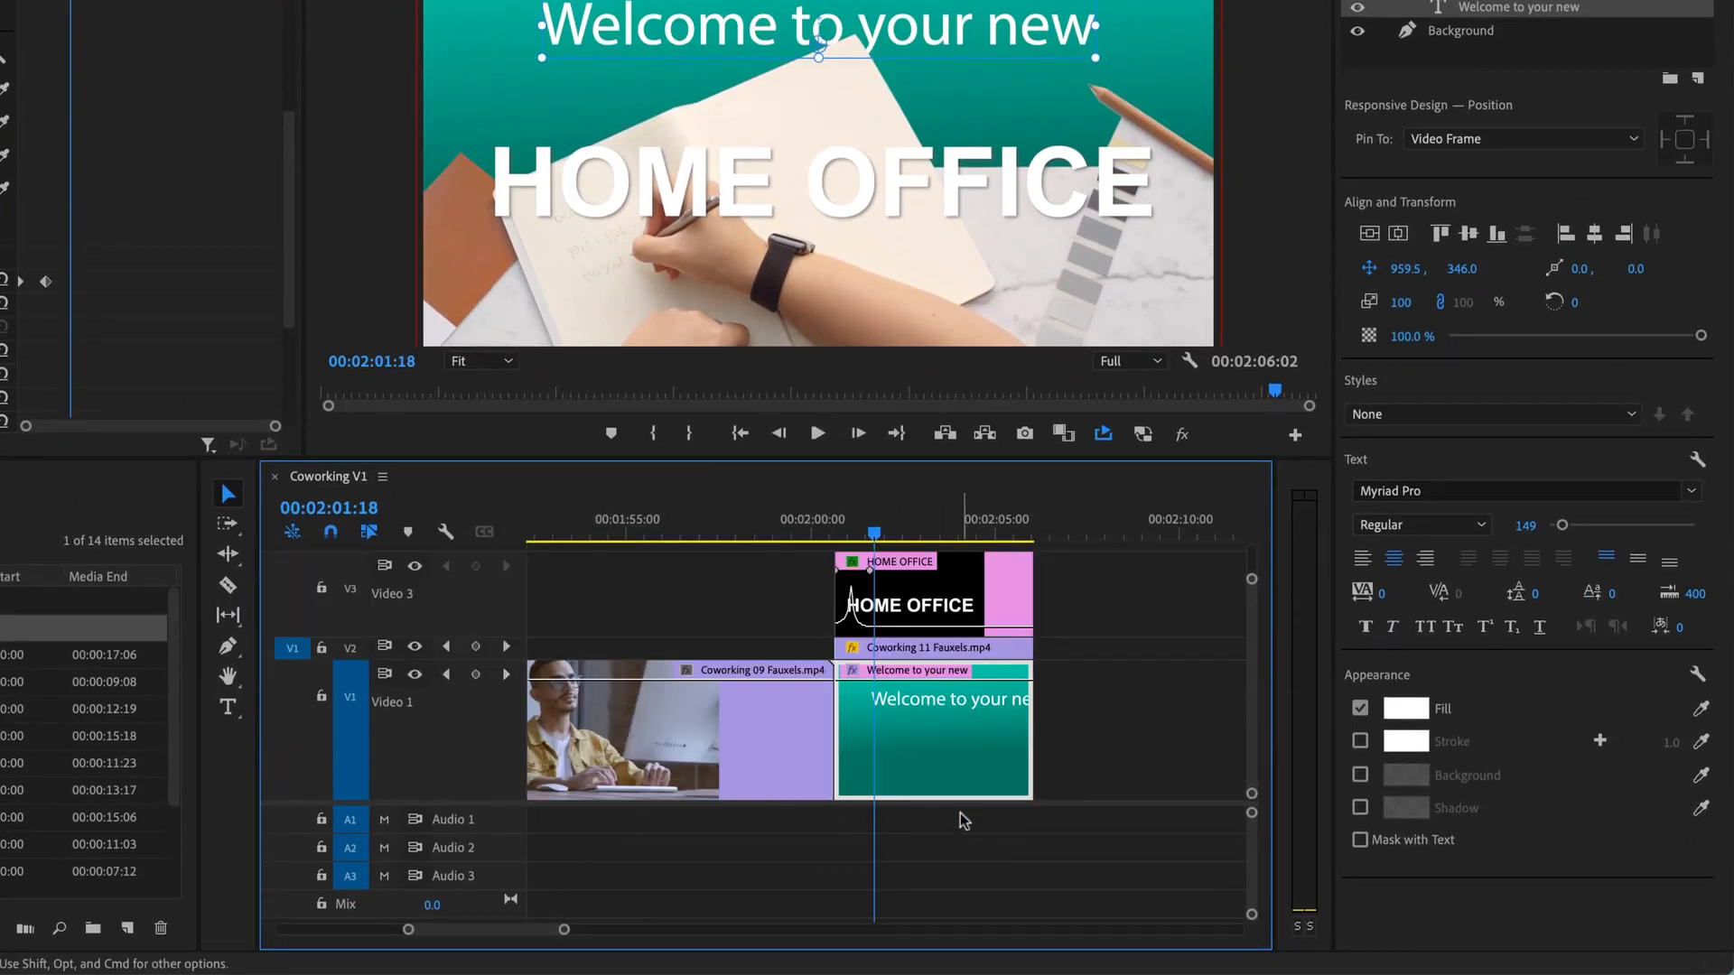
{"action": "right_click", "coordinate": [981, 748]}
{"action": "mouse_move", "coordinate": [1088, 951]}
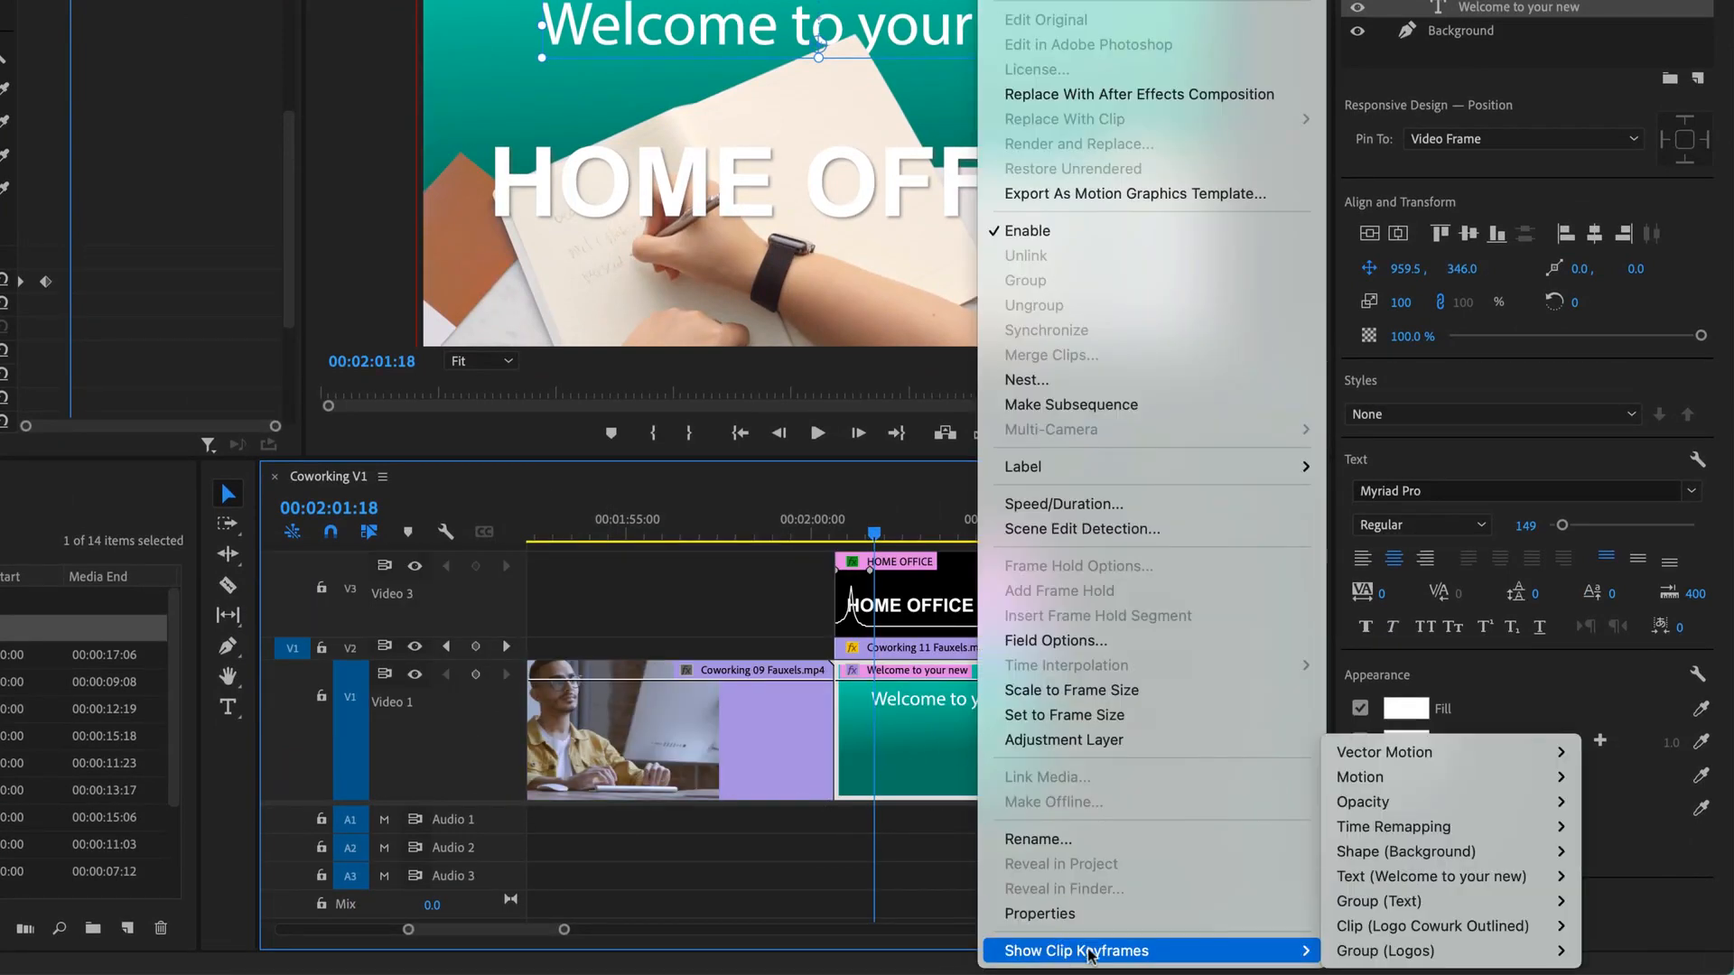
{"action": "mouse_move", "coordinate": [1399, 960]}
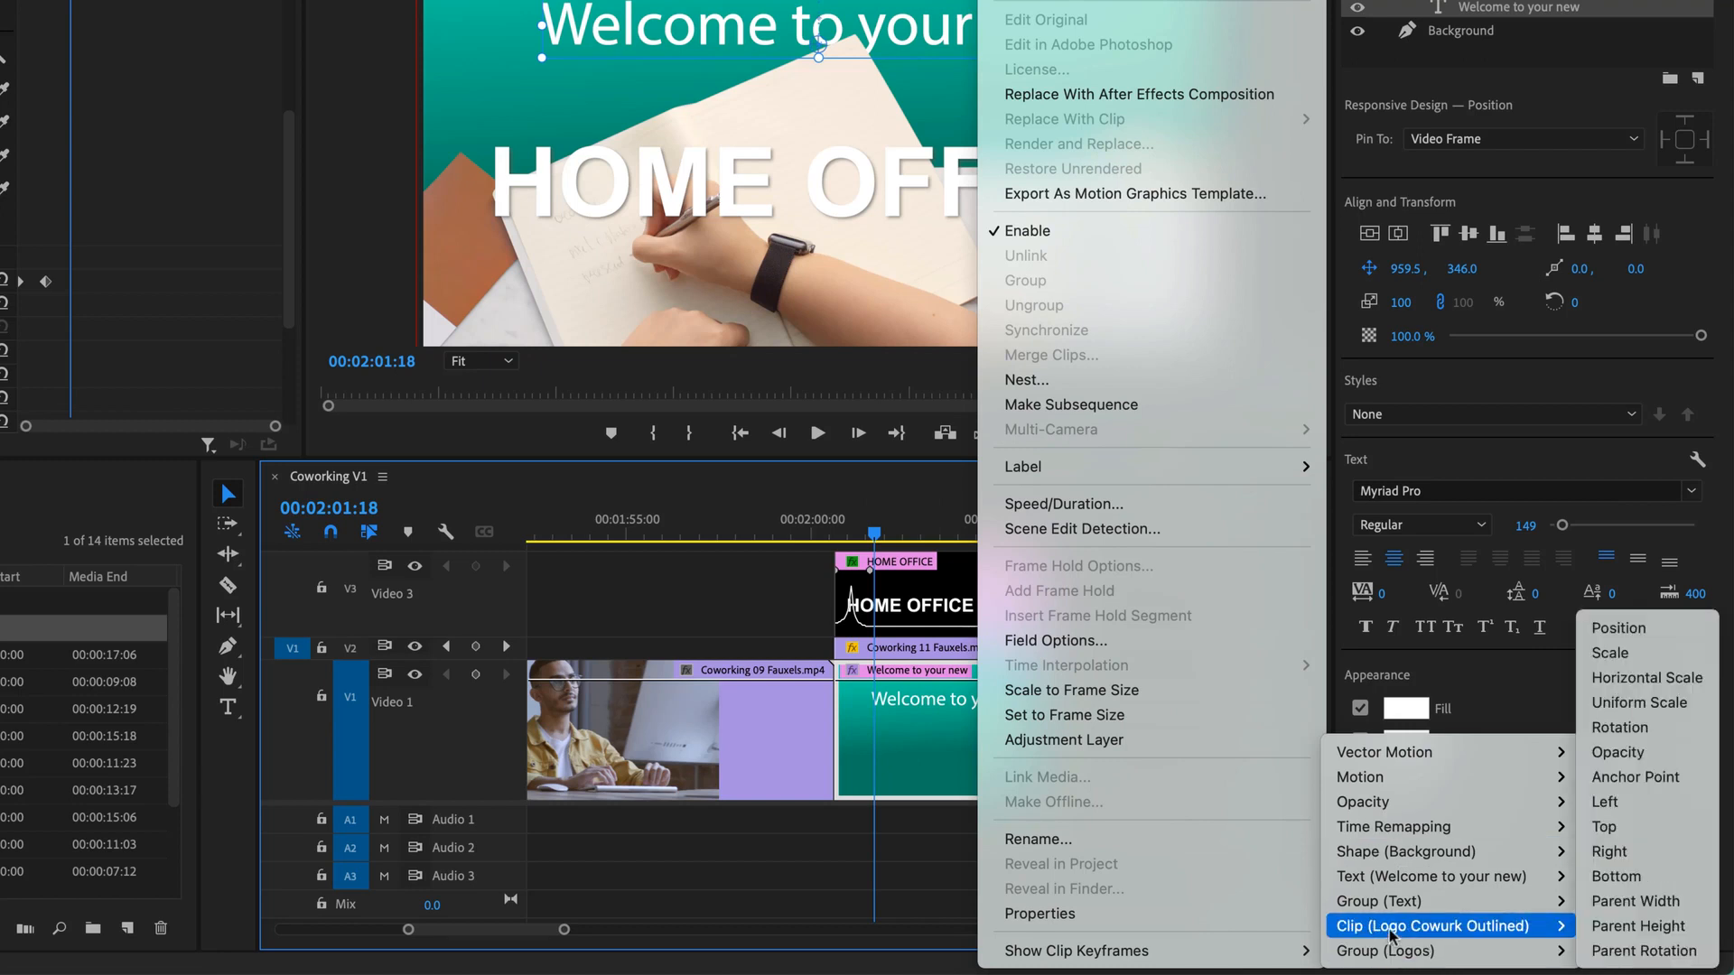
{"action": "mouse_move", "coordinate": [1405, 885]}
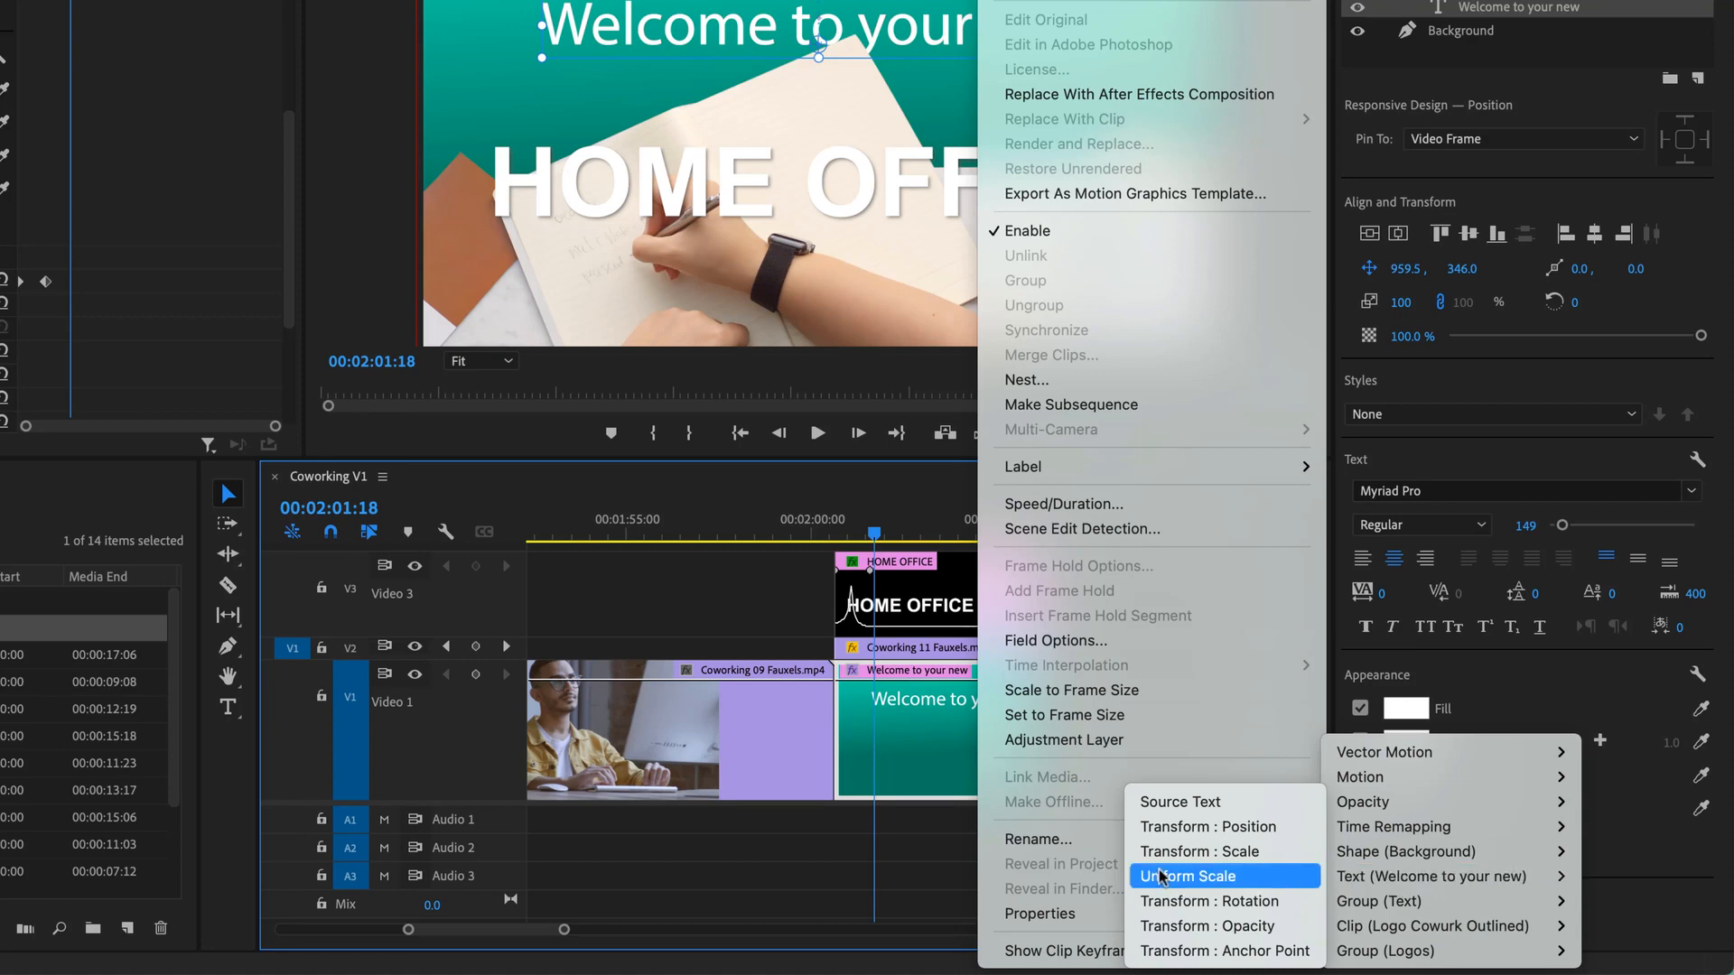
{"action": "left_click", "coordinate": [1191, 835]}
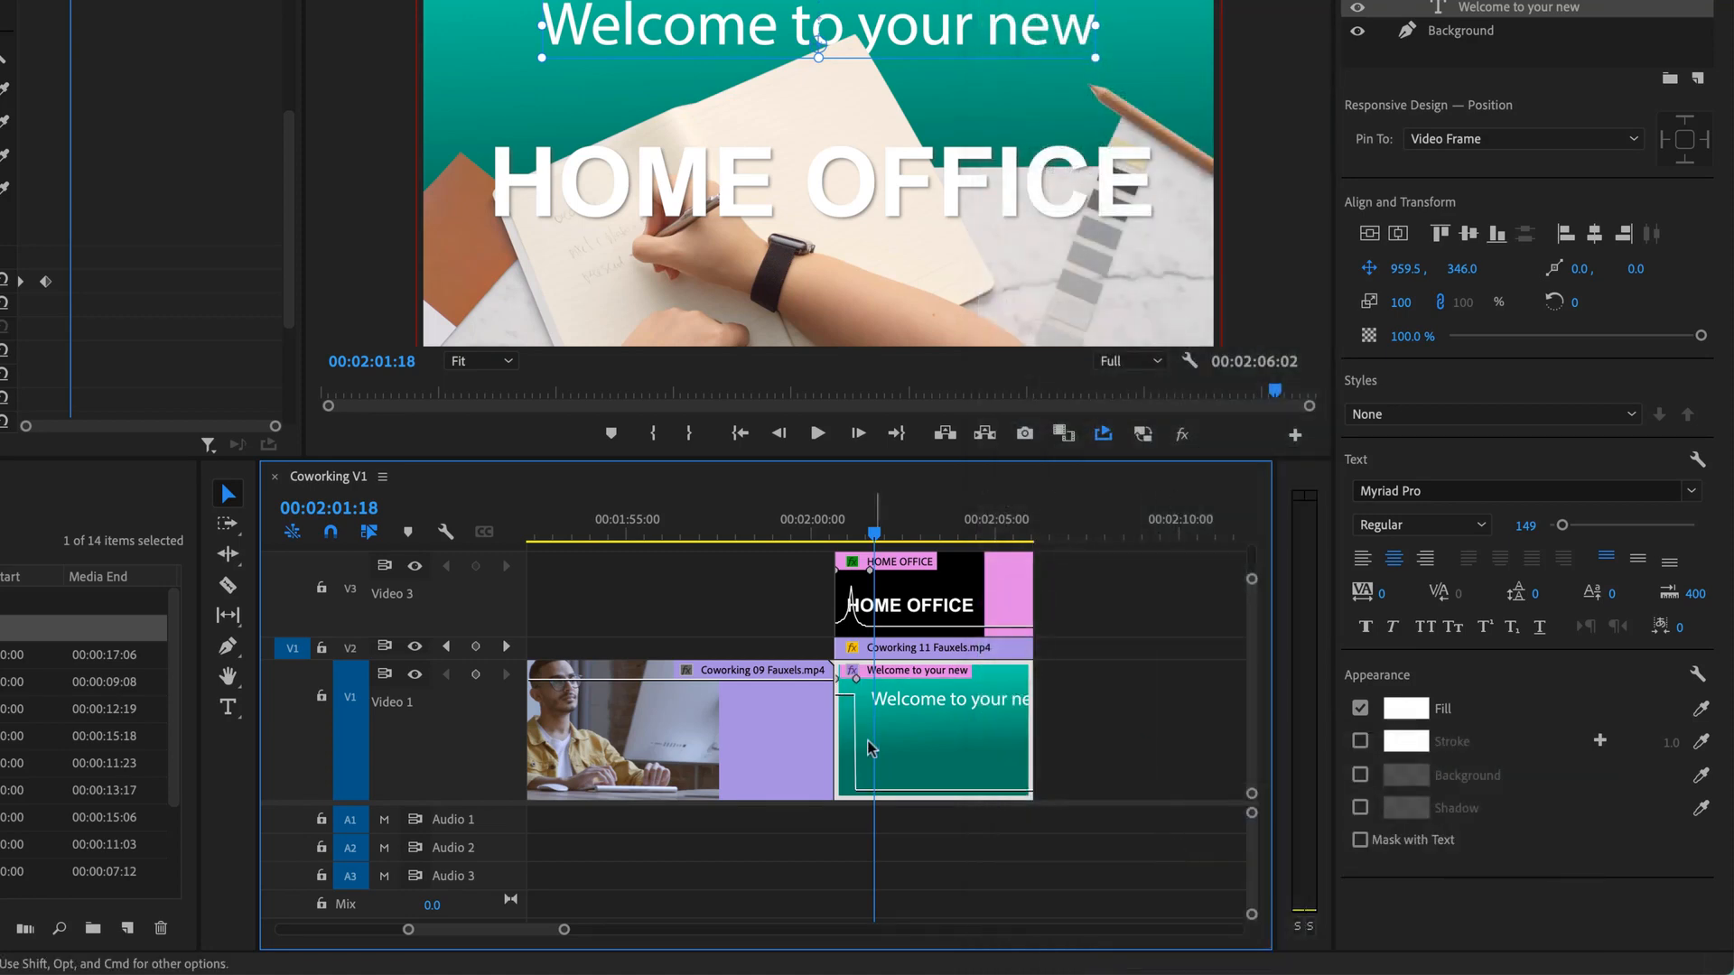
{"action": "key", "text": "equal"}
{"action": "key", "text": "equal"}
{"action": "key", "text": "equal"}
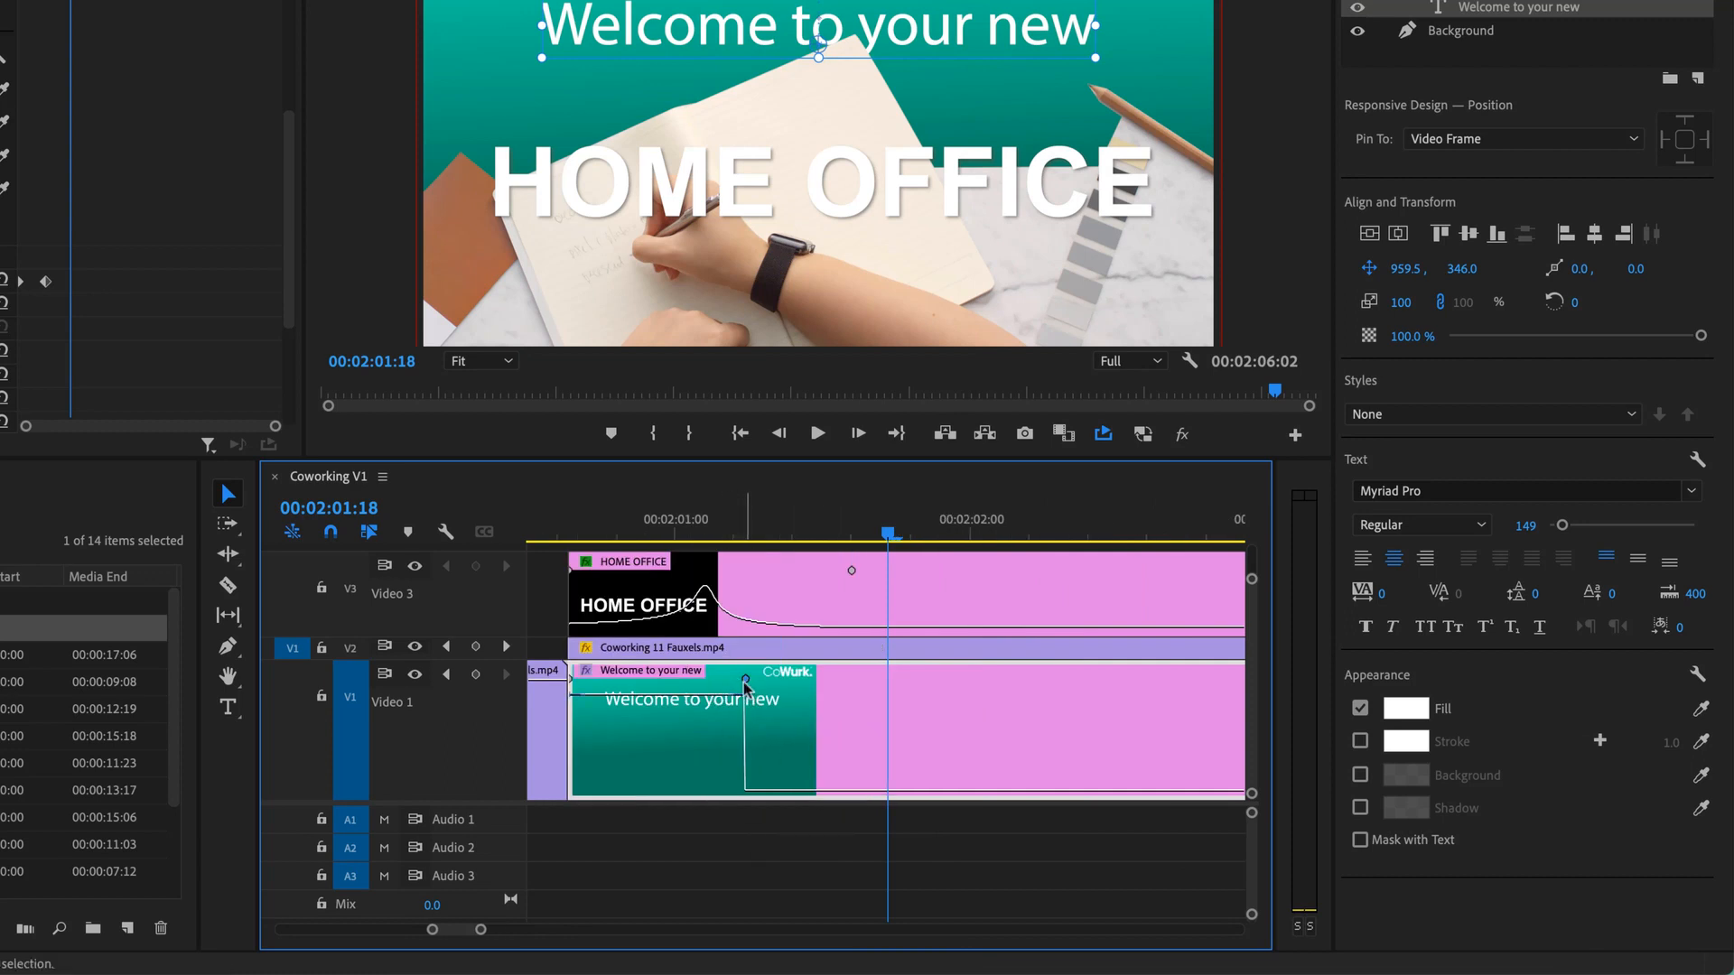
- Drag the Bezier handles to ease both Position keyframes, then replay from the clip start
{"action": "left_click_drag", "start_coordinate": [745, 791], "coordinate": [681, 827]}
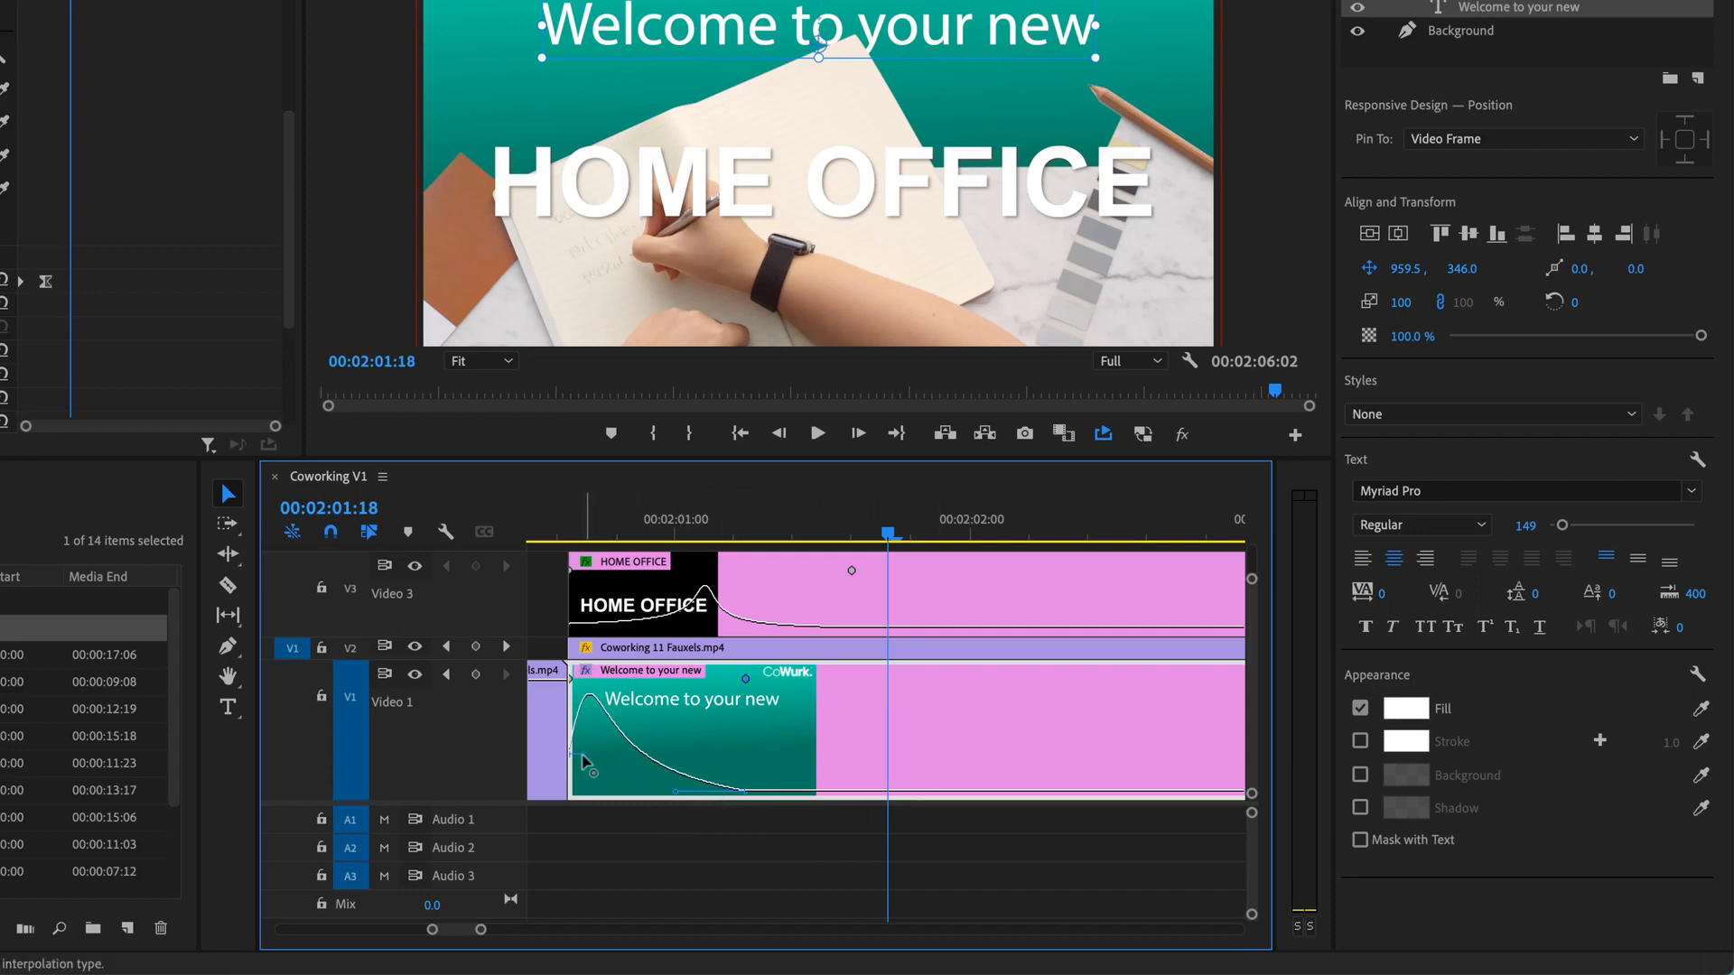
{"action": "left_click_drag", "start_coordinate": [585, 764], "coordinate": [621, 804]}
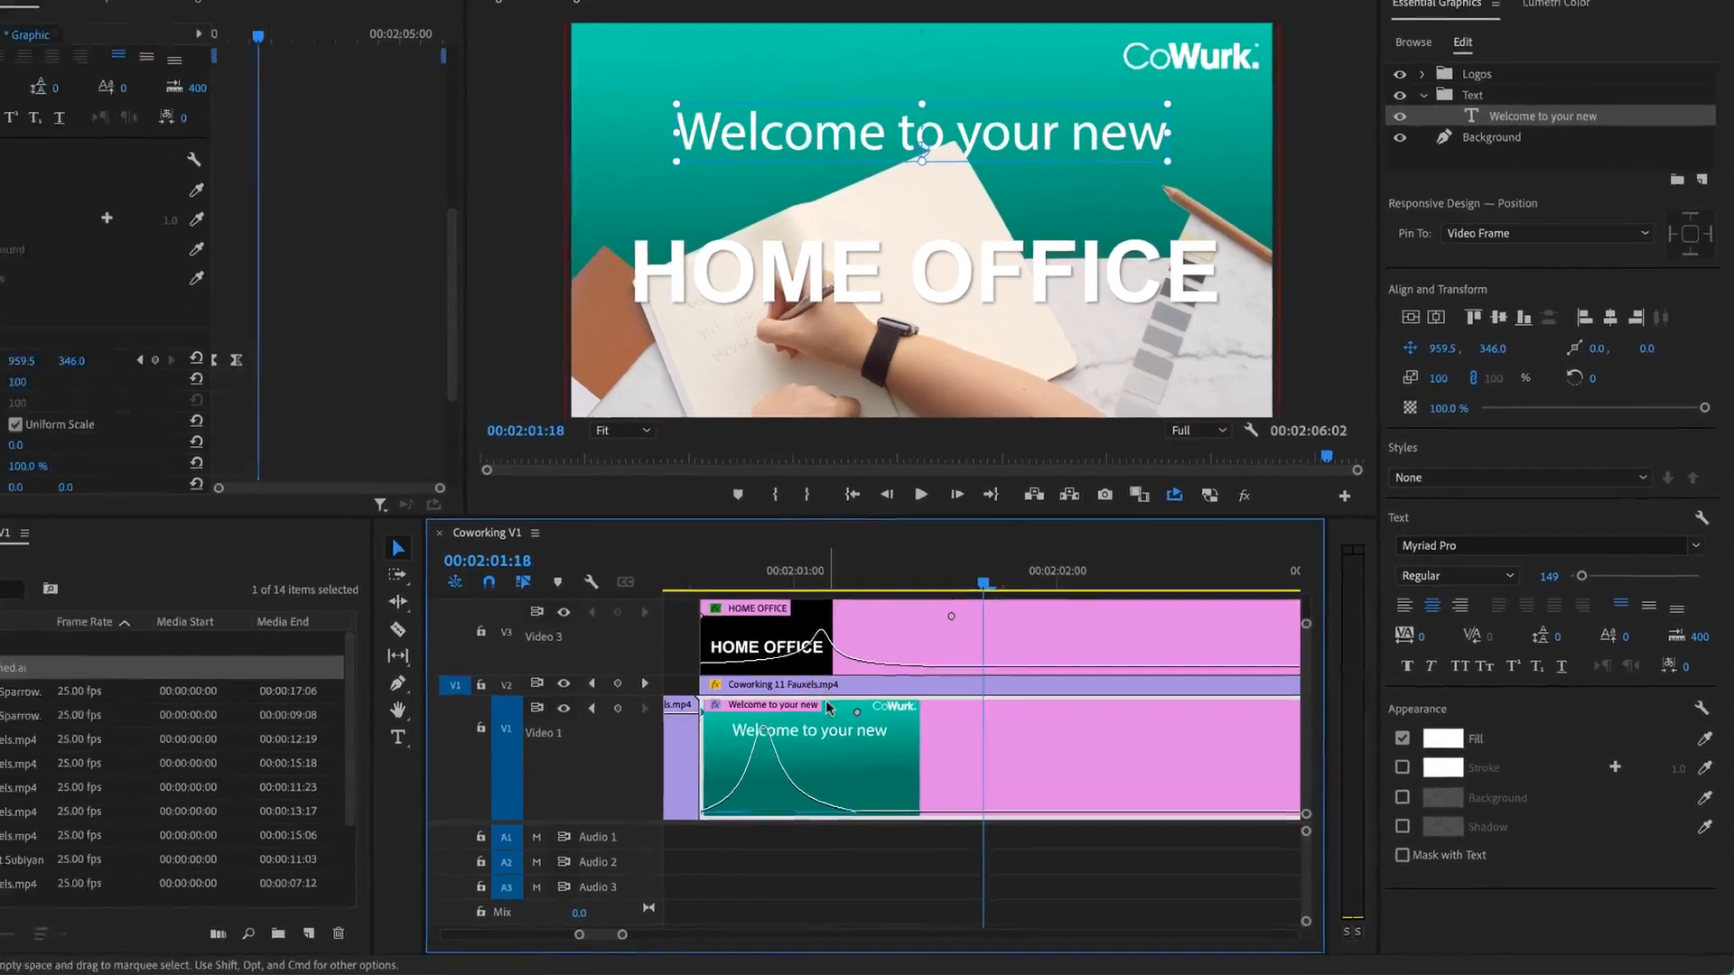
{"action": "left_click_drag", "start_coordinate": [818, 575], "coordinate": [701, 578]}
{"action": "key", "text": "space"}
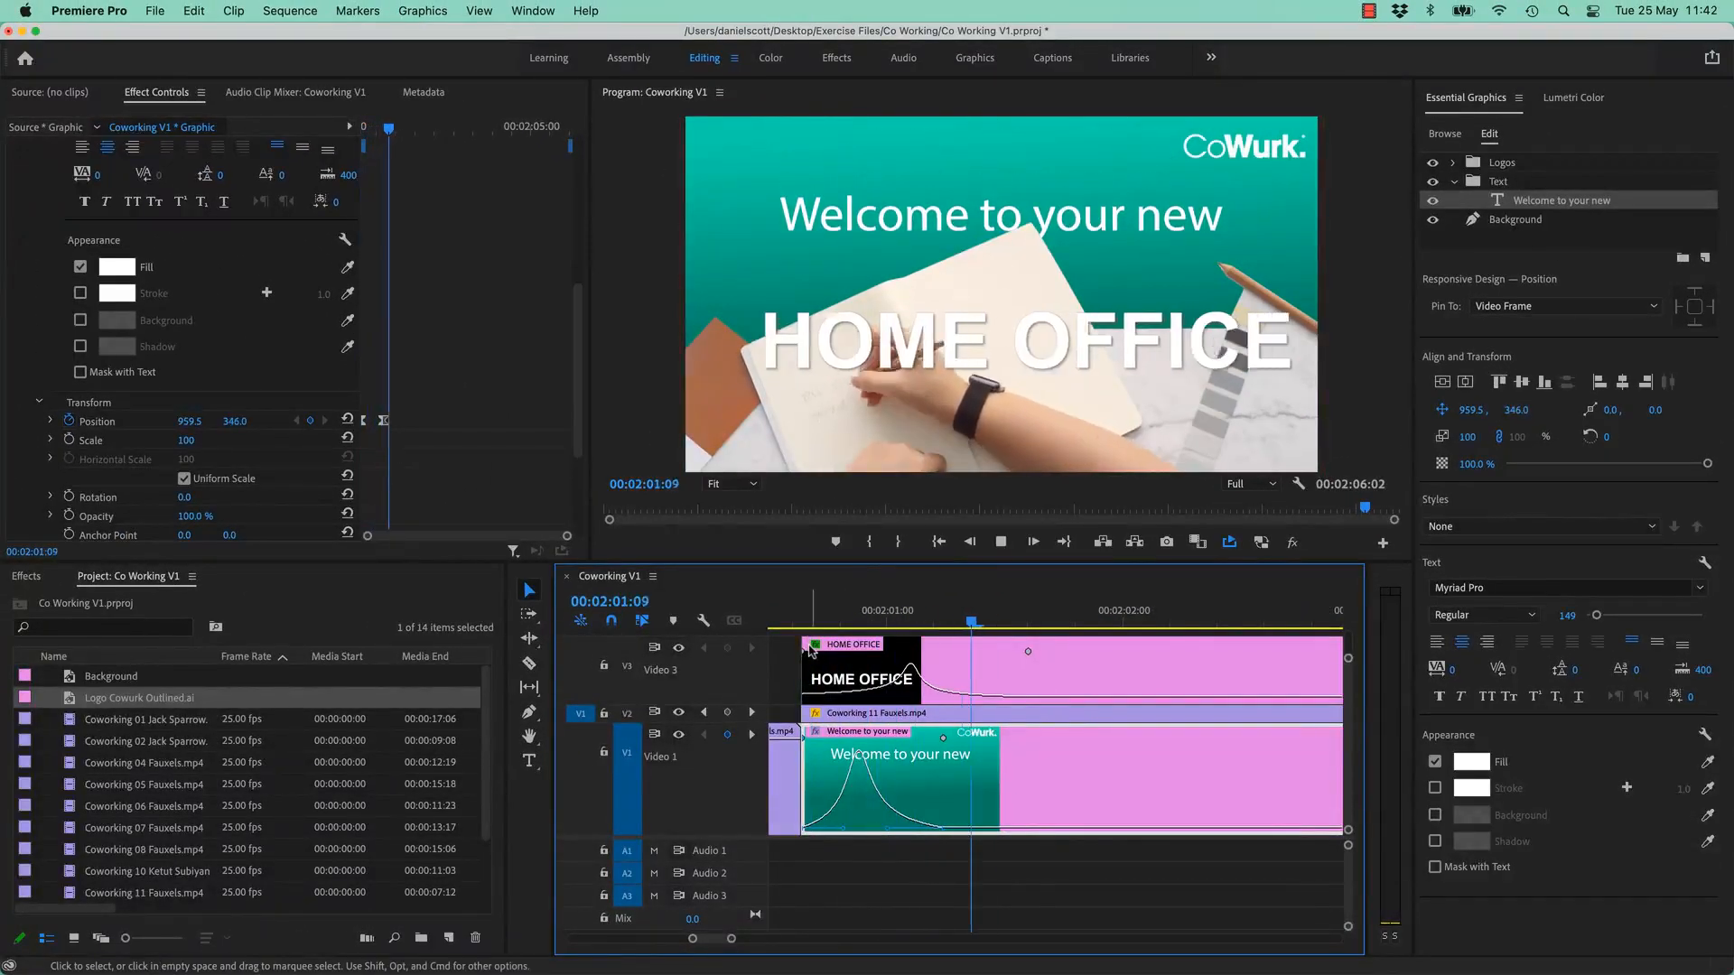
{"action": "key", "text": "space"}
{"action": "left_click_drag", "start_coordinate": [1032, 620], "coordinate": [803, 623]}
{"action": "key", "text": "space"}
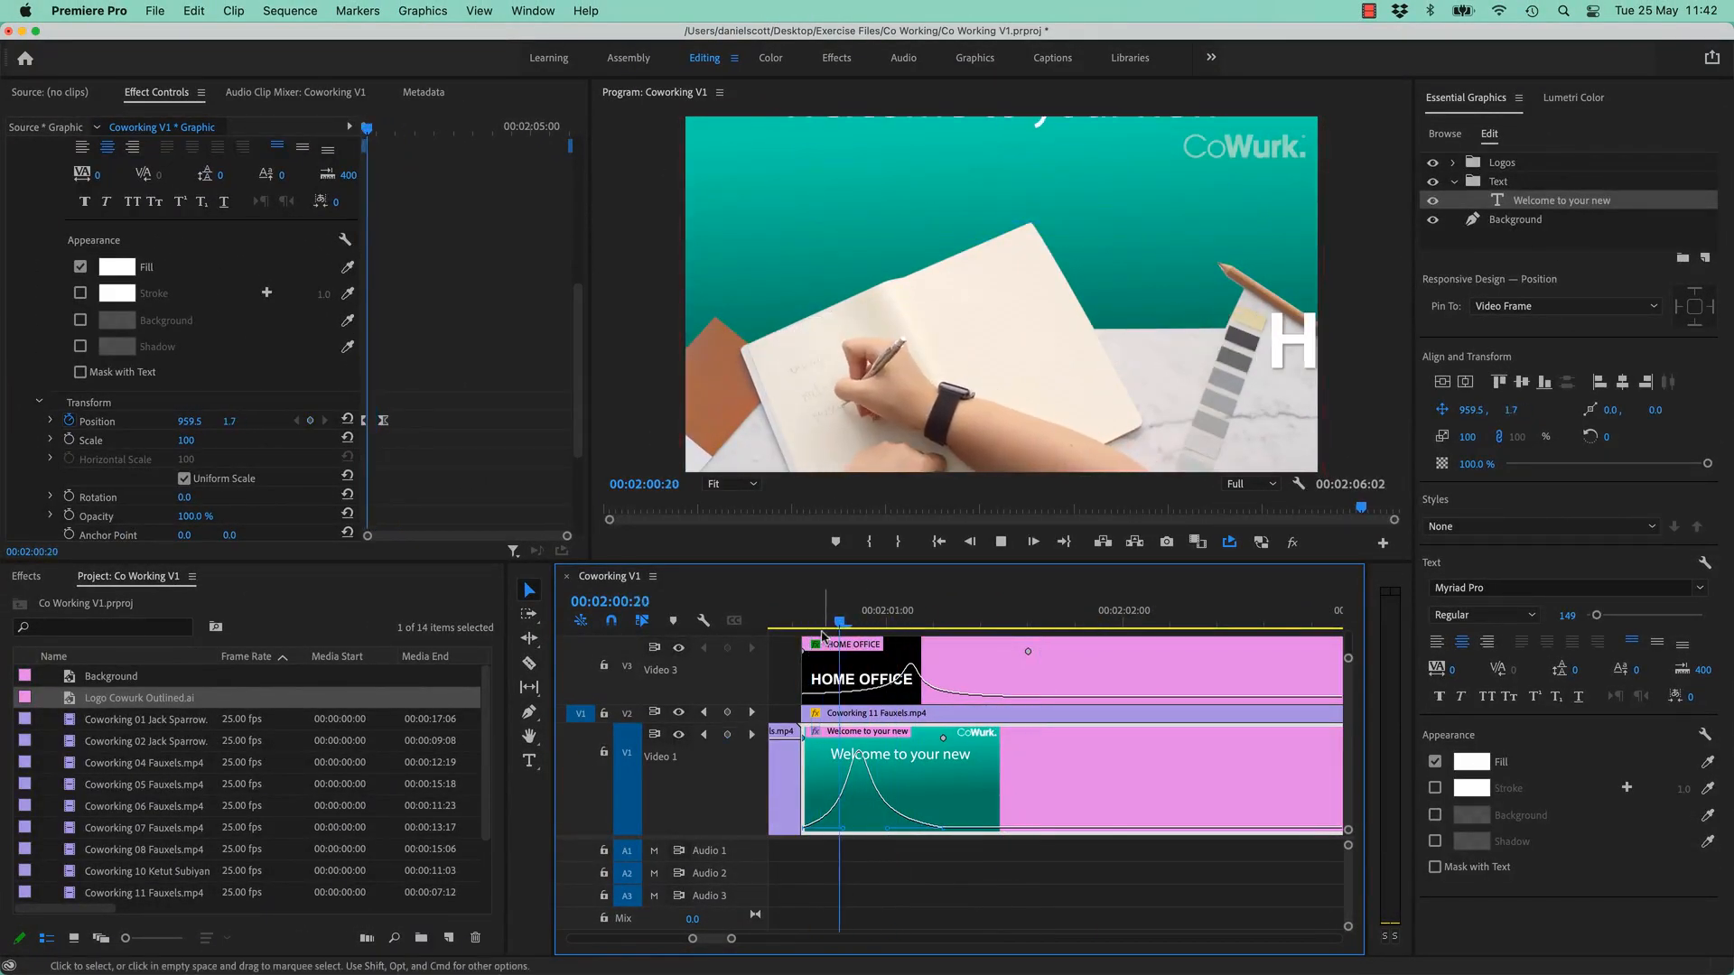
{"action": "key", "text": "space"}
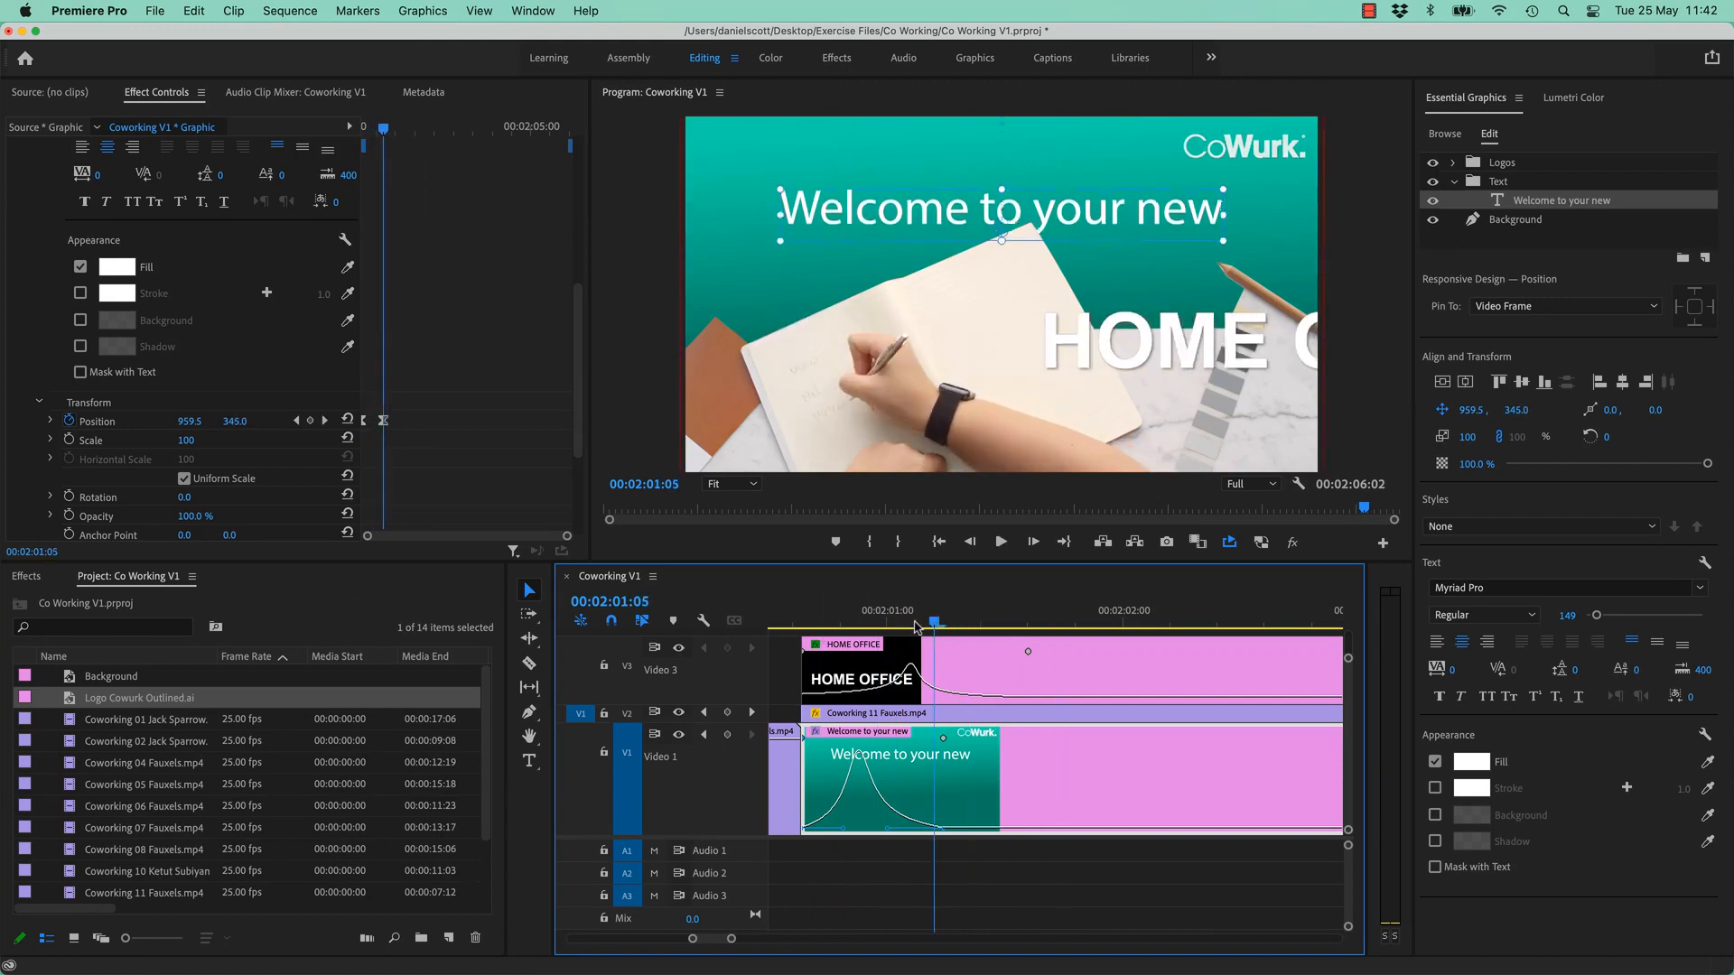
{"action": "left_click_drag", "start_coordinate": [915, 623], "coordinate": [803, 624]}
{"action": "key", "text": "space"}
{"action": "key", "text": "space"}
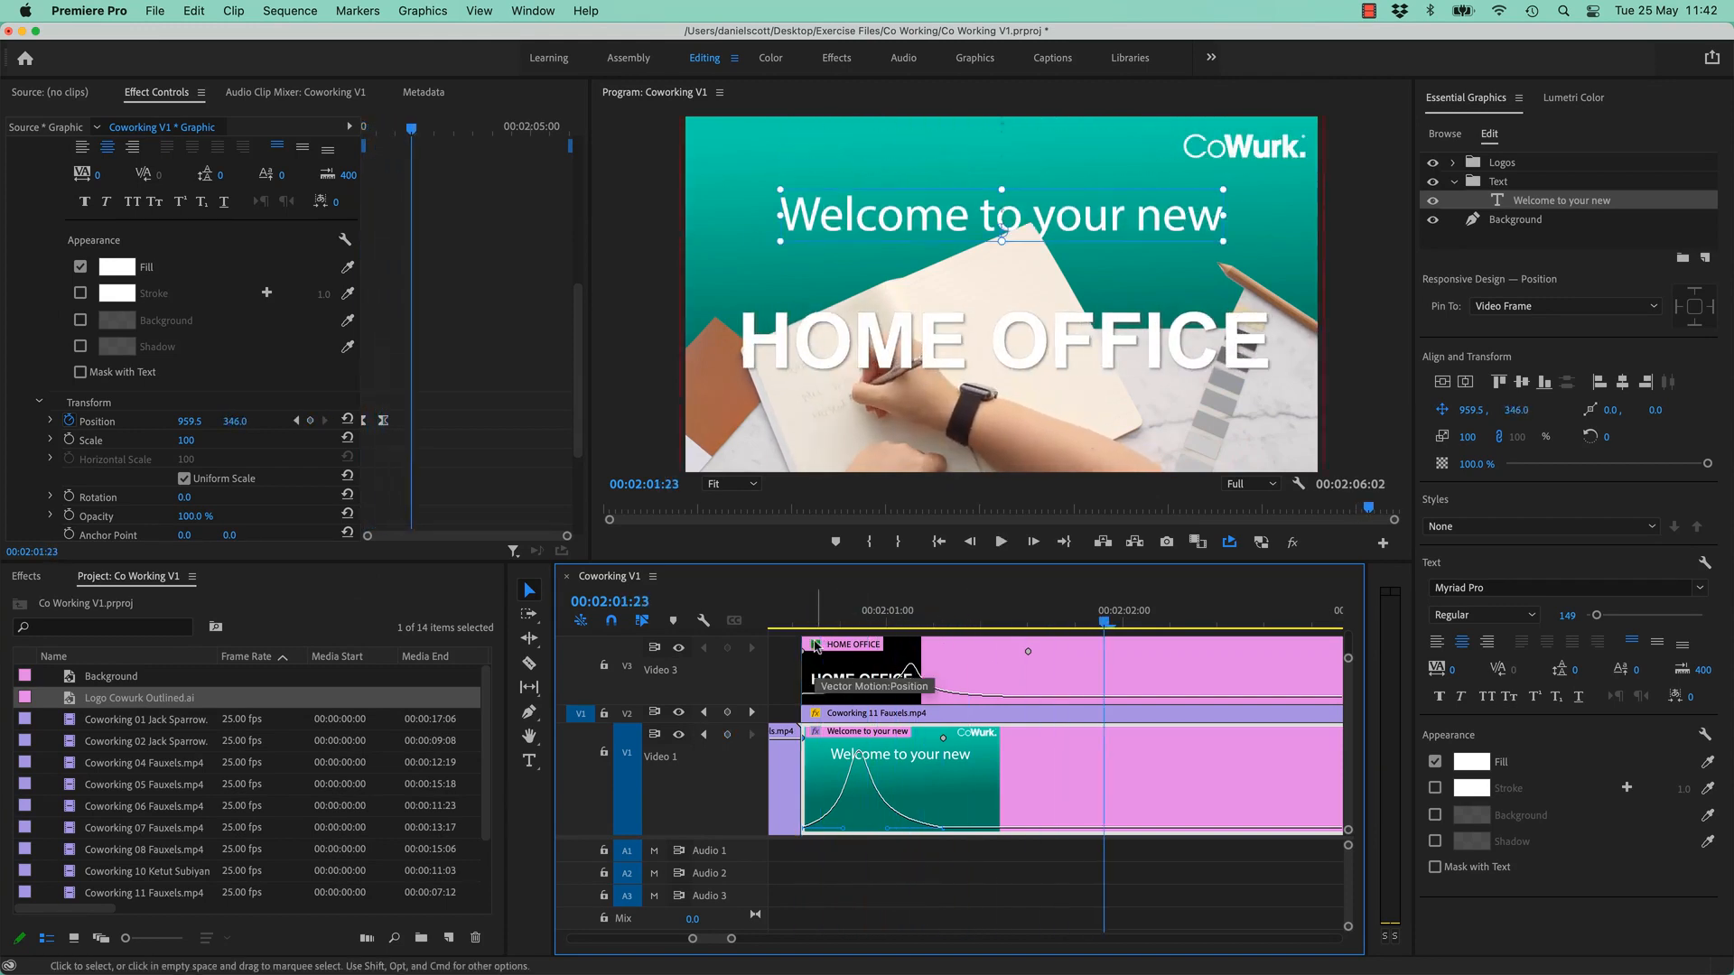
{"action": "left_click_drag", "start_coordinate": [813, 623], "coordinate": [781, 627]}
{"action": "key", "text": "space"}
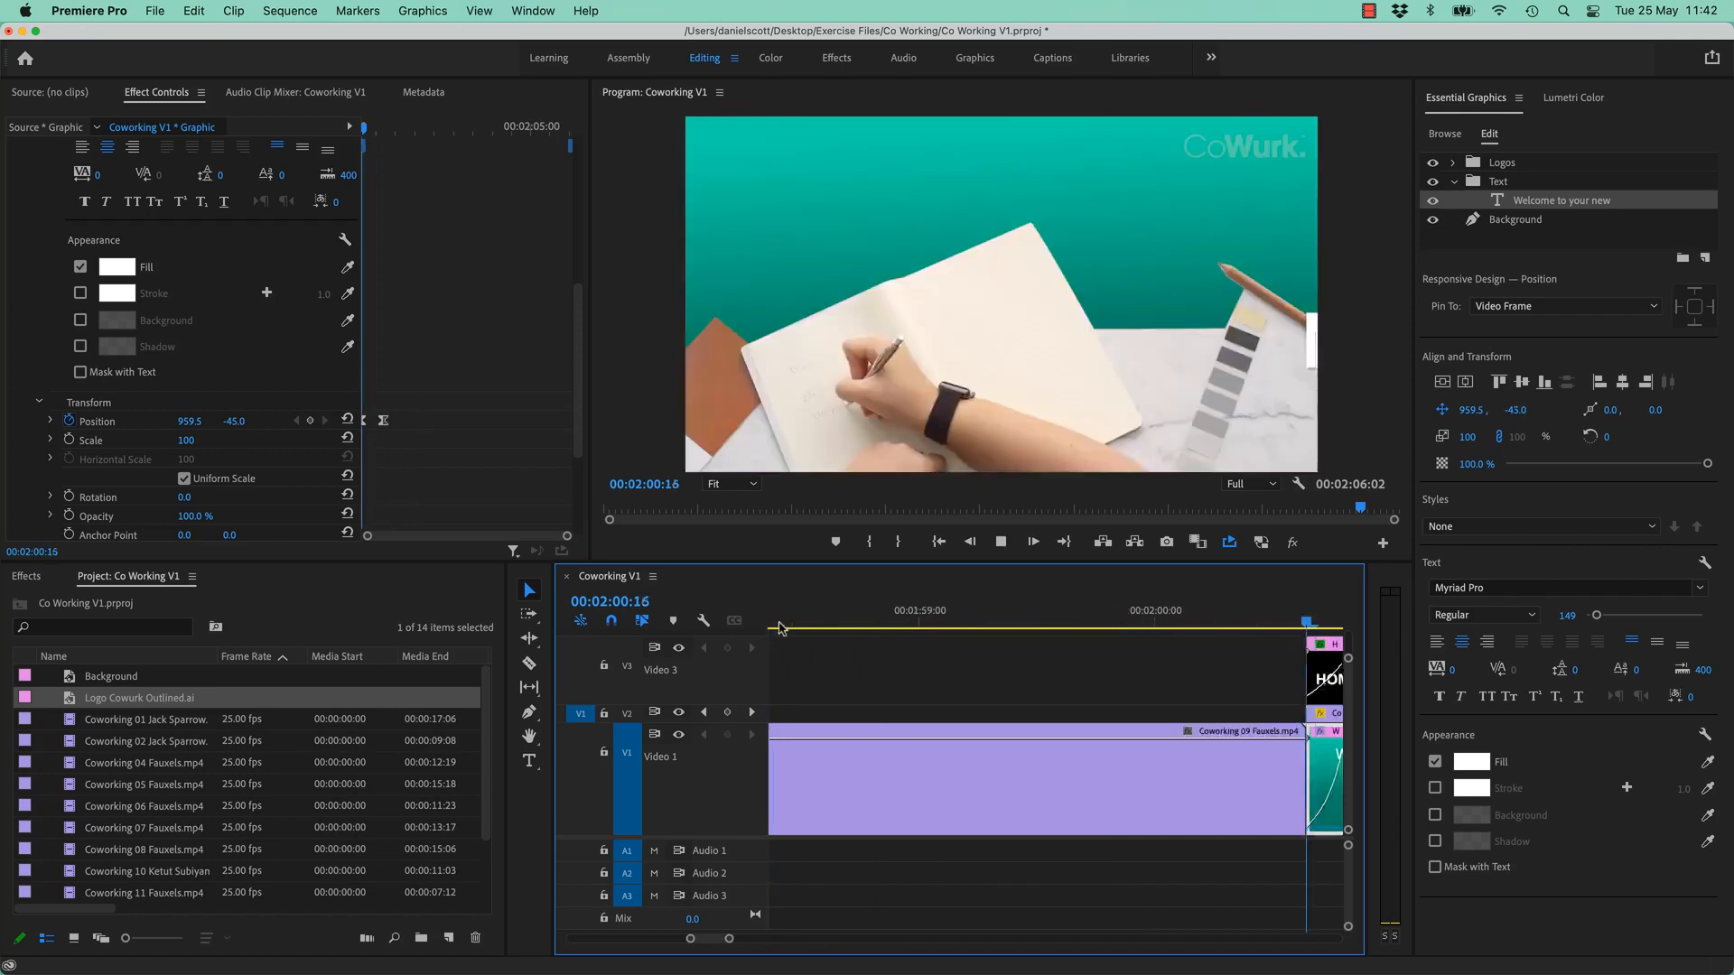
{"action": "key", "text": "space"}
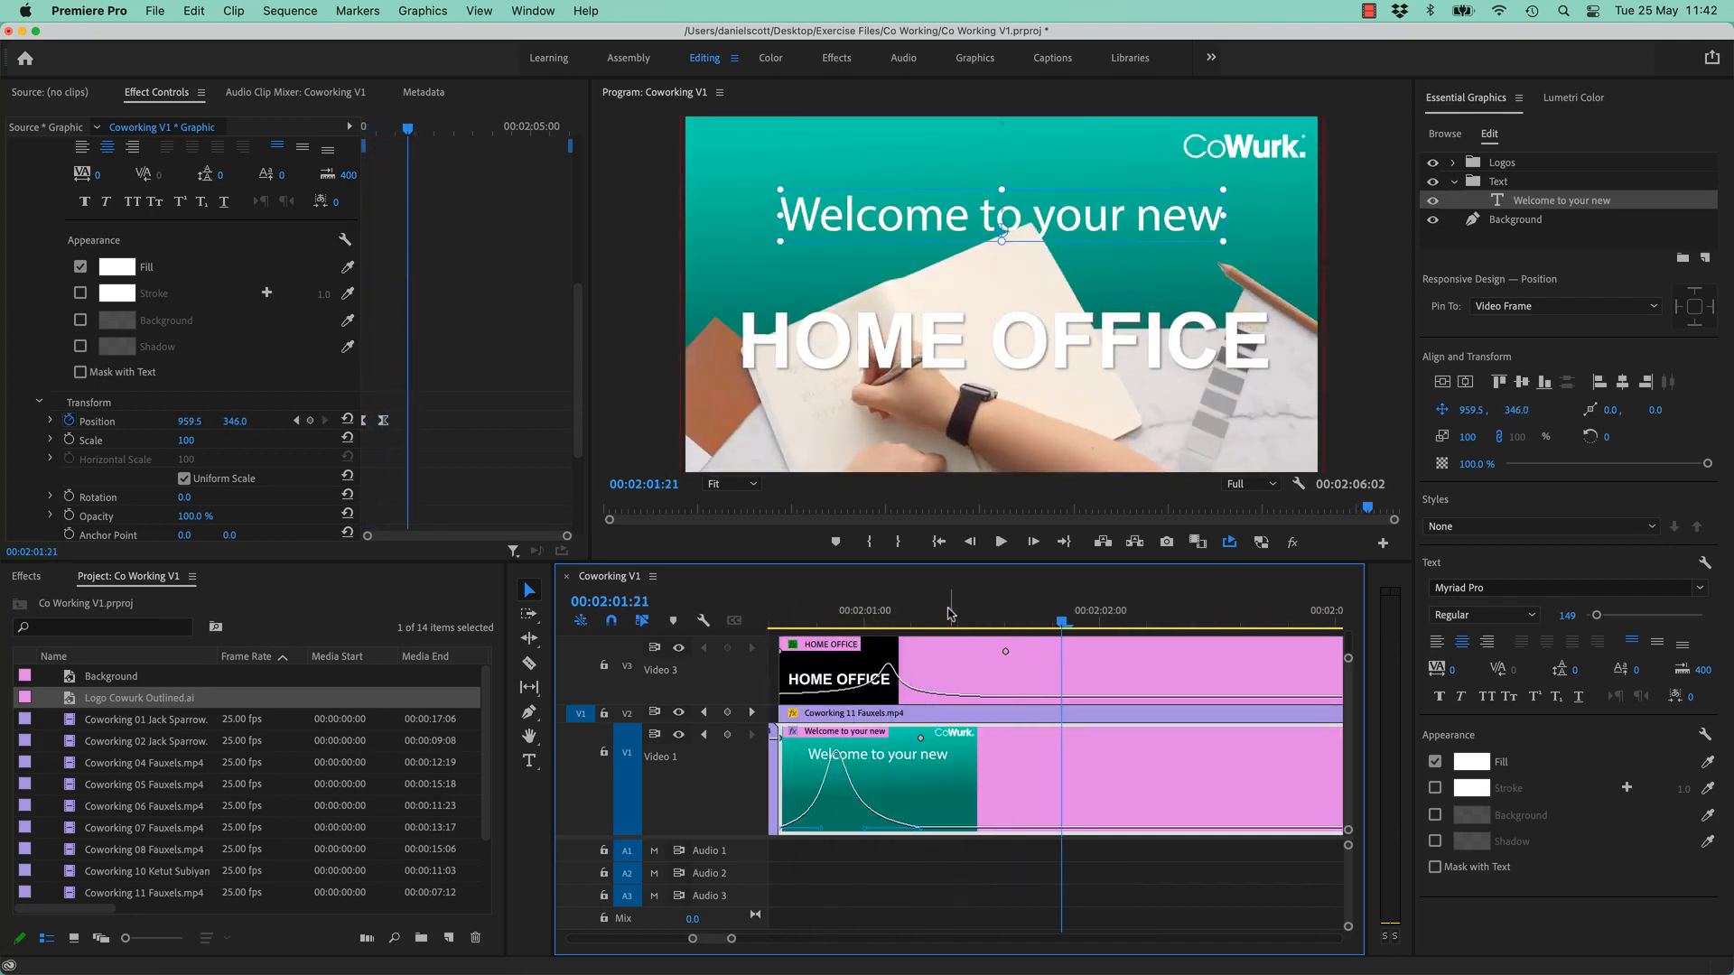
{"action": "left_click_drag", "start_coordinate": [949, 615], "coordinate": [985, 688]}
{"action": "left_click", "coordinate": [928, 668]}
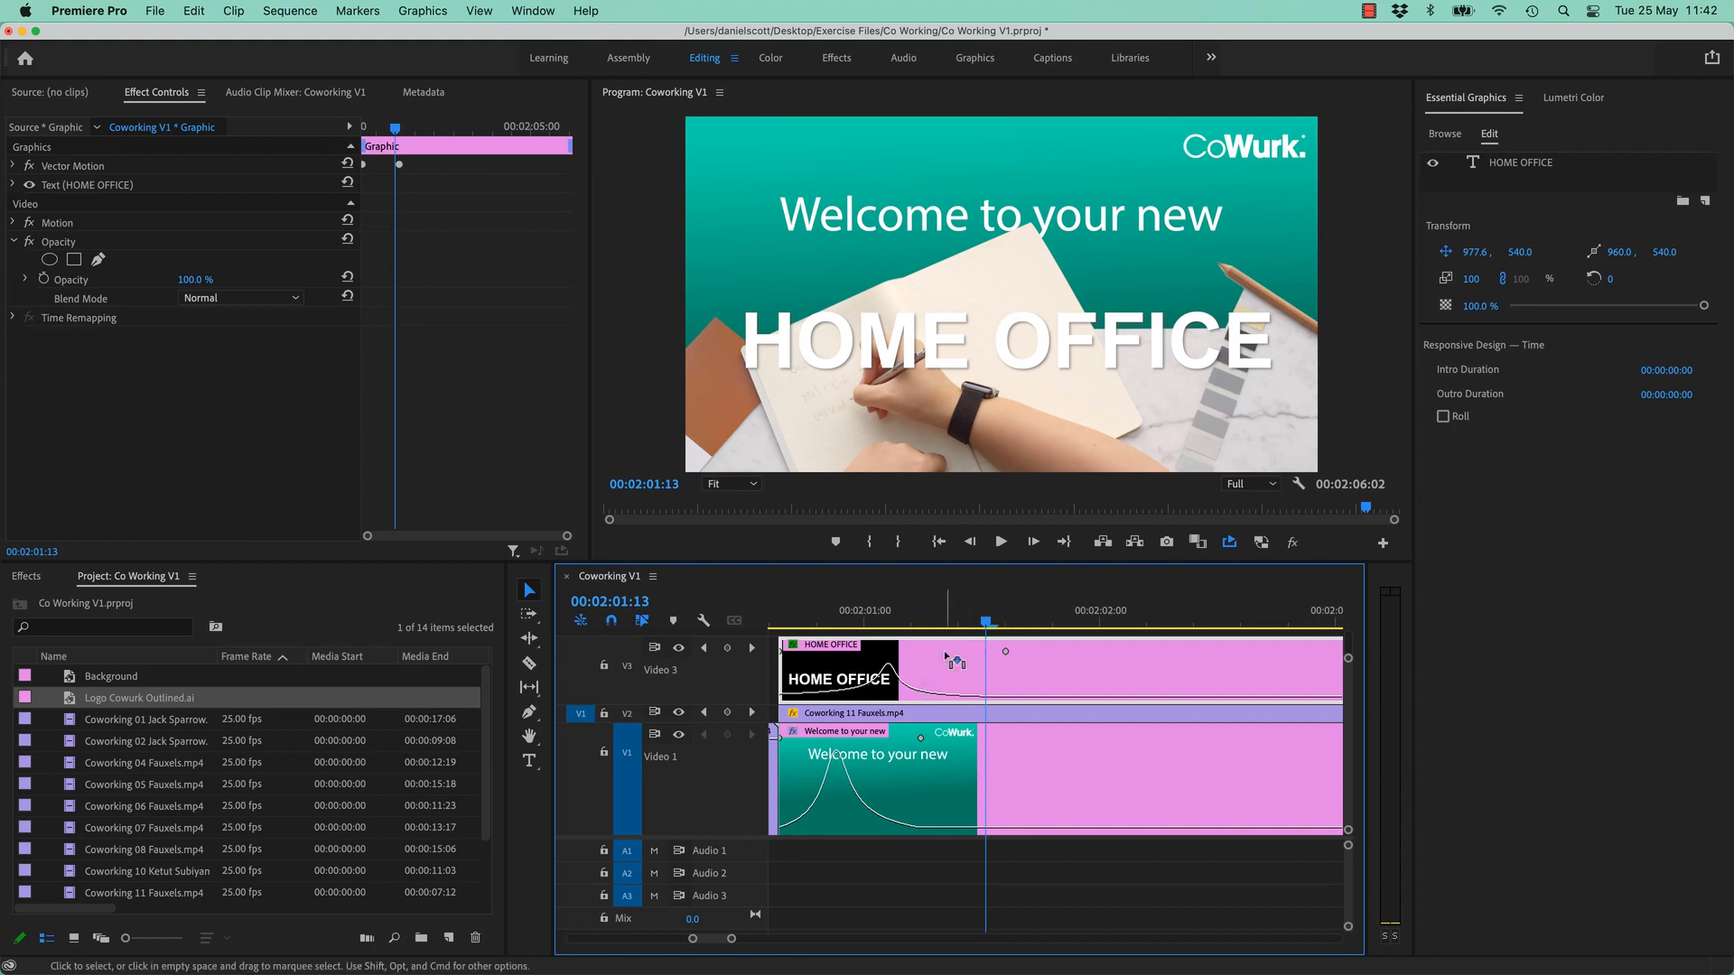
- Shift the HOME OFFICE title clip slightly later and replay its animation
{"action": "left_click_drag", "start_coordinate": [944, 663], "coordinate": [1002, 665]}
{"action": "left_click_drag", "start_coordinate": [874, 623], "coordinate": [775, 632]}
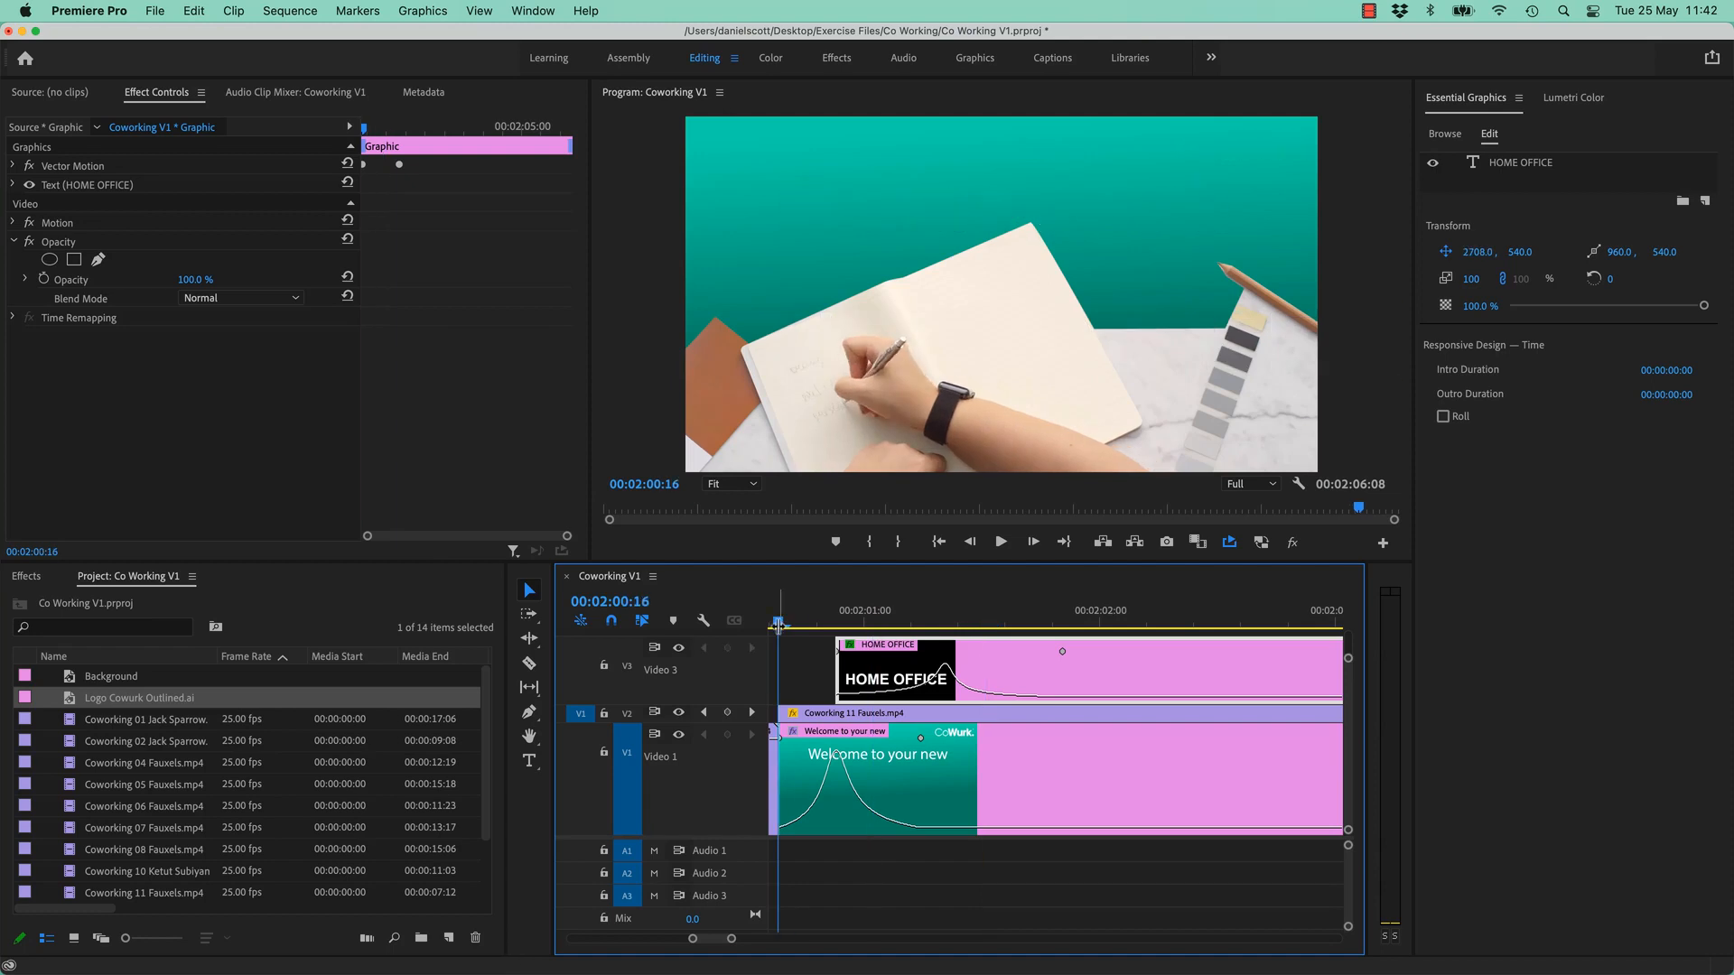
{"action": "key", "text": "space"}
{"action": "key", "text": "space"}
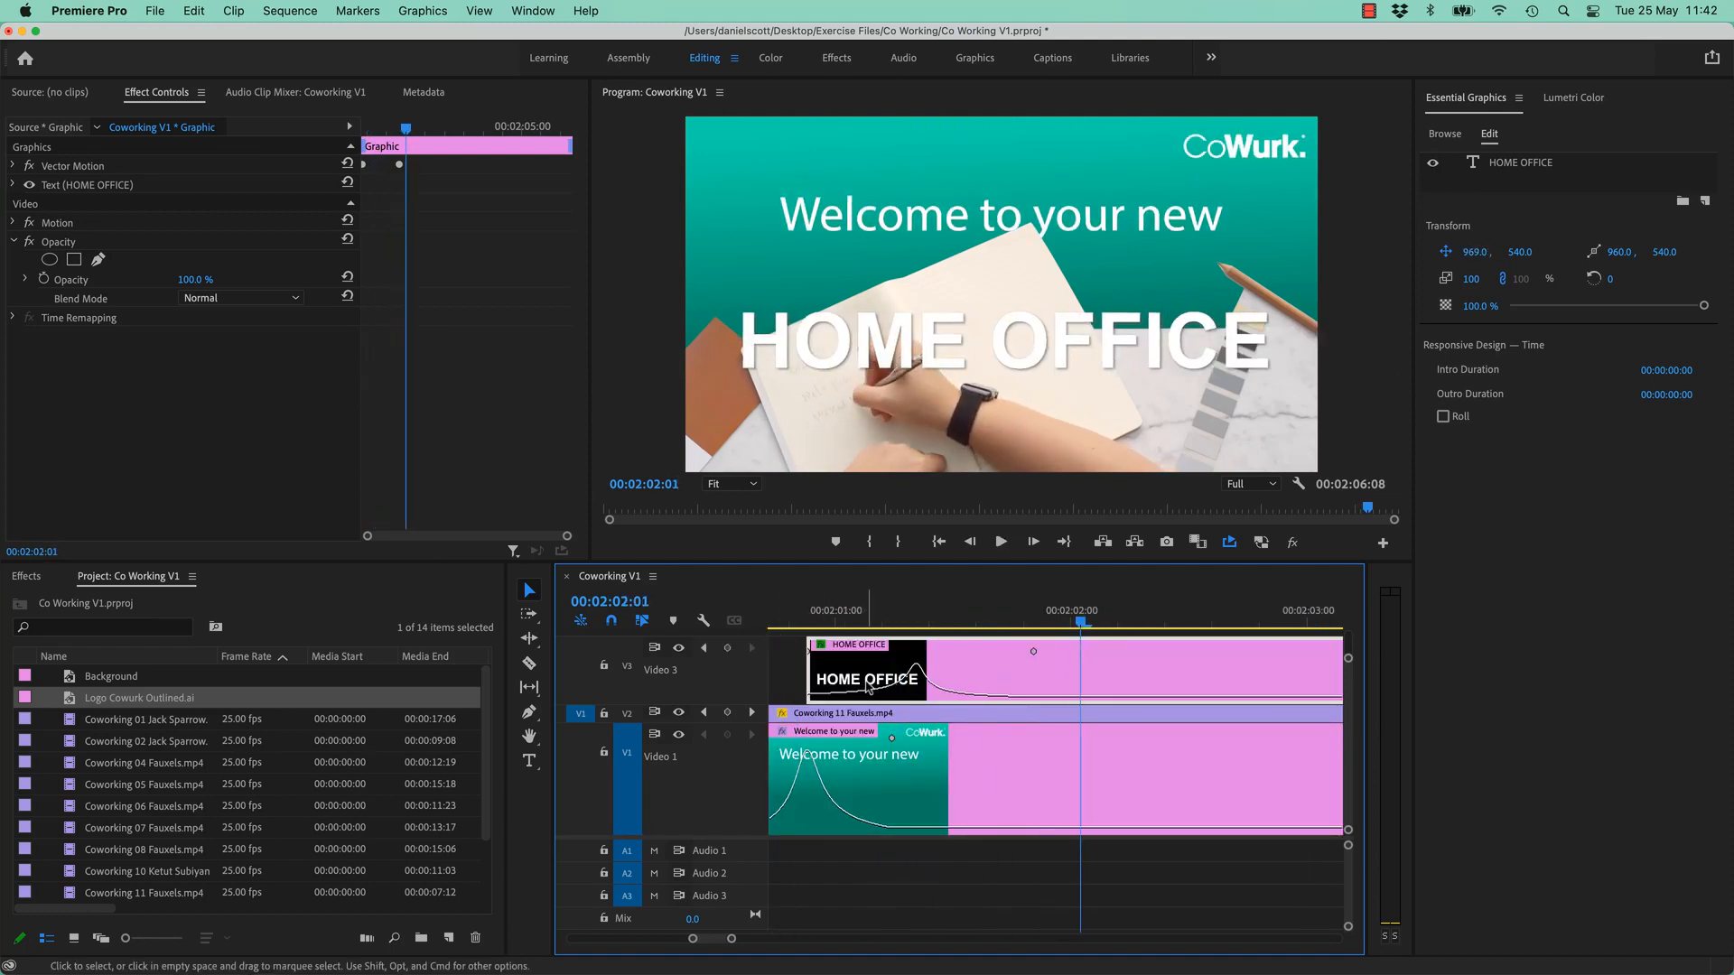
- Trim the HOME OFFICE clip to end at 00:02:06:01, level with the clips below, and preview it
{"action": "key", "text": "minus"}
{"action": "key", "text": "minus"}
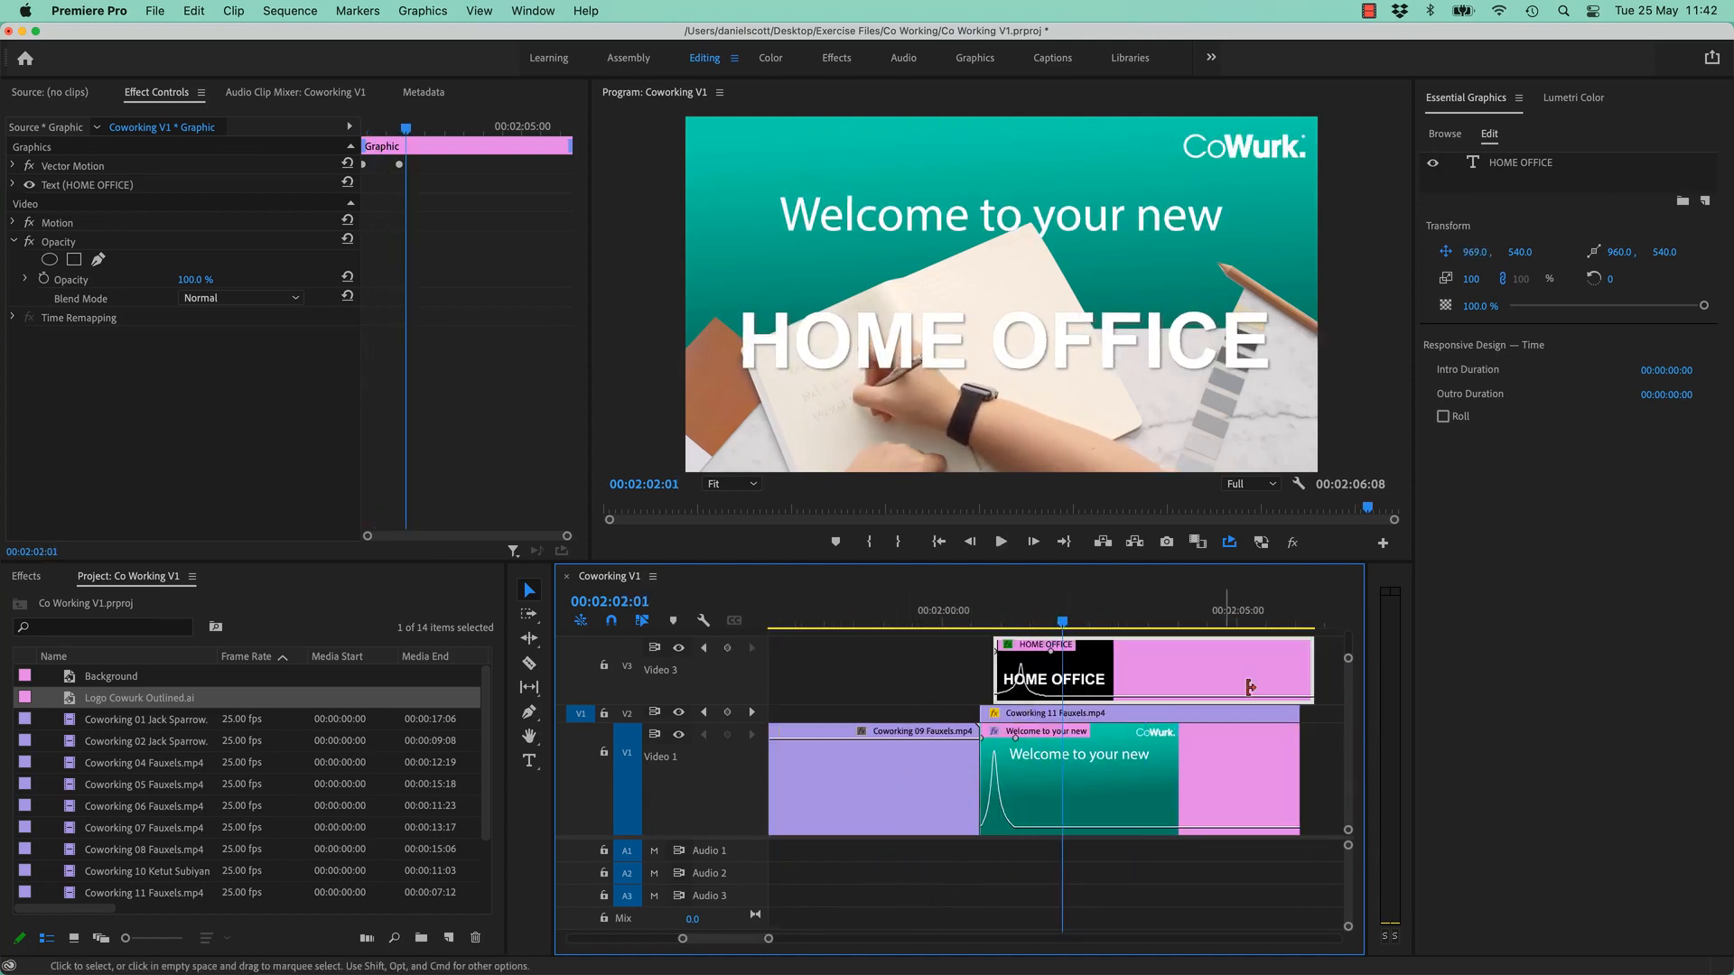
{"action": "left_click_drag", "start_coordinate": [1303, 670], "coordinate": [1298, 670]}
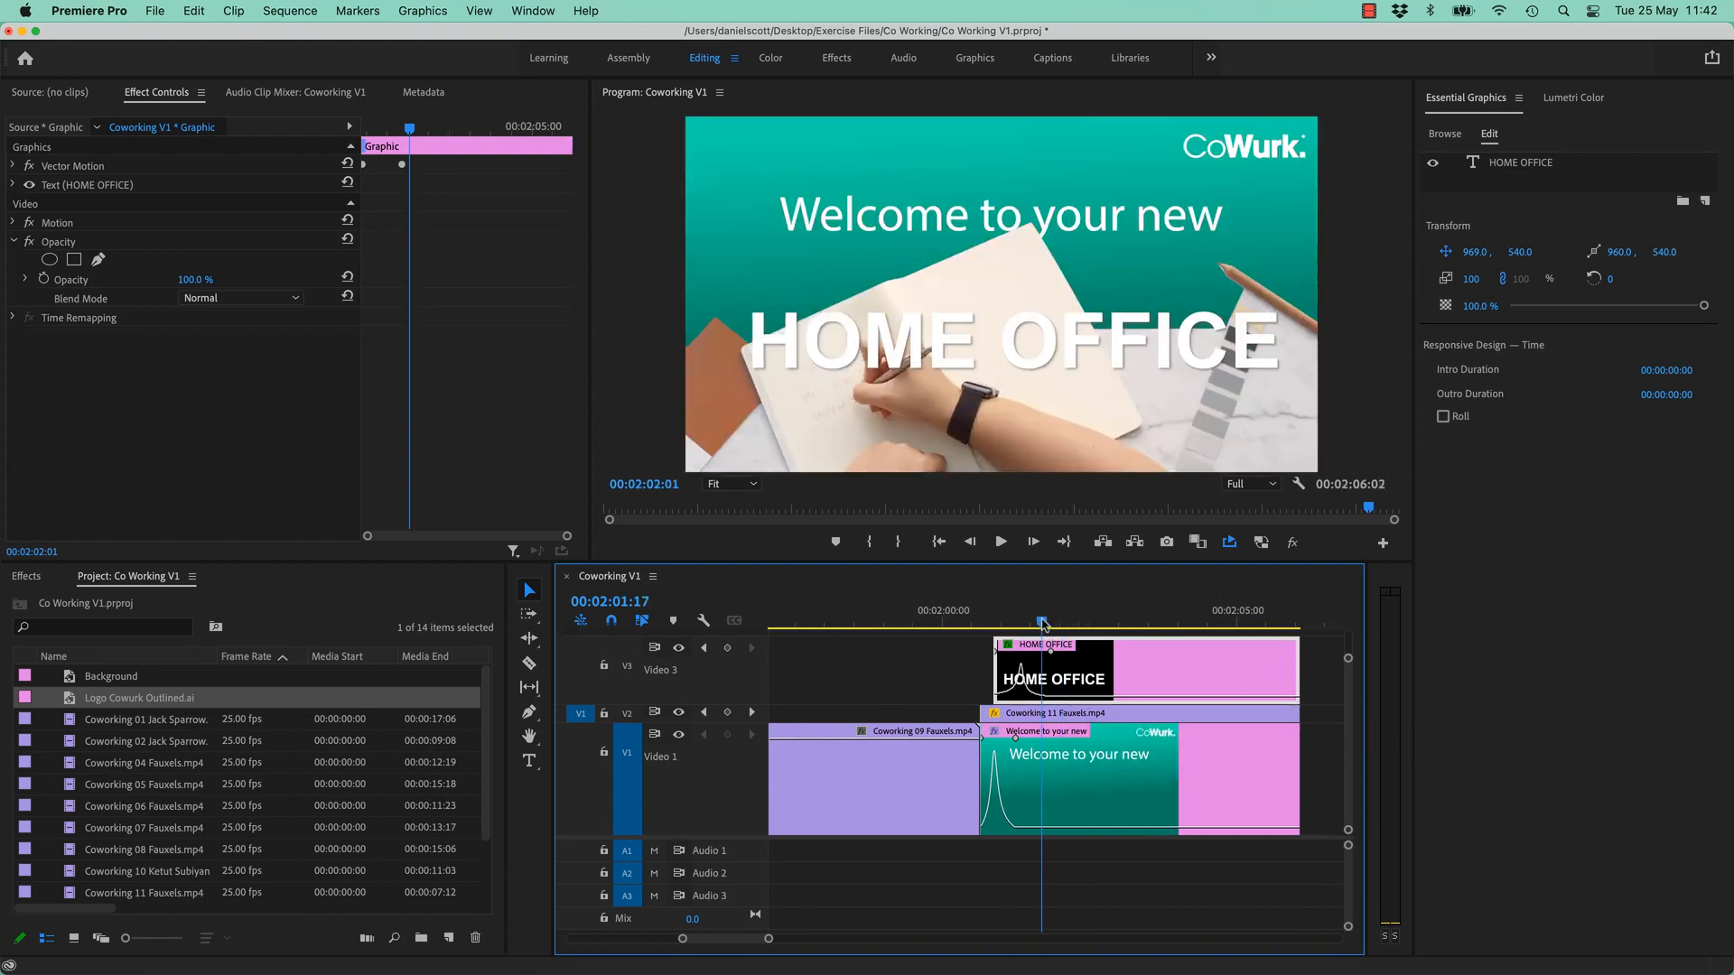
{"action": "left_click", "coordinate": [994, 623]}
{"action": "key", "text": "space"}
{"action": "key", "text": "space"}
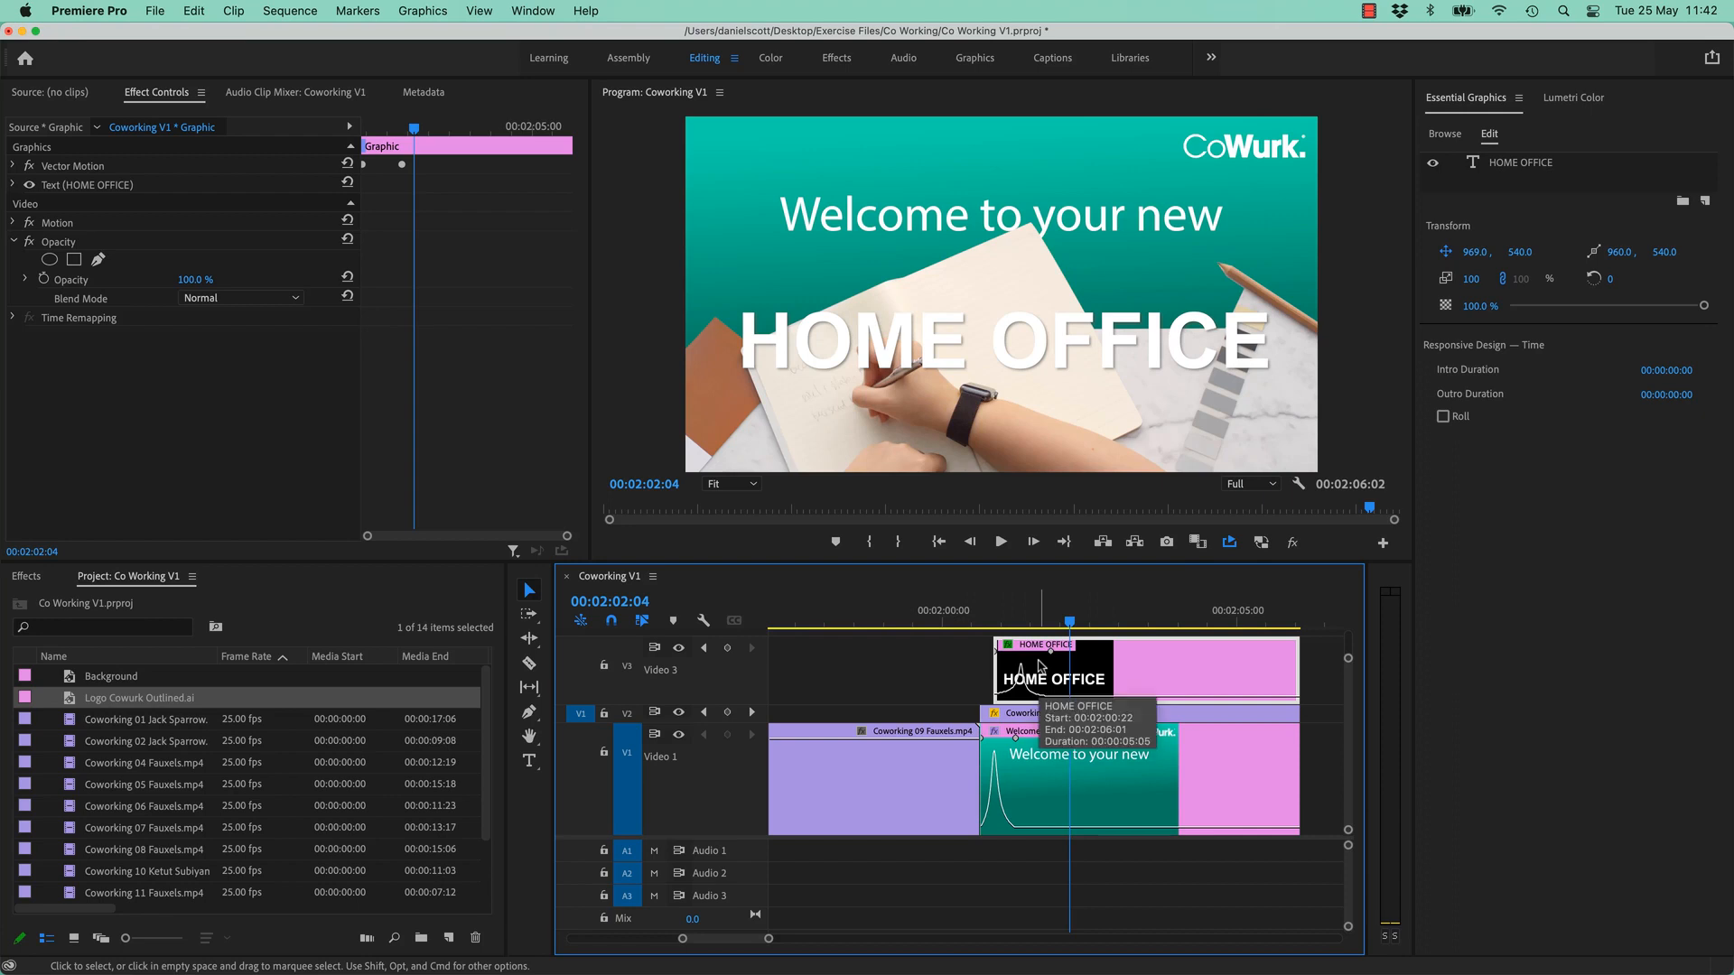
{"action": "key", "text": "r"}
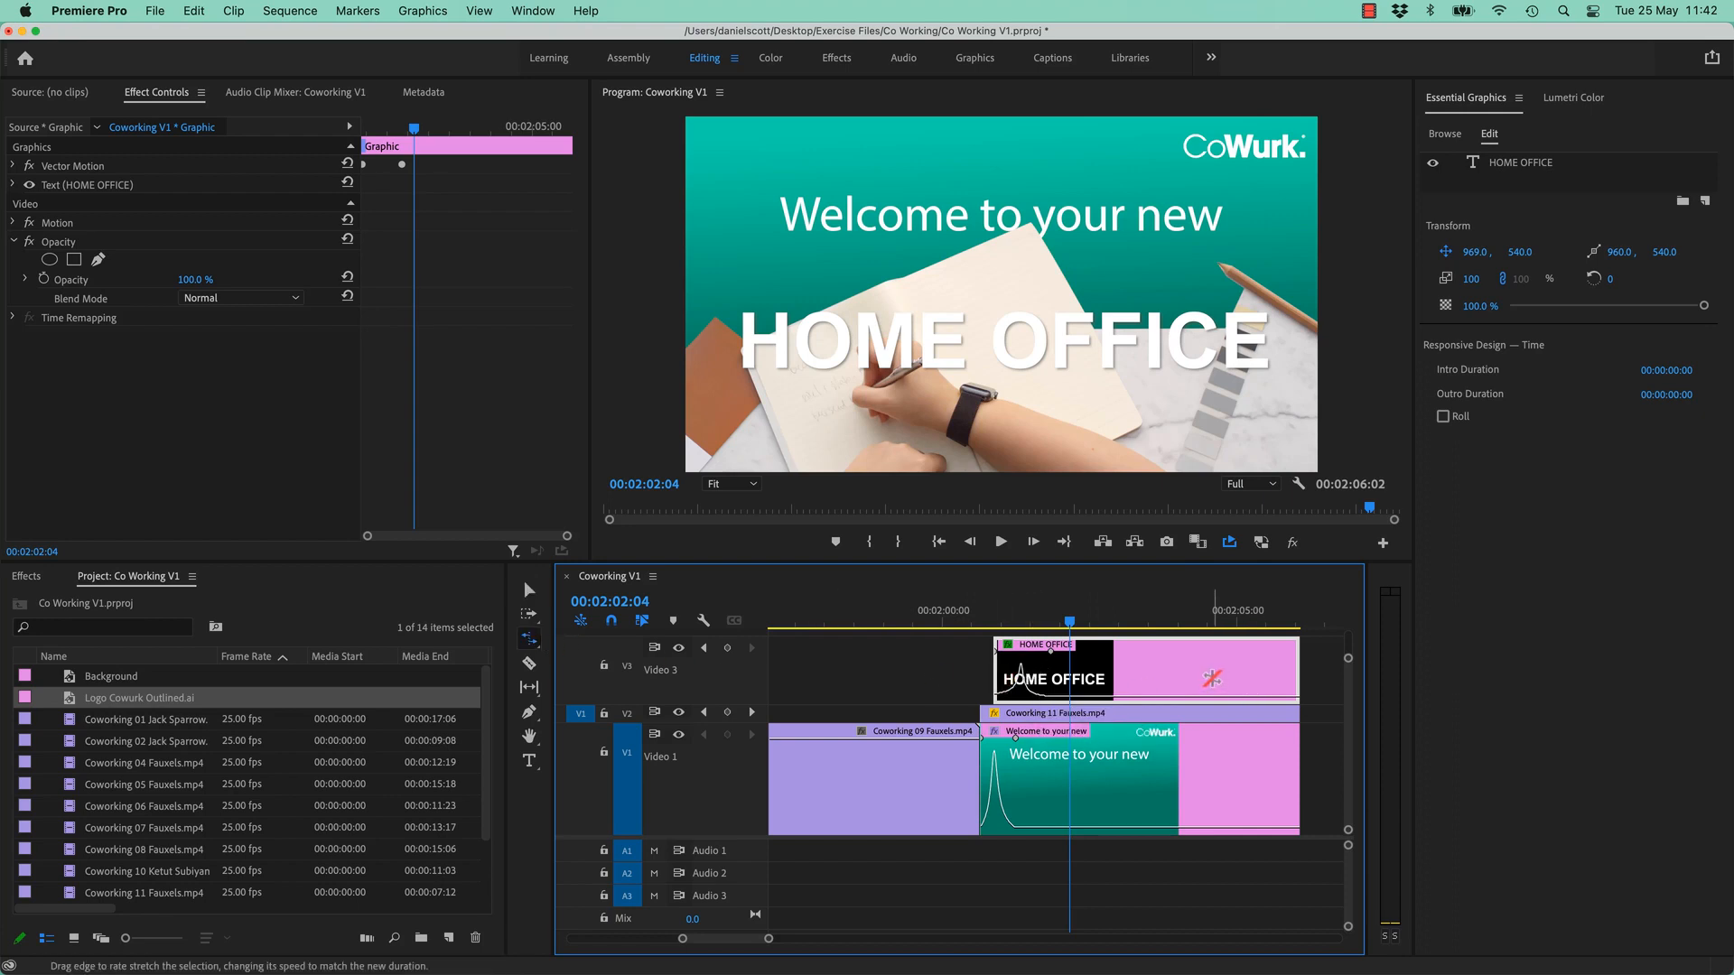
- Rate-stretch the HOME OFFICE clip shorter to speed it up and preview the faster animation
{"action": "left_click_drag", "start_coordinate": [1297, 665], "coordinate": [1103, 673]}
{"action": "left_click_drag", "start_coordinate": [1042, 619], "coordinate": [994, 625]}
{"action": "key", "text": "space"}
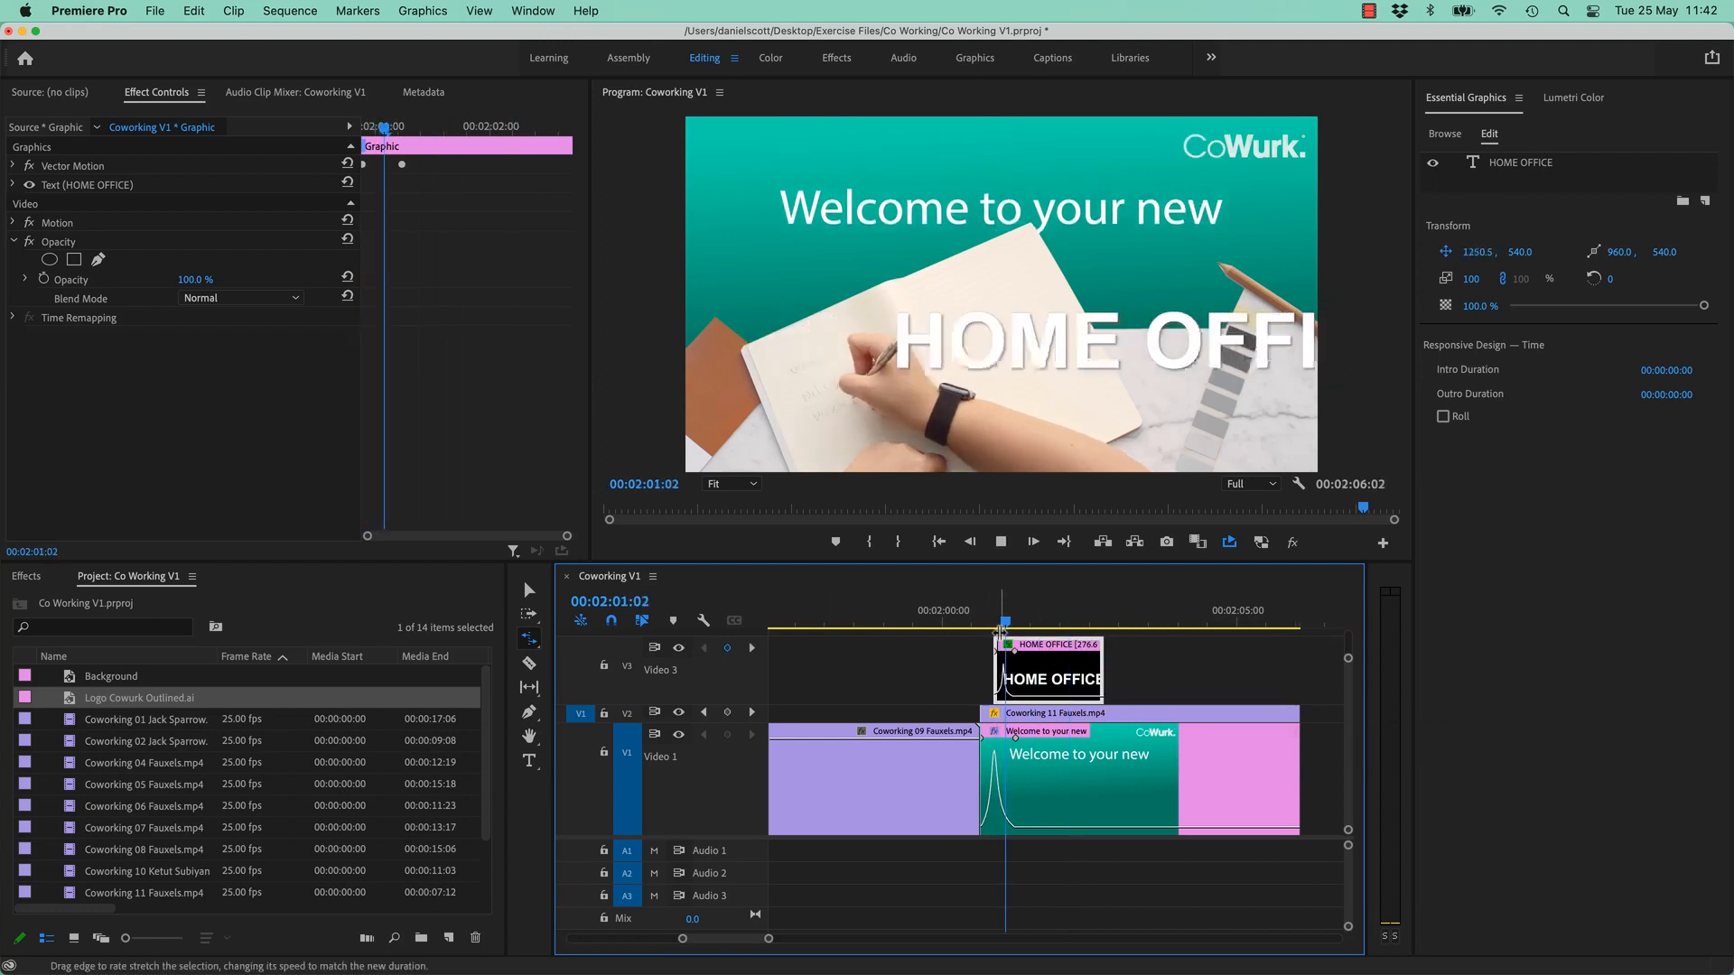
{"action": "left_click", "coordinate": [985, 627]}
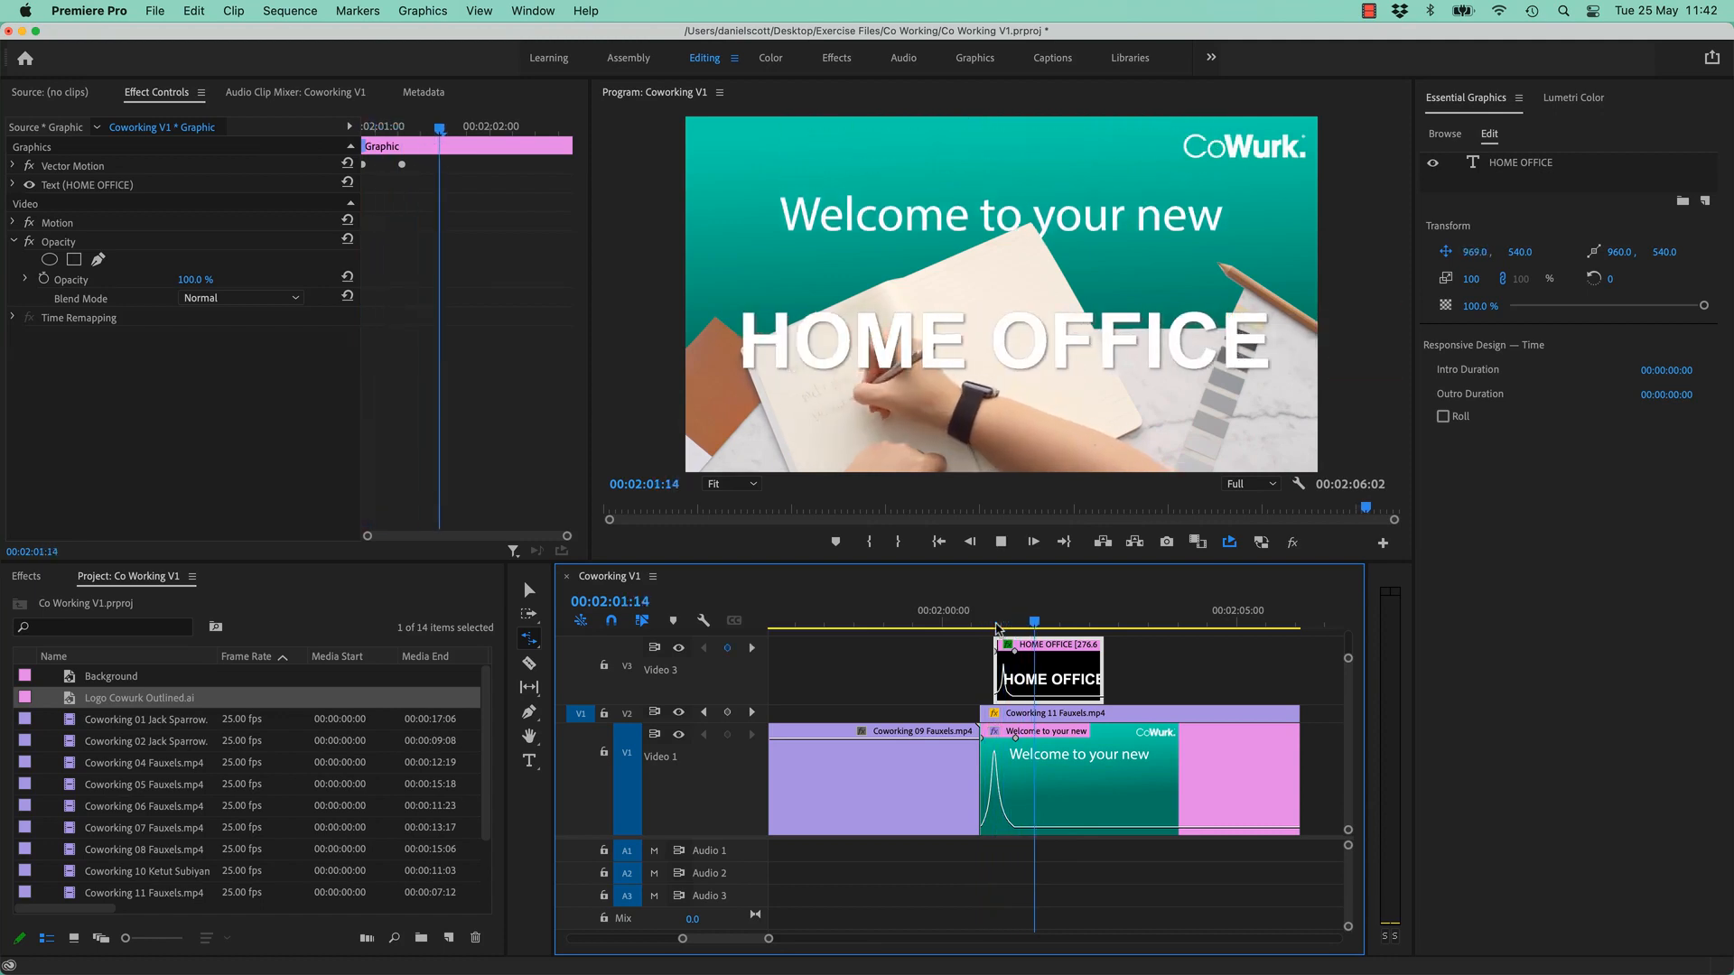
{"action": "key", "text": "space"}
{"action": "left_click", "coordinate": [994, 625]}
{"action": "key", "text": "space"}
{"action": "key", "text": "space"}
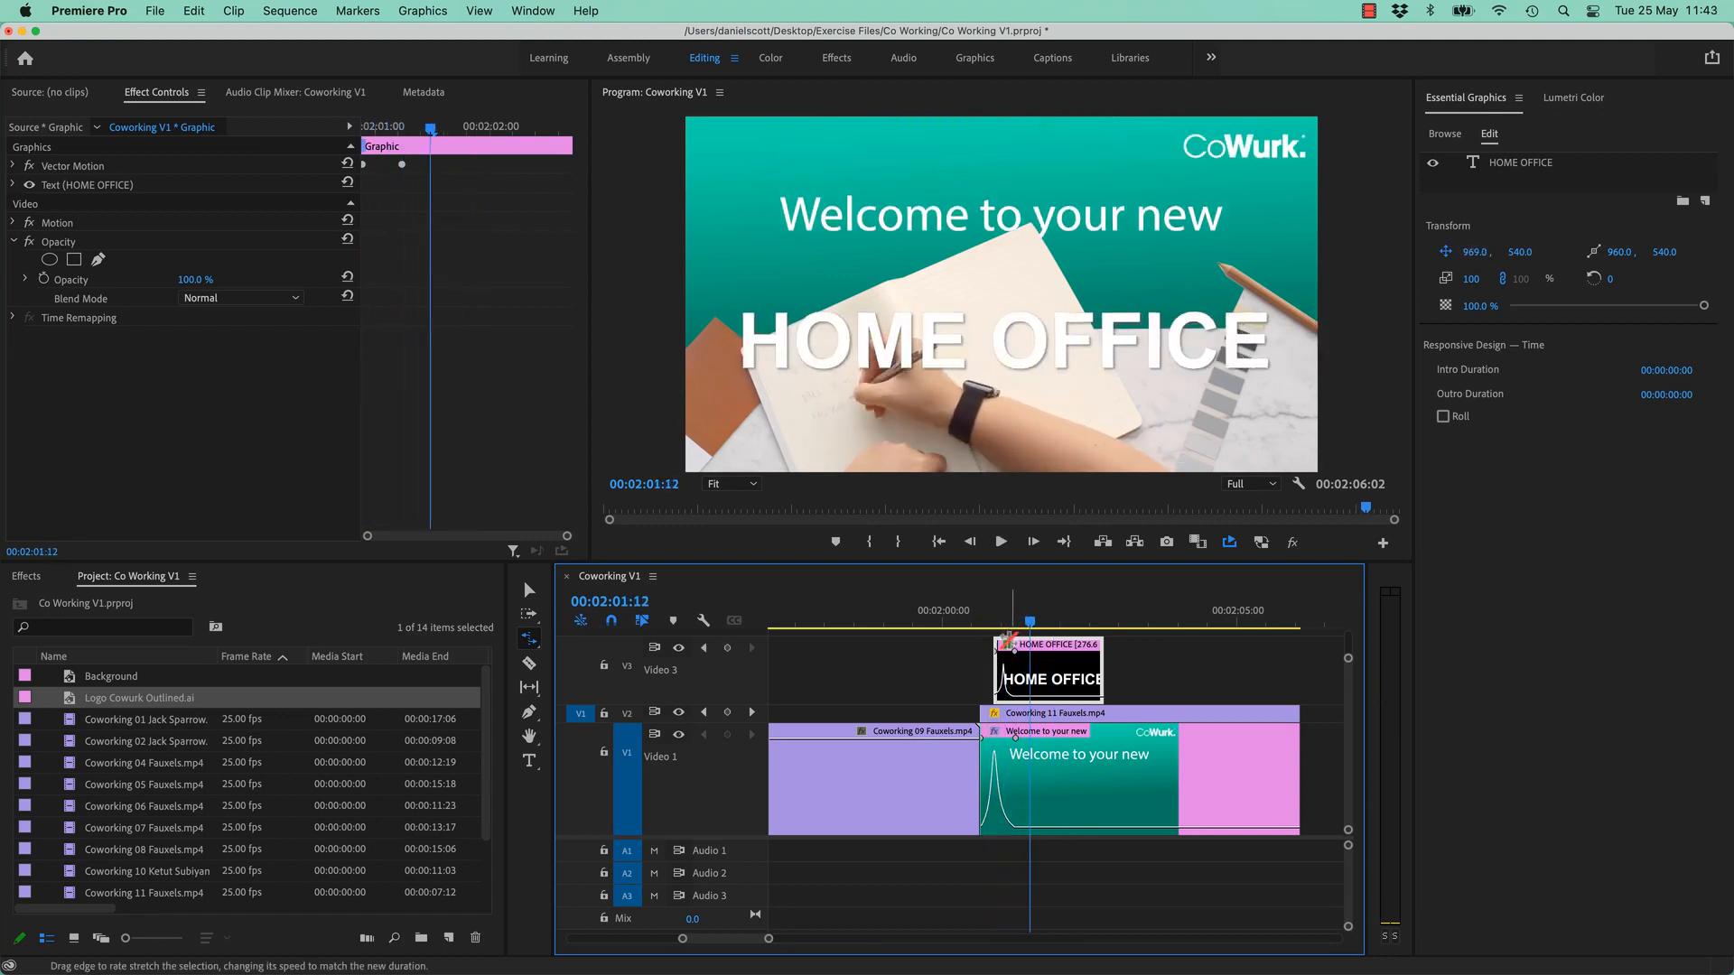
- Stretch the HOME OFFICE clip to 70.27% speed, preview it, and move it 6 frames earlier
{"action": "left_click", "coordinate": [1299, 675]}
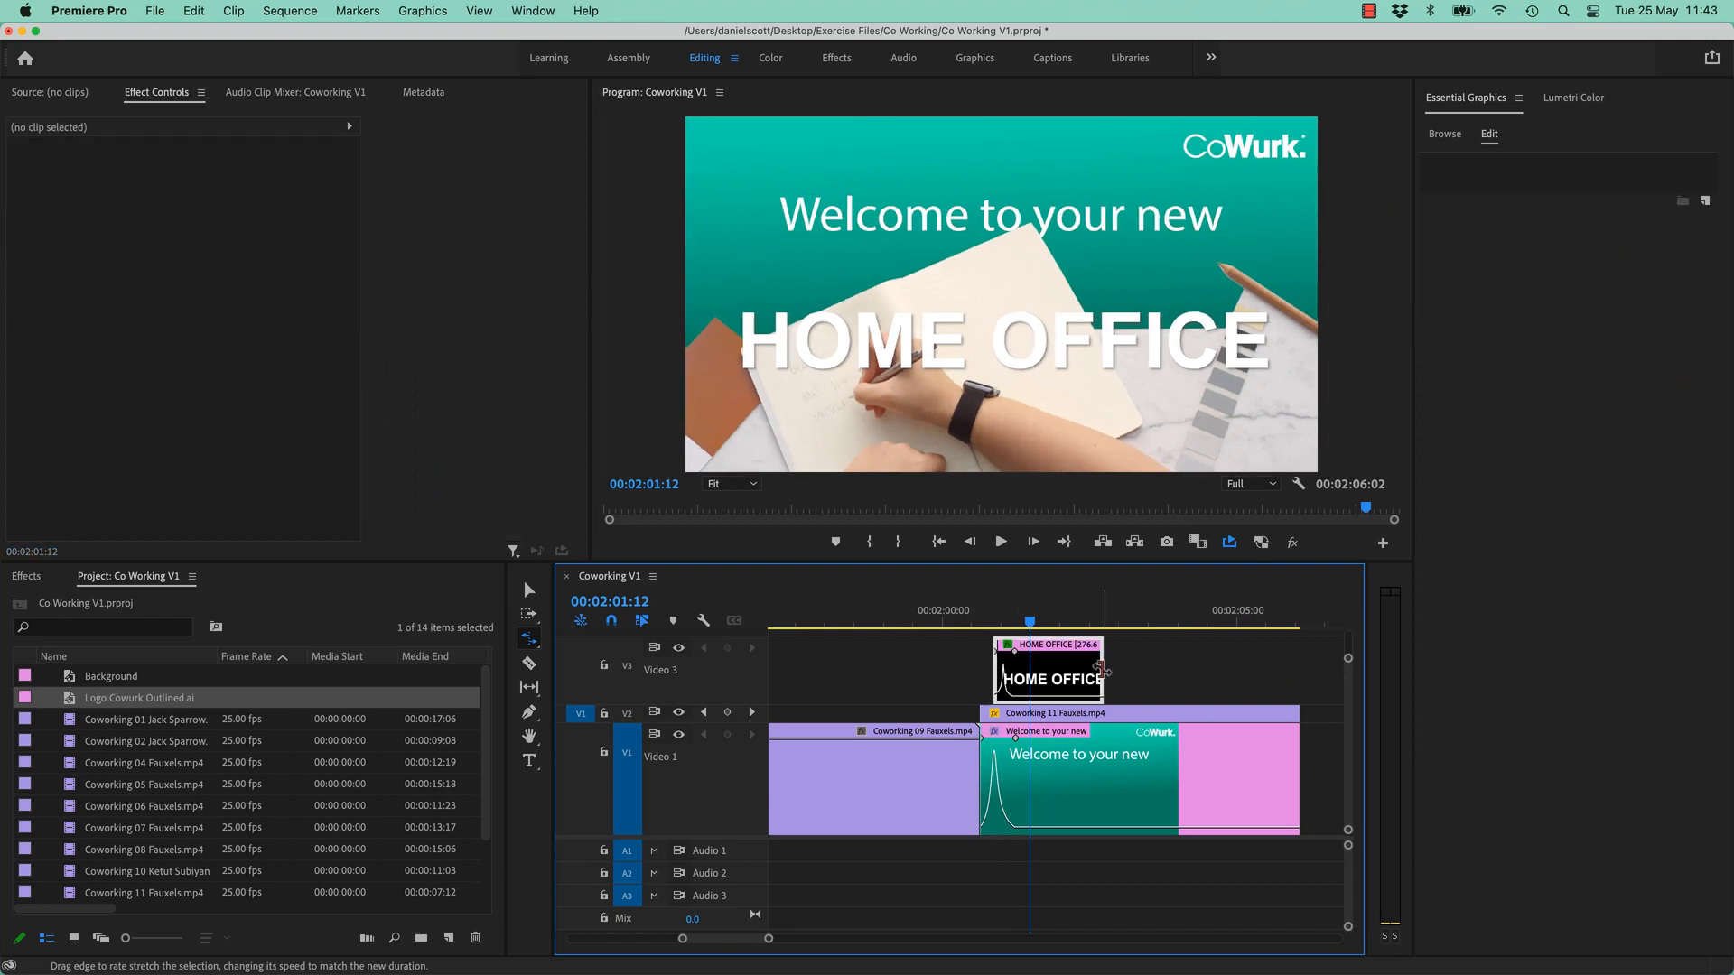
{"action": "left_click_drag", "start_coordinate": [1104, 670], "coordinate": [1364, 679]}
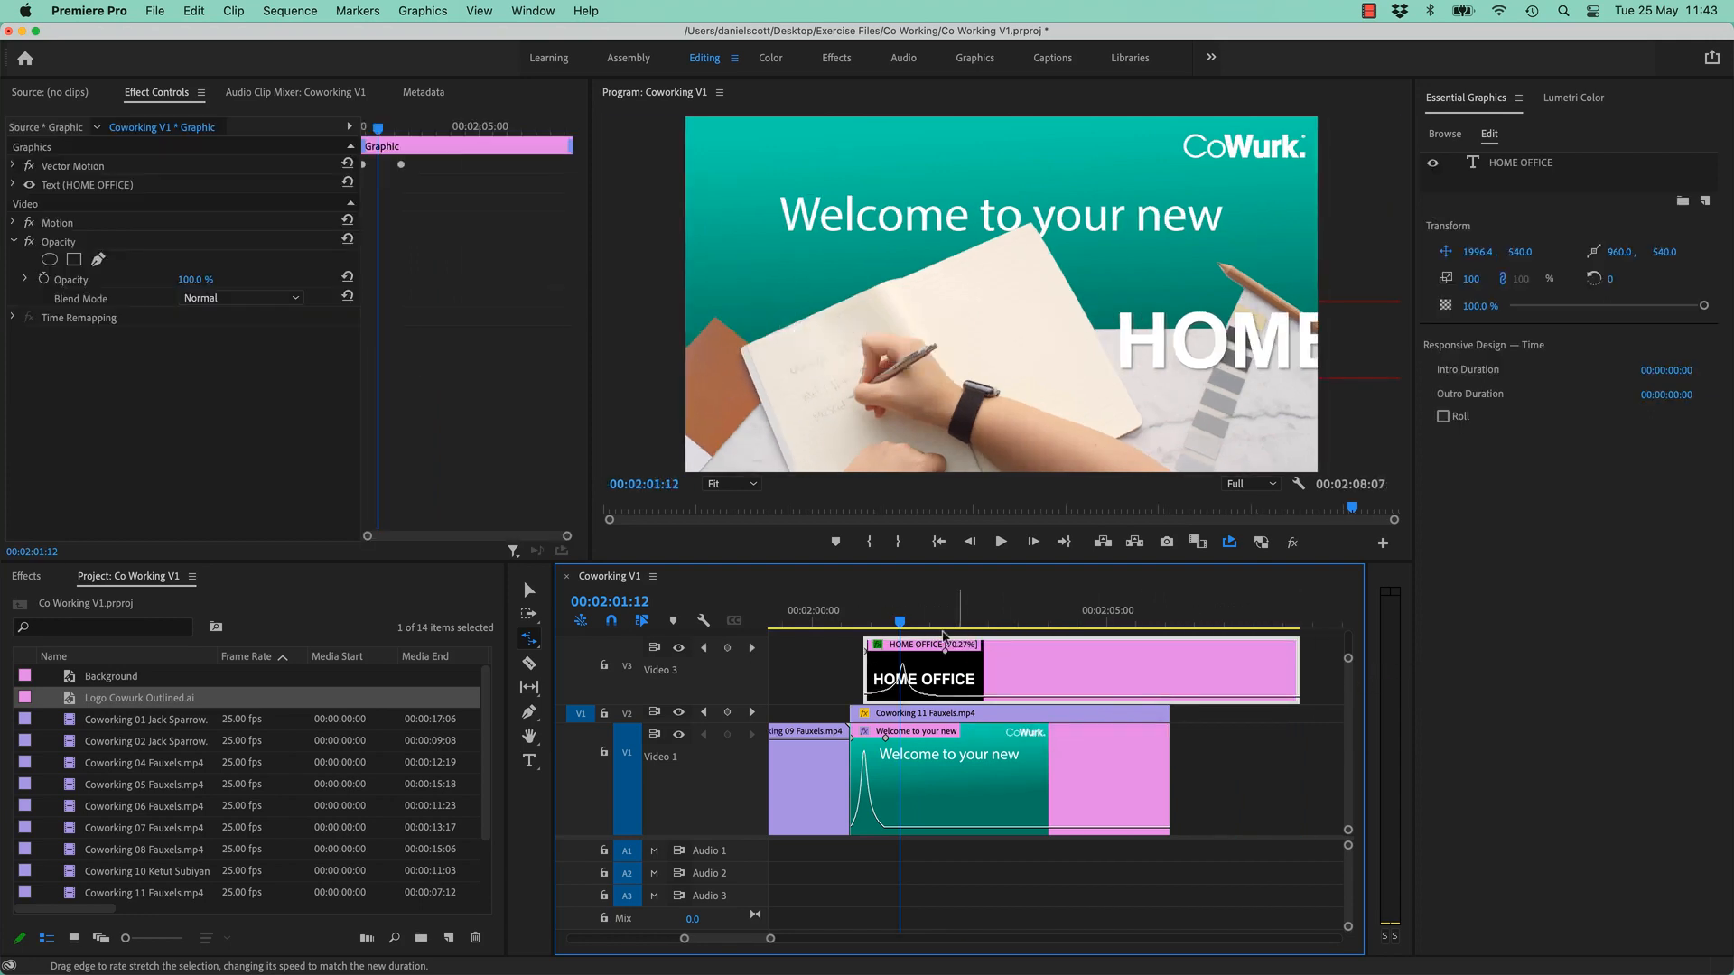
{"action": "key", "text": "space"}
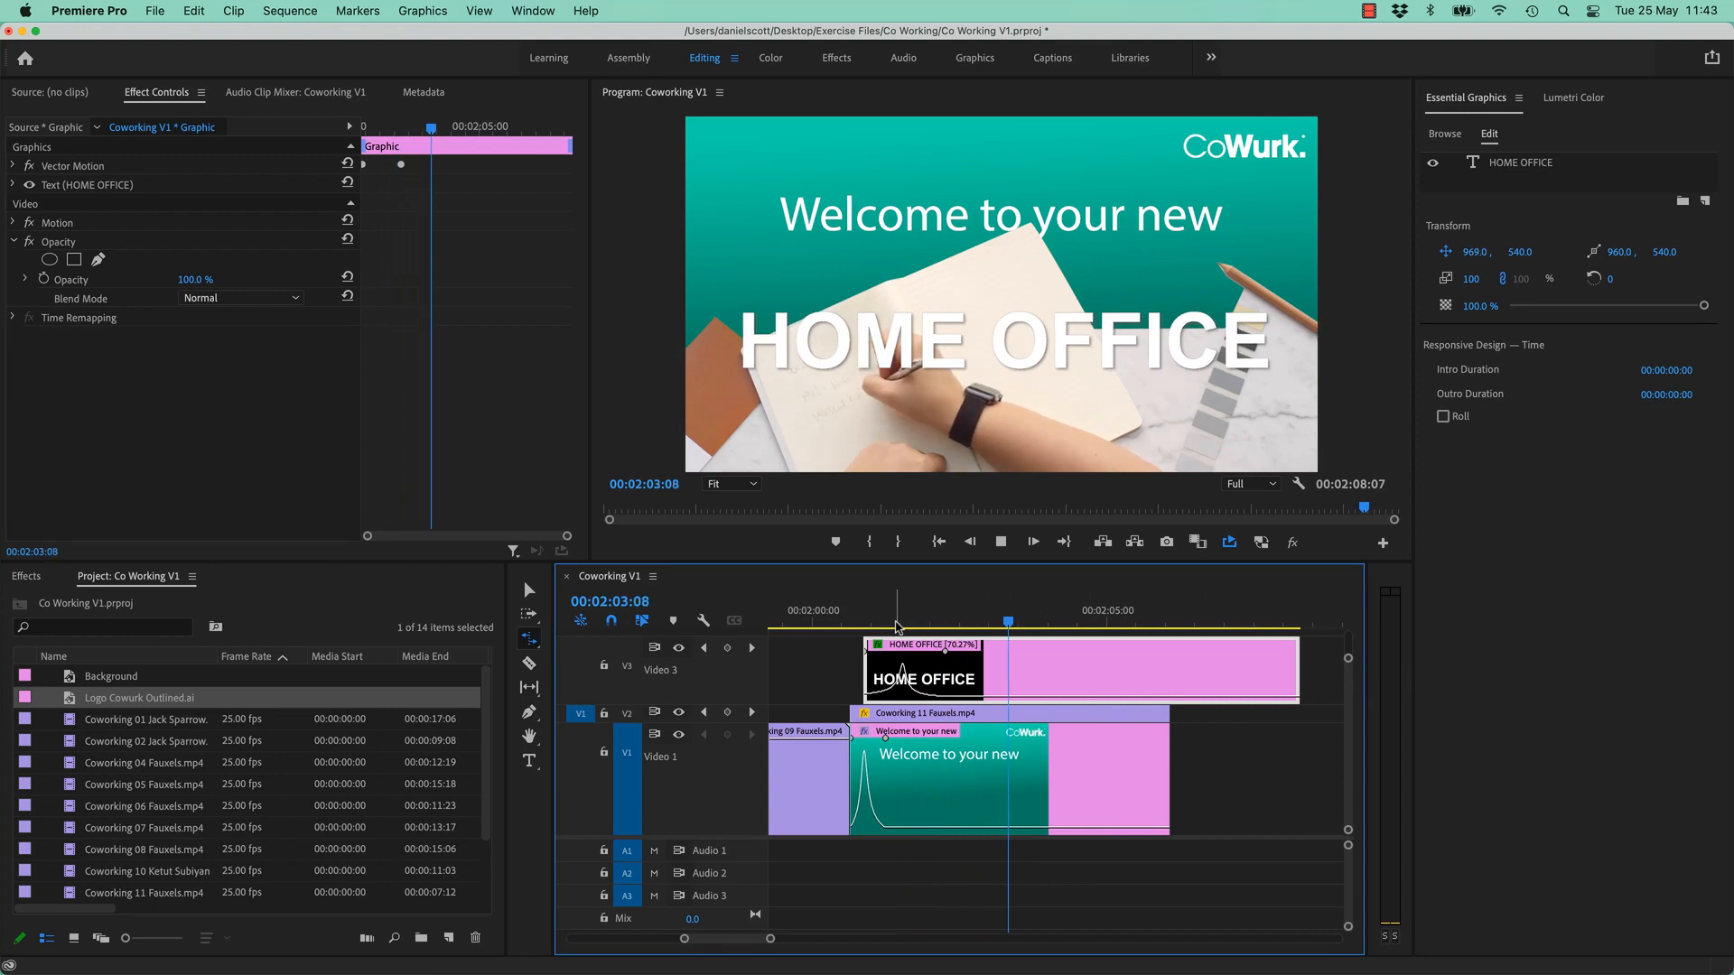
{"action": "key", "text": "space"}
{"action": "key", "text": "v"}
{"action": "left_click_drag", "start_coordinate": [1124, 672], "coordinate": [1118, 671]}
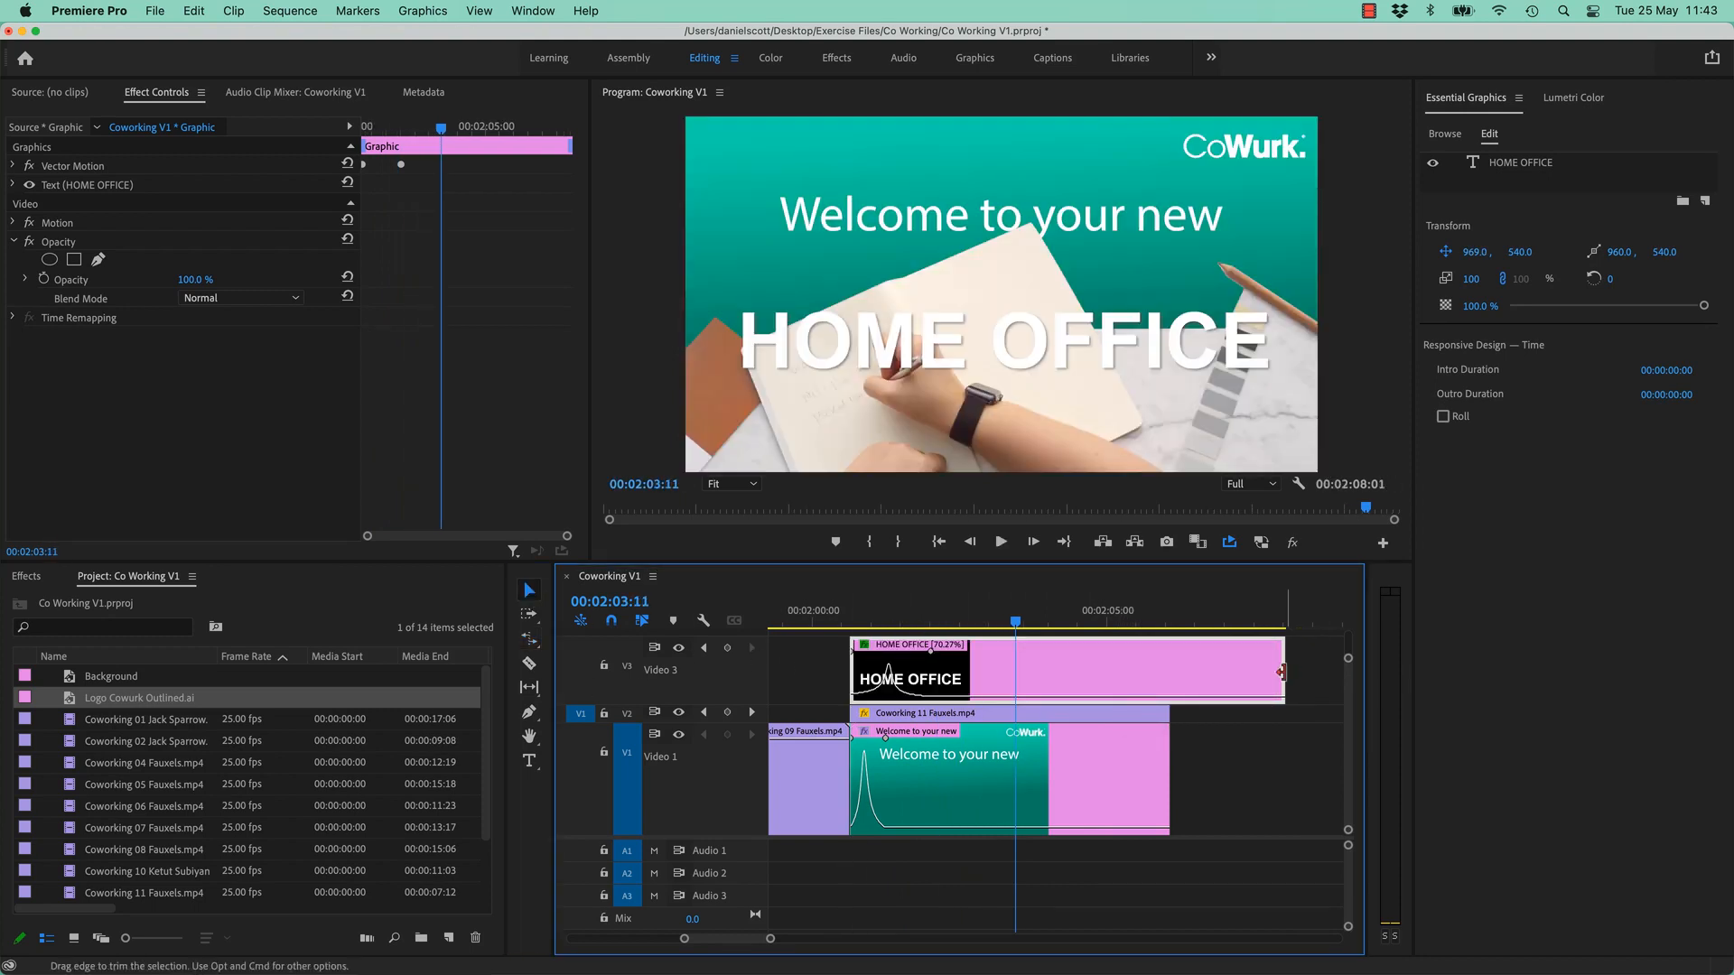
- Trim the slowed HOME OFFICE clip's end level with V2 and preview the title animation
{"action": "left_click_drag", "start_coordinate": [1287, 672], "coordinate": [1148, 677]}
{"action": "left_click_drag", "start_coordinate": [1015, 621], "coordinate": [833, 621]}
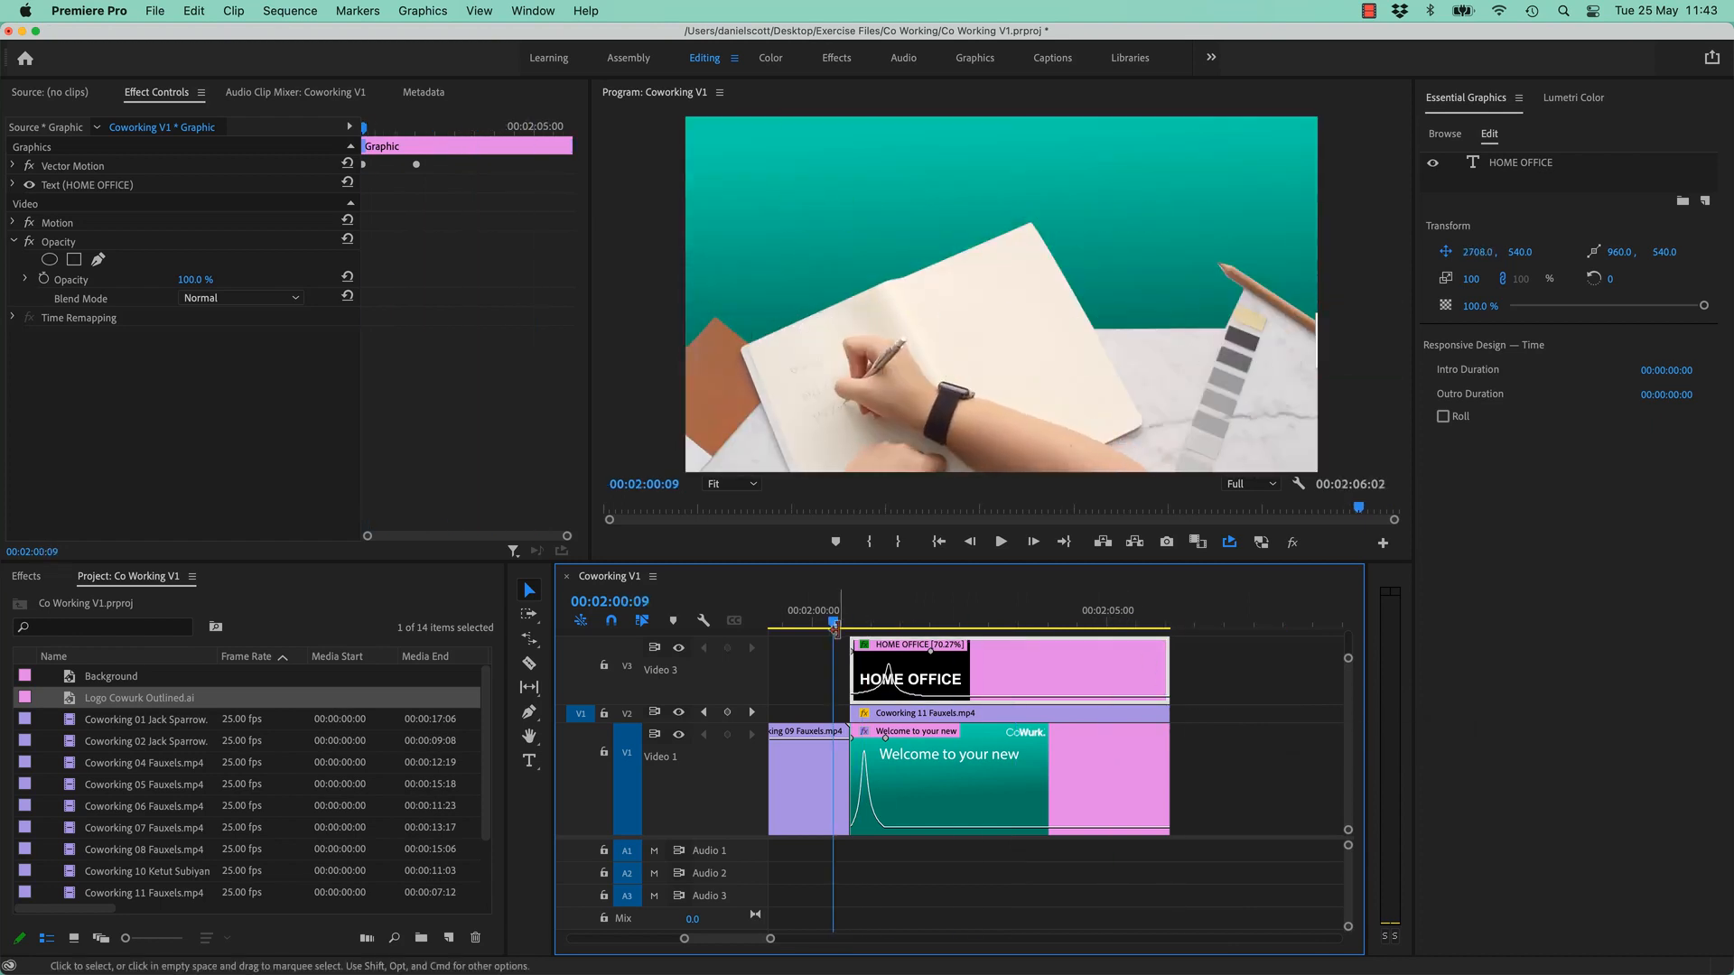
{"action": "key", "text": "space"}
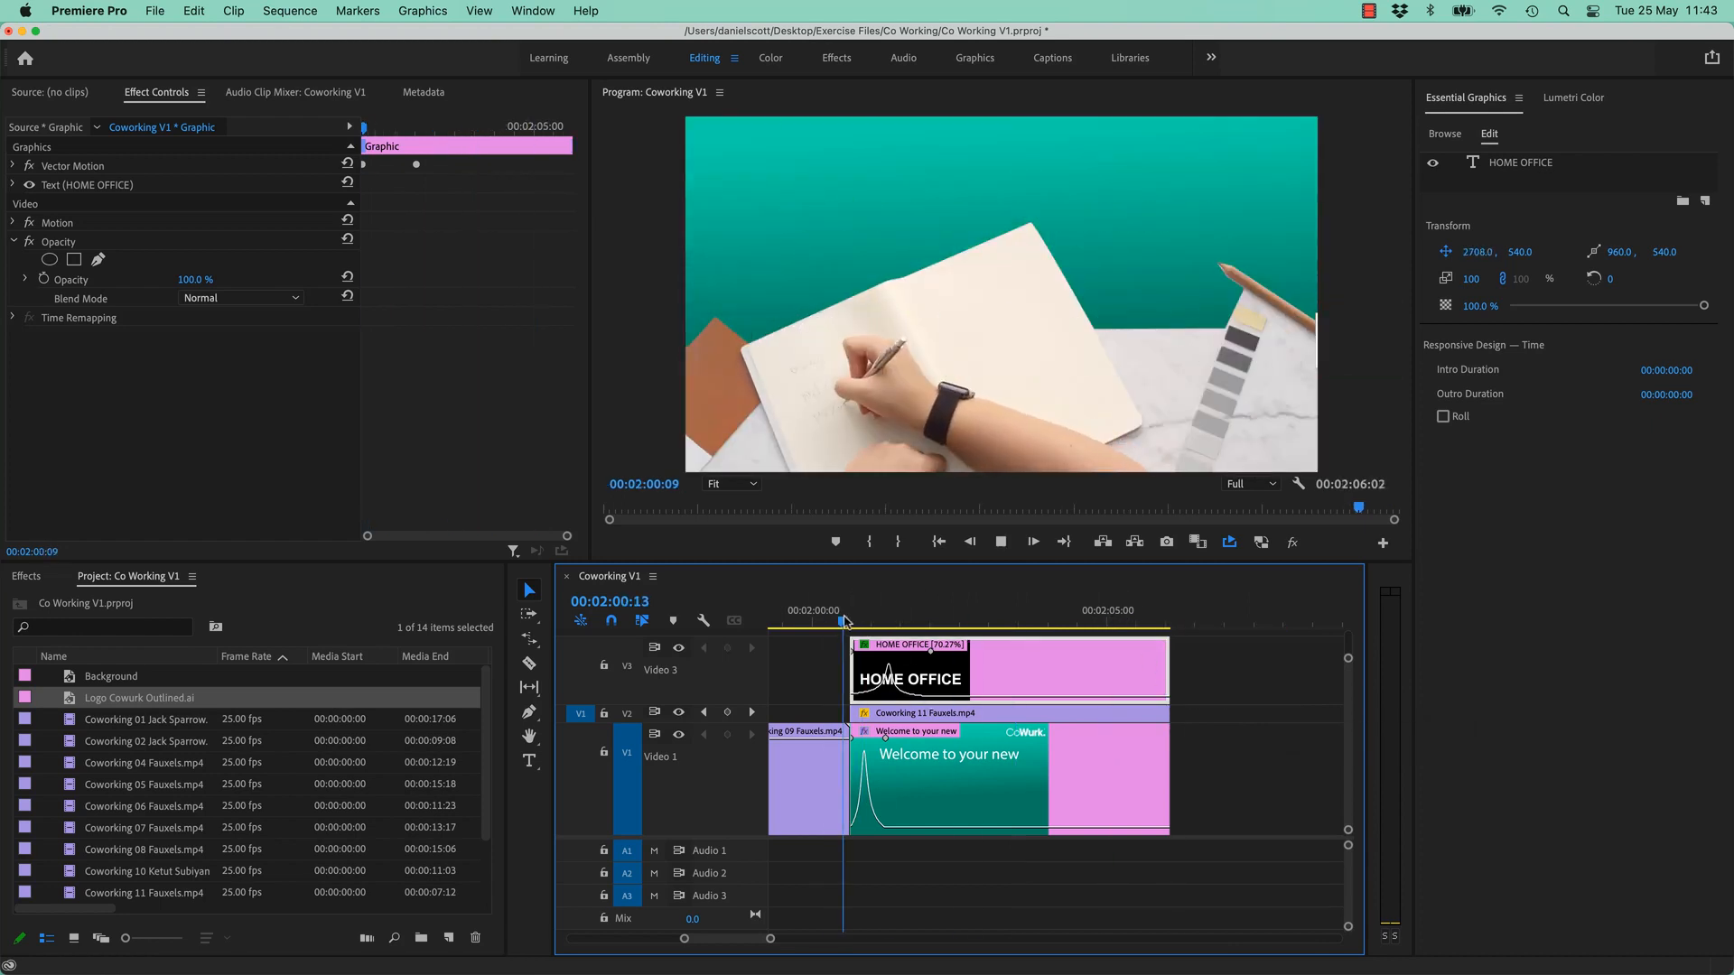
{"action": "left_click", "coordinate": [827, 623]}
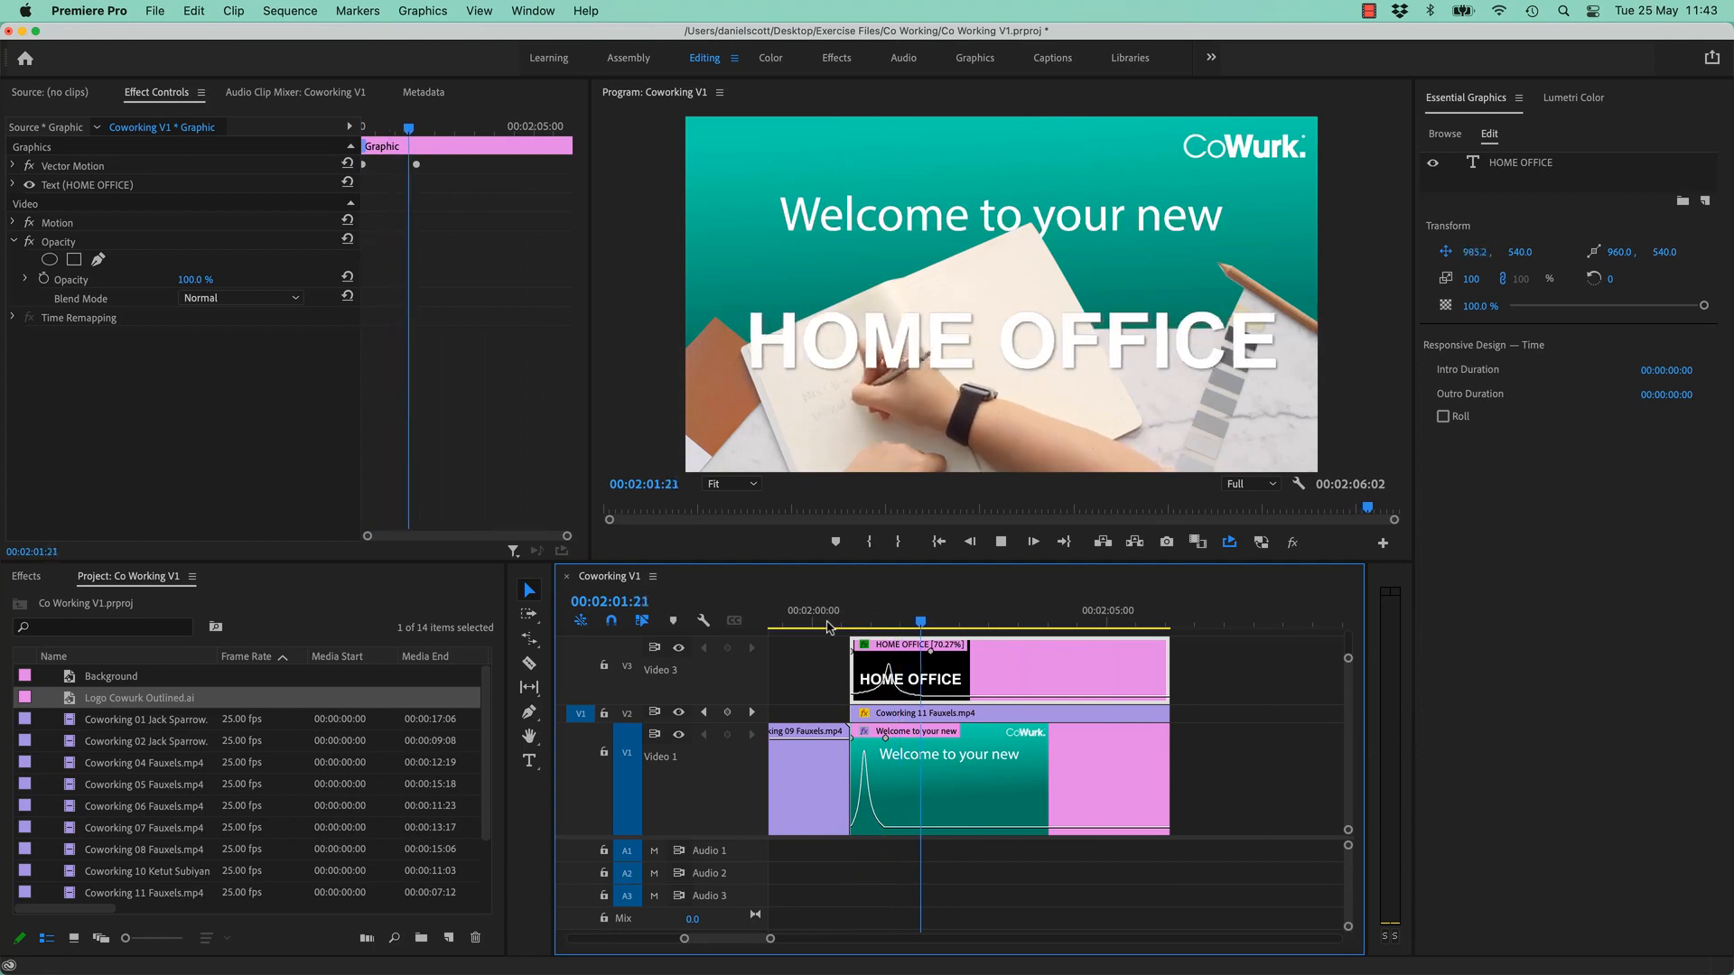
{"action": "key", "text": "space"}
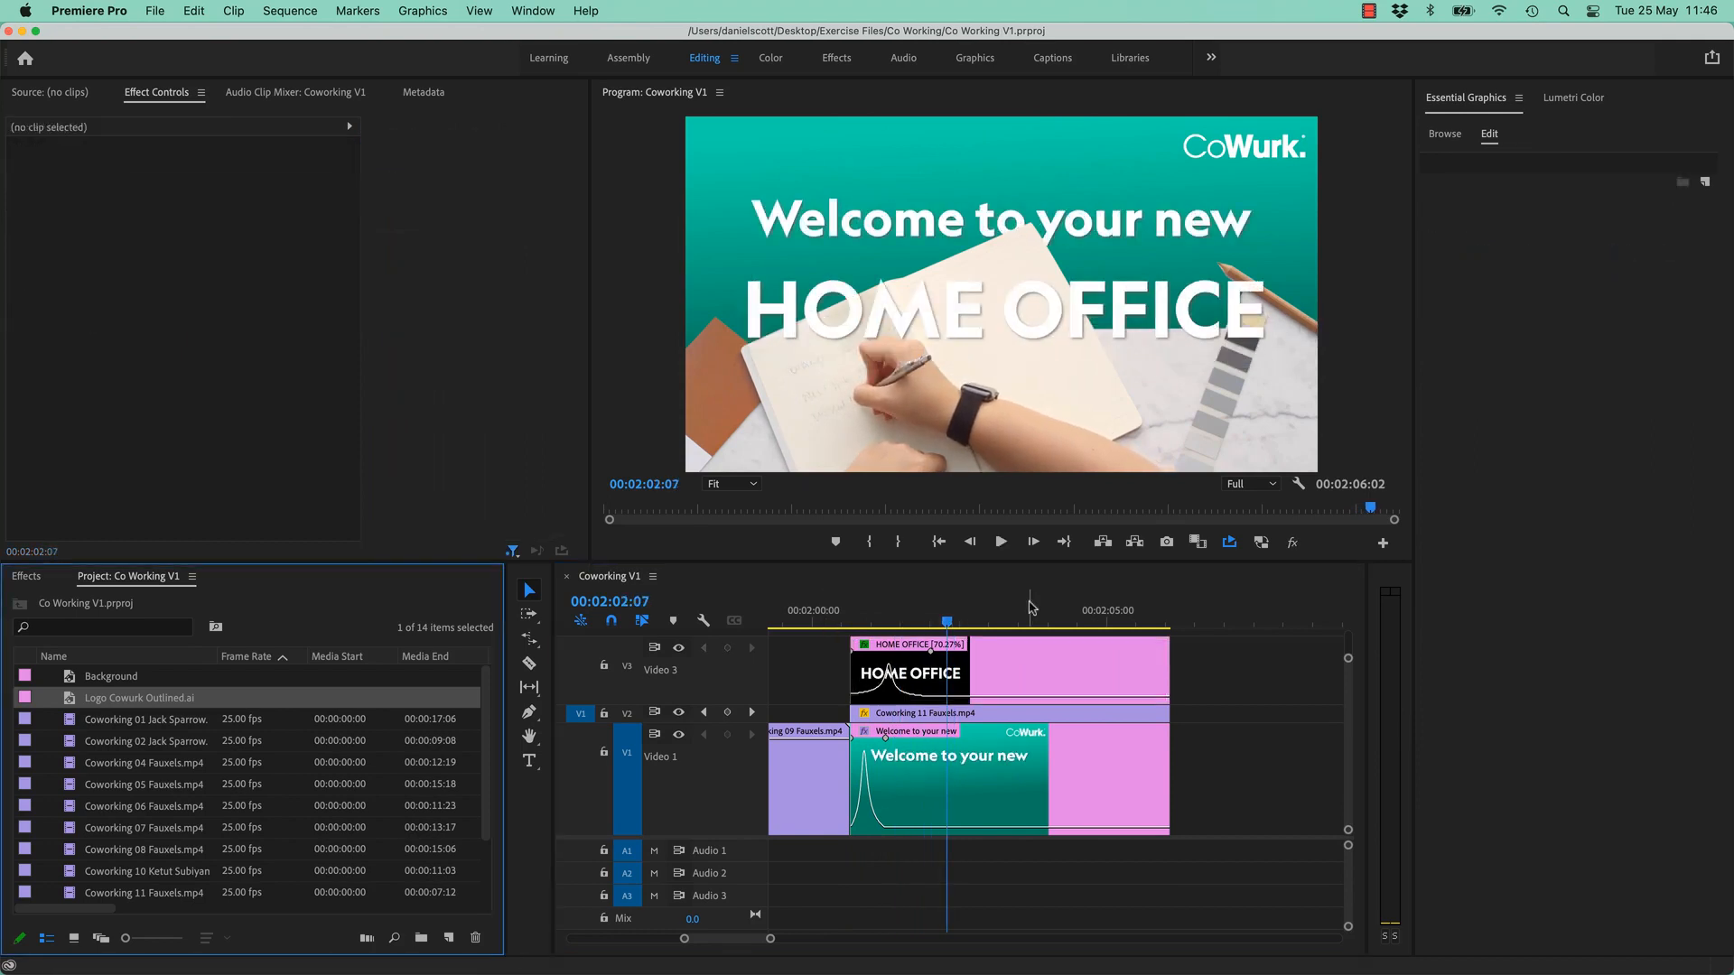
{"action": "left_click_drag", "start_coordinate": [1033, 621], "coordinate": [921, 625]}
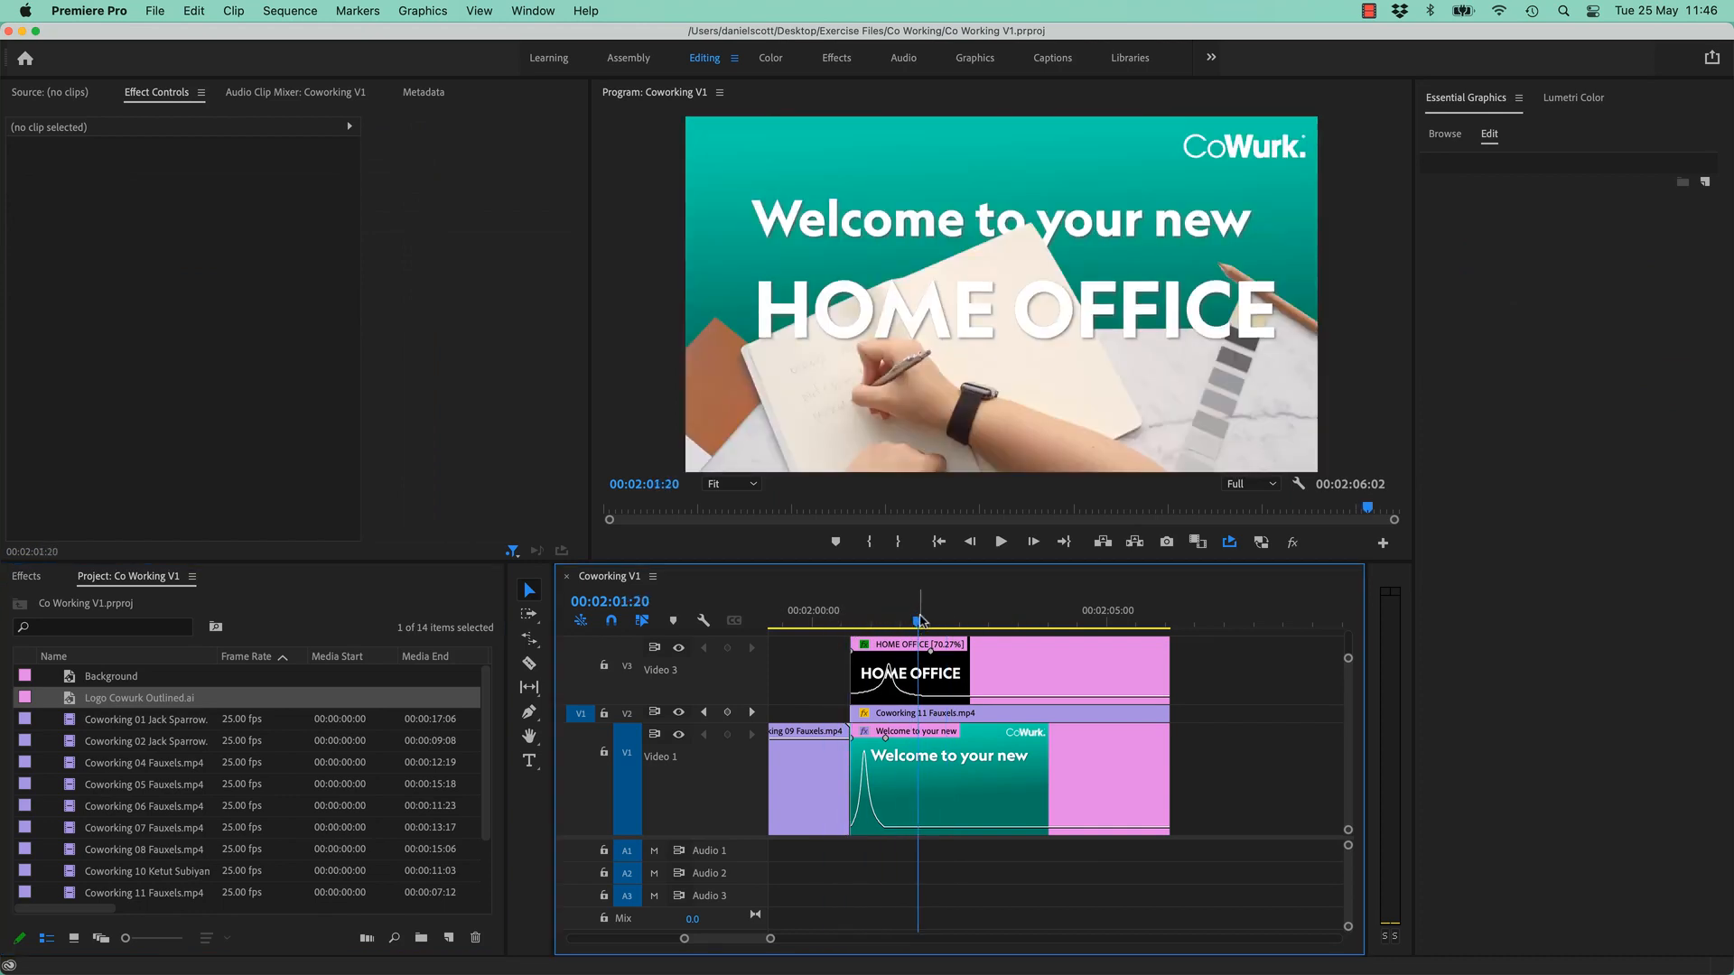
- Save the Co Working V1 project with Cmd+S on a frame with settled titles
{"action": "left_click_drag", "start_coordinate": [921, 620], "coordinate": [917, 625]}
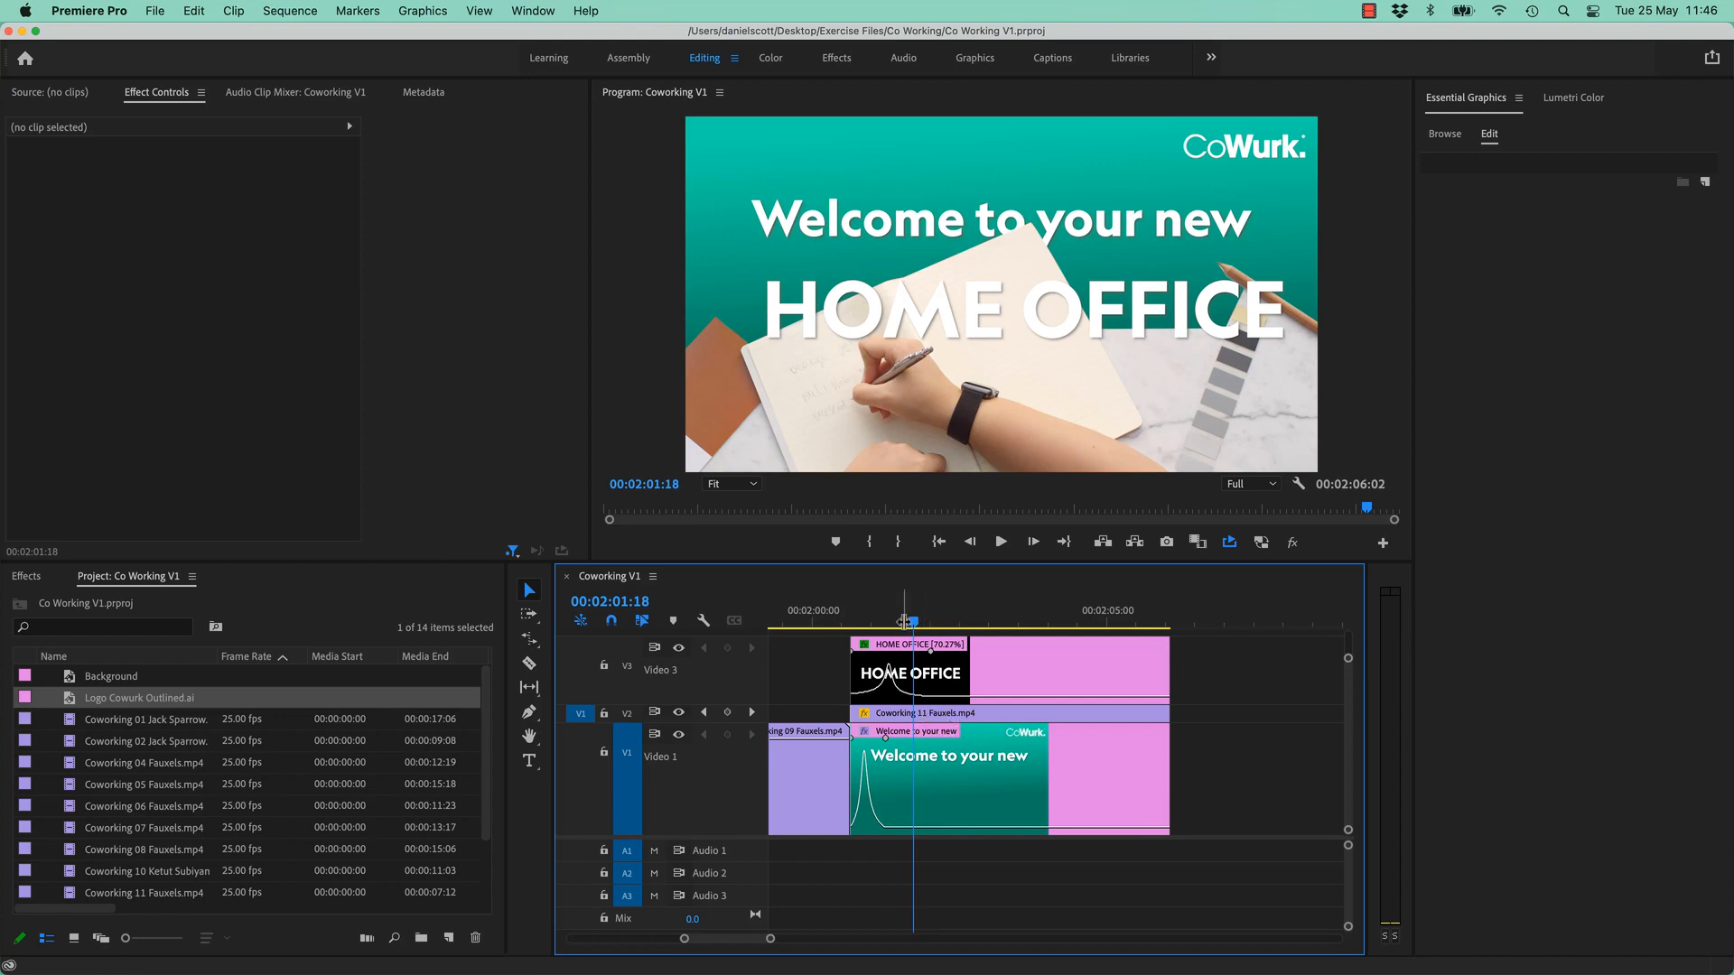
{"action": "key", "text": "super+s"}
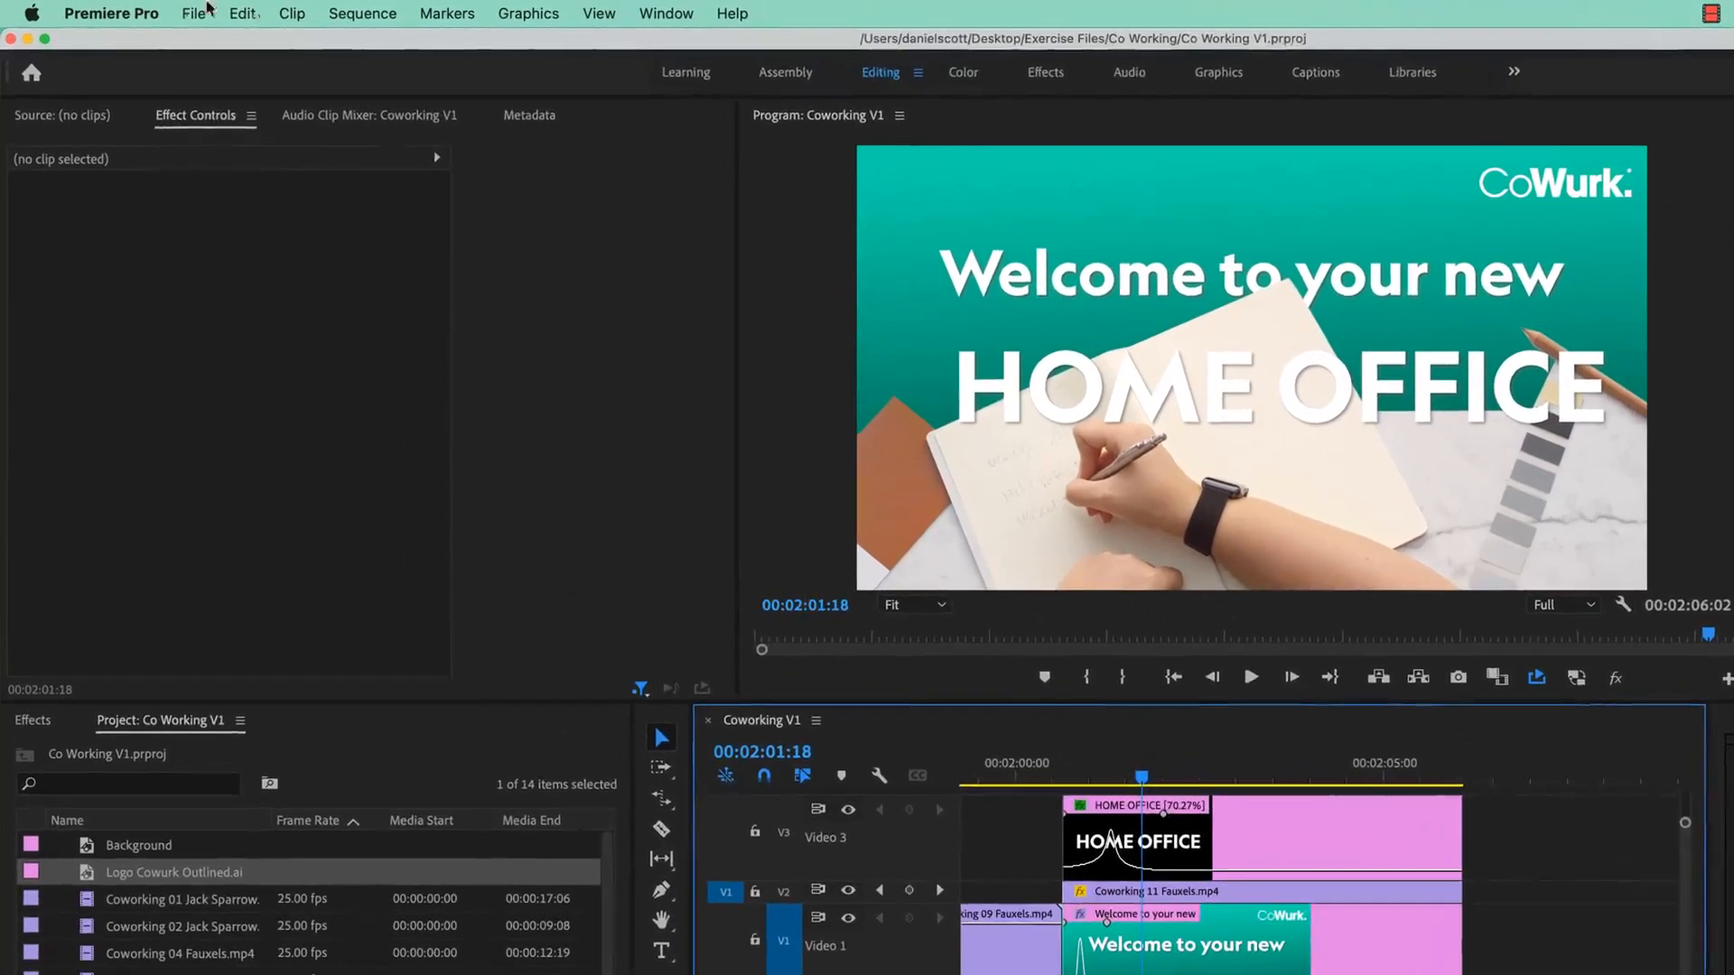
{"action": "left_click", "coordinate": [185, 13]}
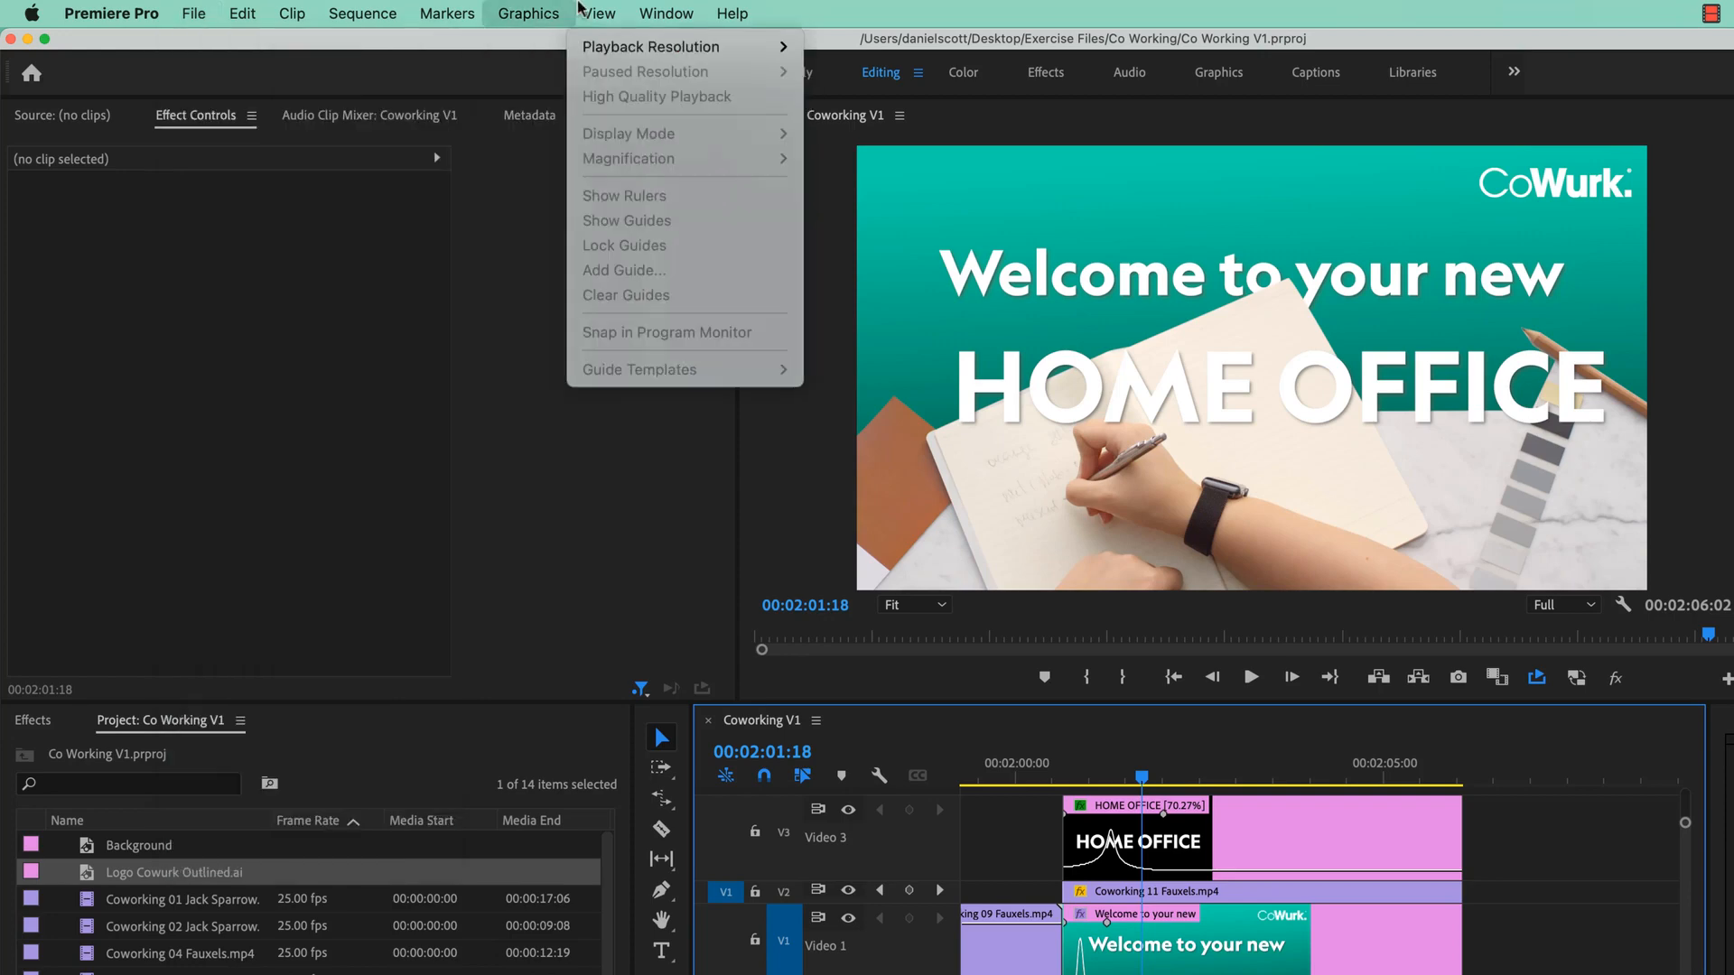
- Open Window > History and select the New/Open entry to restore the project's opening state
{"action": "mouse_move", "coordinate": [666, 13]}
{"action": "left_click", "coordinate": [689, 494]}
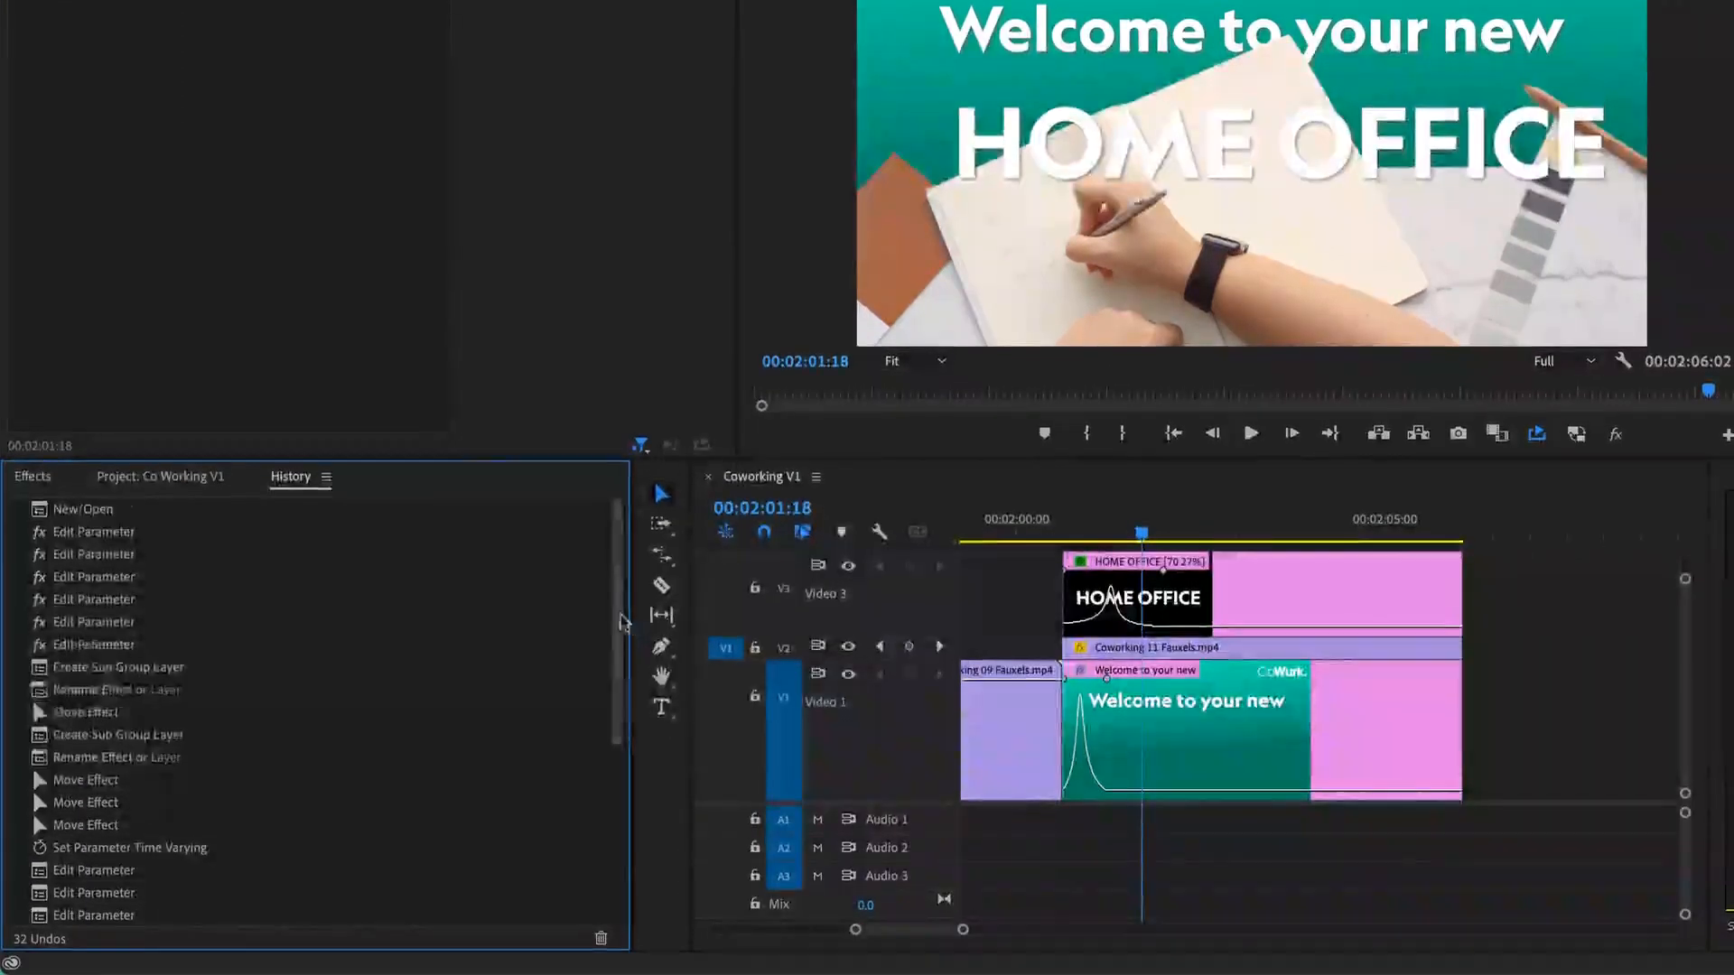
{"action": "left_click_drag", "start_coordinate": [620, 621], "coordinate": [643, 542]}
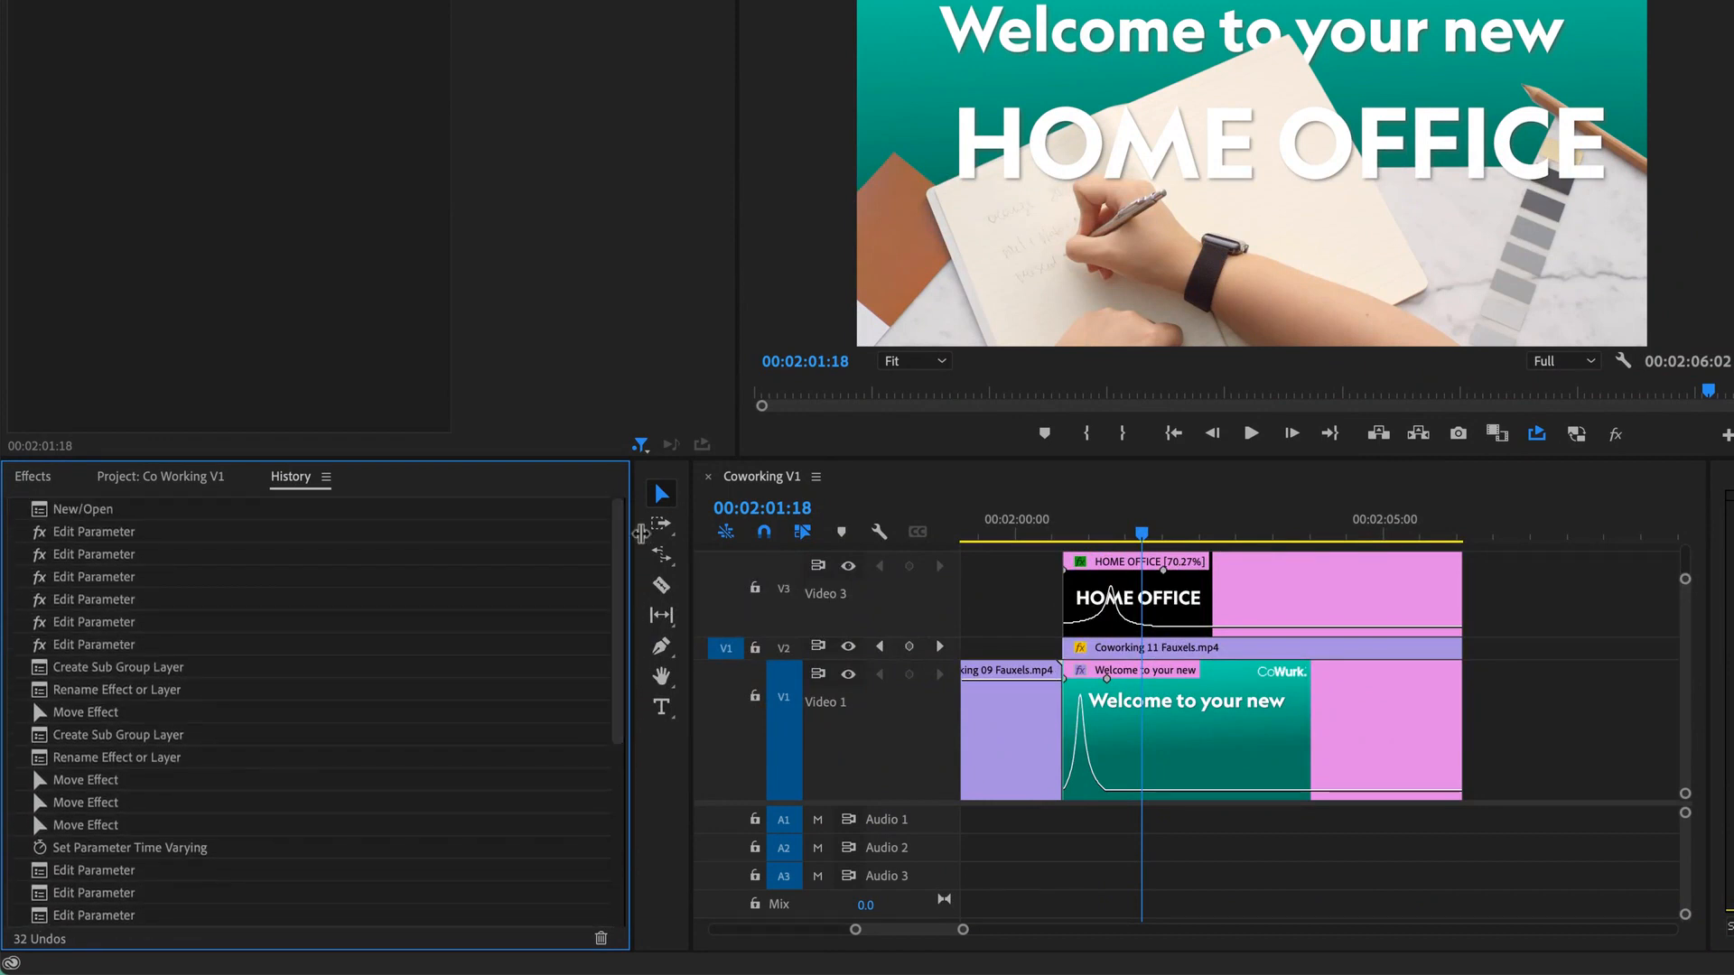
{"action": "left_click", "coordinate": [102, 515]}
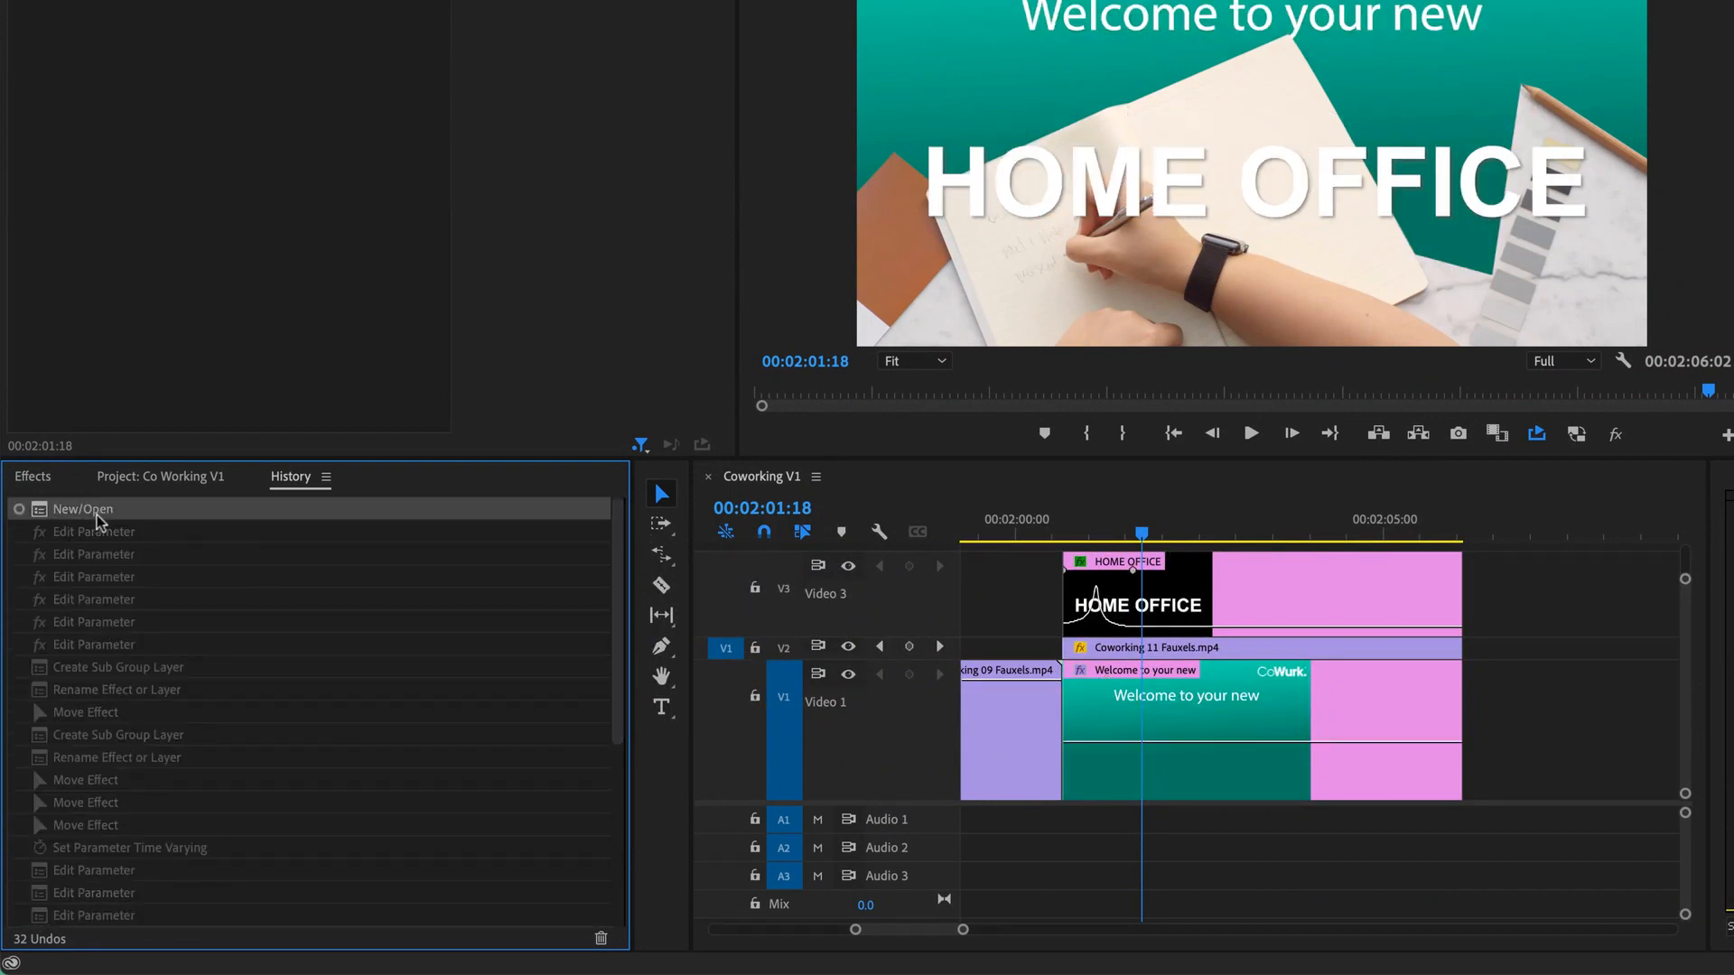